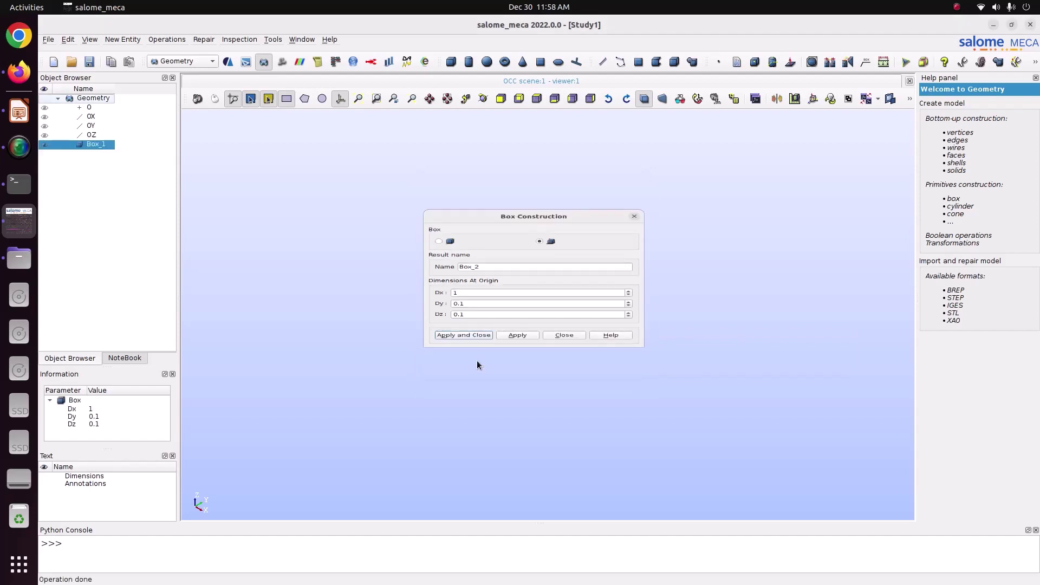
Start a new group on Box_1 with faces as the shape type.
{"action": "left_click", "coordinate": [358, 99]}
{"action": "scroll", "coordinate": [464, 278], "scroll_direction": "down", "scroll_amount": 2}
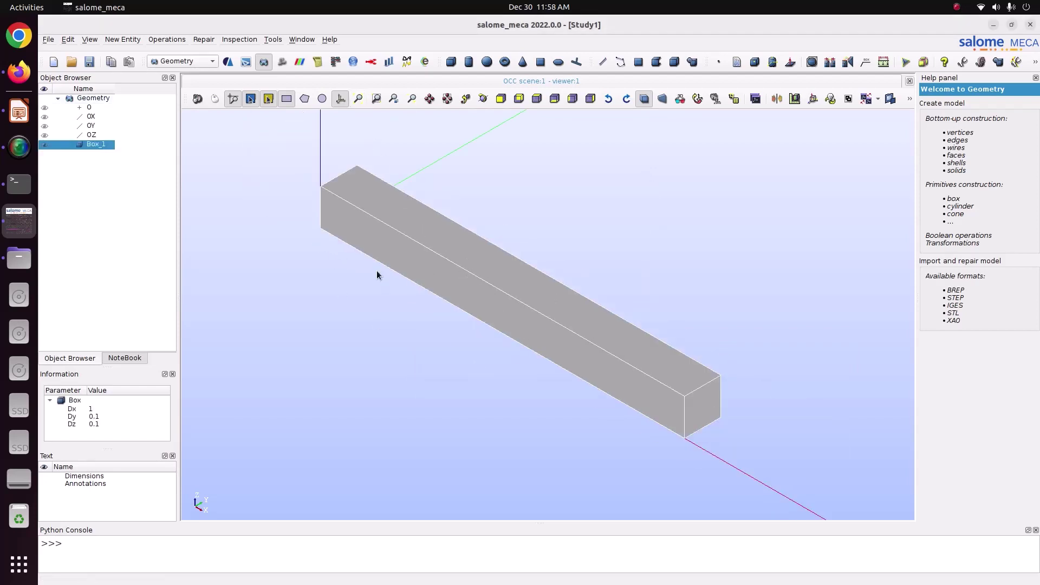
{"action": "right_click", "coordinate": [101, 145]}
{"action": "left_click", "coordinate": [141, 175]}
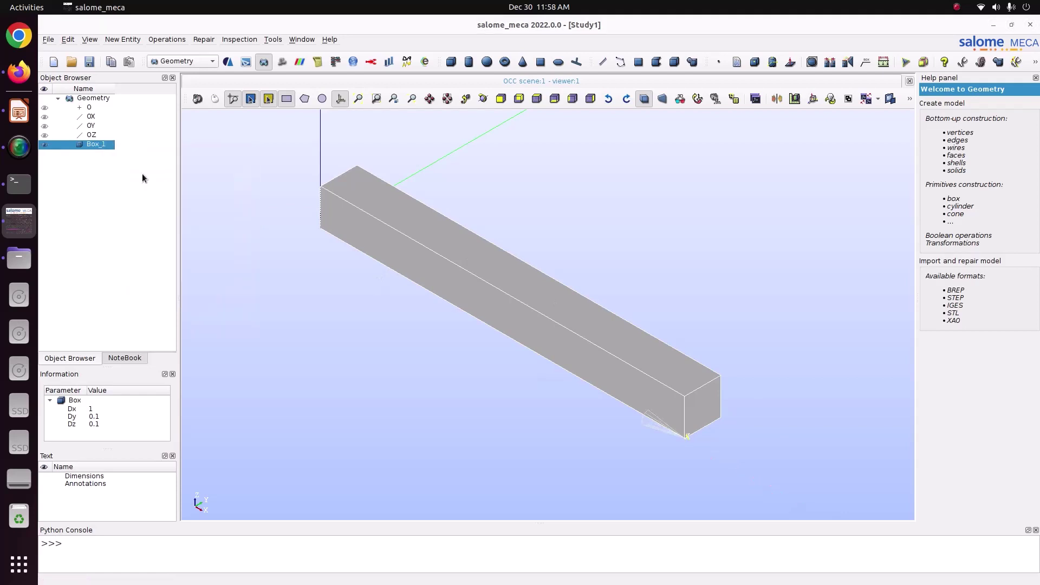
{"action": "left_click", "coordinate": [550, 152]}
{"action": "left_click_drag", "start_coordinate": [573, 118], "coordinate": [225, 126]}
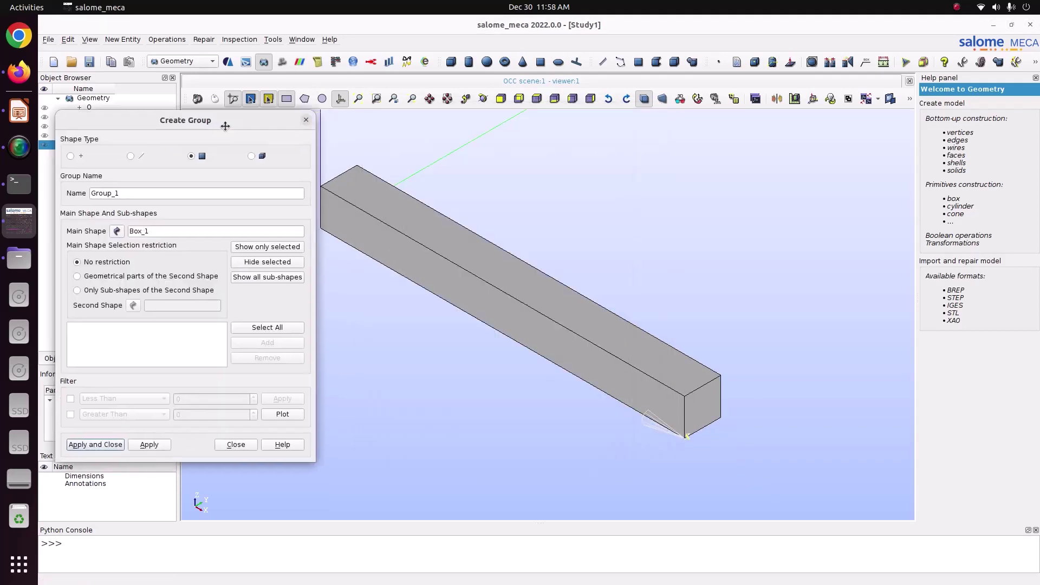
Add the box's end face at the origin to the group and create it under the name Fix.
{"action": "scroll", "coordinate": [467, 226], "scroll_direction": "up", "scroll_amount": 2}
{"action": "scroll", "coordinate": [466, 226], "scroll_direction": "down", "scroll_amount": 2}
{"action": "left_click", "coordinate": [482, 99]}
{"action": "left_click_drag", "start_coordinate": [409, 183], "coordinate": [595, 254]}
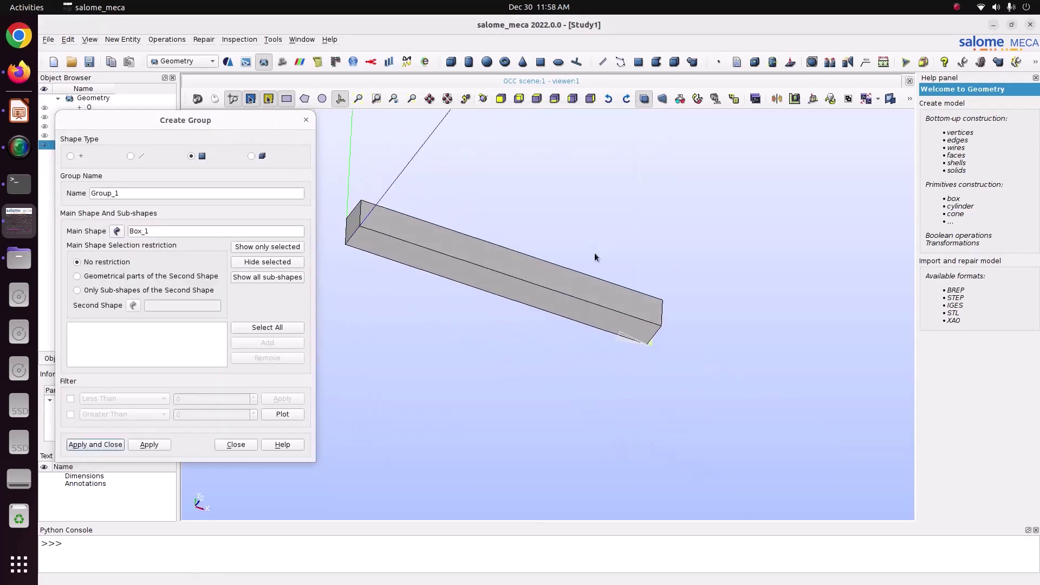
{"action": "left_click", "coordinate": [353, 224]}
{"action": "left_click", "coordinate": [274, 342]}
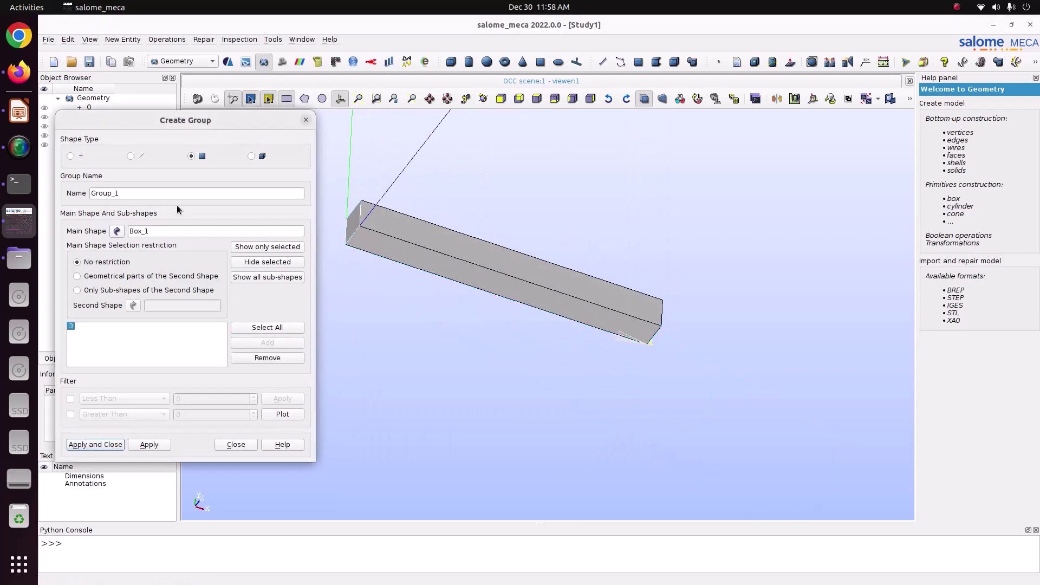
{"action": "double_click", "coordinate": [169, 196]}
{"action": "type", "text": "F"}
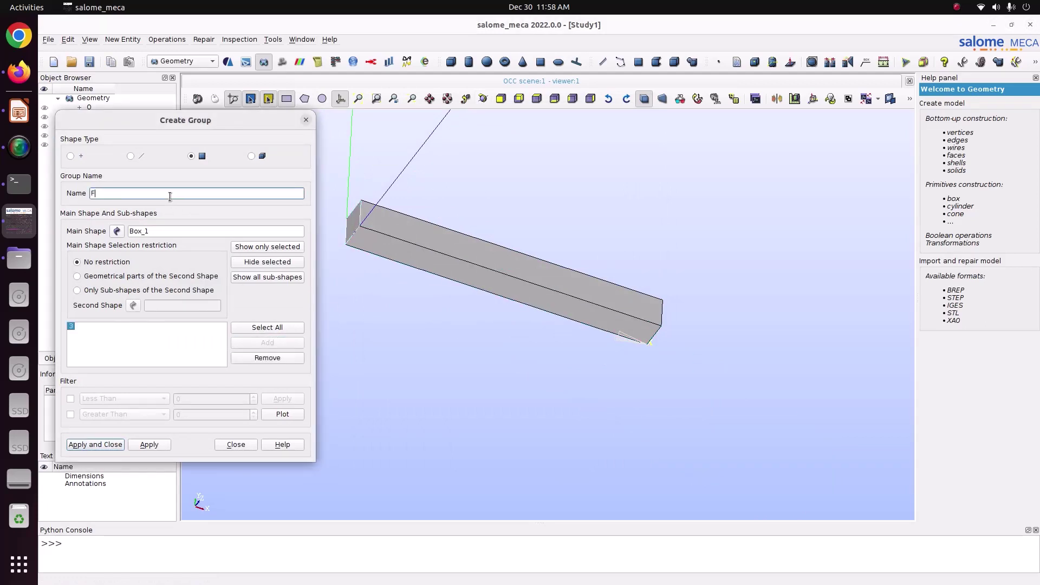
{"action": "type", "text": "ix"}
{"action": "left_click", "coordinate": [149, 445]}
Create a face group named load from the box's opposite end face and show the Fix group alongside it.
{"action": "right_click_drag", "start_coordinate": [622, 239], "coordinate": [390, 207], "text": "ctrl"}
{"action": "left_click", "coordinate": [623, 284]}
{"action": "left_click", "coordinate": [267, 343]}
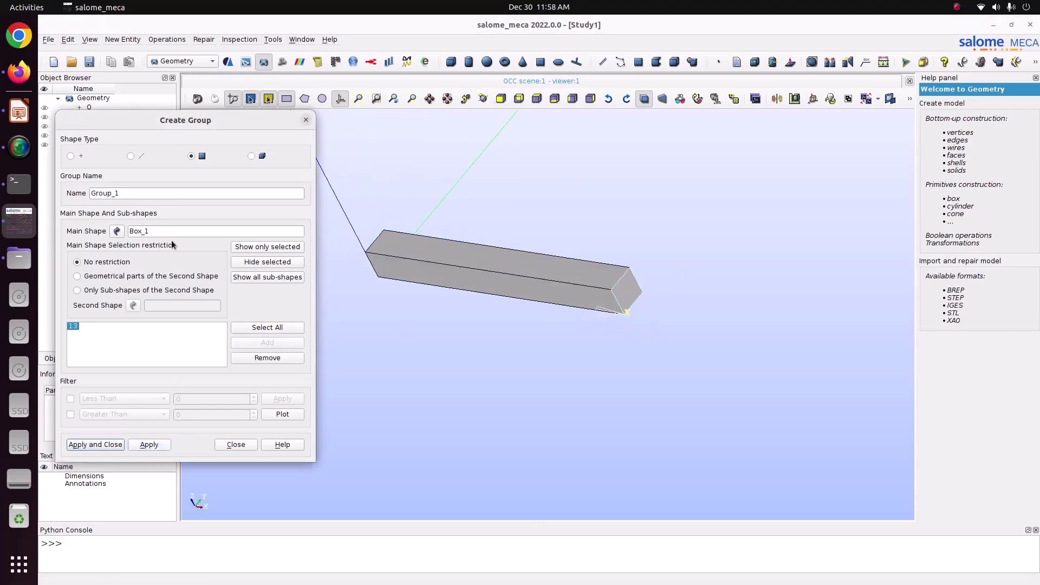
{"action": "double_click", "coordinate": [142, 193]}
{"action": "type", "text": "load"}
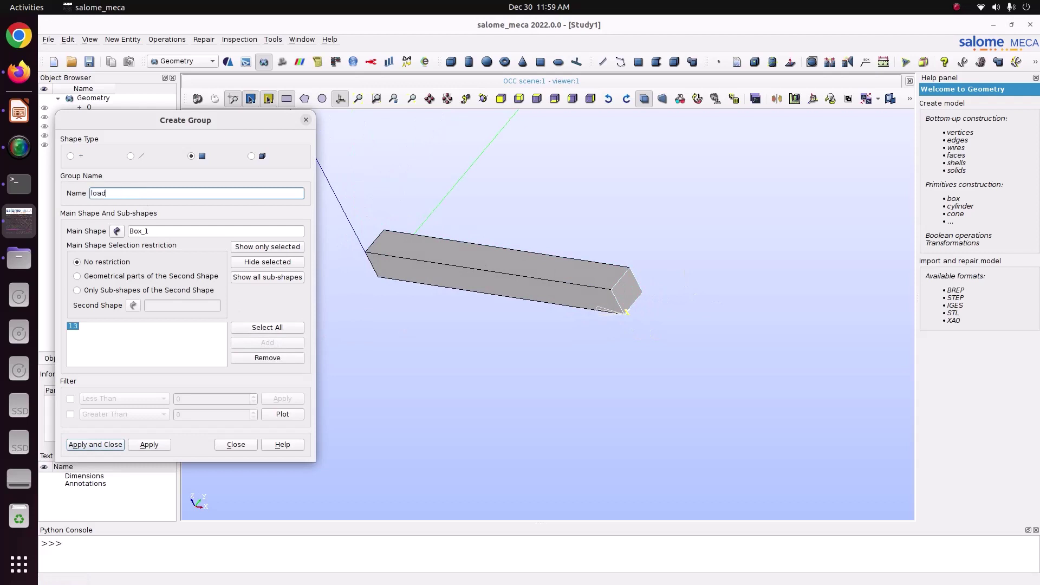
{"action": "key", "text": "Return"}
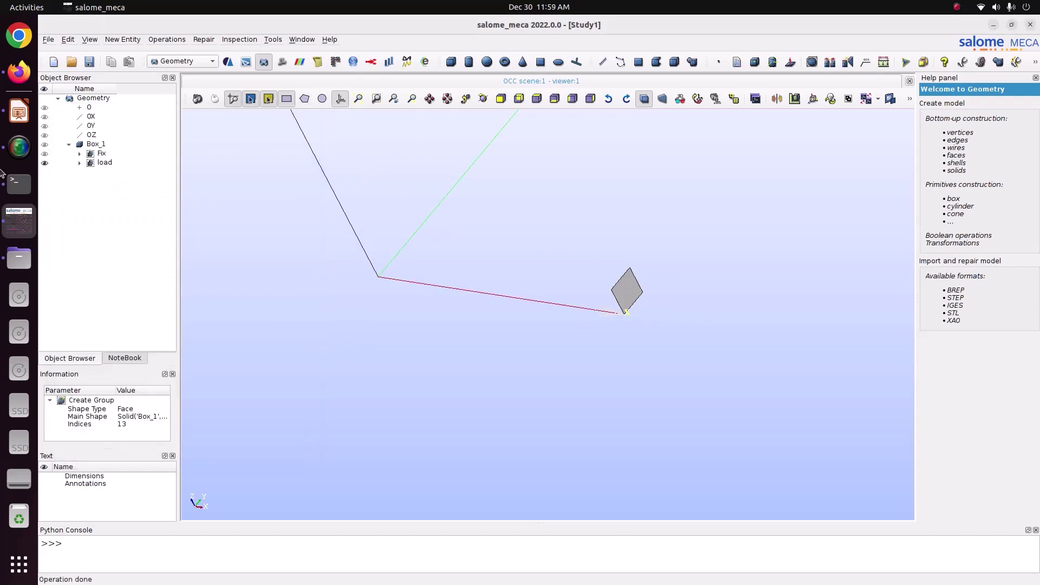
{"action": "left_click", "coordinate": [44, 154]}
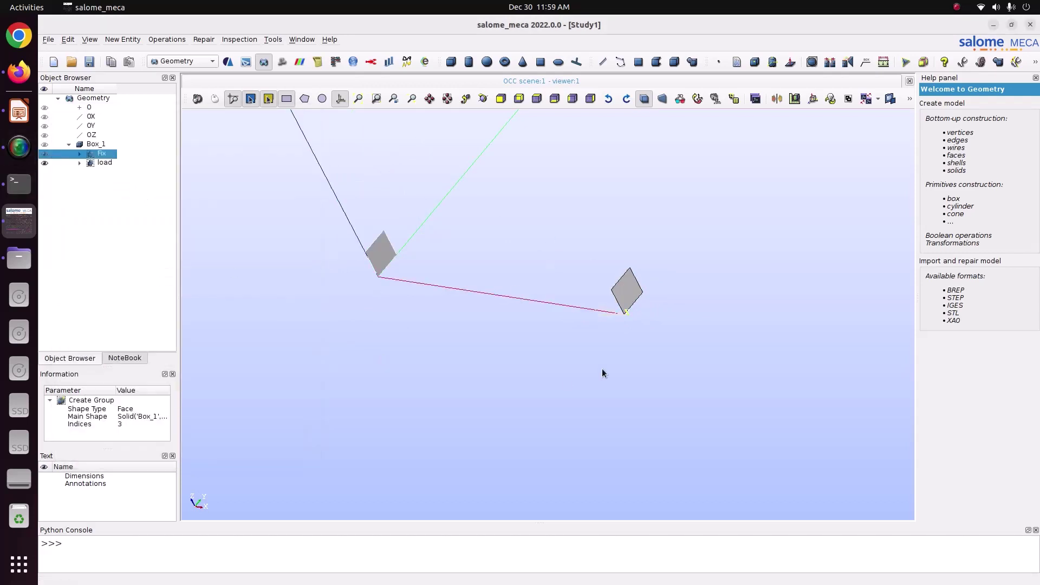
Save the study as Study1 in the Pictures/CODE_ASTER/60_Static_fatigue folder.
{"action": "left_click", "coordinate": [89, 63]}
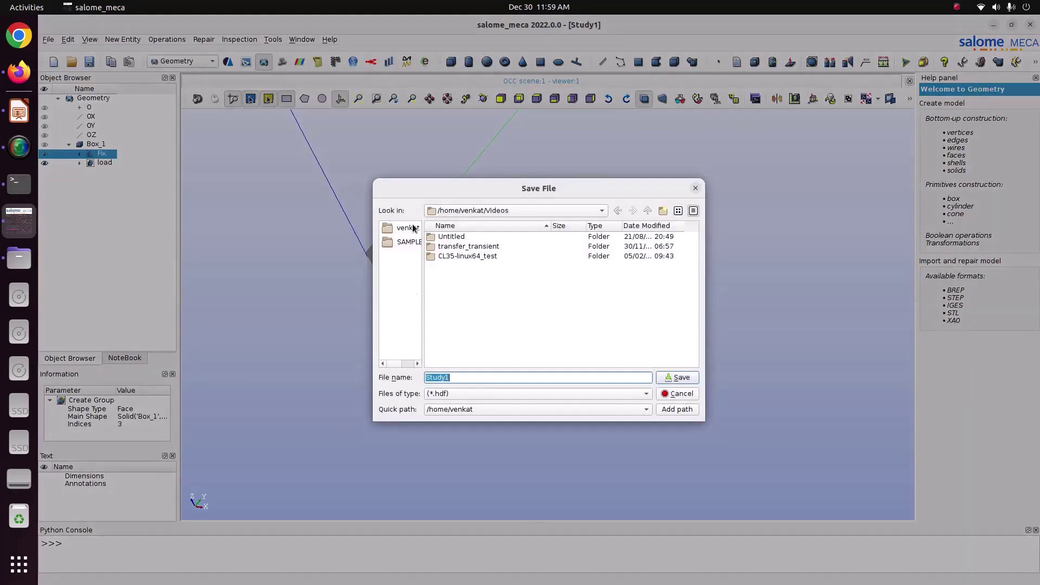
{"action": "left_click", "coordinate": [412, 227]}
{"action": "double_click", "coordinate": [492, 324]}
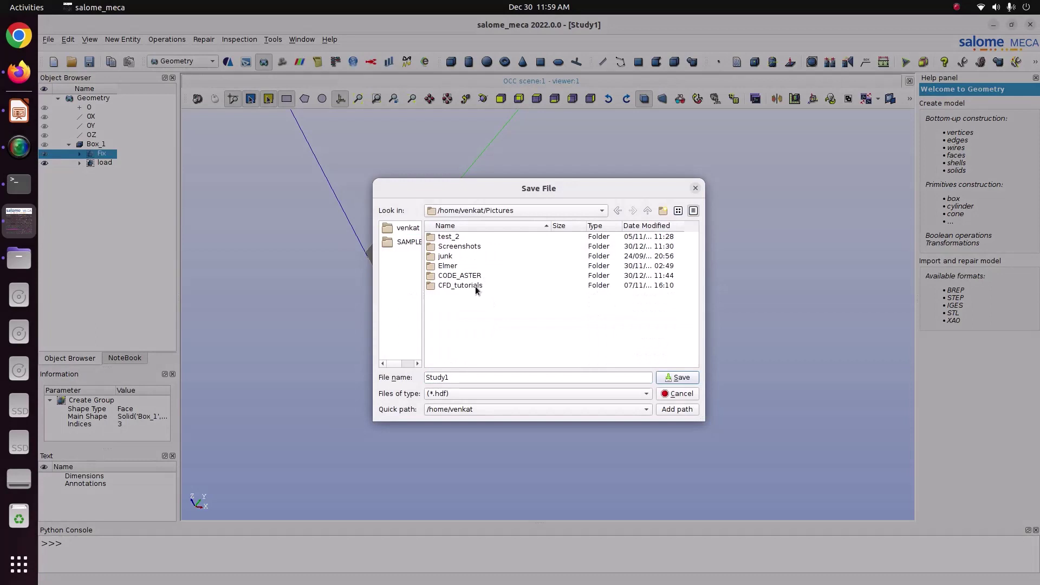
{"action": "double_click", "coordinate": [469, 276]}
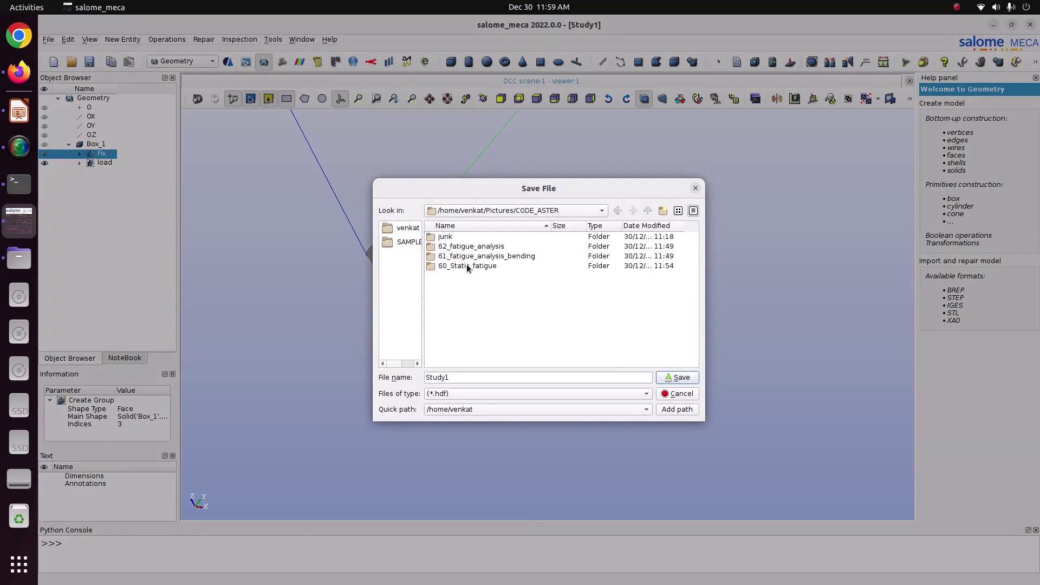
{"action": "double_click", "coordinate": [464, 266]}
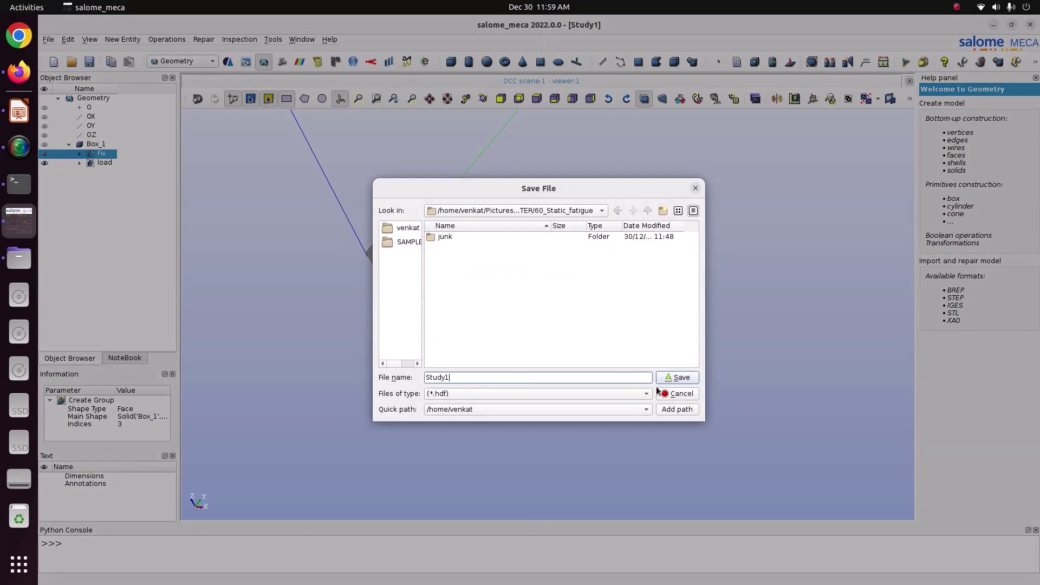
{"action": "left_click", "coordinate": [681, 378]}
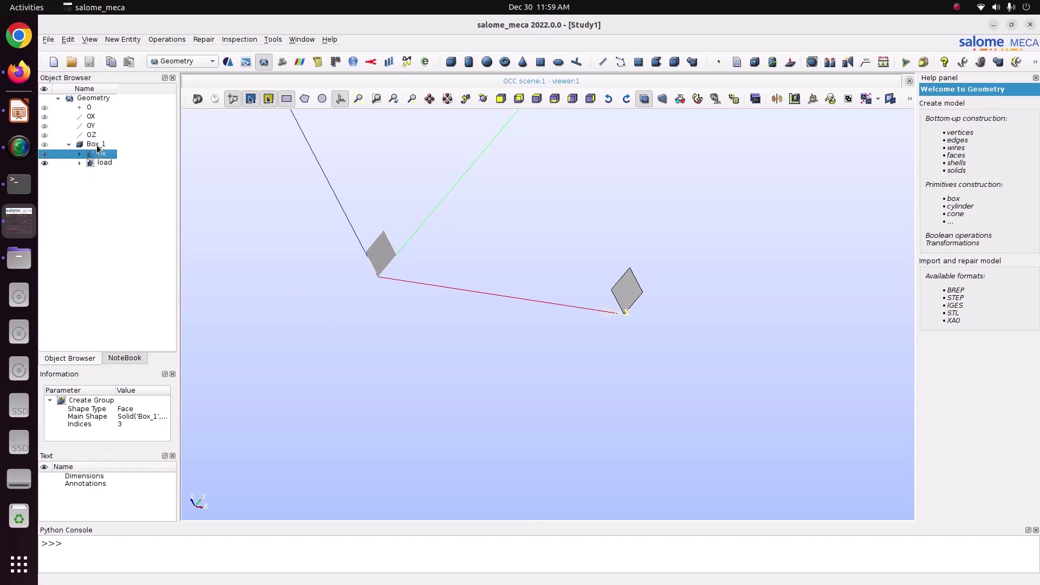
Switch to the Mesh module and set up a mesh on Box_1 with the NETGEN 1D-2D-3D algorithm.
{"action": "key", "text": "Up"}
{"action": "left_click", "coordinate": [190, 64]}
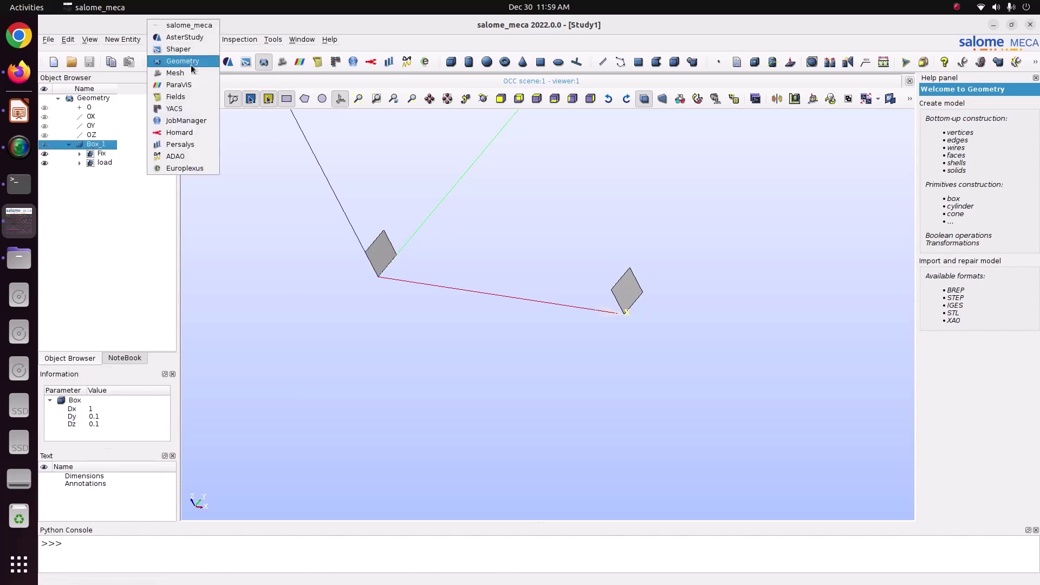
{"action": "left_click", "coordinate": [191, 73]}
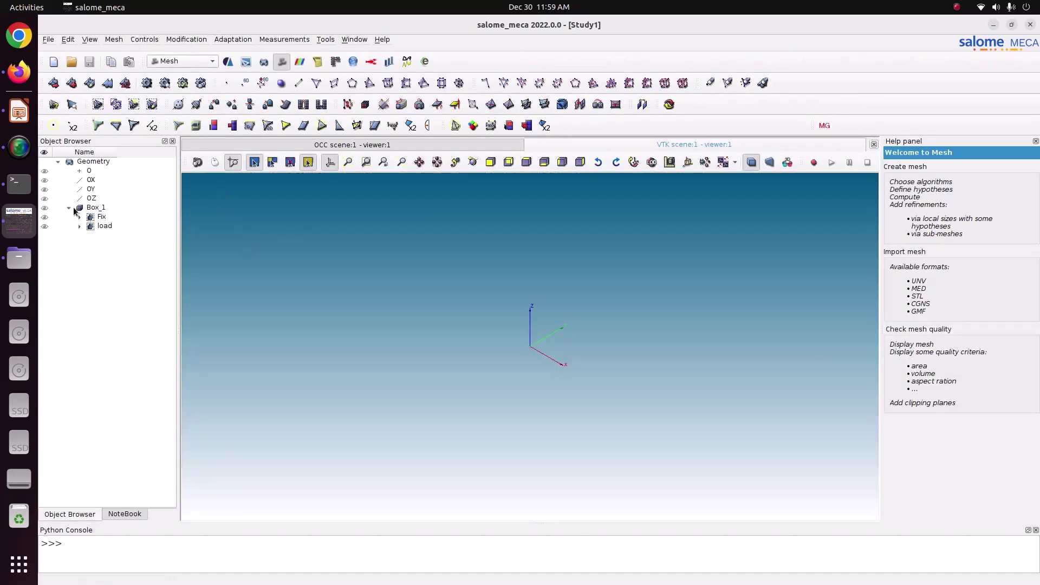
{"action": "left_click", "coordinate": [73, 207]}
{"action": "left_click", "coordinate": [114, 40]}
{"action": "left_click", "coordinate": [139, 60]}
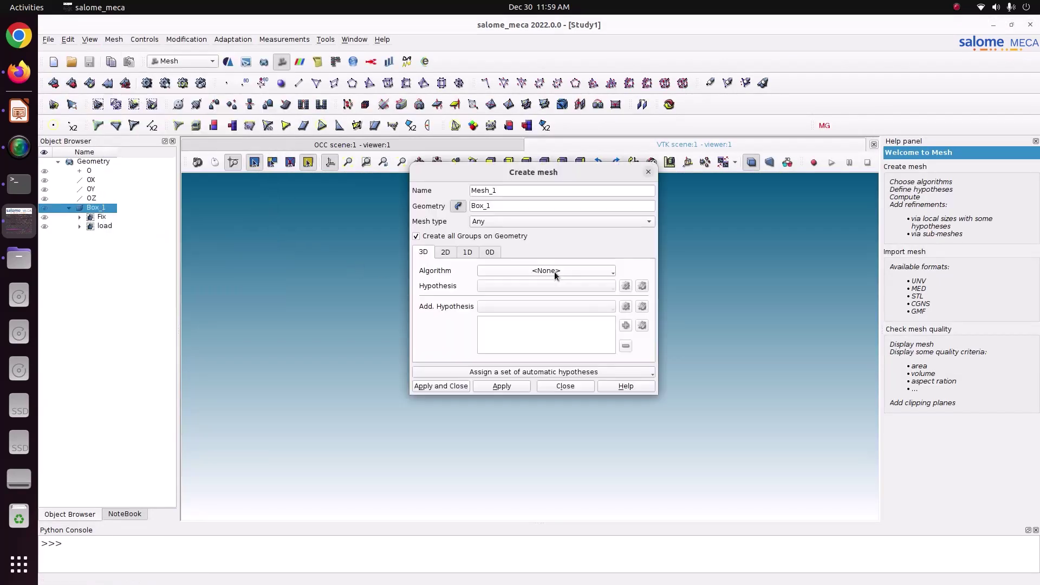
{"action": "left_click", "coordinate": [554, 271]}
{"action": "left_click", "coordinate": [550, 353]}
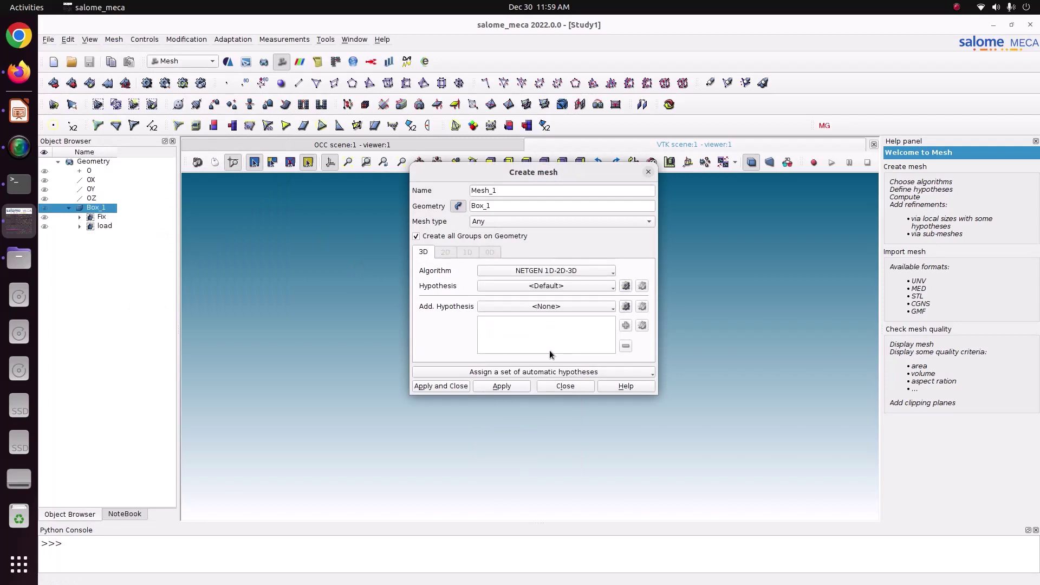
{"action": "left_click", "coordinate": [625, 285]}
{"action": "left_click", "coordinate": [644, 304]}
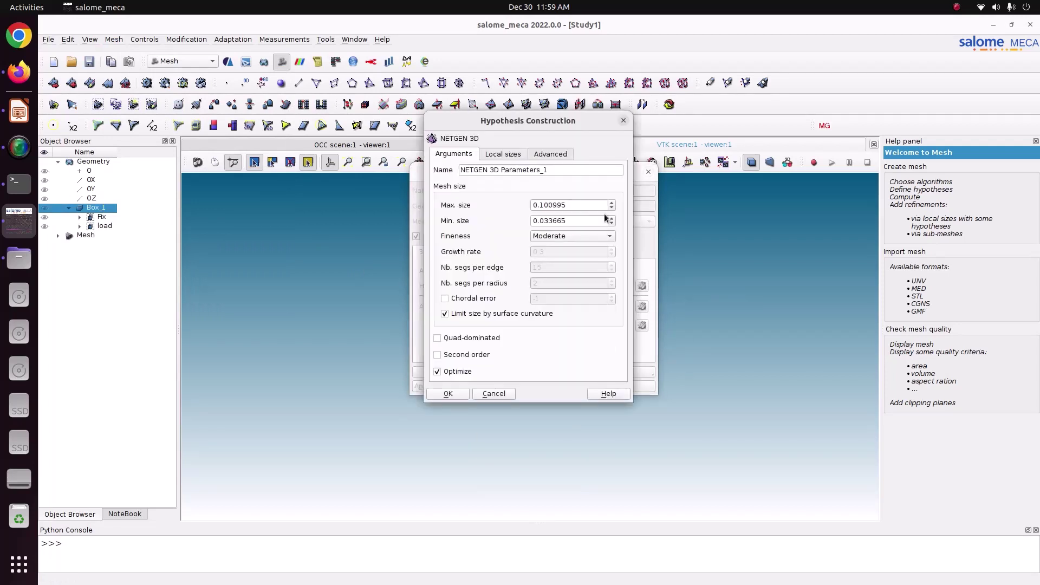
{"action": "key", "text": "Escape"}
Add a NETGEN 3D simple parameters hypothesis with a local length of 0.03 and create the mesh.
{"action": "left_click", "coordinate": [626, 286]}
{"action": "left_click", "coordinate": [644, 304]}
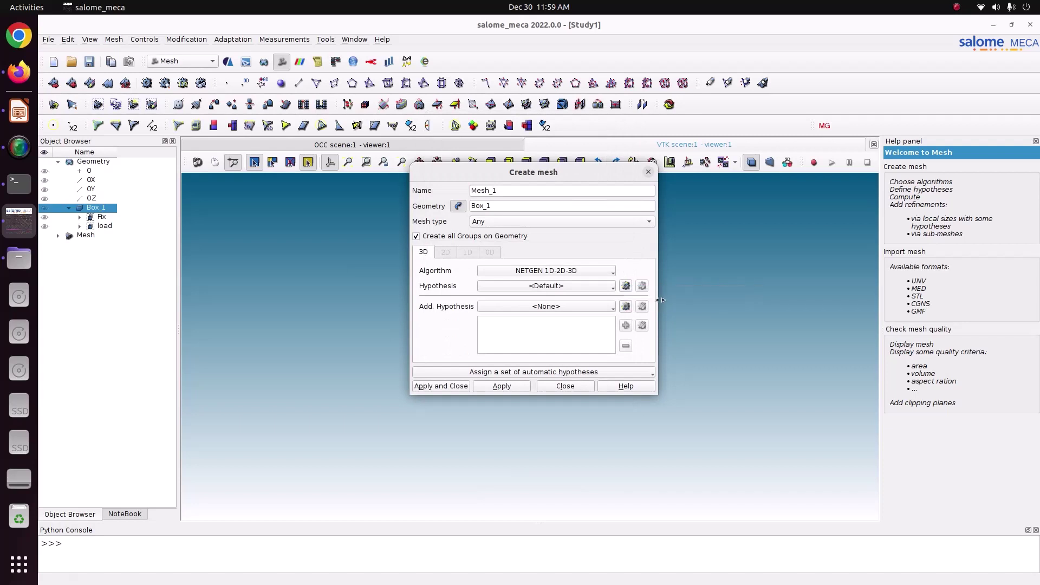
{"action": "left_click", "coordinate": [493, 236]}
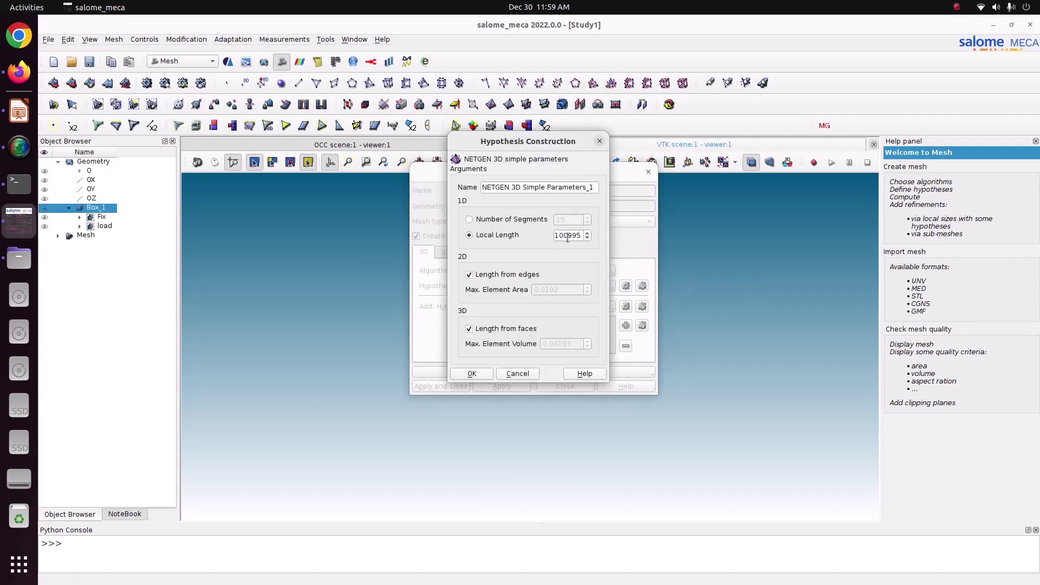
{"action": "double_click", "coordinate": [578, 237]}
{"action": "type", "text": "0.03"}
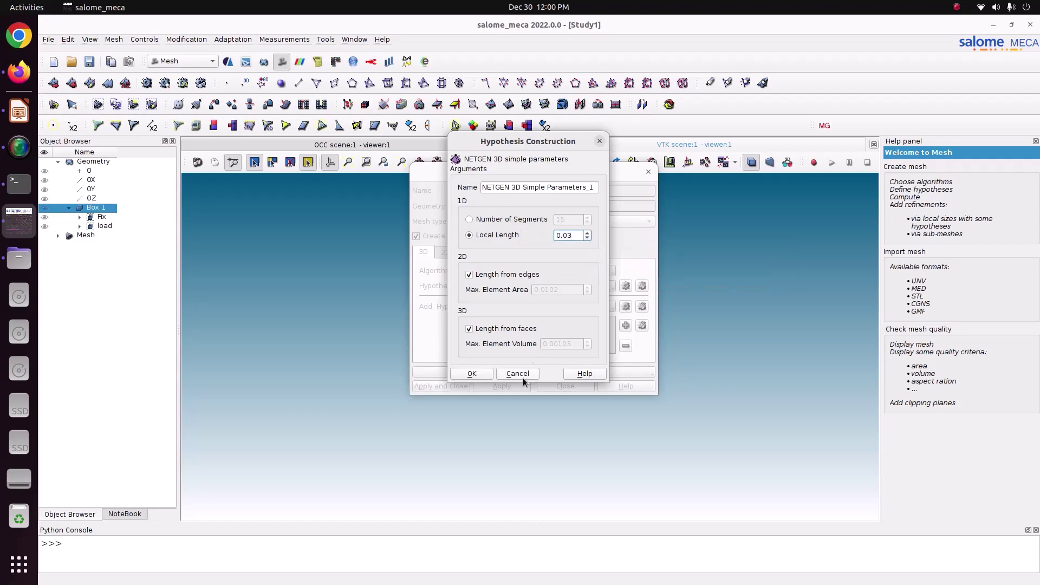
{"action": "left_click", "coordinate": [473, 374]}
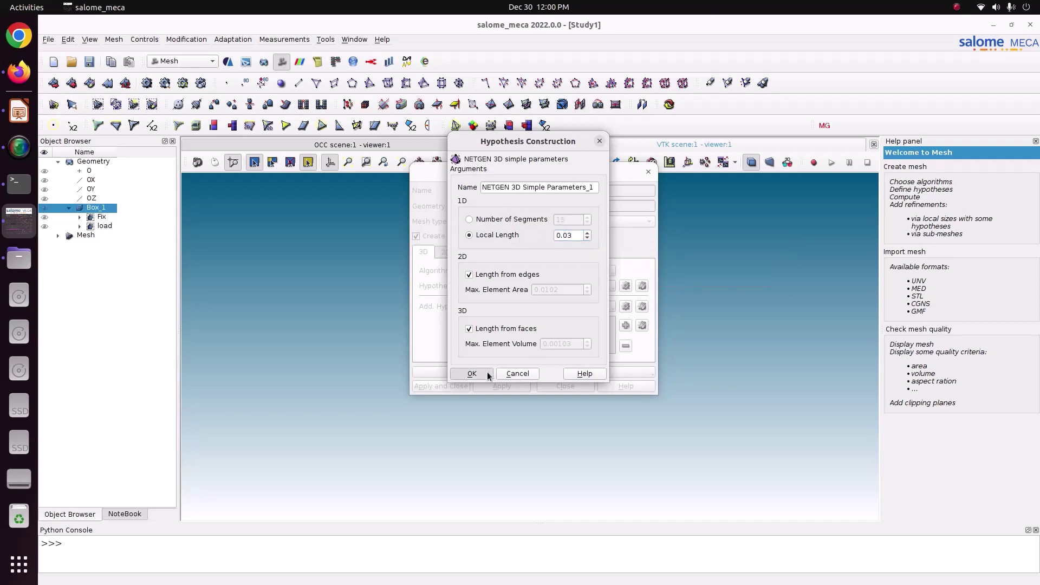
{"action": "left_click", "coordinate": [460, 386]}
Compute Mesh_1 and close the mesh computation report.
{"action": "right_click", "coordinate": [94, 261]}
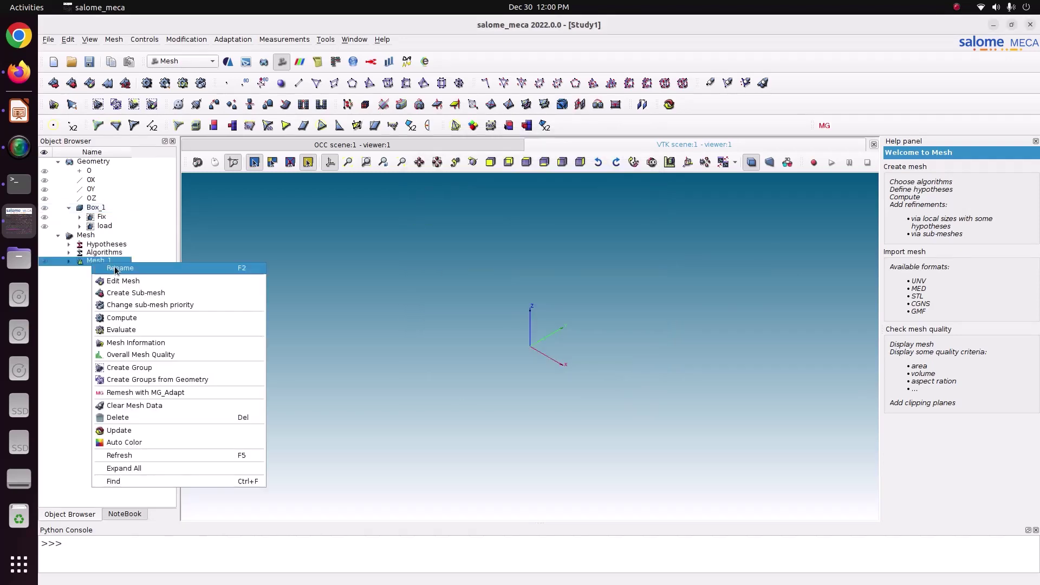
{"action": "left_click", "coordinate": [142, 324]}
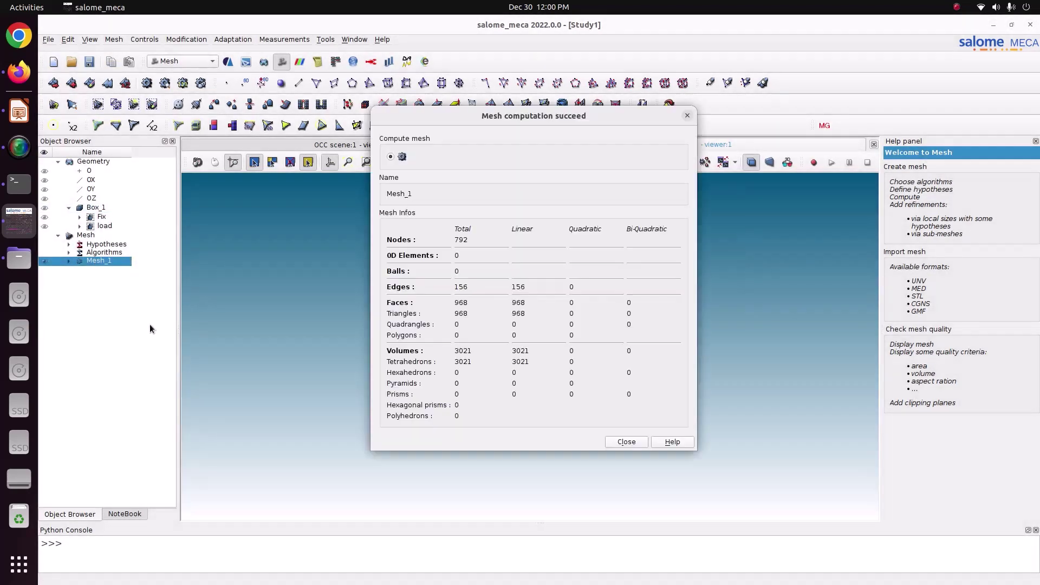
{"action": "left_click", "coordinate": [631, 441]}
{"action": "scroll", "coordinate": [517, 388], "scroll_direction": "up", "scroll_amount": 3}
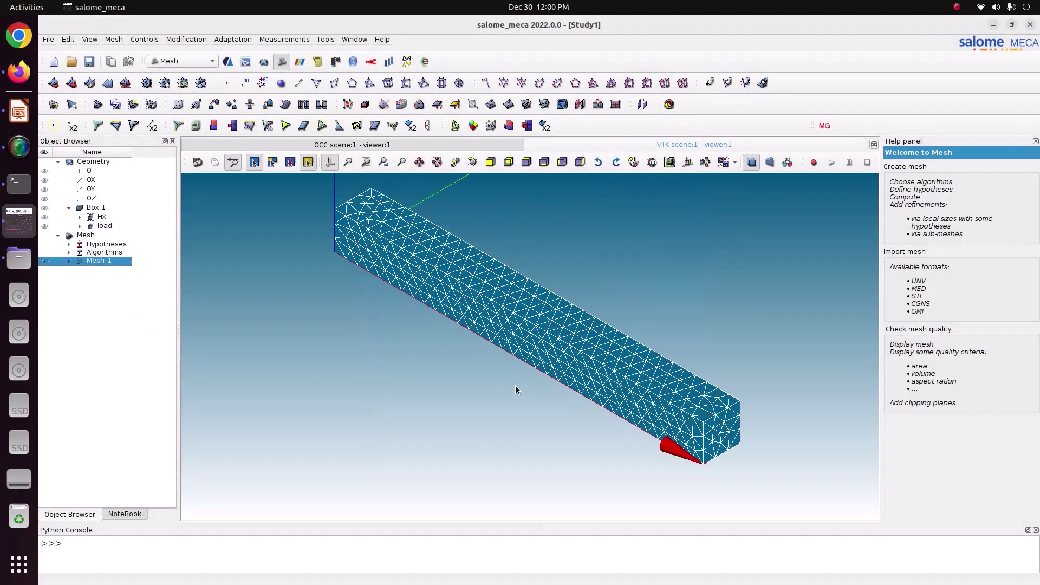
Expand the face groups under Mesh_1 and save the study.
{"action": "left_click", "coordinate": [69, 261]}
{"action": "left_click", "coordinate": [79, 295]}
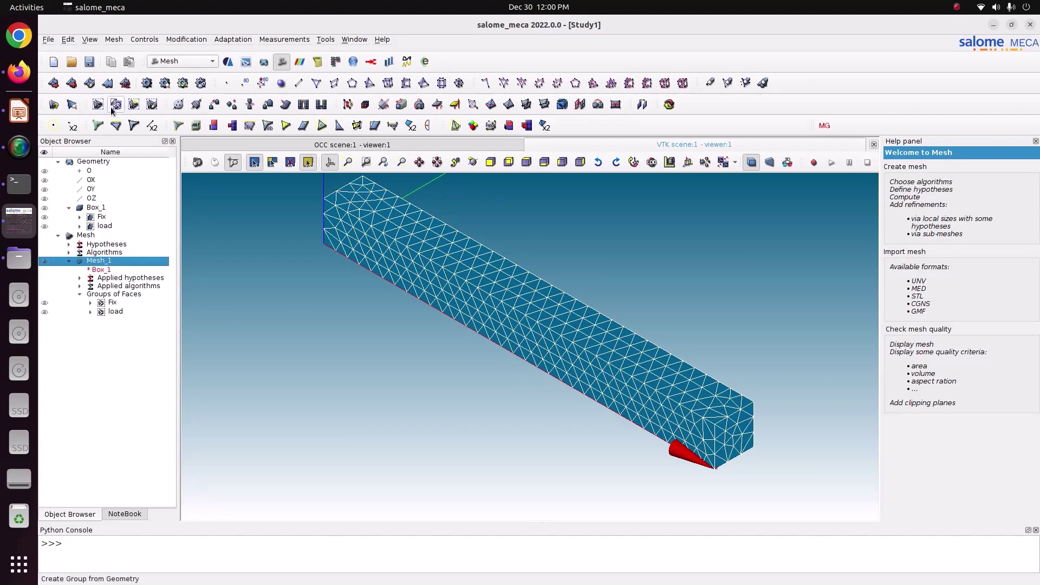
{"action": "left_click", "coordinate": [89, 69]}
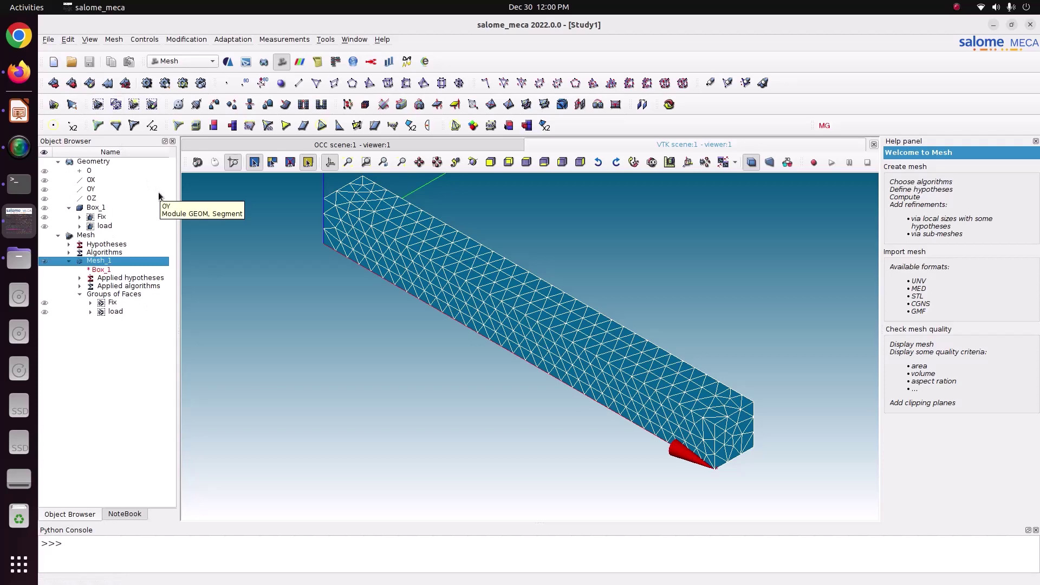
Check the problem data slide in LibreOffice Impress, return to salome_meca and open the AsterStudy module with the stable code_aster version.
{"action": "left_click", "coordinate": [19, 111]}
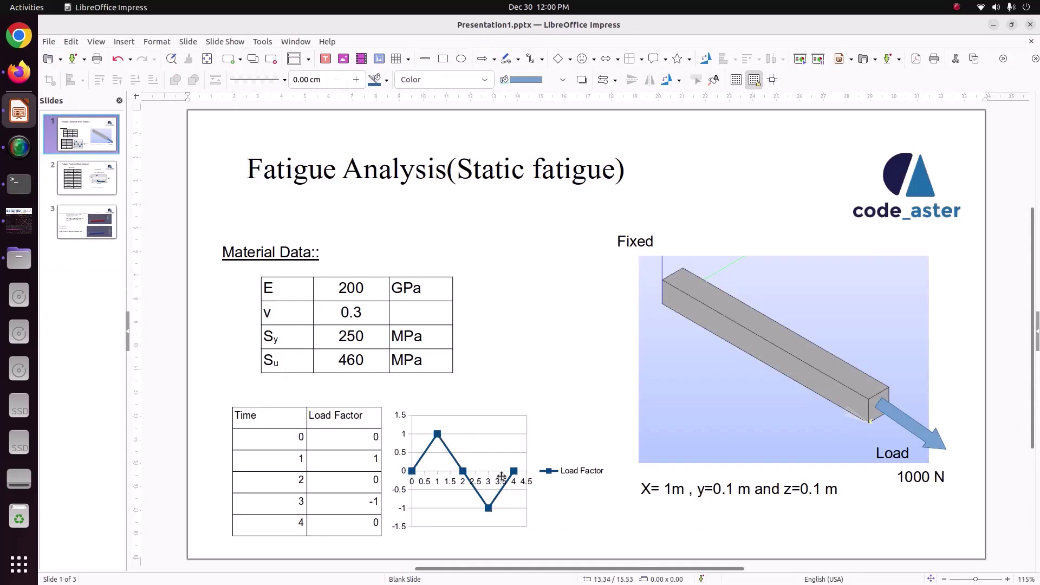
{"action": "left_click", "coordinate": [19, 221]}
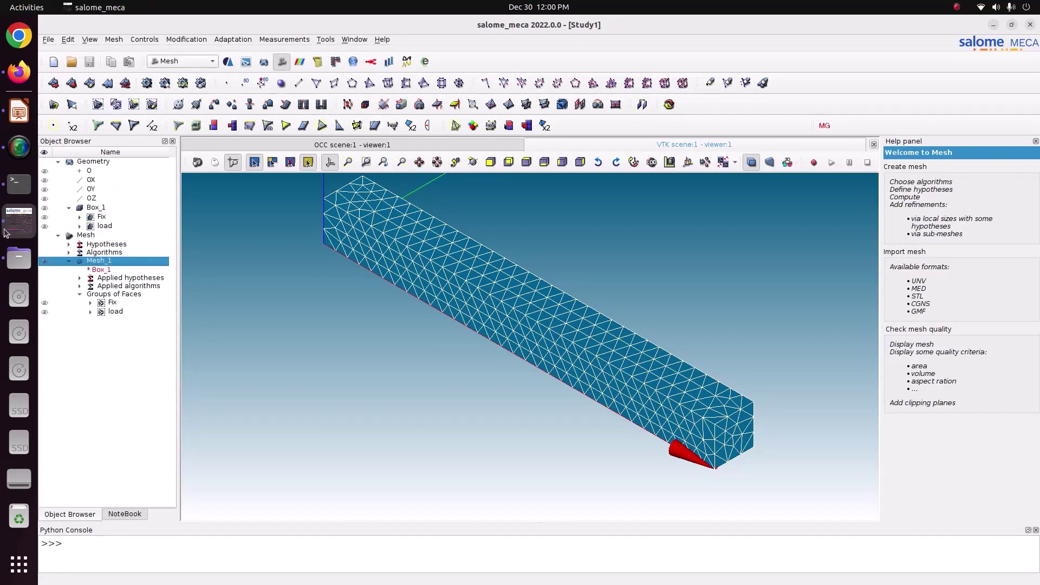
{"action": "left_click", "coordinate": [168, 62]}
{"action": "left_click", "coordinate": [181, 37]}
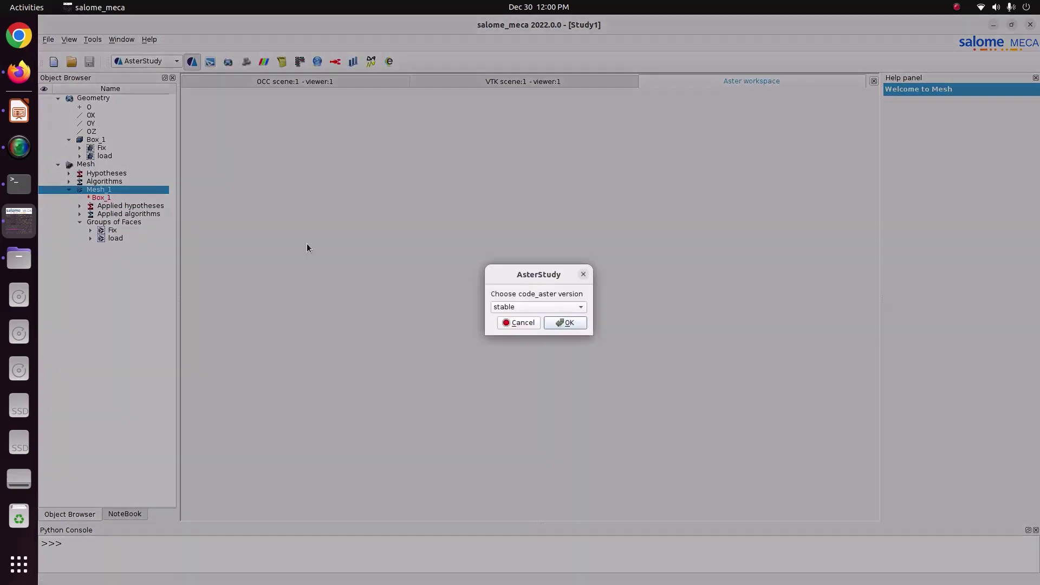
{"action": "left_click", "coordinate": [566, 323]}
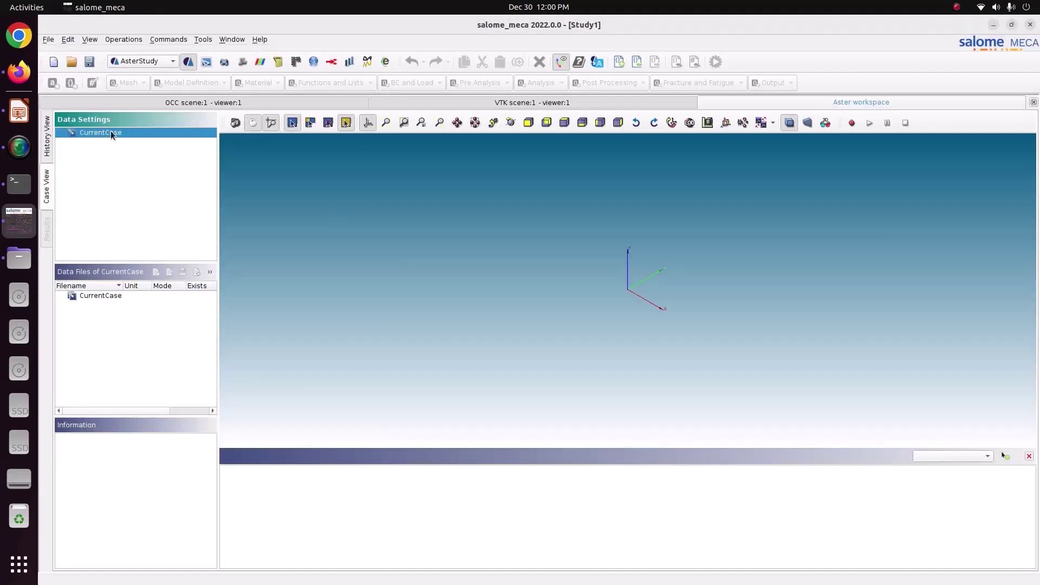
Add a stage to CurrentCase with a Read a mesh command that loads Mesh_1 in Med format.
{"action": "right_click", "coordinate": [111, 132]}
{"action": "left_click", "coordinate": [126, 136]}
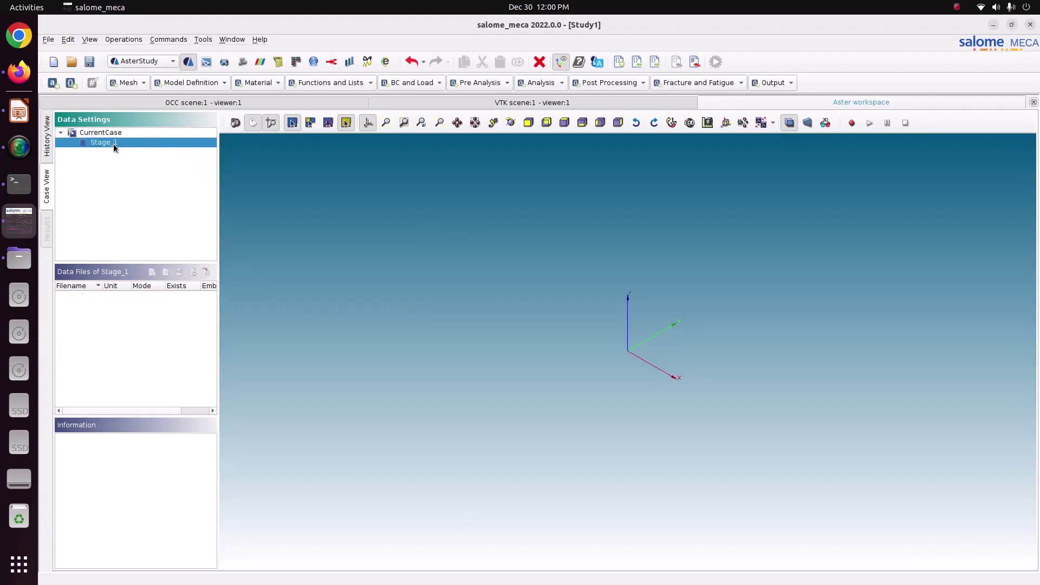
{"action": "left_click", "coordinate": [133, 78]}
{"action": "left_click", "coordinate": [143, 136]}
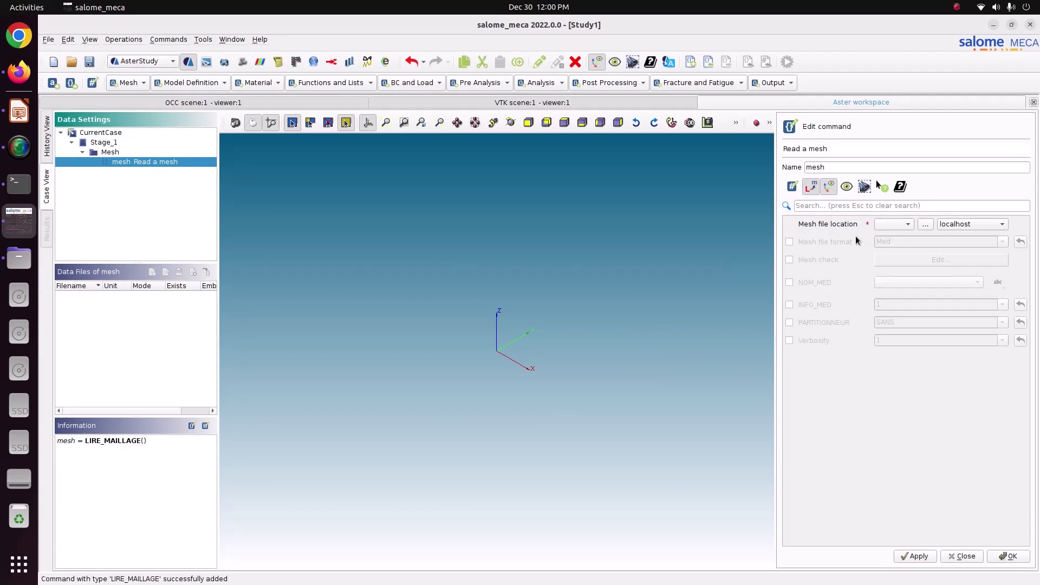
{"action": "left_click", "coordinate": [855, 236]}
{"action": "left_click", "coordinate": [888, 223]}
{"action": "left_click", "coordinate": [888, 225]}
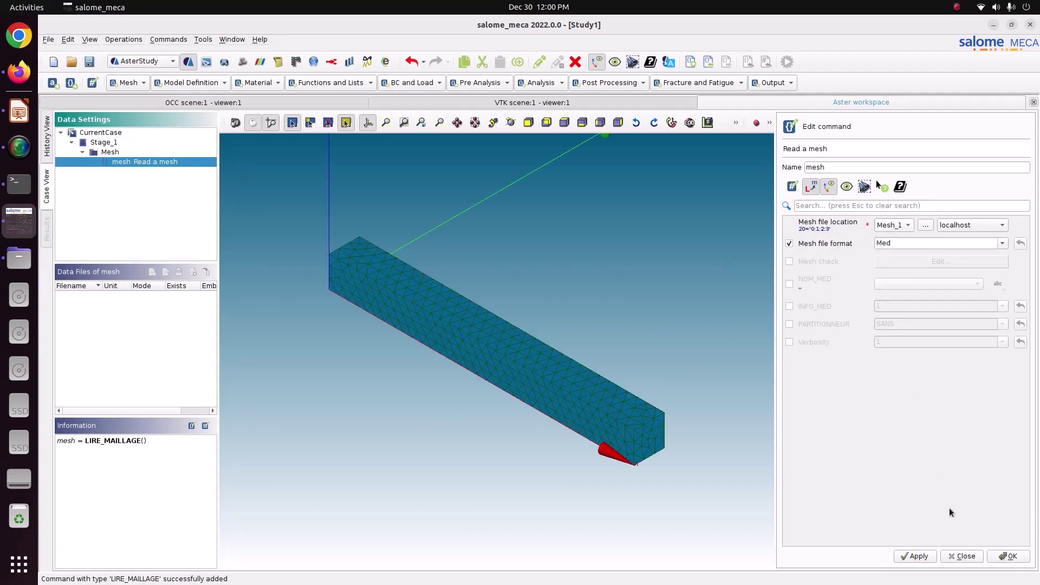
{"action": "left_click", "coordinate": [919, 557]}
{"action": "left_click", "coordinate": [999, 557]}
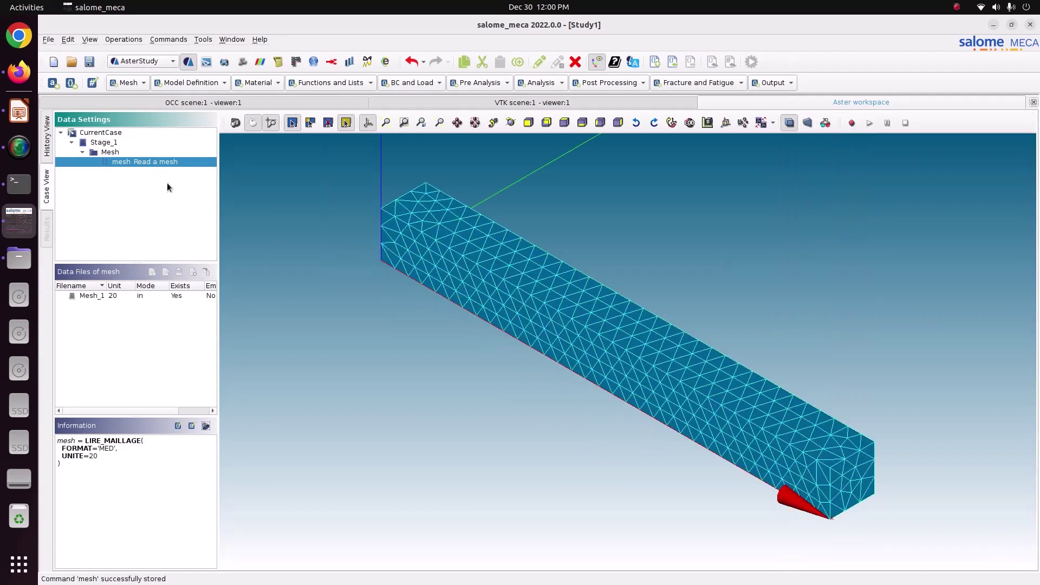
Add an Assign finite element command for the mesh and open a new finite element assignment item.
{"action": "left_click", "coordinate": [176, 84]}
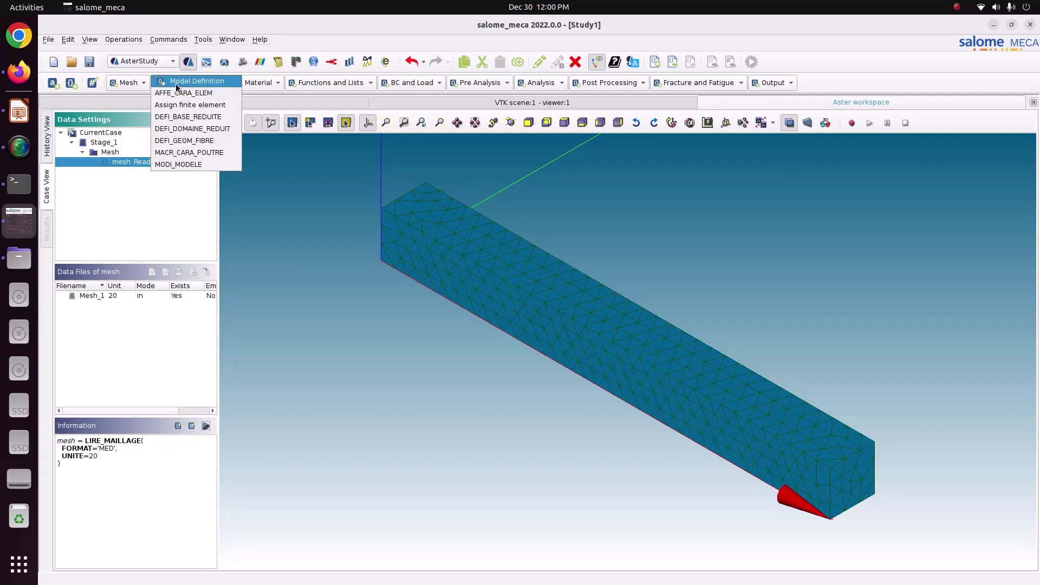
{"action": "left_click", "coordinate": [190, 107]}
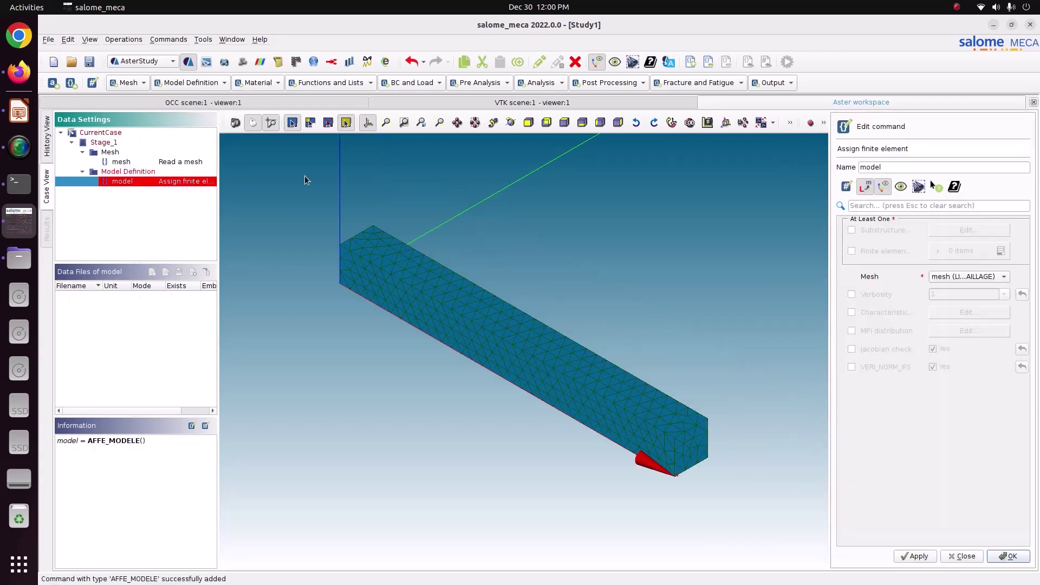
{"action": "left_click", "coordinate": [886, 250]}
{"action": "left_click", "coordinate": [1001, 251]}
{"action": "left_click", "coordinate": [933, 275]}
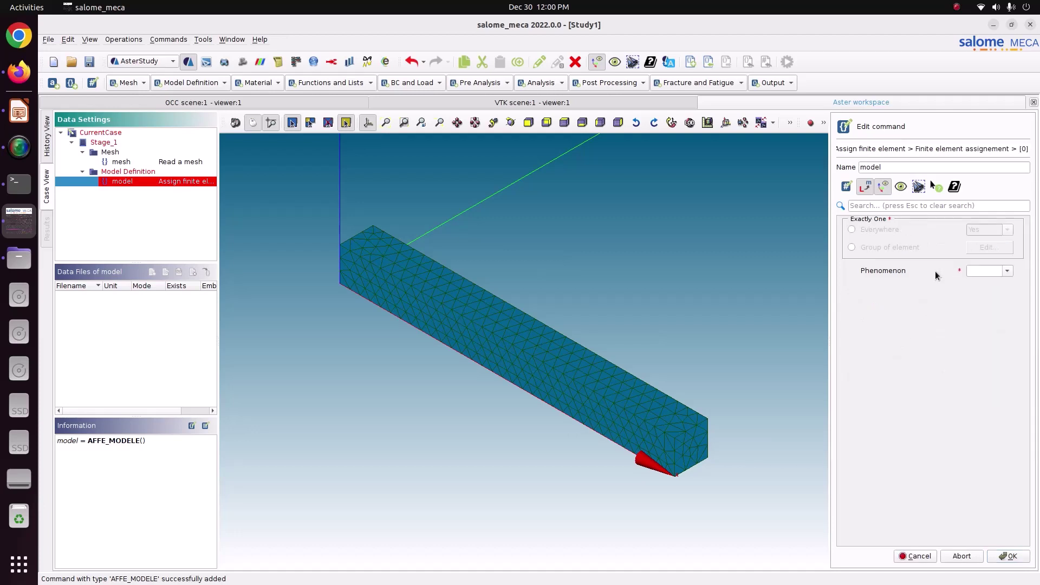
Assign the Mechanic phenomenon with 3D modelisation everywhere and store the model command.
{"action": "left_click", "coordinate": [882, 231]}
{"action": "left_click", "coordinate": [1007, 271]}
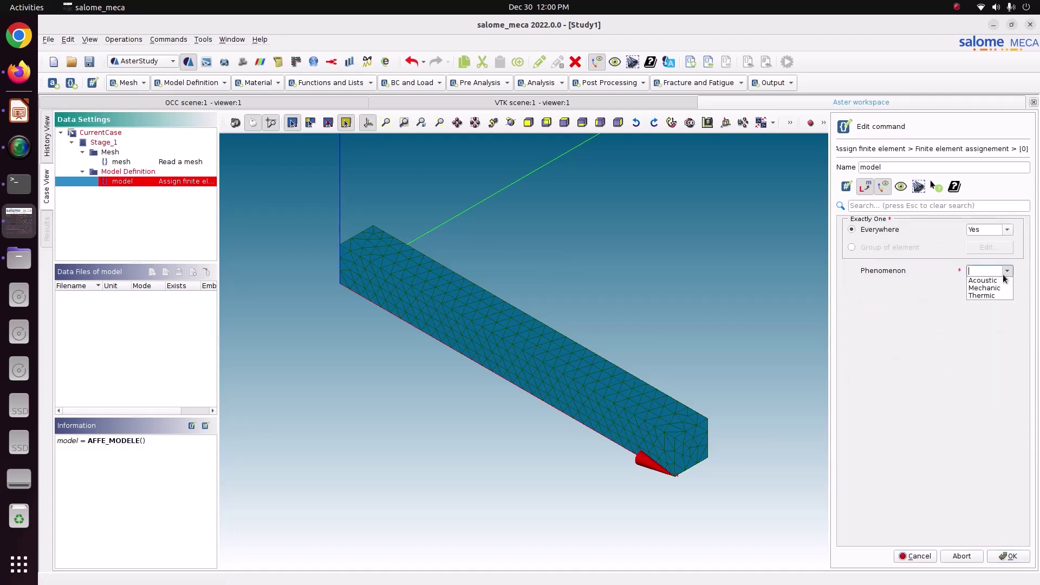
{"action": "left_click", "coordinate": [999, 289]}
{"action": "left_click", "coordinate": [1008, 288]}
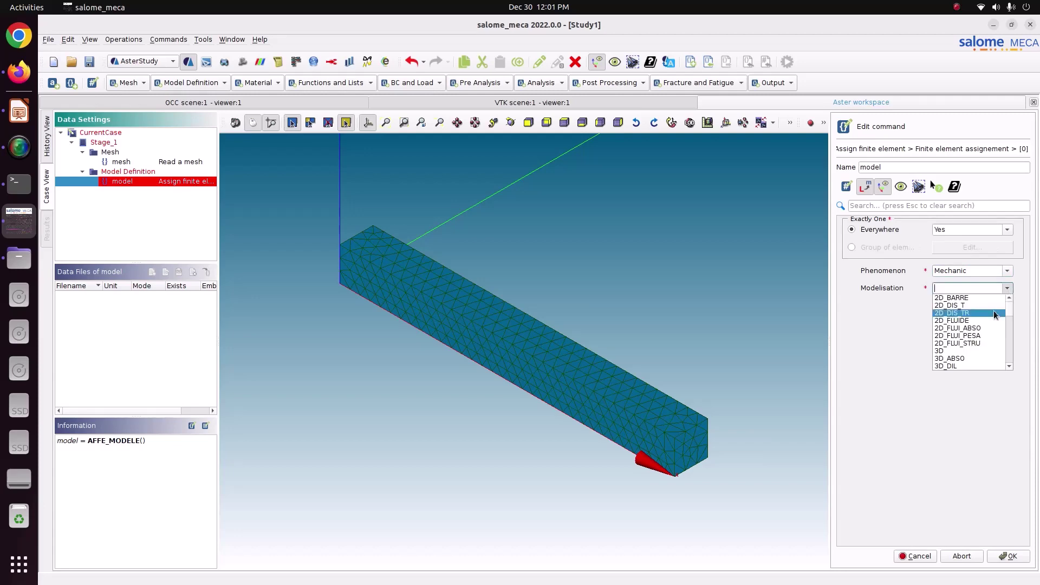
{"action": "left_click", "coordinate": [974, 351]}
{"action": "left_click", "coordinate": [1007, 556]}
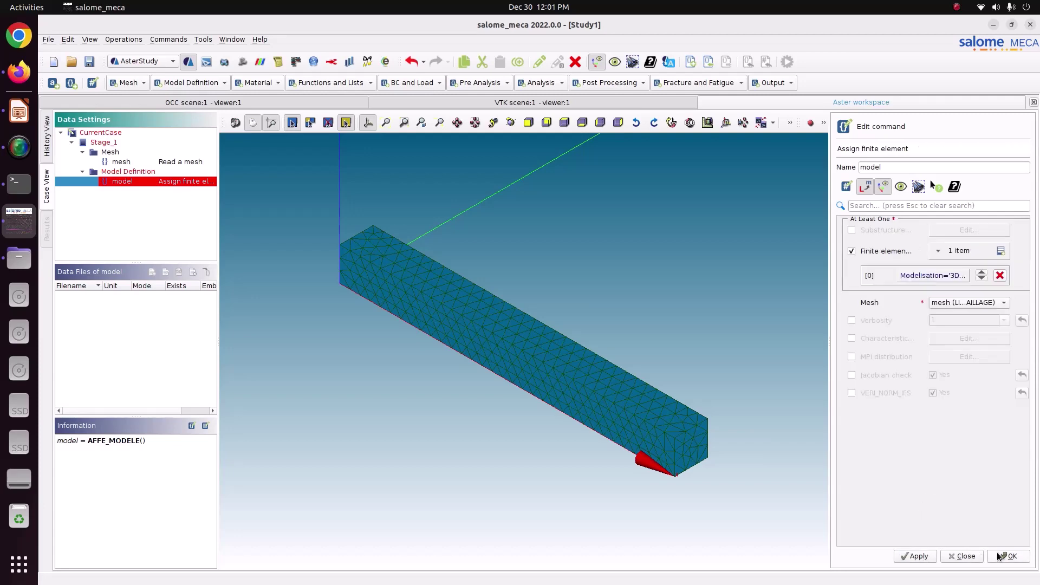
{"action": "left_click", "coordinate": [915, 556]}
{"action": "left_click", "coordinate": [1006, 557]}
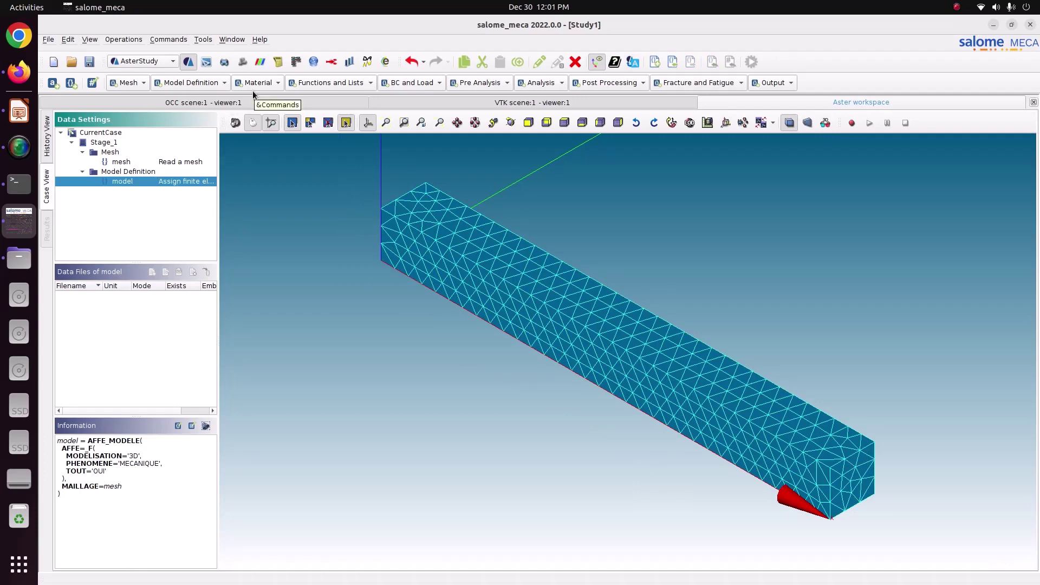
Switch to LibreOffice Impress to read the material and Wohler data slides, and return to salome_meca.
{"action": "left_click", "coordinate": [11, 120]}
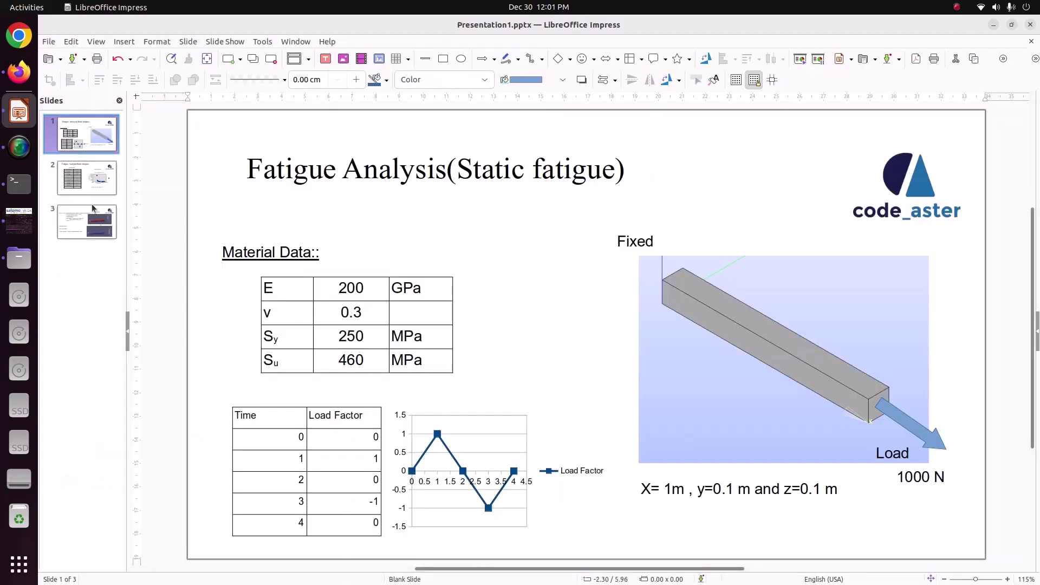
{"action": "left_click", "coordinate": [88, 181]}
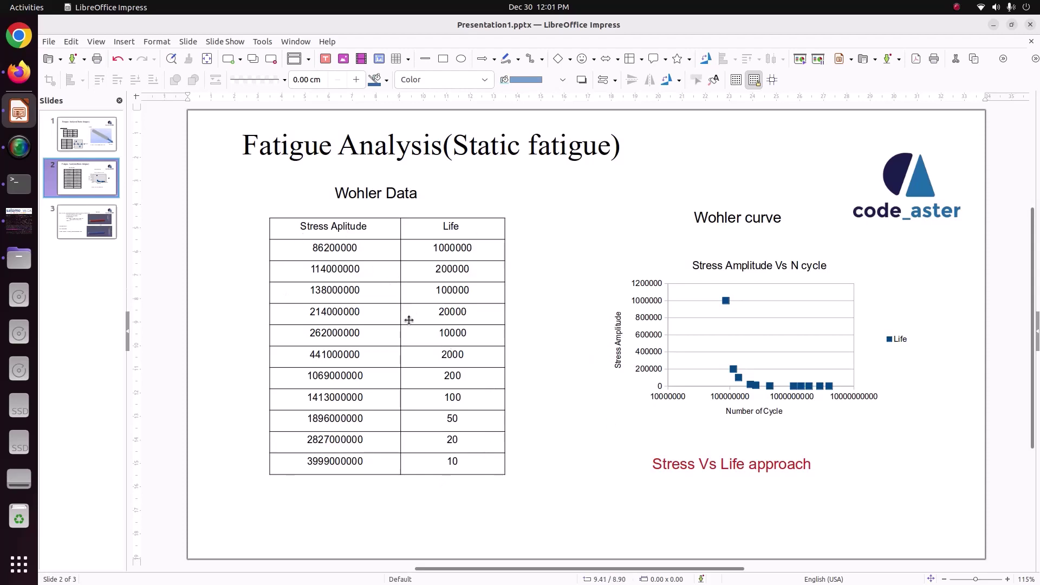
{"action": "left_click", "coordinate": [19, 221]}
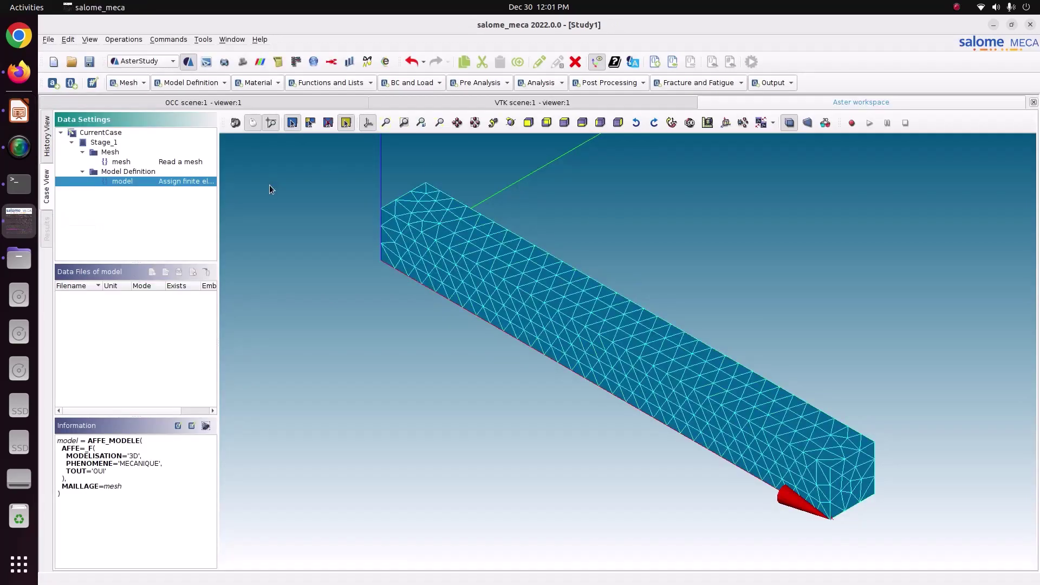
Add a Define function command named Wohler, defined by coordinates with SIGM as its parameter.
{"action": "left_click", "coordinate": [328, 83]}
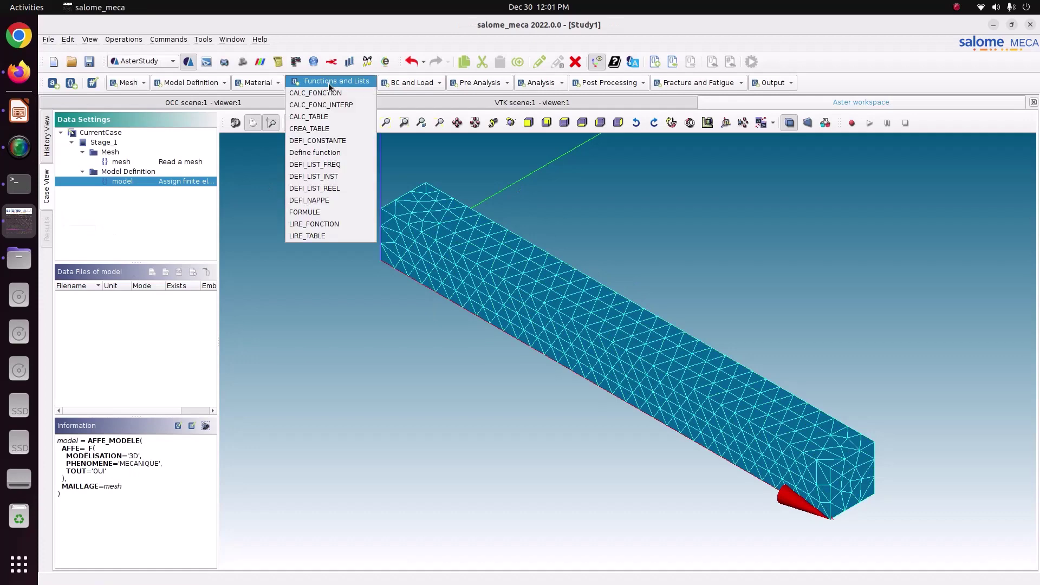
{"action": "left_click", "coordinate": [324, 152]}
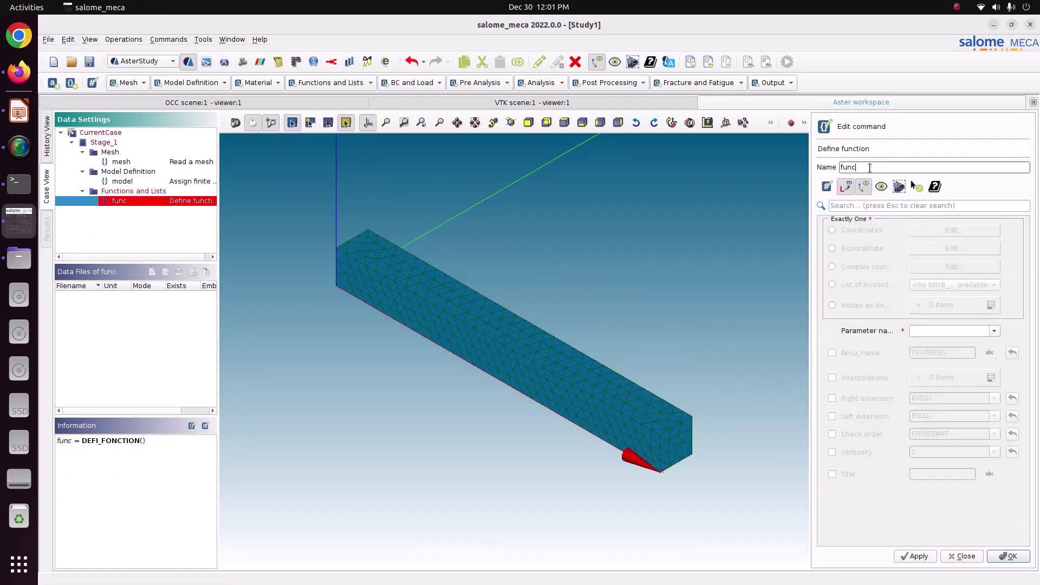
{"action": "type", "text": "Wohler"}
{"action": "left_click", "coordinate": [864, 236]}
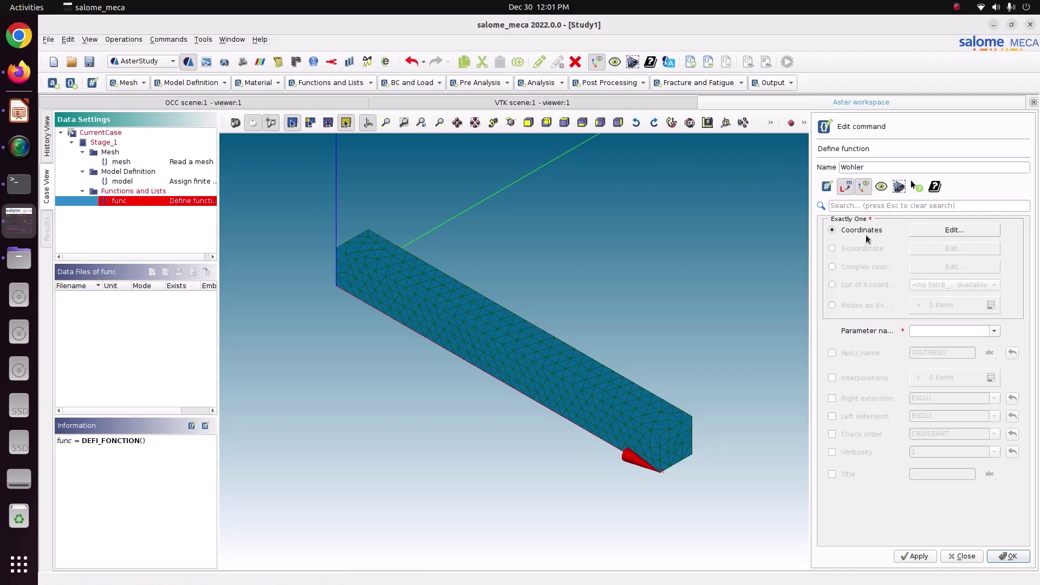
{"action": "left_click", "coordinate": [994, 332]}
{"action": "scroll", "coordinate": [939, 393], "scroll_direction": "down", "scroll_amount": 3}
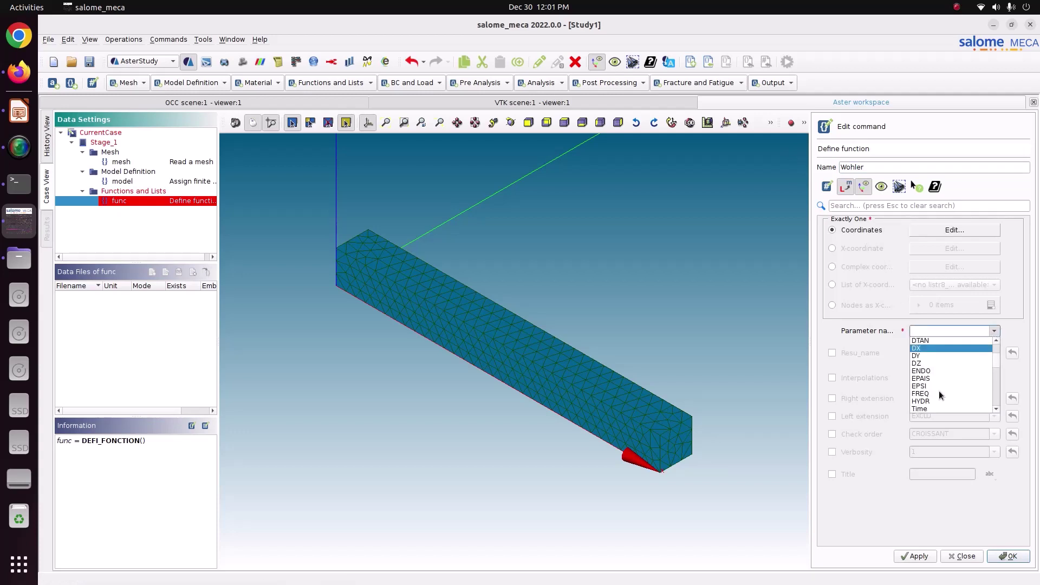
{"action": "scroll", "coordinate": [939, 393], "scroll_direction": "down", "scroll_amount": 4}
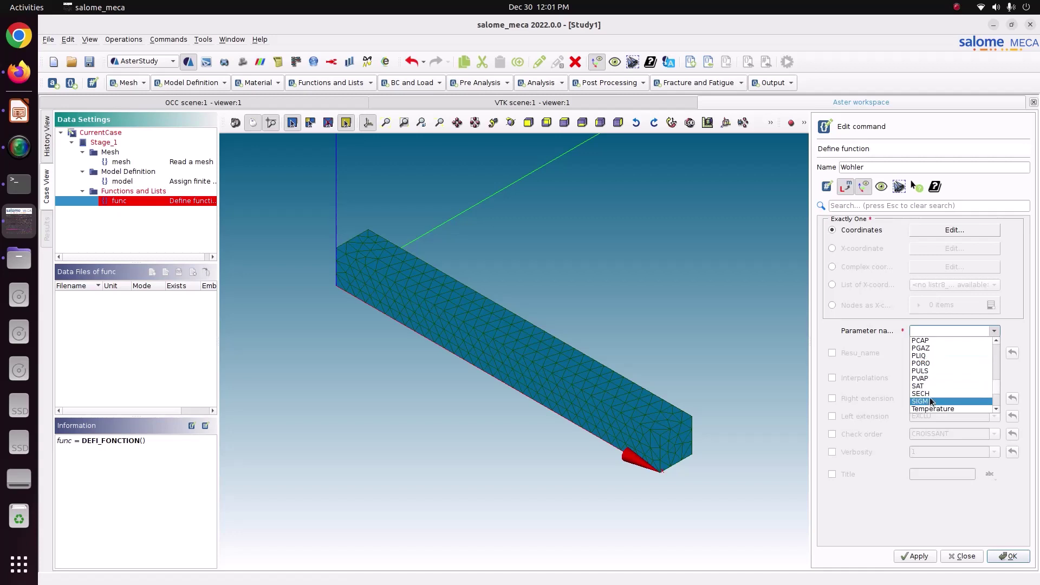
{"action": "left_click", "coordinate": [931, 400]}
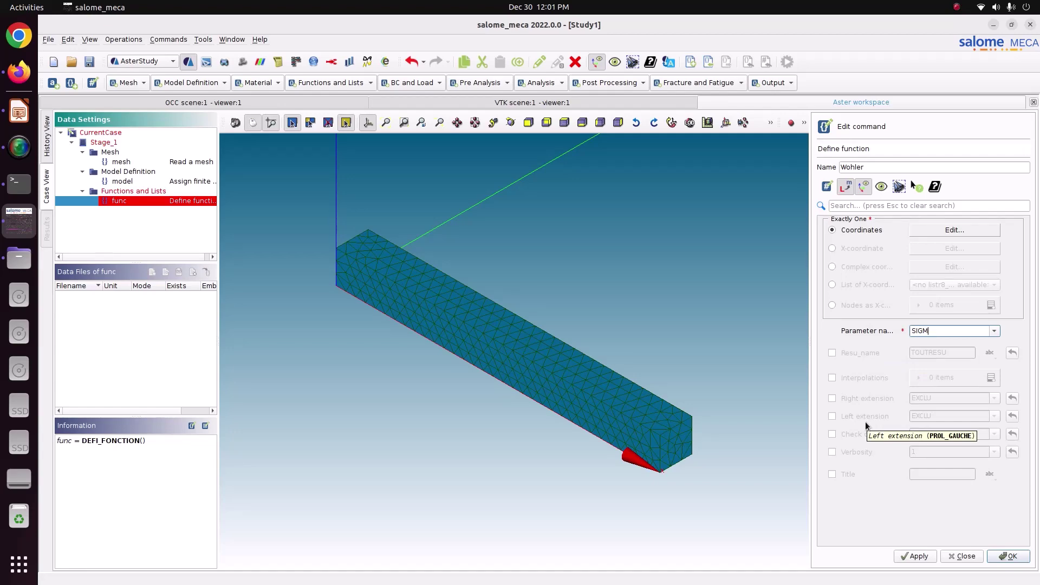
Enable interpolations for the Wohler function and add one item set to LOG.
{"action": "left_click", "coordinate": [862, 377]}
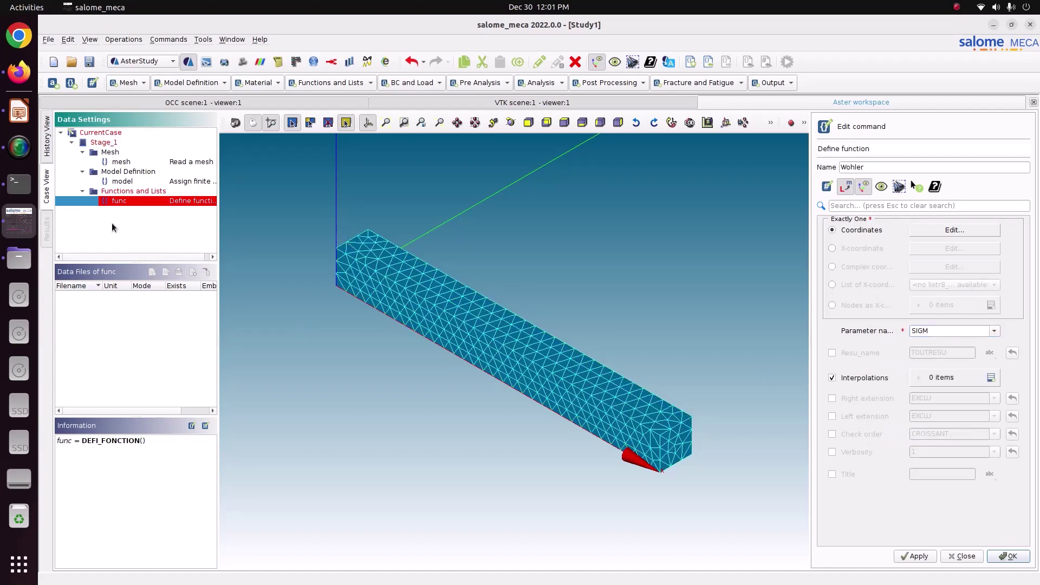
{"action": "left_click", "coordinate": [19, 111]}
{"action": "left_click", "coordinate": [991, 378]}
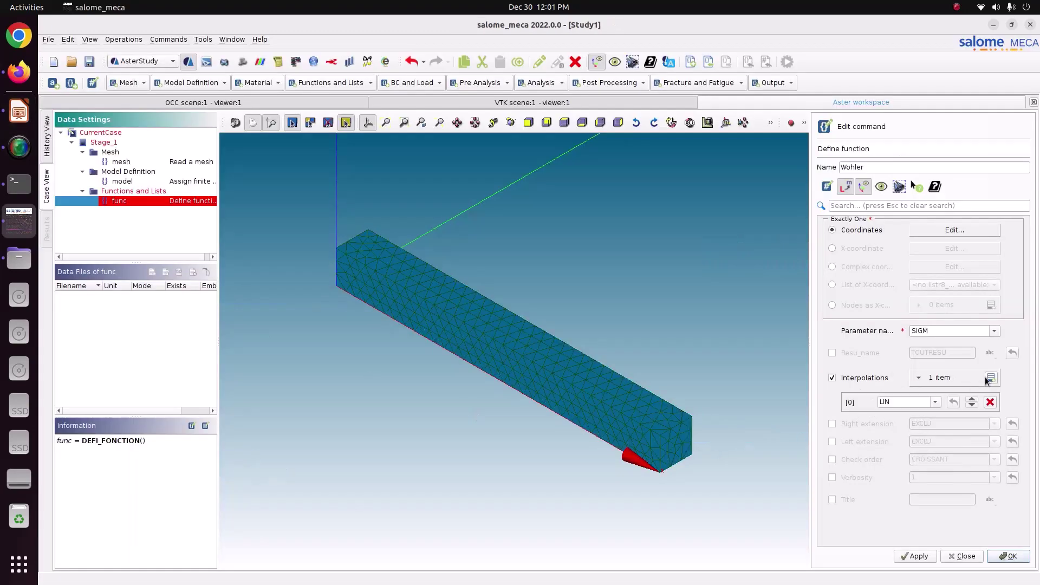
{"action": "left_click", "coordinate": [934, 401]}
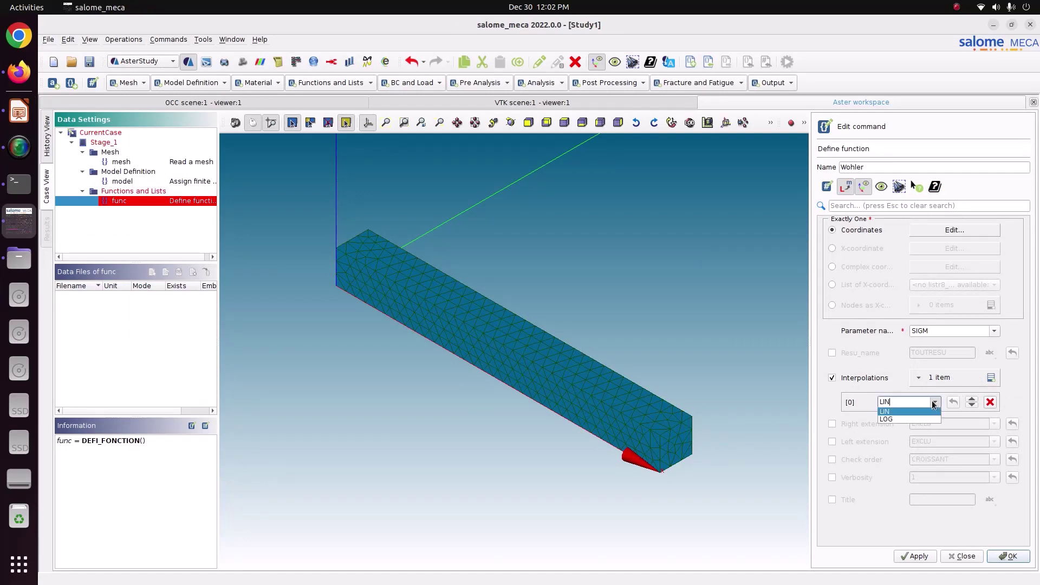
{"action": "left_click", "coordinate": [907, 419]}
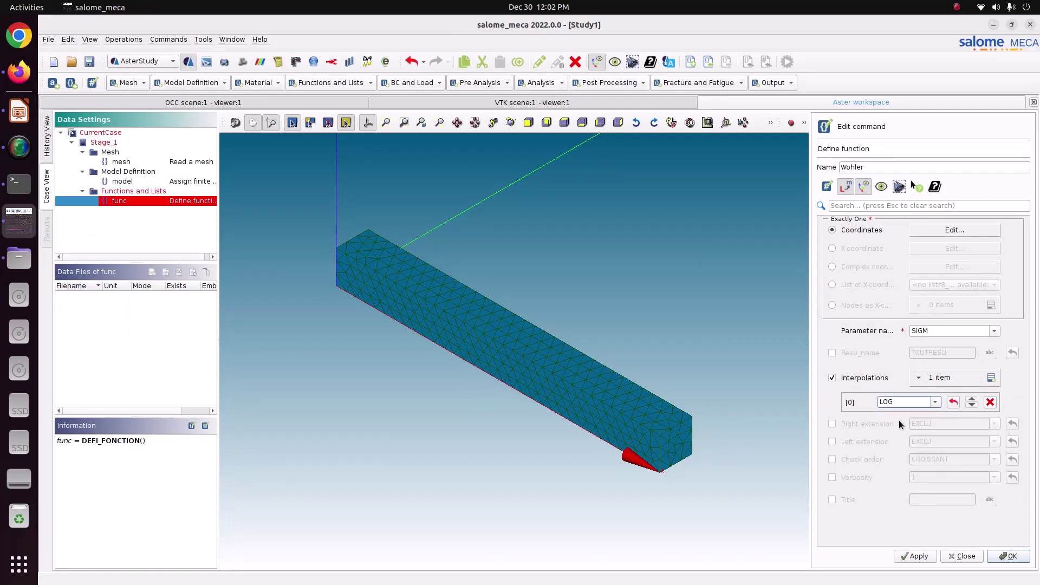
Enable the right and left extensions of the Wohler function and set both to LINEAIRE.
{"action": "left_click", "coordinate": [866, 443]}
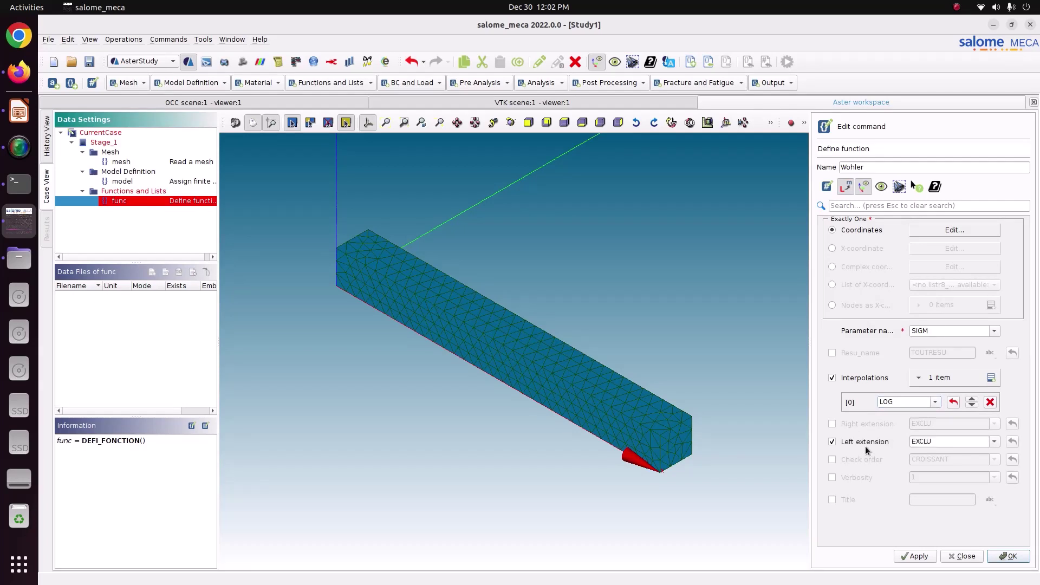
{"action": "left_click", "coordinate": [865, 424]}
{"action": "left_click", "coordinate": [995, 424]}
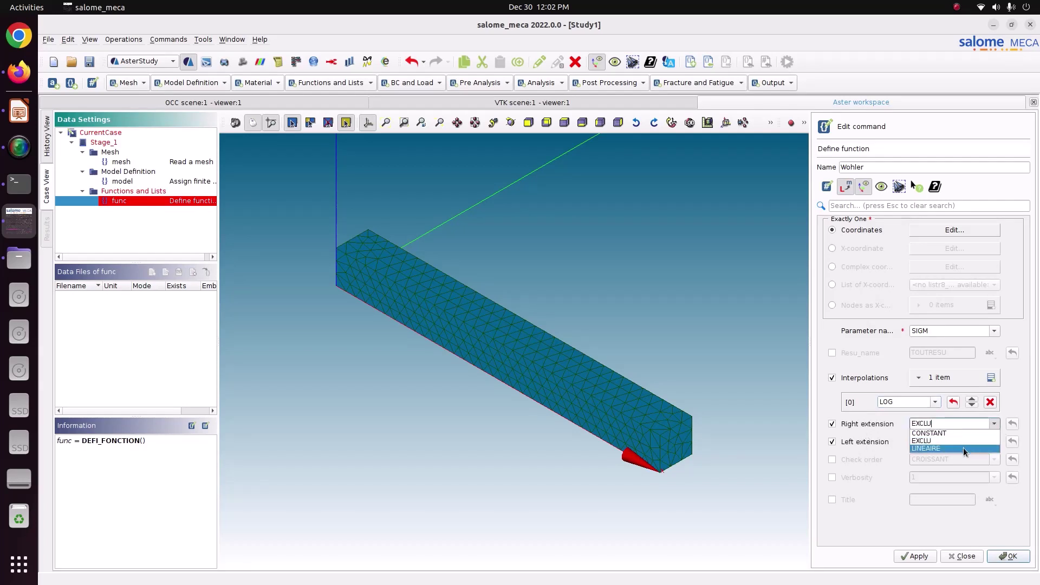
{"action": "left_click", "coordinate": [963, 448]}
{"action": "left_click", "coordinate": [992, 441]}
{"action": "left_click", "coordinate": [956, 467]}
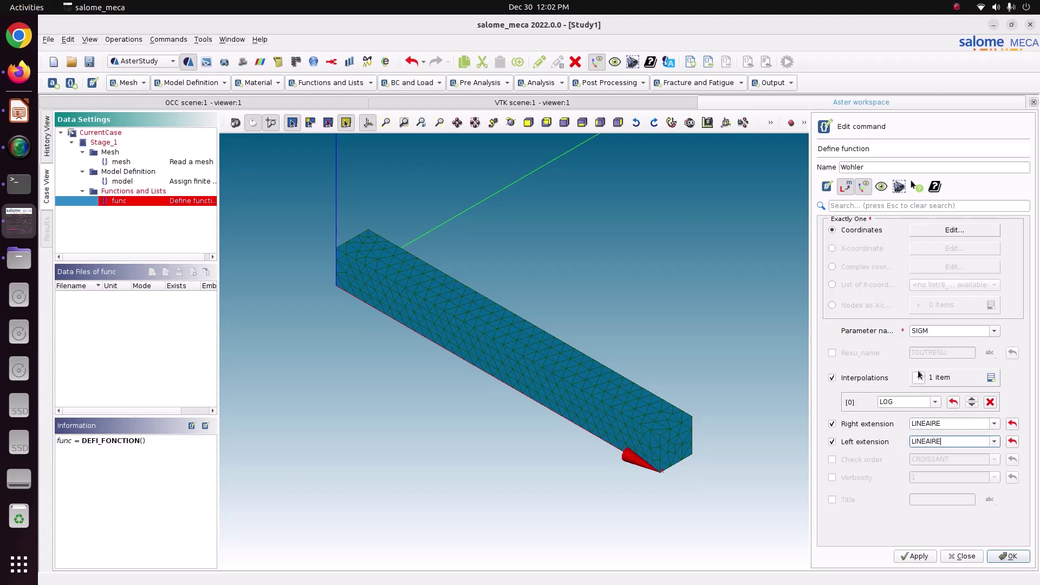
Open the coordinates table of the Wohler function and select the first row's Function cell.
{"action": "left_click", "coordinate": [938, 232]}
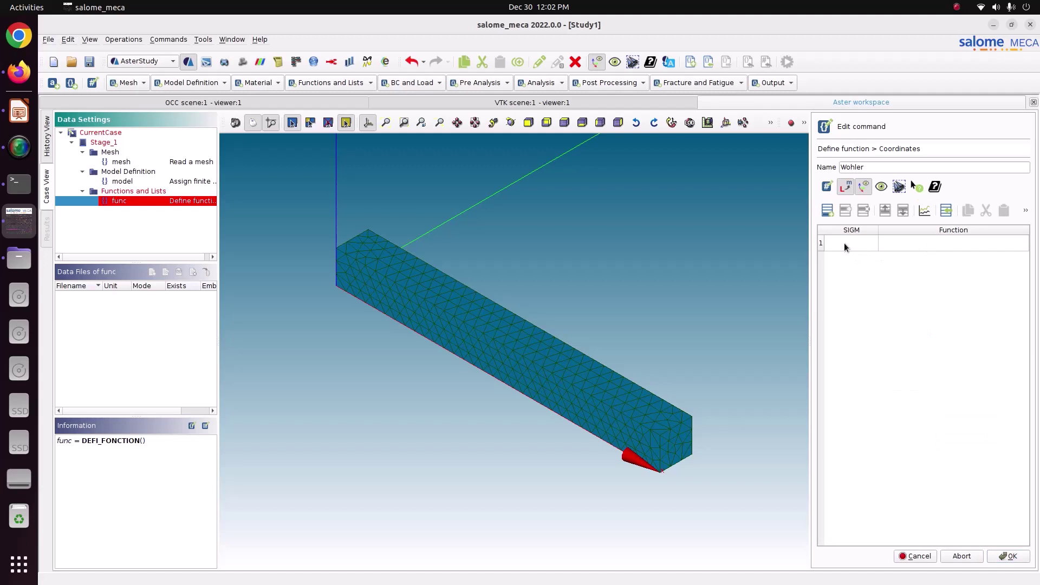
{"action": "left_click", "coordinate": [844, 243]}
{"action": "left_click", "coordinate": [923, 245]}
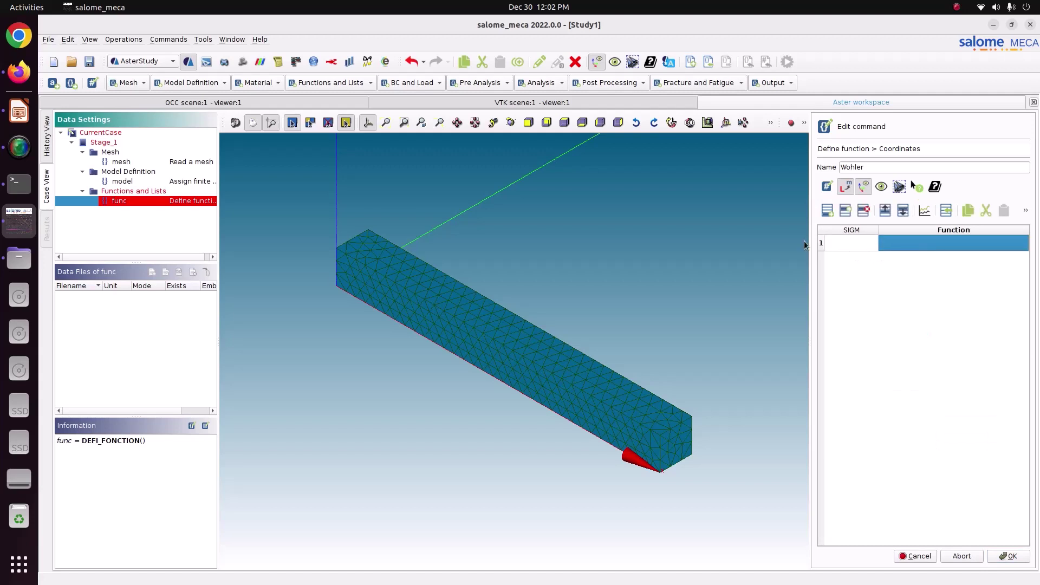
{"action": "left_click", "coordinate": [856, 241]}
{"action": "left_click", "coordinate": [911, 243]}
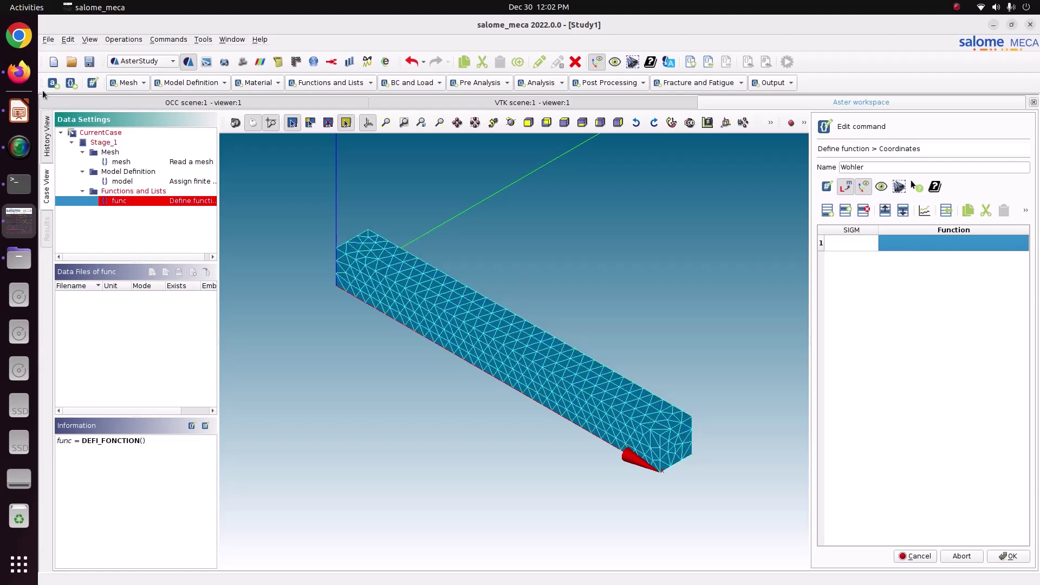
Compare the stress amplitude and life table on the Impress slide with the function's coordinates table in salome_meca.
{"action": "left_click", "coordinate": [20, 111]}
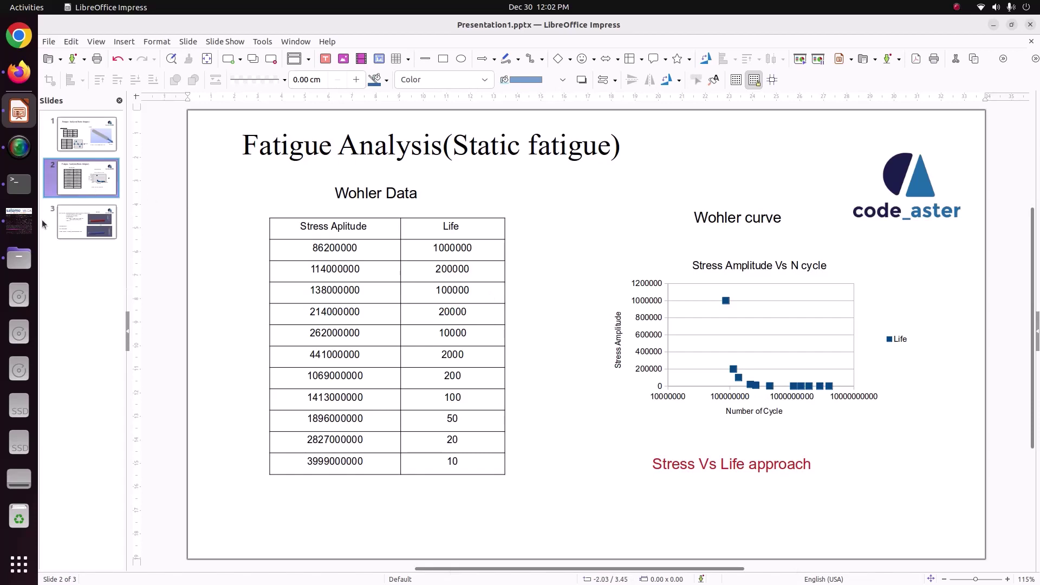
{"action": "left_click", "coordinate": [19, 221]}
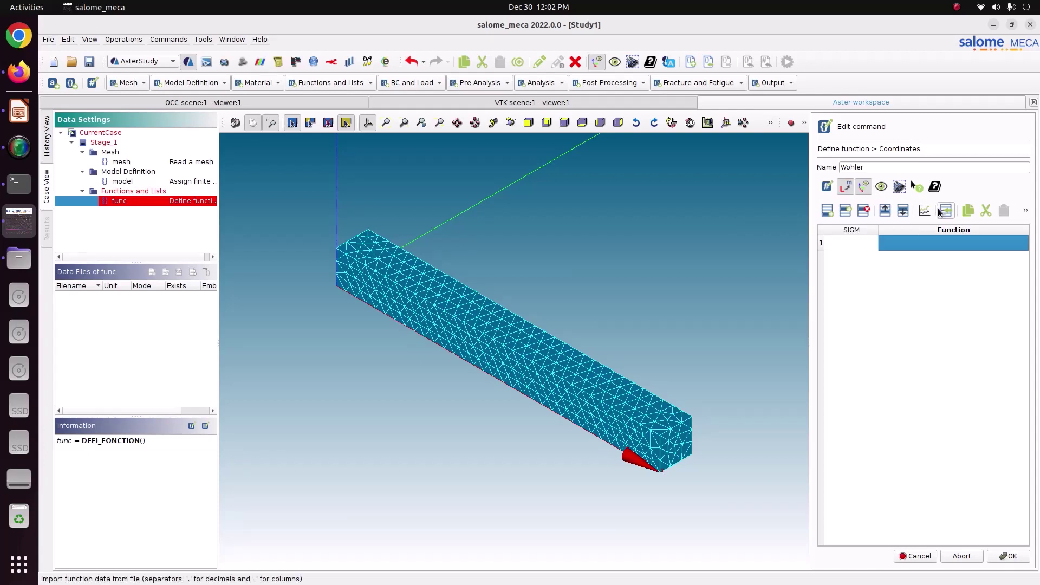
{"action": "left_click", "coordinate": [18, 112]}
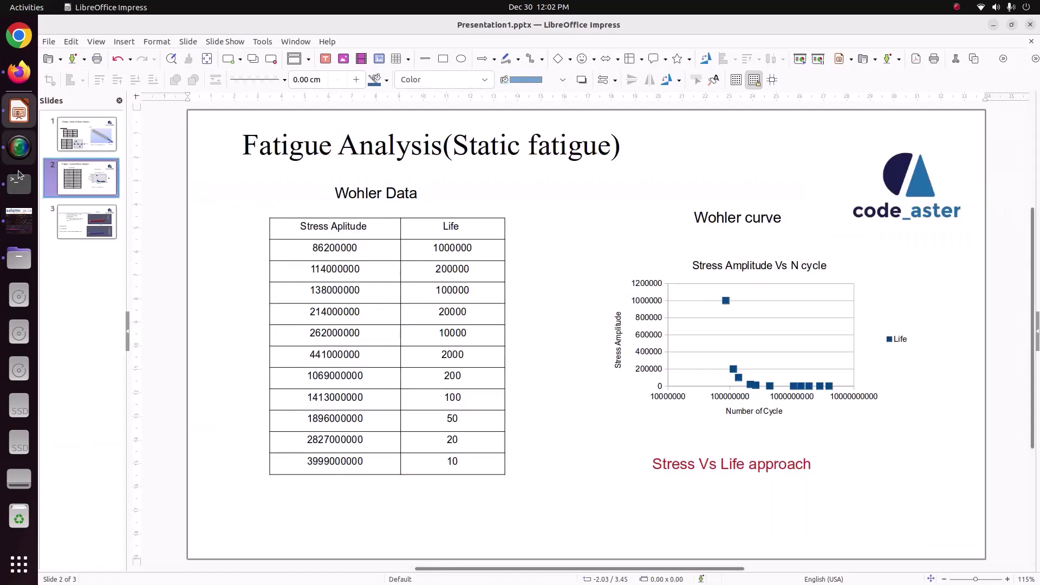
Open wholer_curve.xlsx from Pictures/CODE_ASTER/60_Static_fatigue in LibreOffice Calc.
{"action": "left_click", "coordinate": [20, 256]}
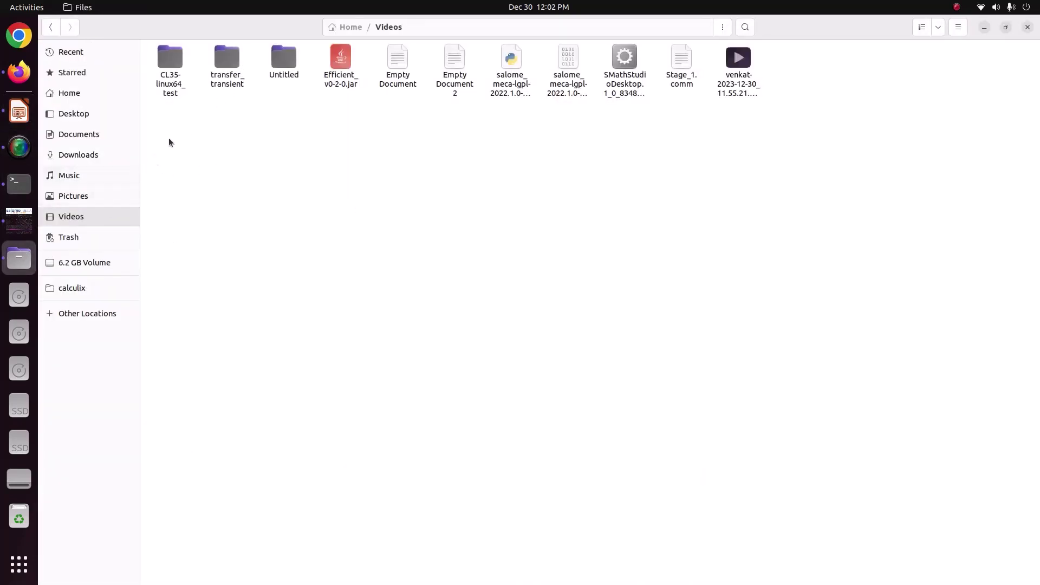
{"action": "left_click", "coordinate": [99, 196]}
{"action": "double_click", "coordinate": [224, 93]}
{"action": "double_click", "coordinate": [179, 61]}
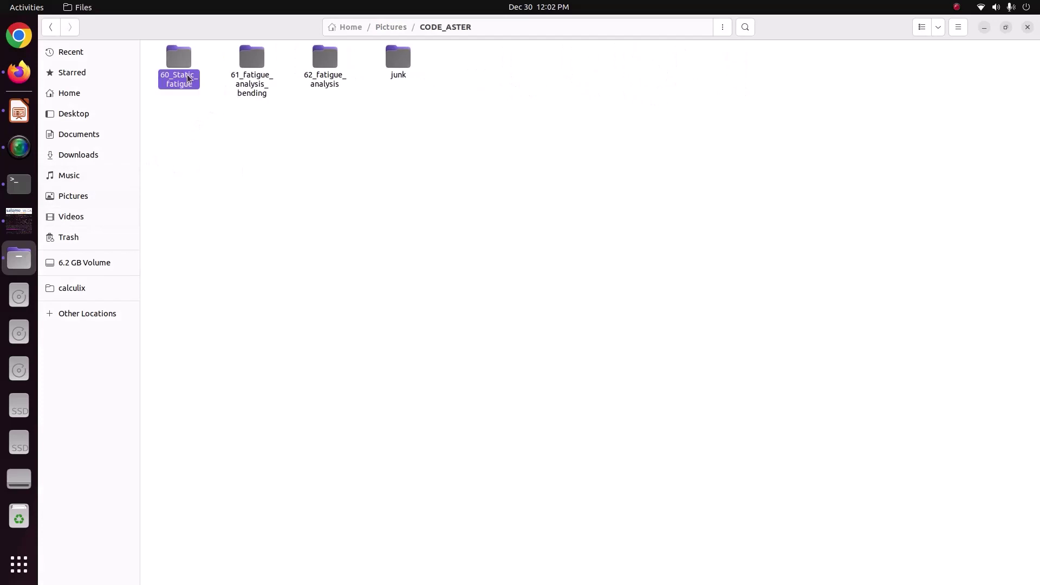
{"action": "right_click", "coordinate": [494, 81]}
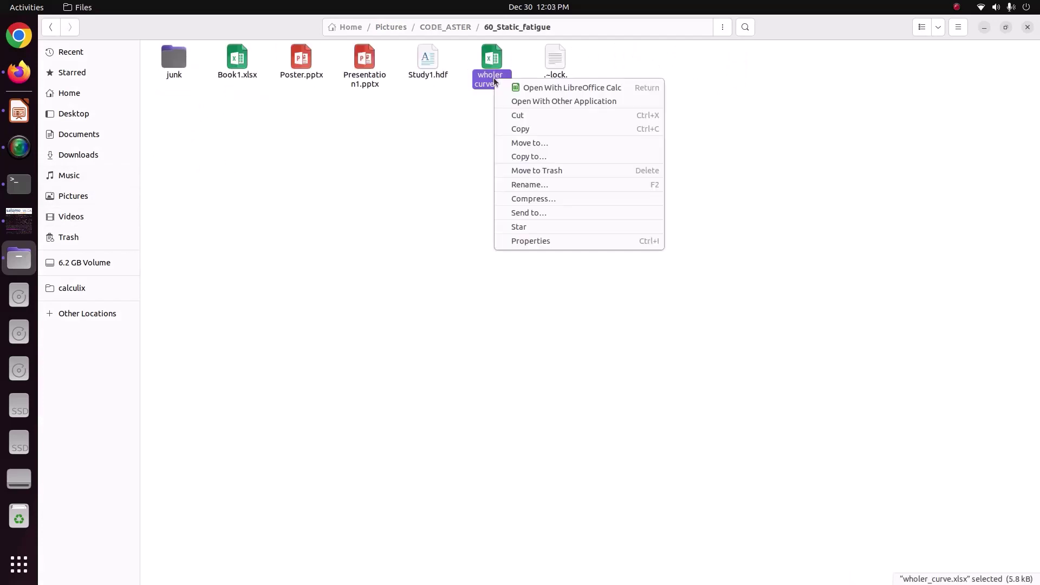
{"action": "left_click", "coordinate": [508, 87]}
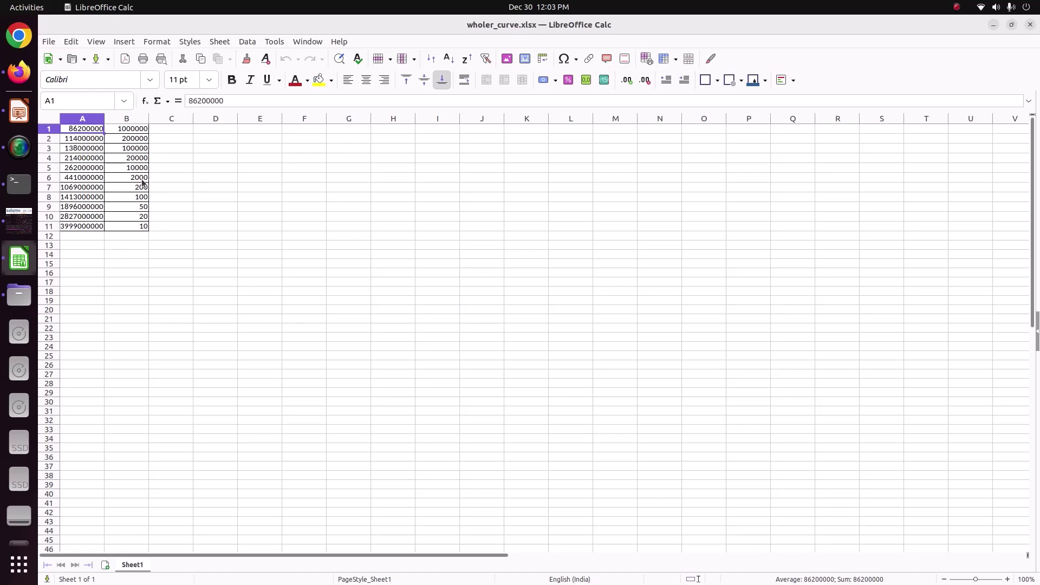
{"action": "left_click", "coordinate": [196, 230]}
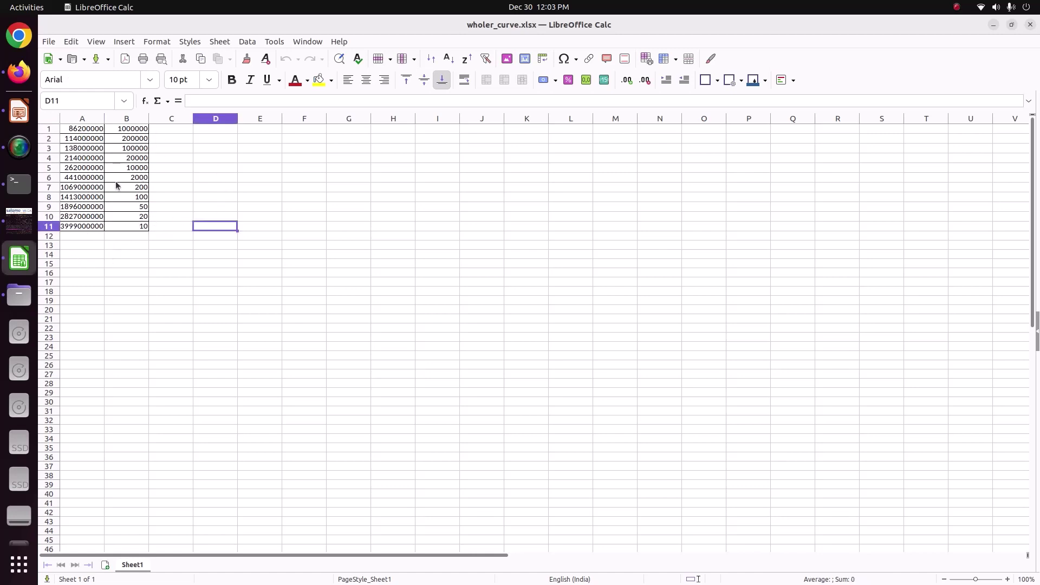
Save the sheet as a Text CSV copy named wholer_curve in 60_Static_fatigue with the default export options, and close Calc.
{"action": "left_click", "coordinate": [47, 43]}
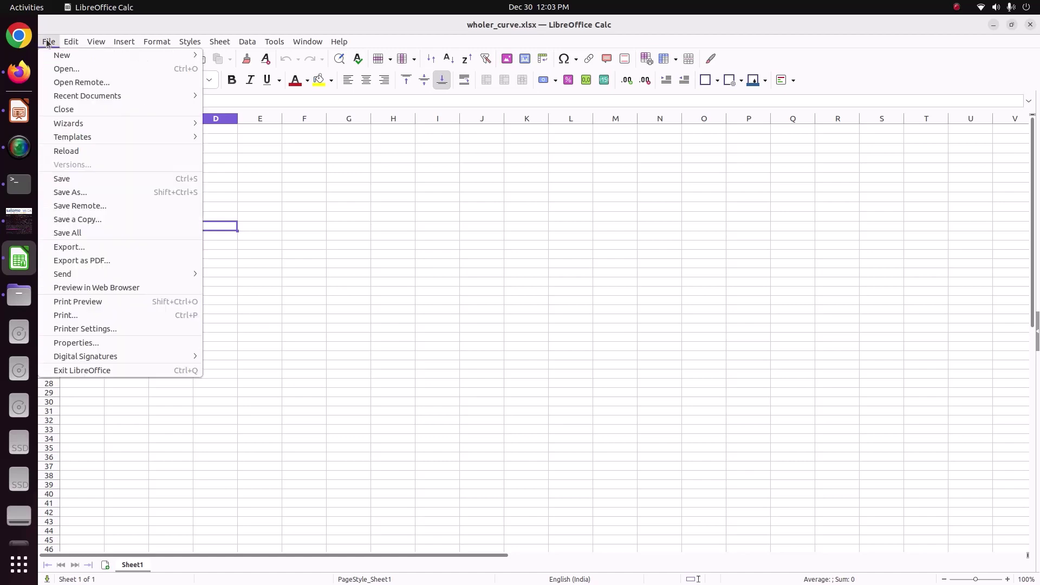
{"action": "left_click", "coordinate": [76, 192]}
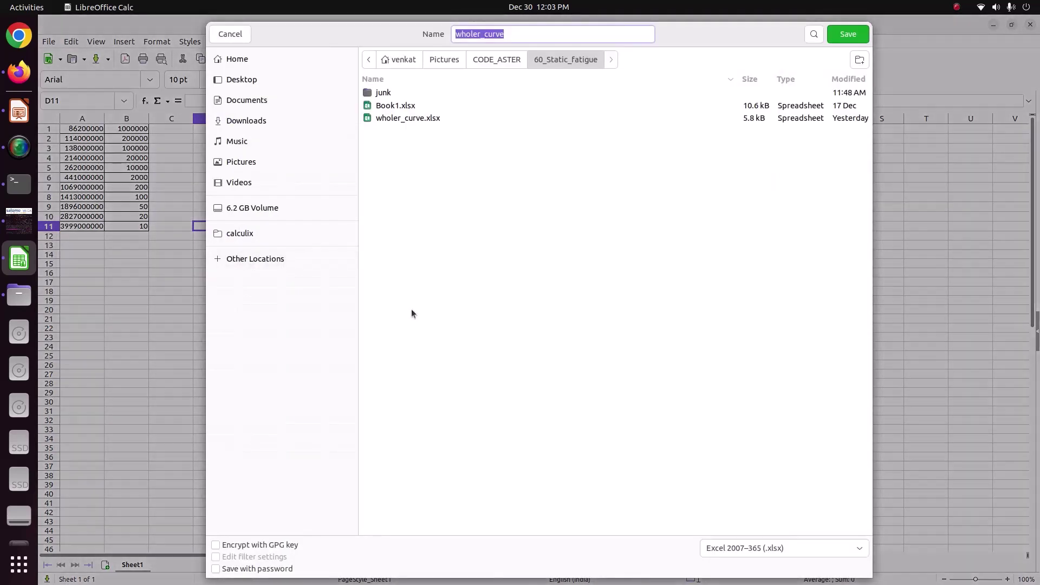
{"action": "left_click", "coordinate": [794, 544]}
{"action": "scroll", "coordinate": [788, 532], "scroll_direction": "down", "scroll_amount": 5}
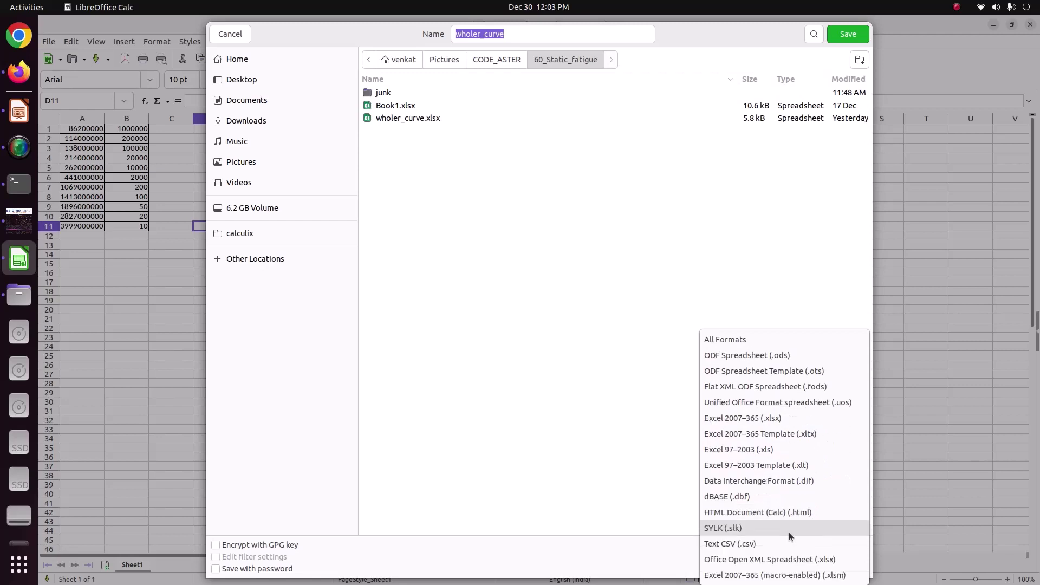
{"action": "left_click", "coordinate": [757, 545]}
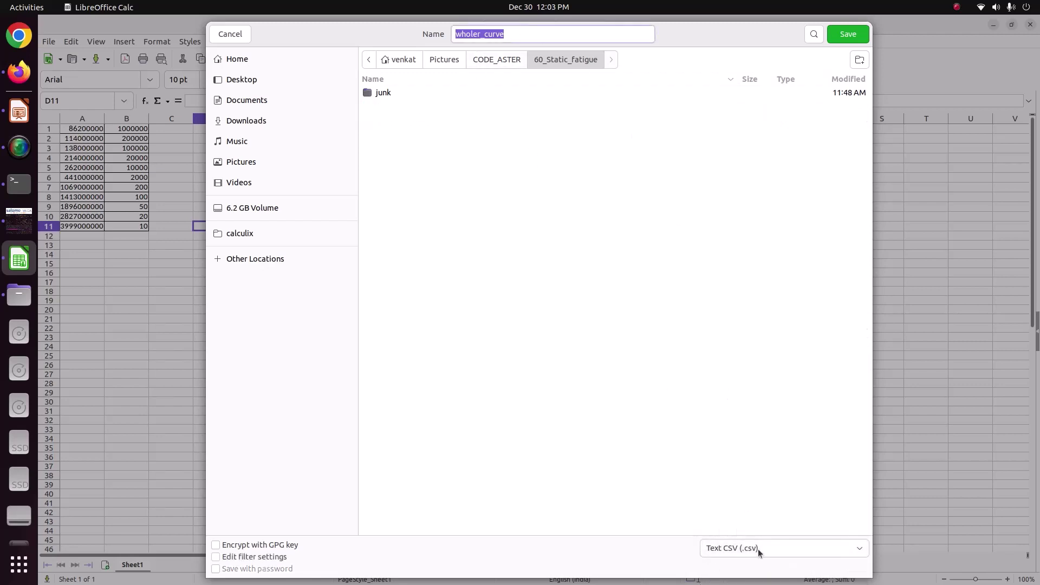
{"action": "left_click", "coordinate": [855, 34]}
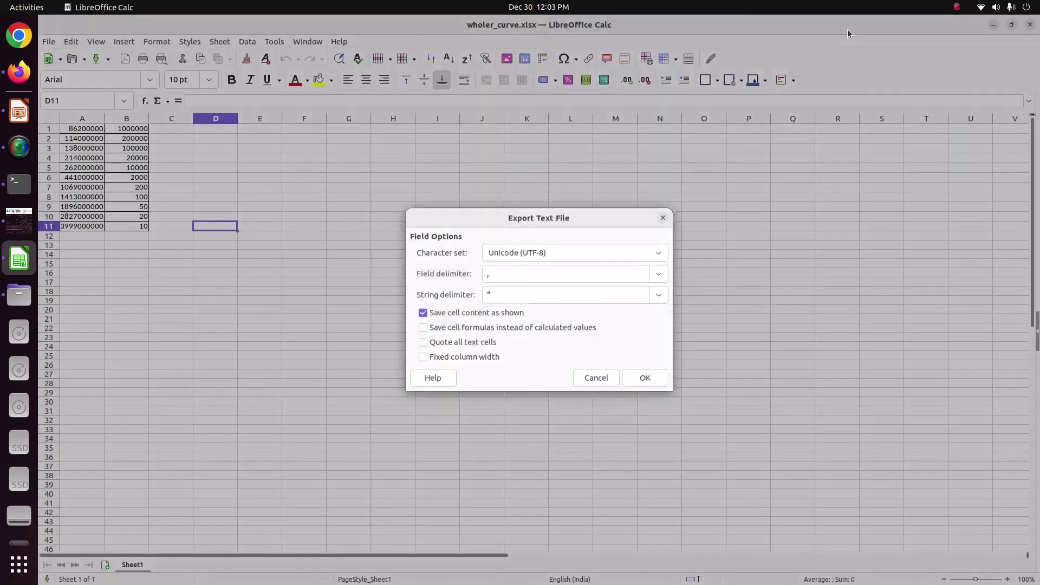
{"action": "left_click", "coordinate": [645, 380]}
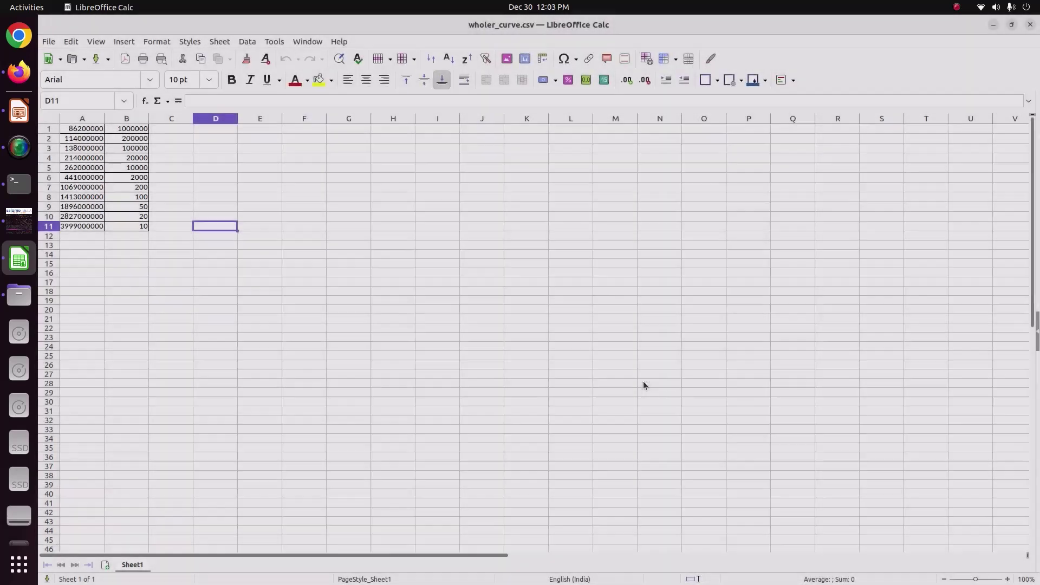
{"action": "left_click", "coordinate": [1030, 24]}
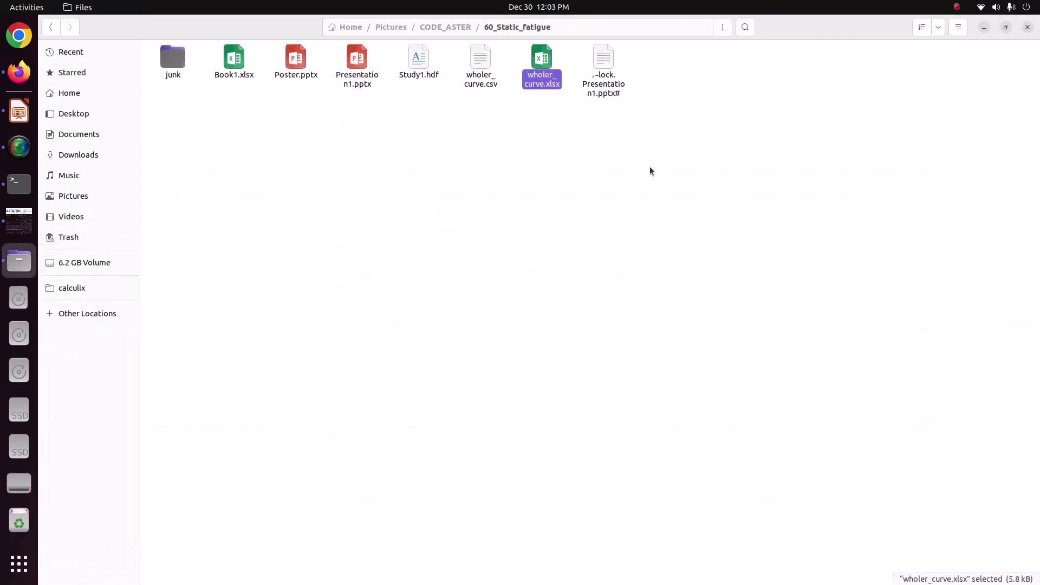
Switch to salome_meca and import wholer_curve.csv from Pictures/CODE_ASTER/60_Static_fatigue into the Wohler coordinates table.
{"action": "left_click", "coordinate": [472, 82]}
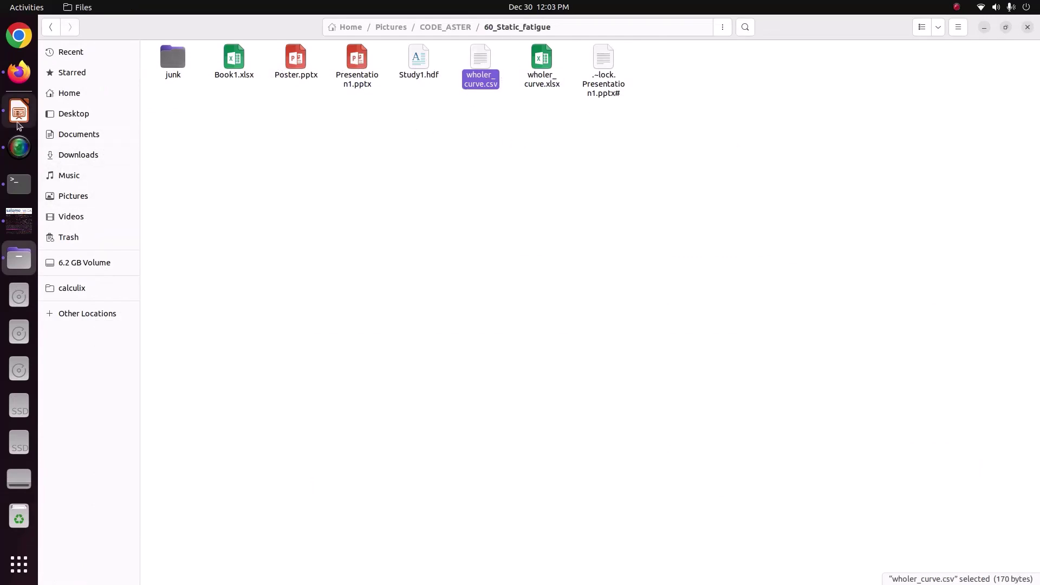
{"action": "left_click", "coordinate": [19, 219]}
{"action": "left_click", "coordinate": [948, 210]}
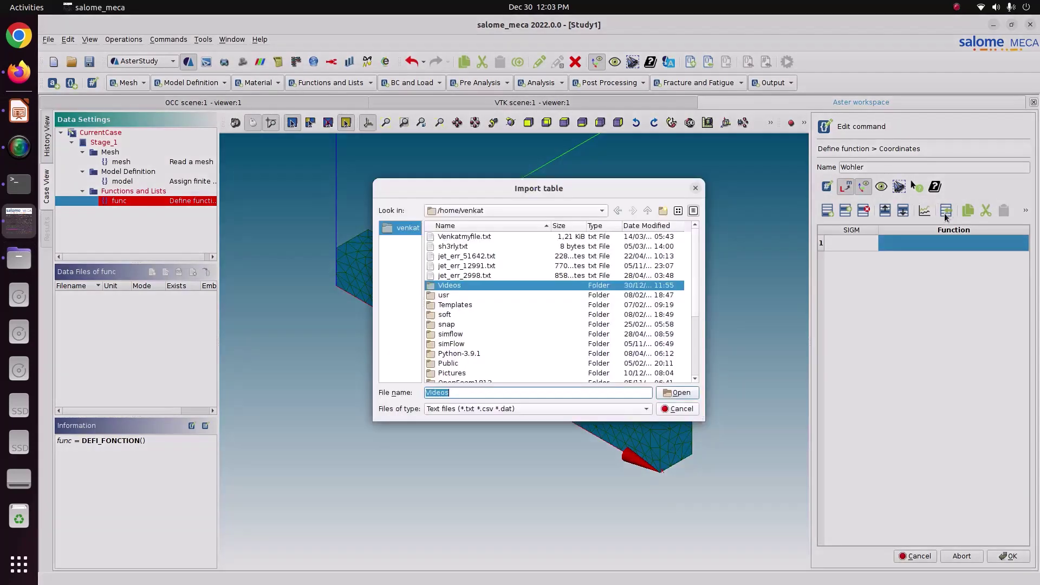
{"action": "double_click", "coordinate": [453, 373]}
{"action": "double_click", "coordinate": [470, 276]}
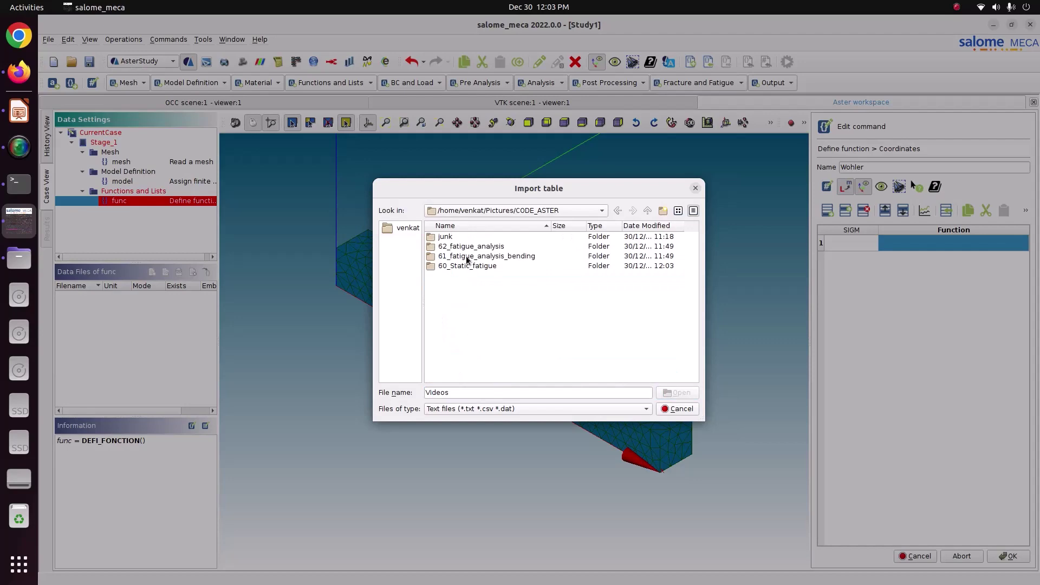
{"action": "double_click", "coordinate": [465, 267]}
{"action": "left_click", "coordinate": [465, 237]}
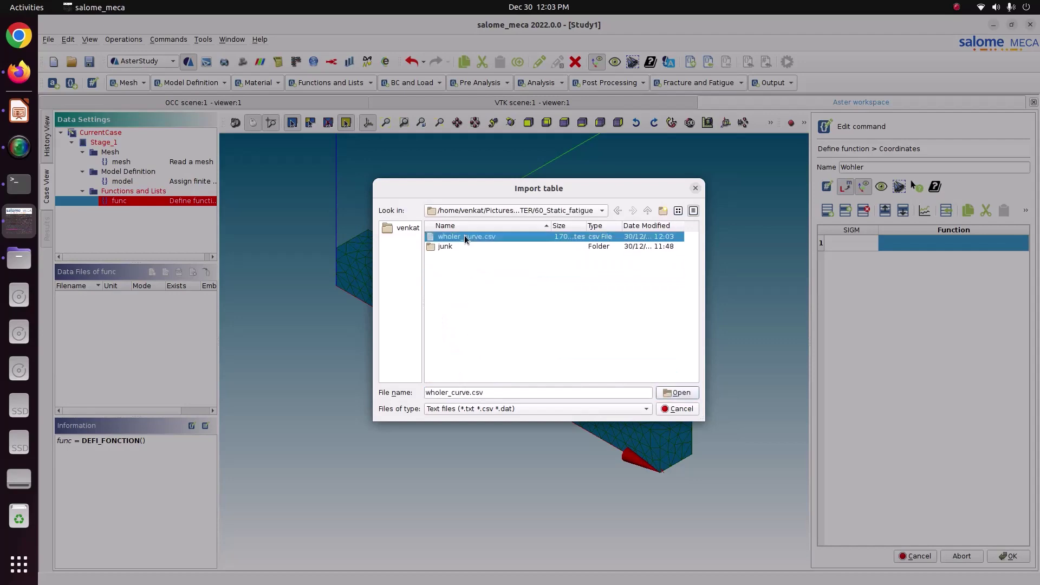
{"action": "left_click", "coordinate": [682, 393]}
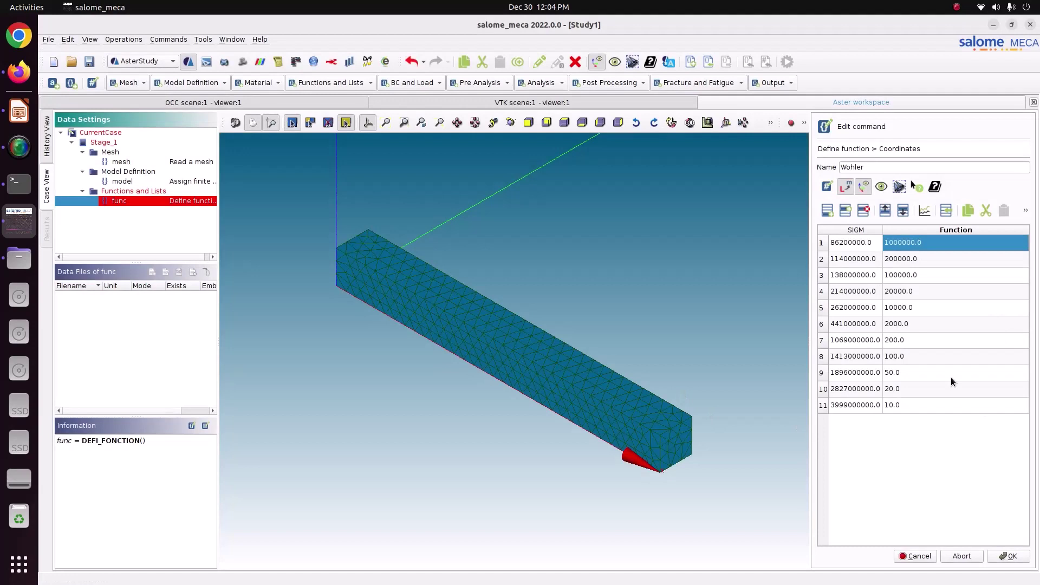
Try to plot all rows of the imported Wohler coordinates table.
{"action": "left_click_drag", "start_coordinate": [850, 245], "coordinate": [923, 404]}
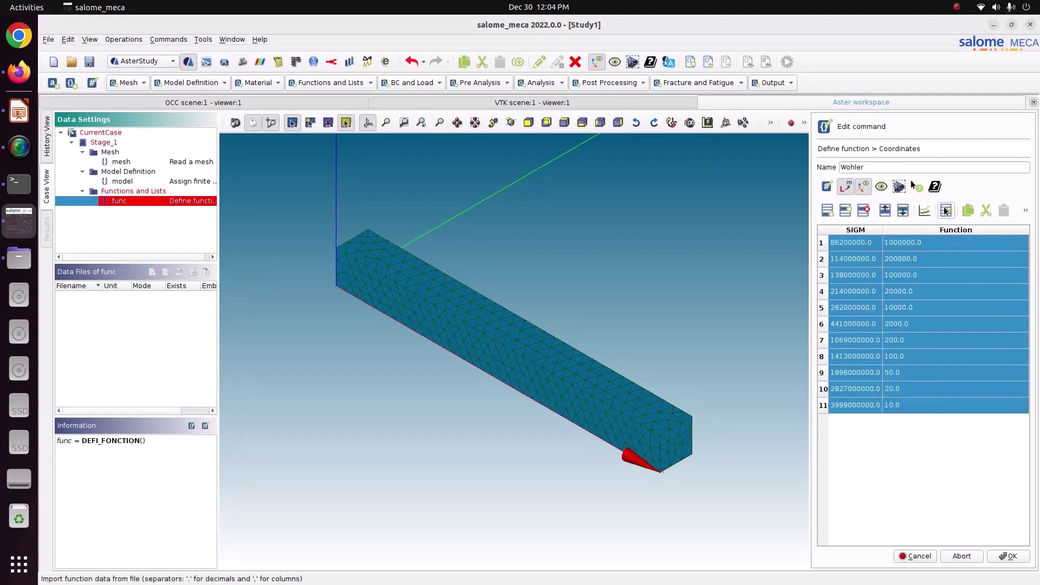
{"action": "left_click", "coordinate": [928, 211]}
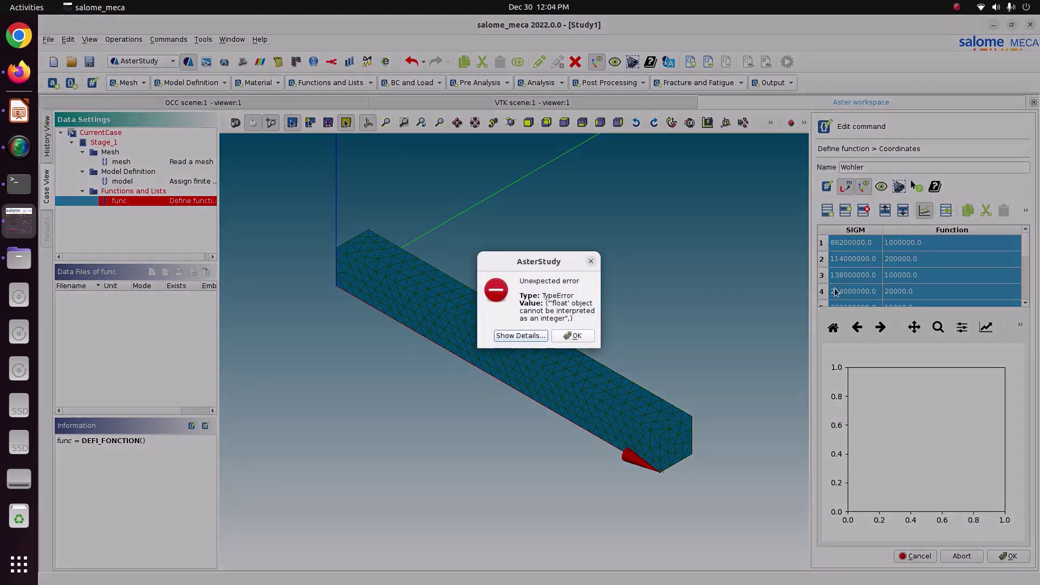
{"action": "left_click", "coordinate": [571, 335]}
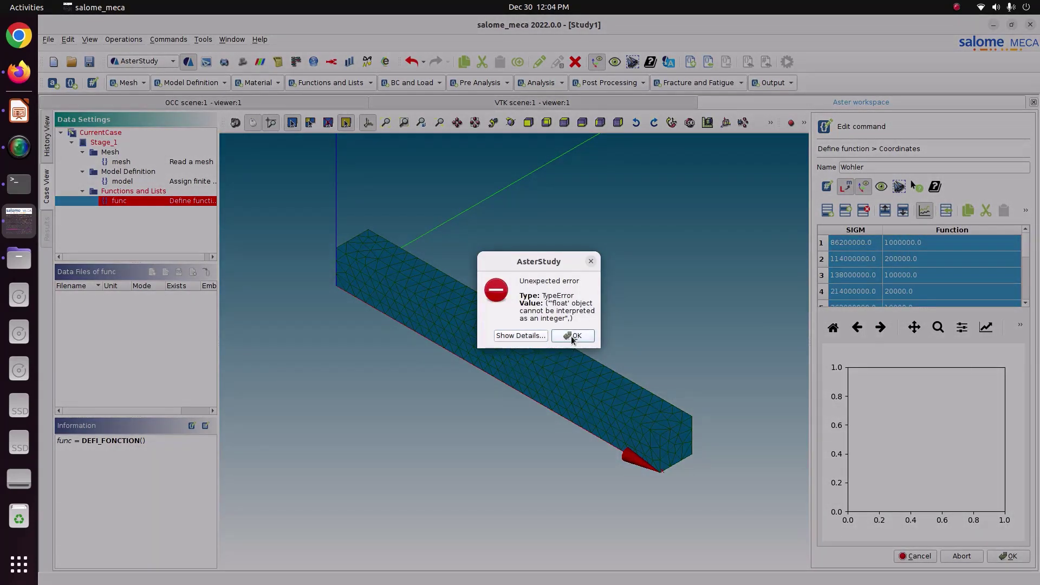
Accept the coordinates table and store the Wohler function definition.
{"action": "left_click", "coordinate": [1004, 559]}
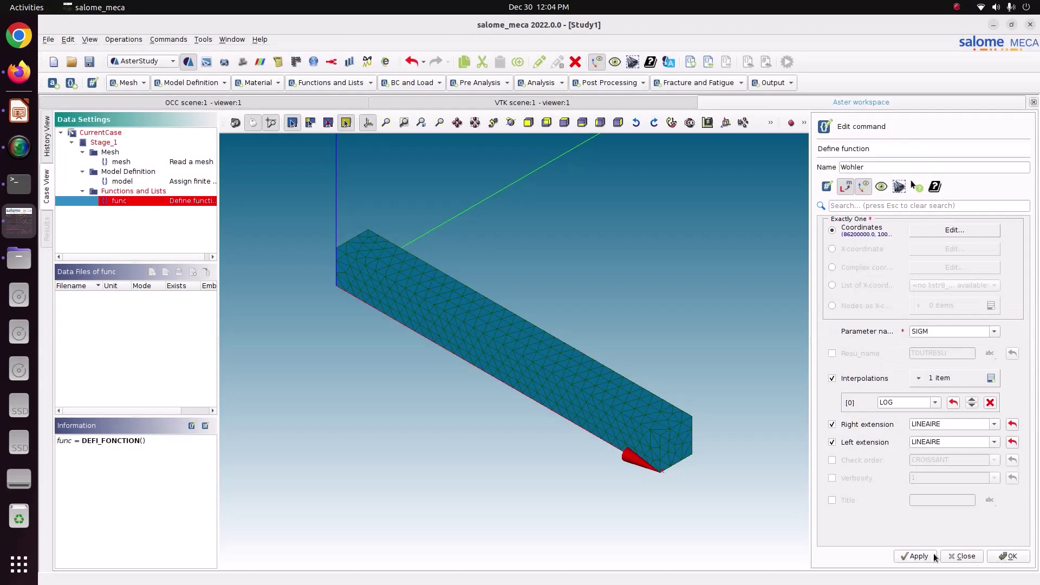
{"action": "left_click", "coordinate": [921, 561]}
{"action": "left_click", "coordinate": [998, 558]}
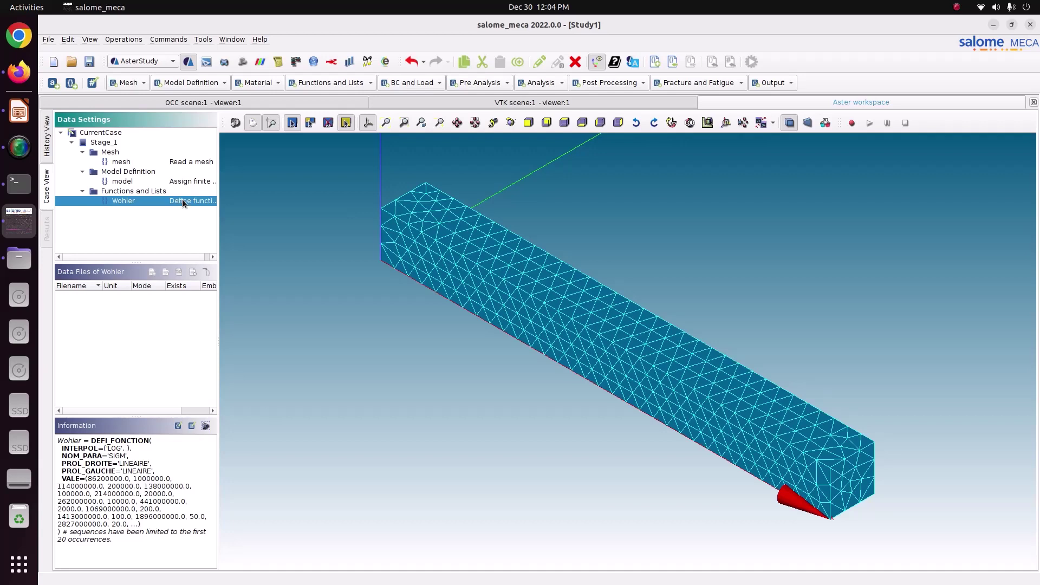
Add a material definition named Steel, enable linear isotropic elasticity and open its parameters.
{"action": "left_click", "coordinate": [261, 83]}
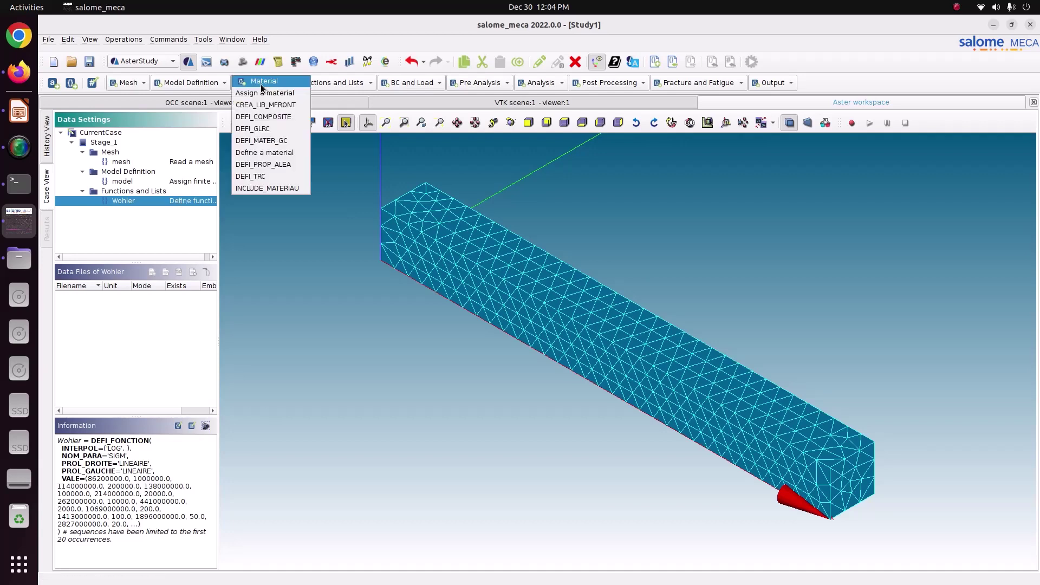
{"action": "left_click", "coordinate": [257, 153]}
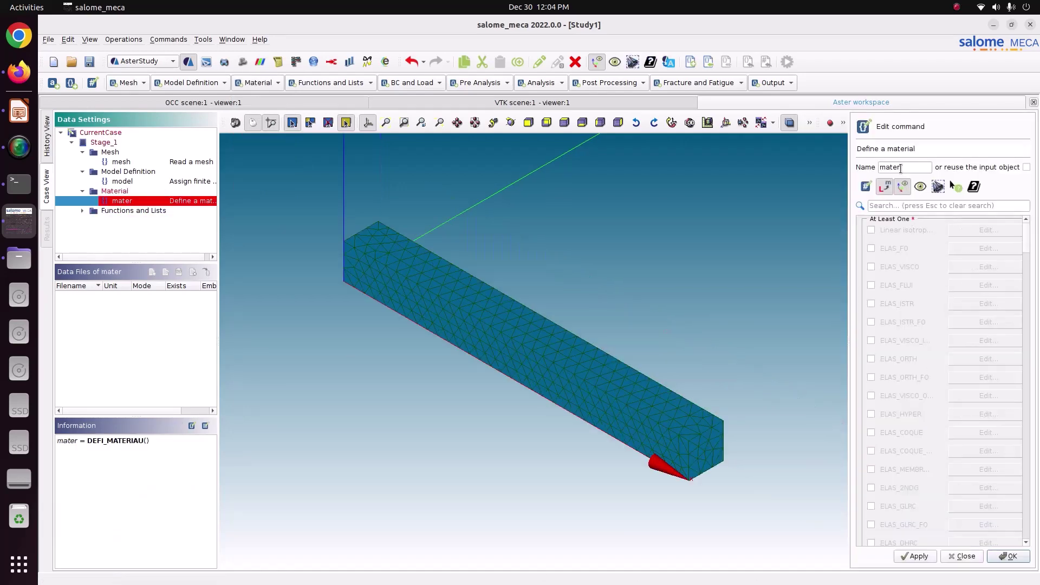
{"action": "type", "text": "Steel"}
{"action": "left_click", "coordinate": [897, 231]}
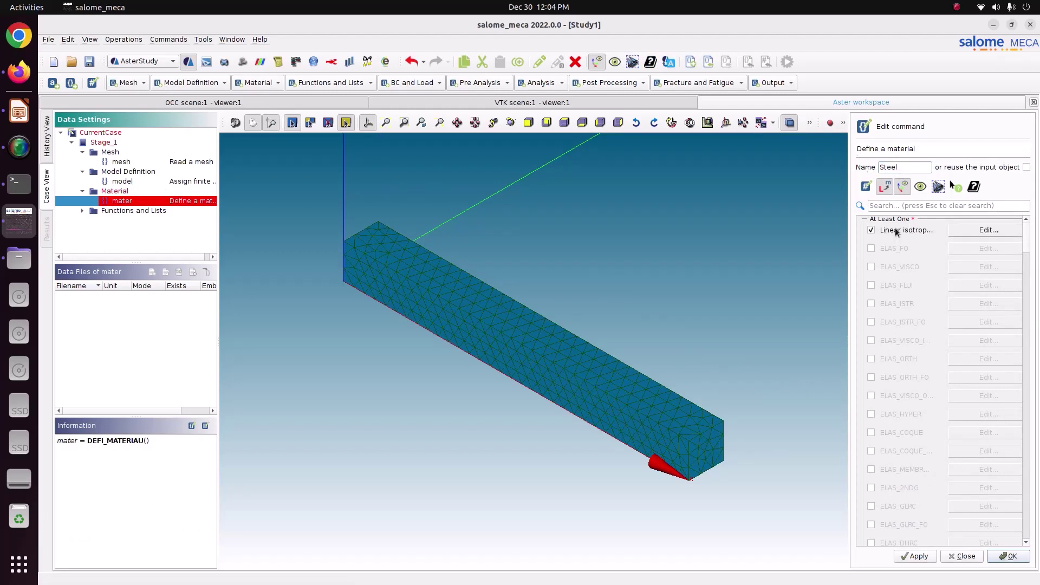
{"action": "left_click", "coordinate": [974, 231]}
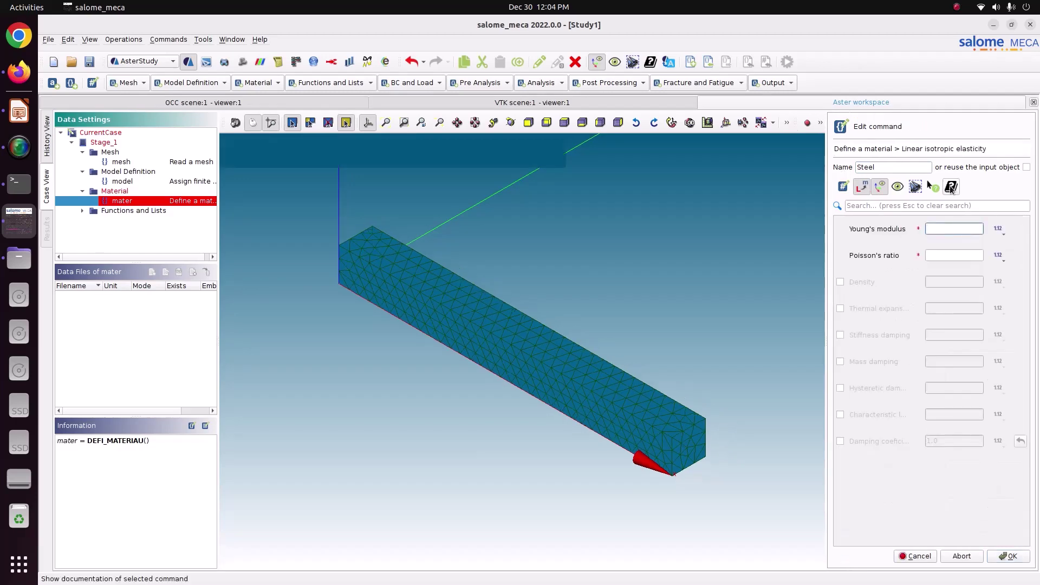
Look up the material data for E and v on the first Impress slide and return to salome_meca.
{"action": "left_click", "coordinate": [18, 111]}
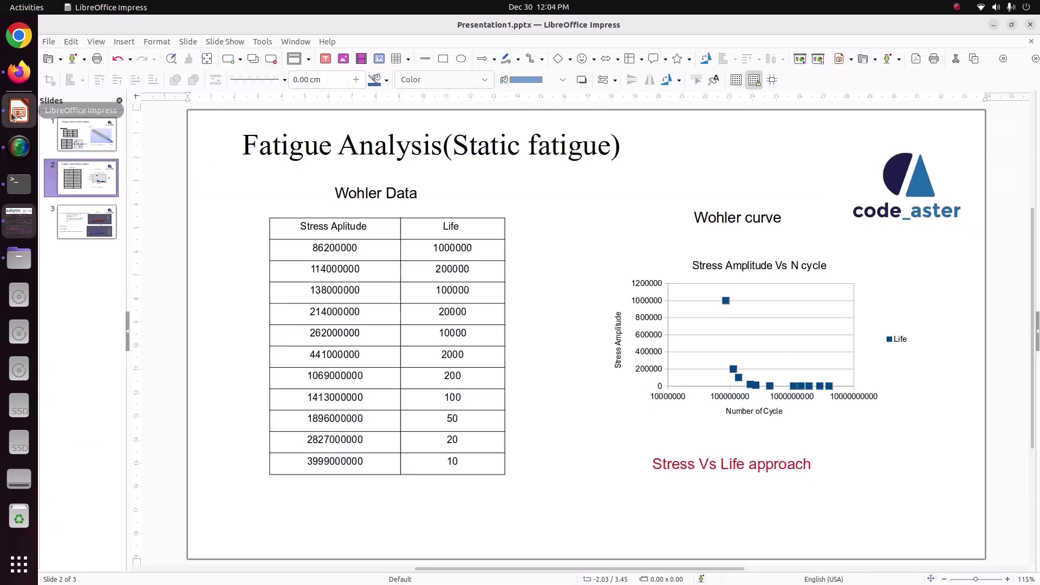
{"action": "left_click", "coordinate": [93, 144]}
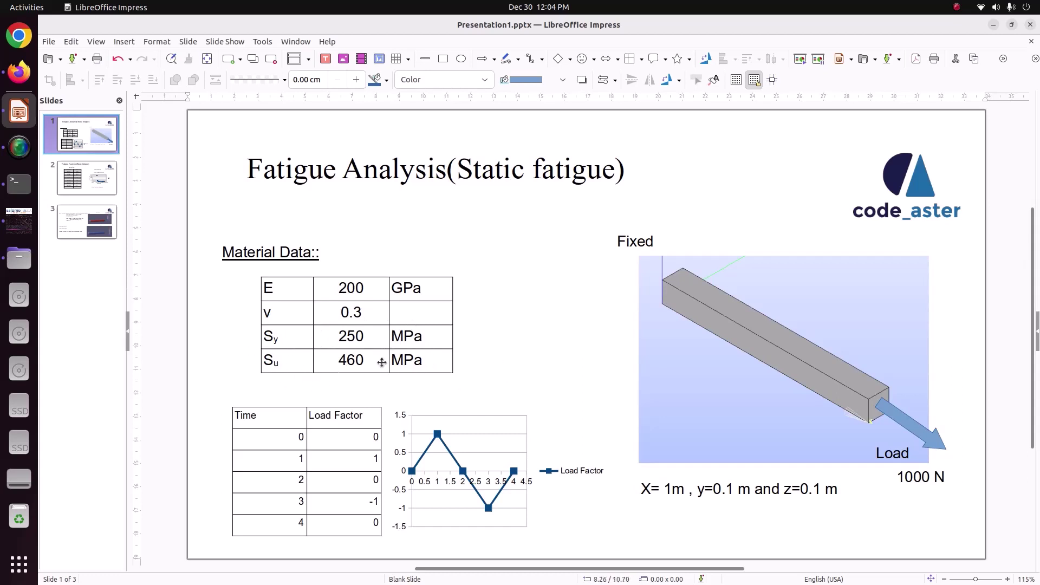
{"action": "left_click", "coordinate": [19, 219]}
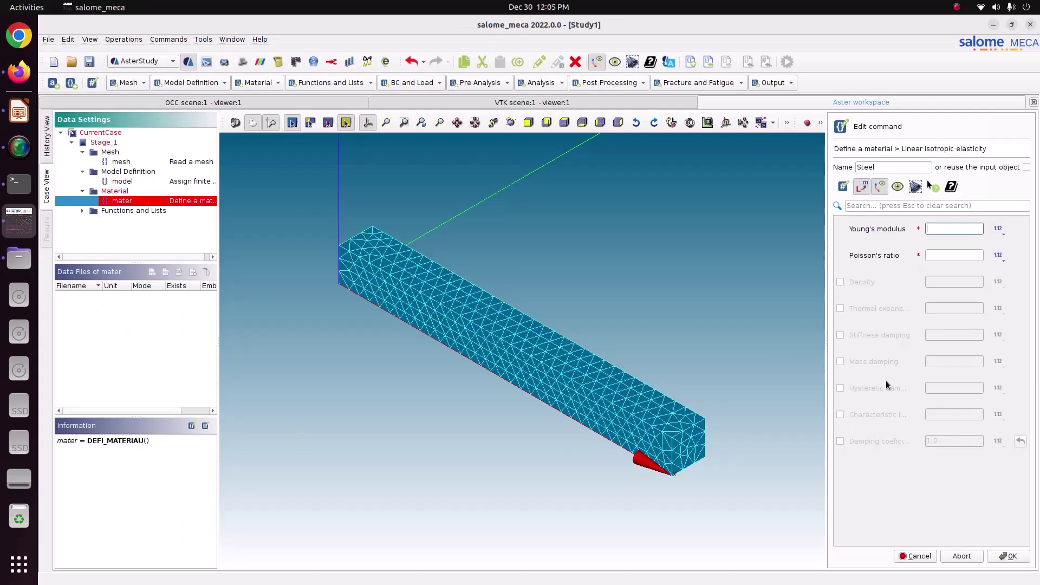
Set Steel's Young's modulus to 200e9 and Poisson's ratio to 0.3, and apply the material definition.
{"action": "left_click", "coordinate": [945, 228]}
{"action": "type", "text": "2"}
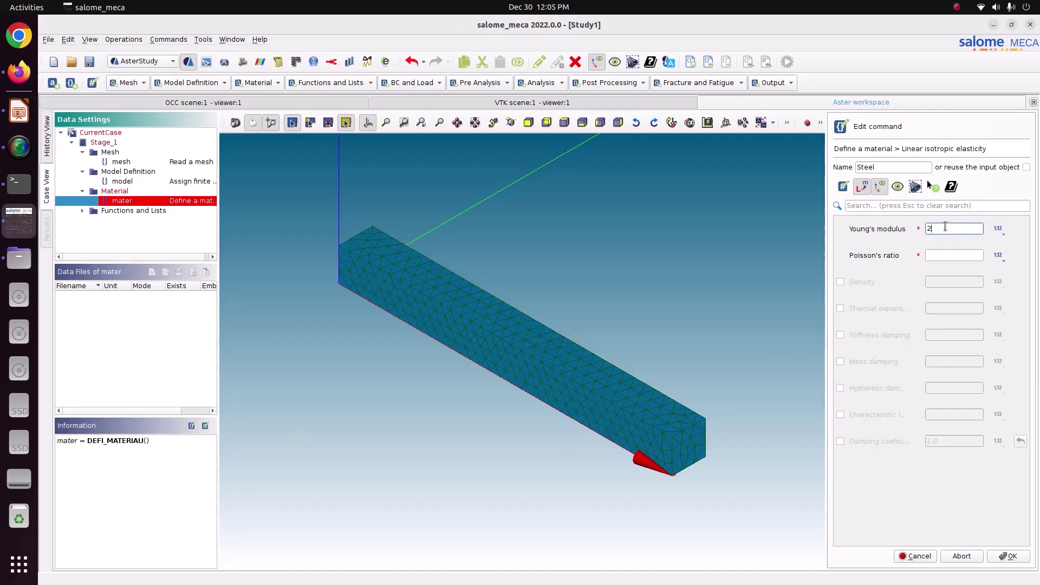
{"action": "type", "text": "00e9"}
{"action": "left_click", "coordinate": [962, 254]}
{"action": "type", "text": "0.3"}
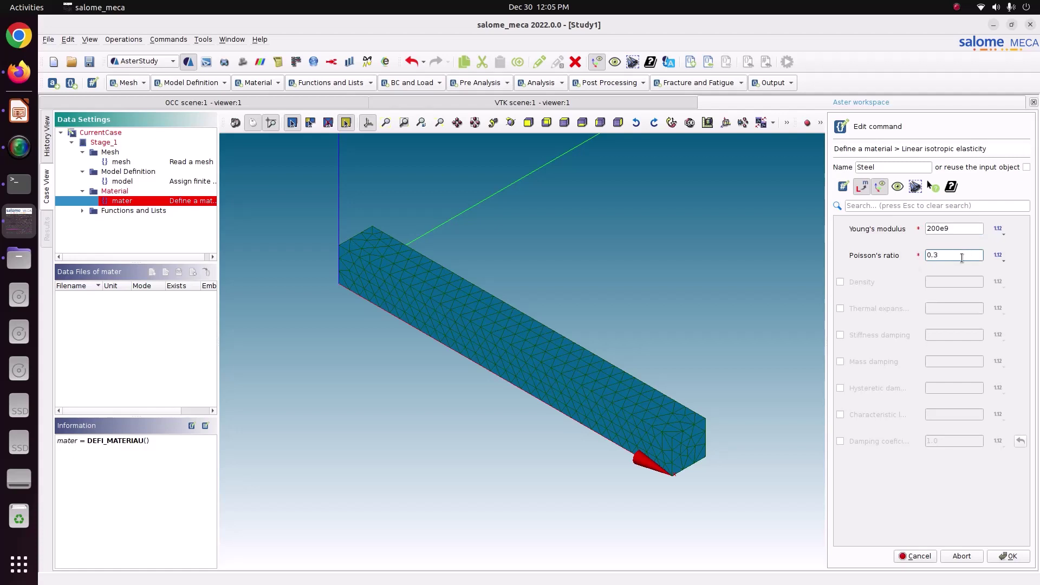
{"action": "left_click", "coordinate": [921, 557]}
{"action": "left_click", "coordinate": [931, 558]}
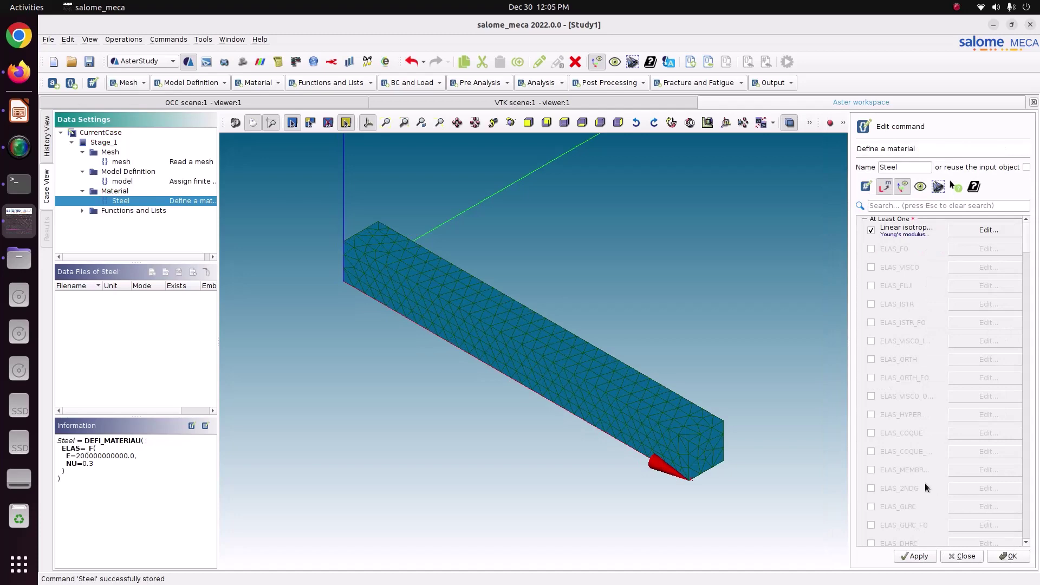
Search Steel's material properties for "fat", enable the FATIGUE behaviour and open its parameters.
{"action": "left_click", "coordinate": [84, 211]}
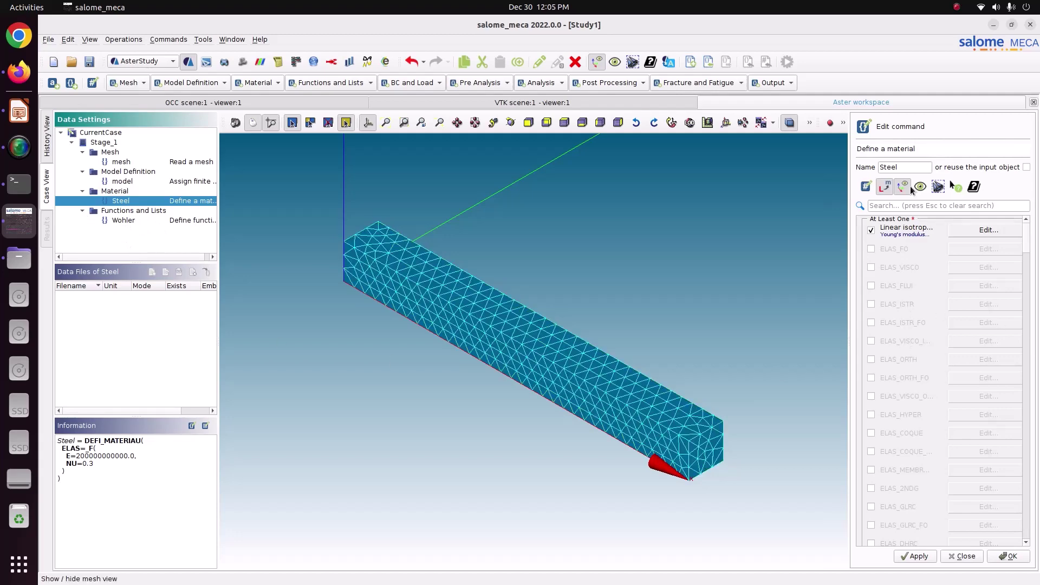
{"action": "type", "text": "f"}
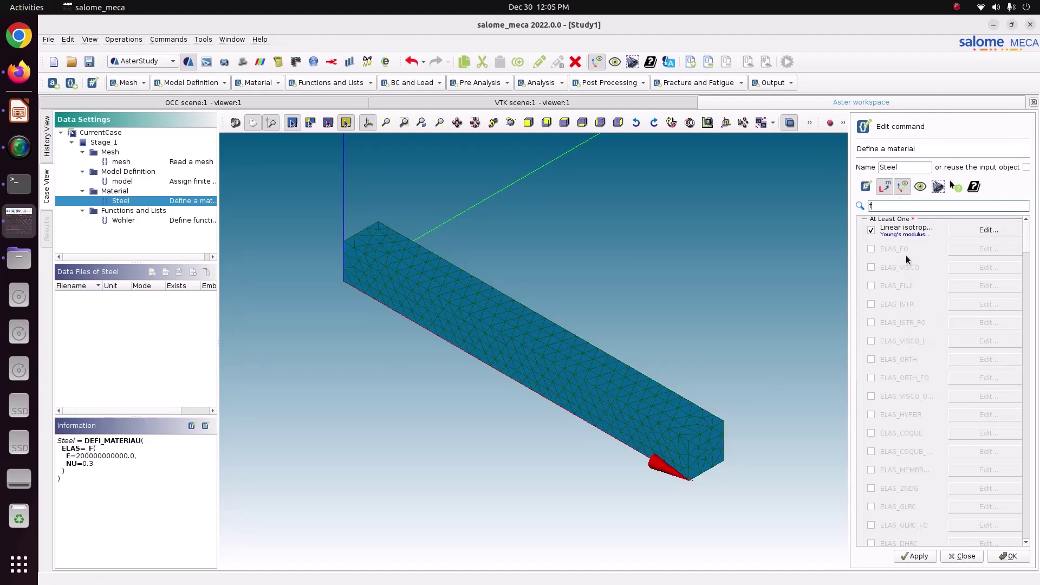
{"action": "type", "text": "at"}
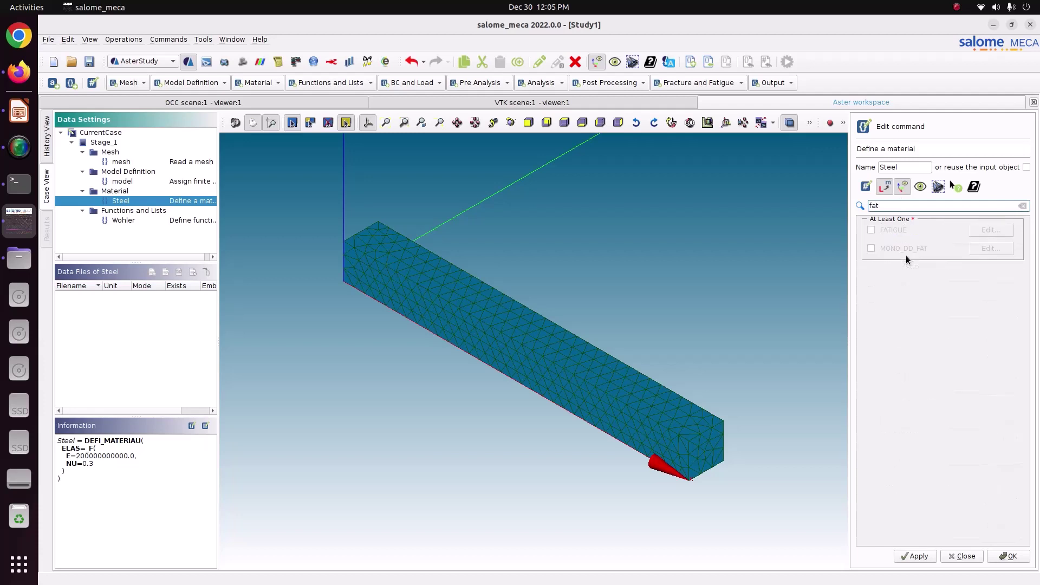
{"action": "left_click", "coordinate": [883, 232]}
{"action": "left_click", "coordinate": [980, 229]}
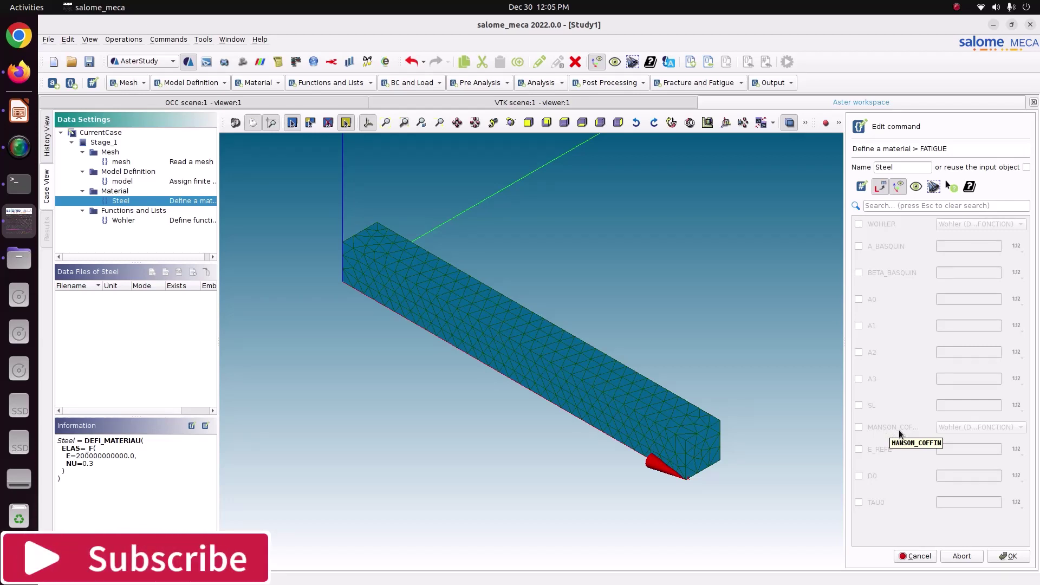
Enable WOHLER with the Wohler function in Steel's fatigue parameters and store the material definition.
{"action": "left_click", "coordinate": [879, 225]}
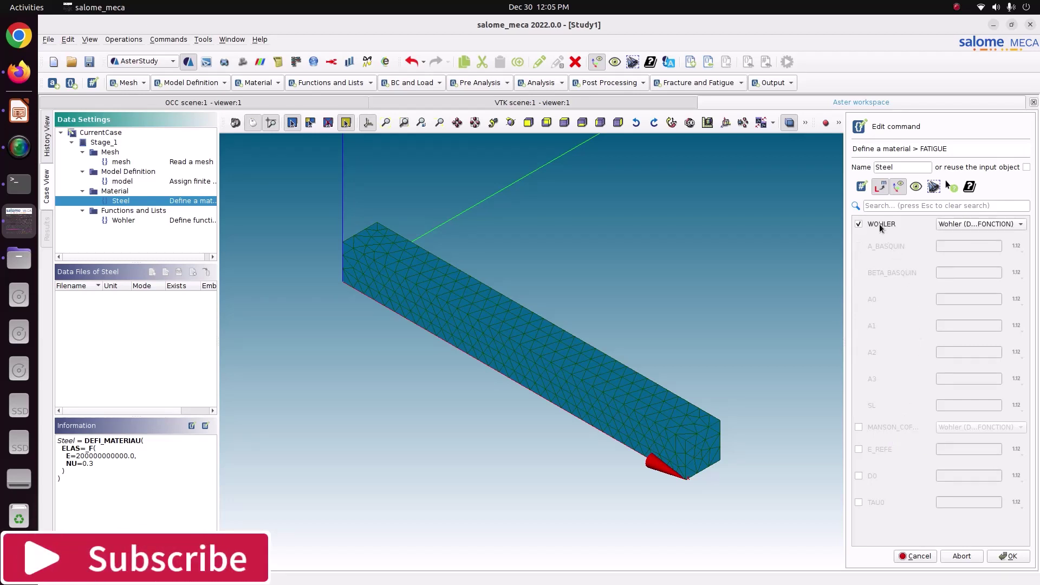
{"action": "left_click", "coordinate": [956, 226]}
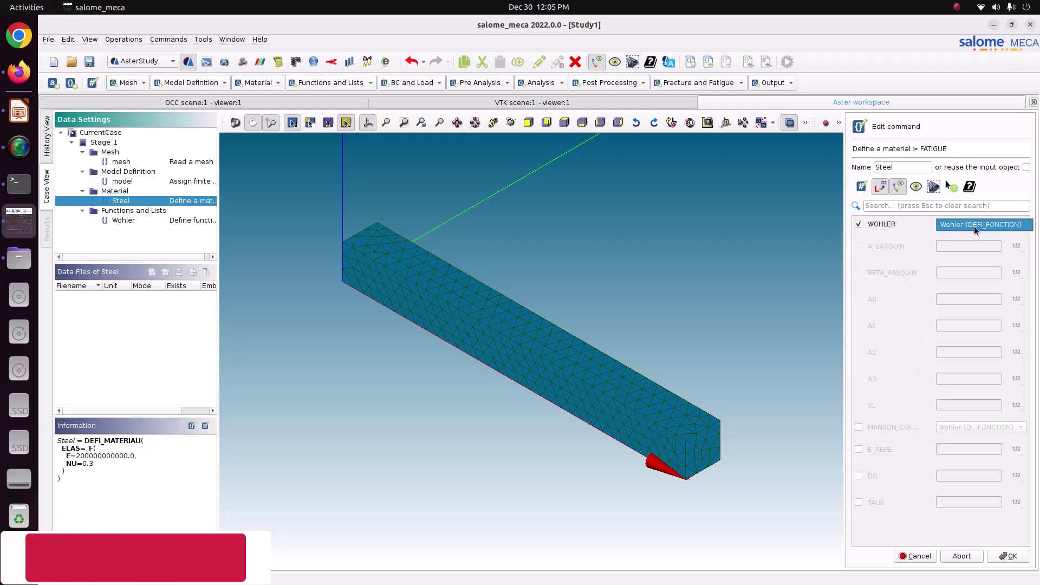
{"action": "left_click", "coordinate": [1001, 555]}
{"action": "left_click", "coordinate": [1000, 555]}
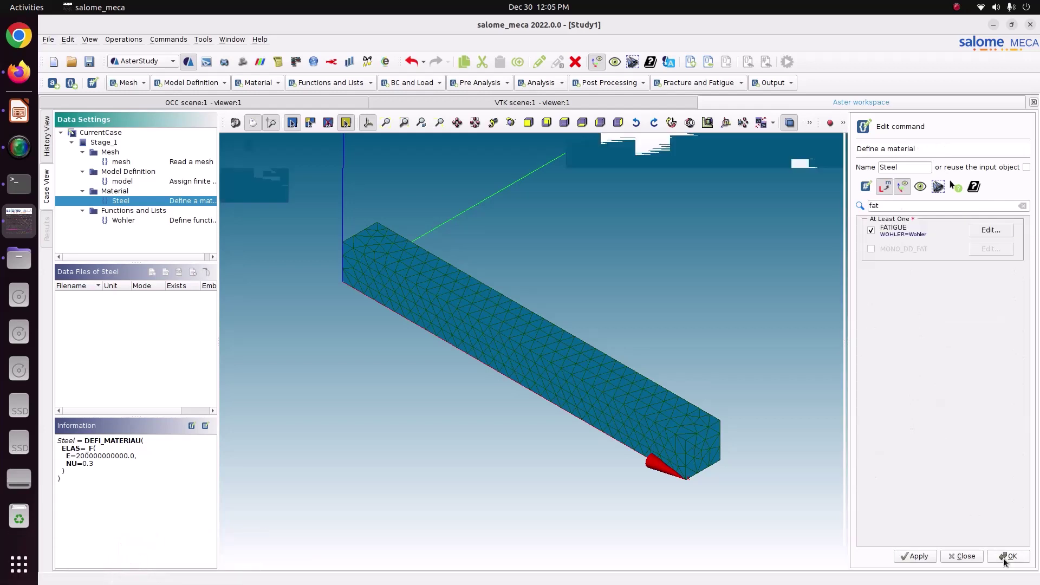
{"action": "left_click", "coordinate": [919, 556]}
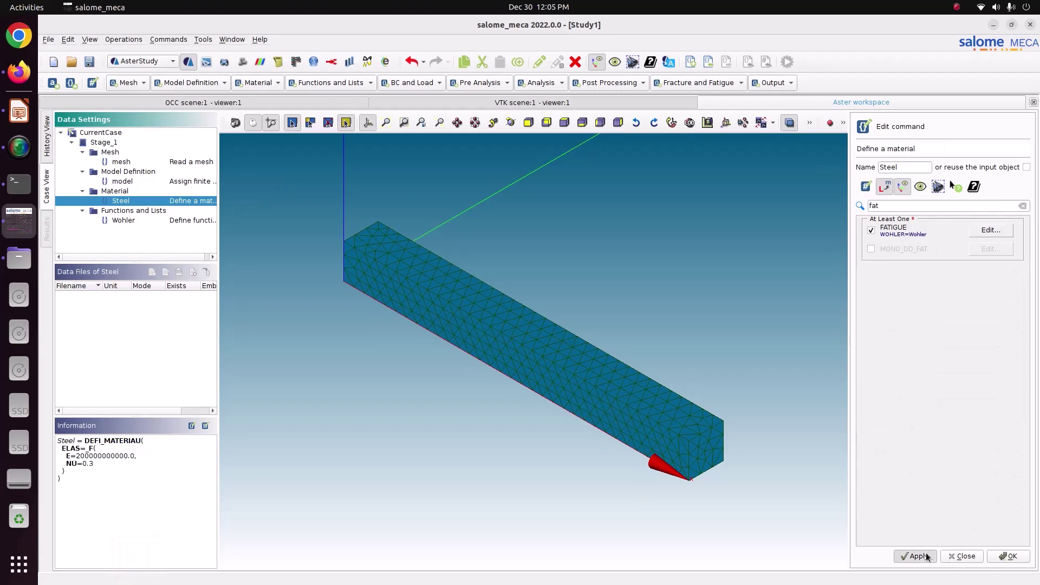
{"action": "left_click", "coordinate": [1003, 552]}
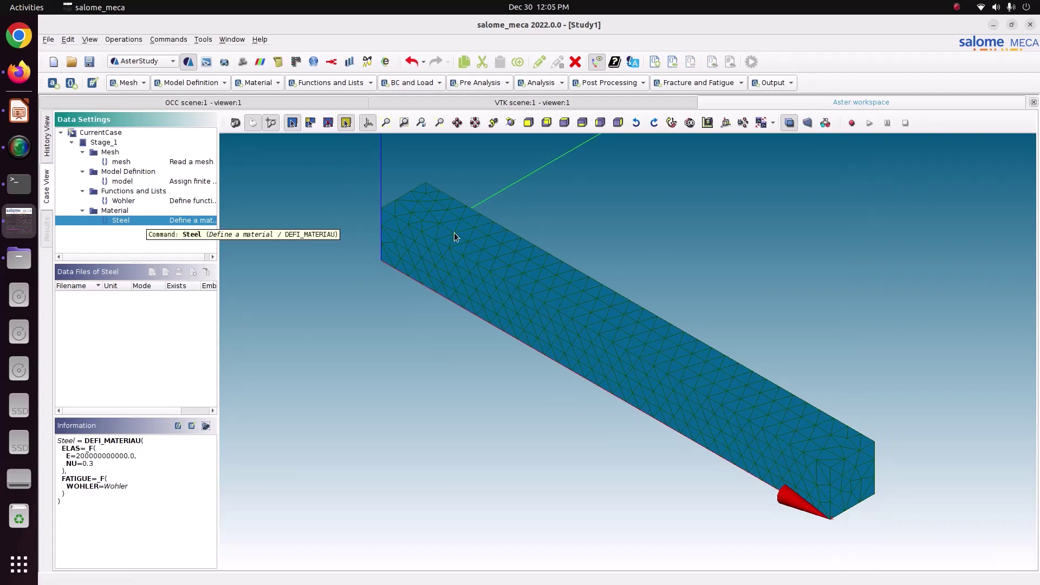
Add an Assign a material command using the existing mesh and model, and open a new material assignment item.
{"action": "left_click", "coordinate": [255, 82]}
{"action": "left_click", "coordinate": [253, 95]}
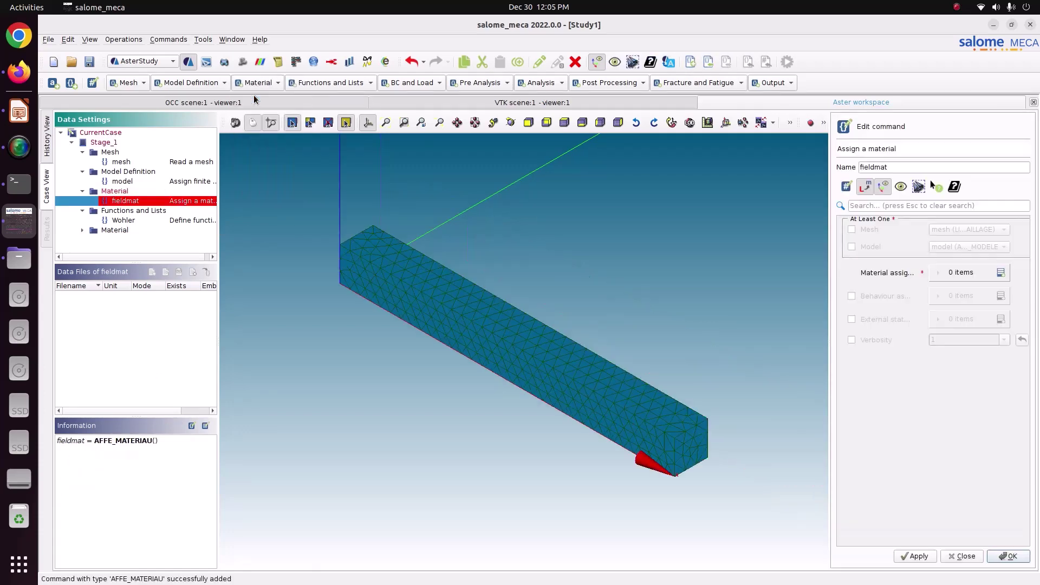
{"action": "left_click", "coordinate": [869, 229]}
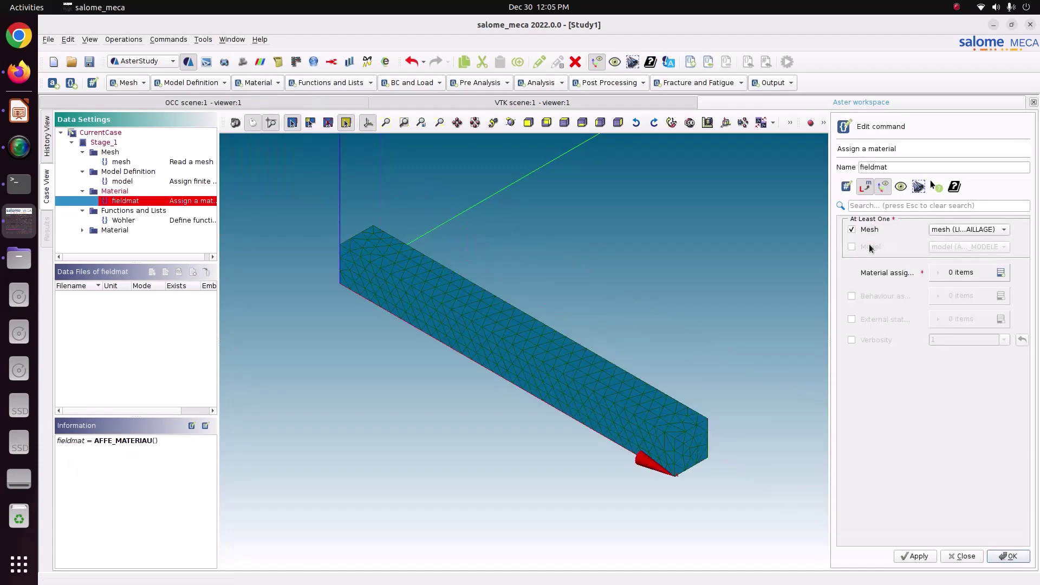
{"action": "left_click", "coordinate": [871, 247]}
{"action": "left_click", "coordinate": [1001, 273]}
{"action": "left_click", "coordinate": [948, 299]}
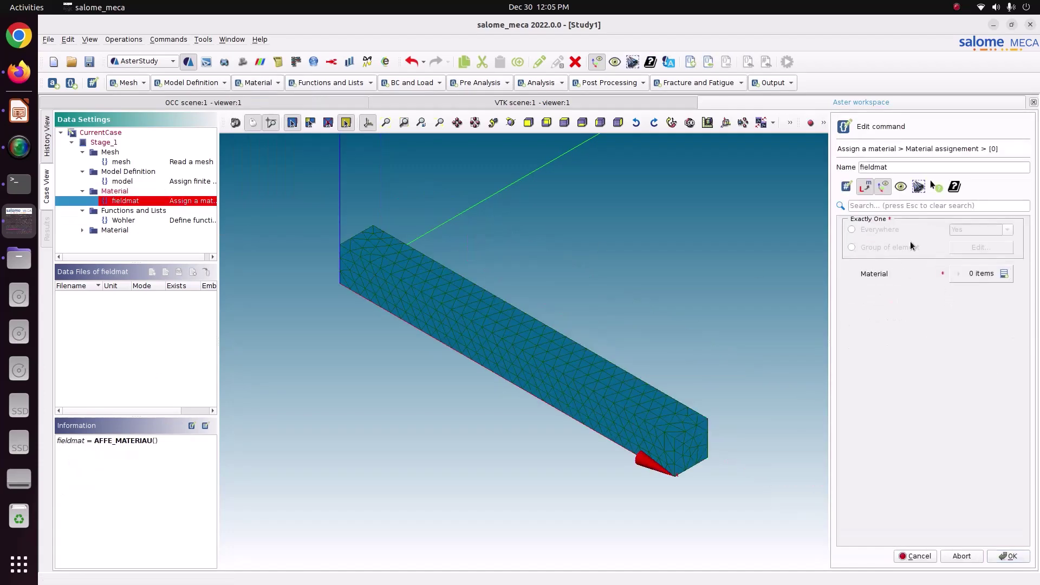
Assign Steel everywhere in the material assignment and store the material field.
{"action": "left_click", "coordinate": [881, 233]}
{"action": "left_click", "coordinate": [1003, 273]}
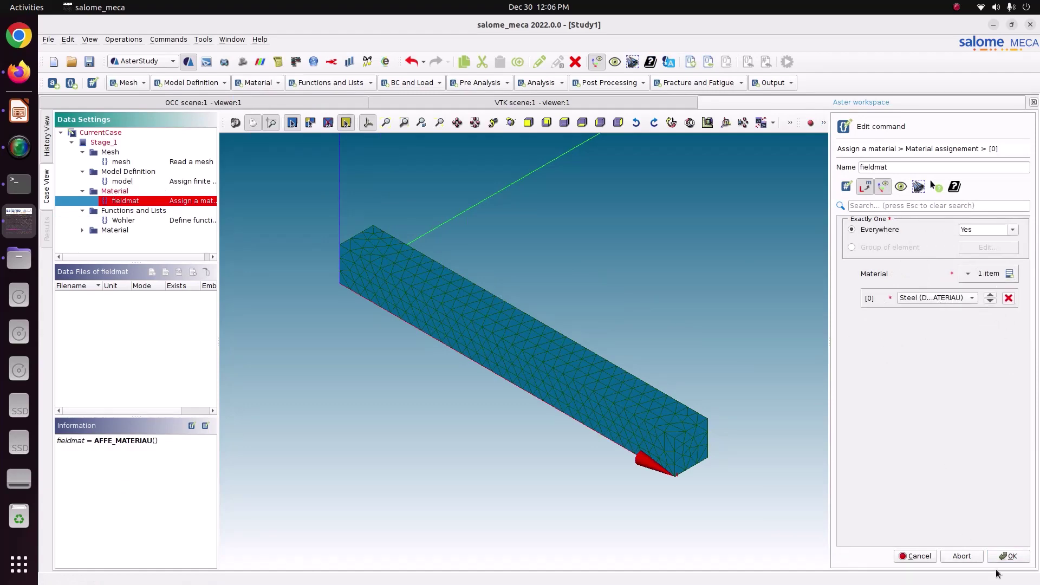
{"action": "left_click", "coordinate": [1010, 558]}
{"action": "left_click", "coordinate": [921, 558]}
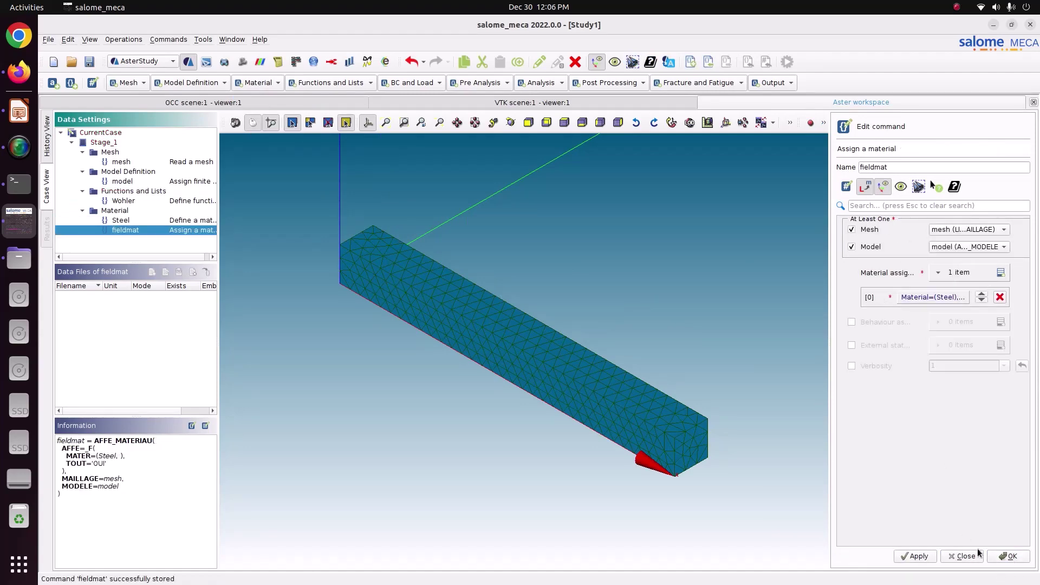
{"action": "left_click", "coordinate": [991, 555]}
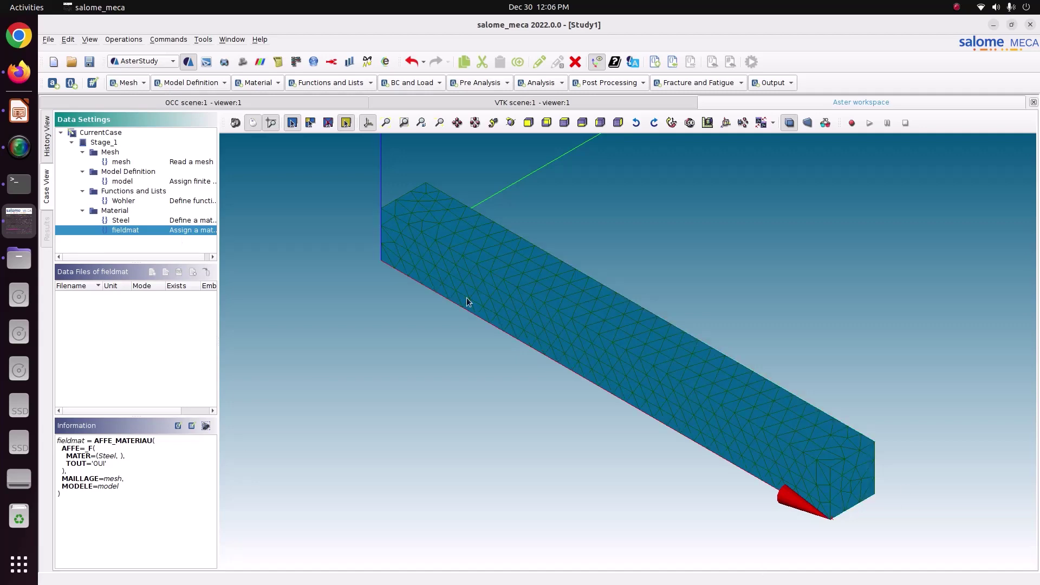
Add a new function definition, check the load factor table in the Impress presentation, return to salome_meca and name the function Load_F.
{"action": "left_click", "coordinate": [334, 87]}
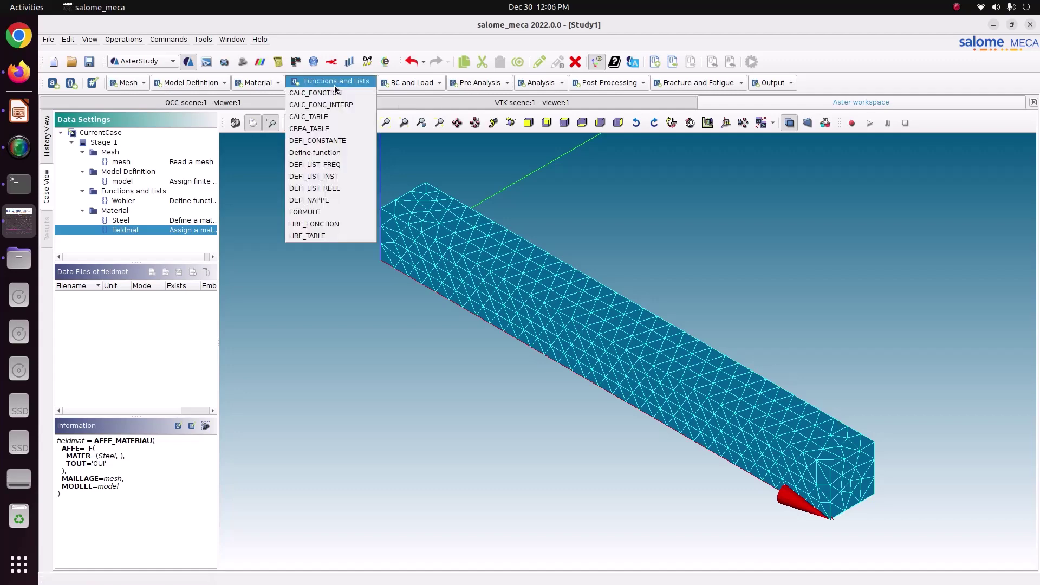
{"action": "left_click", "coordinate": [335, 153]}
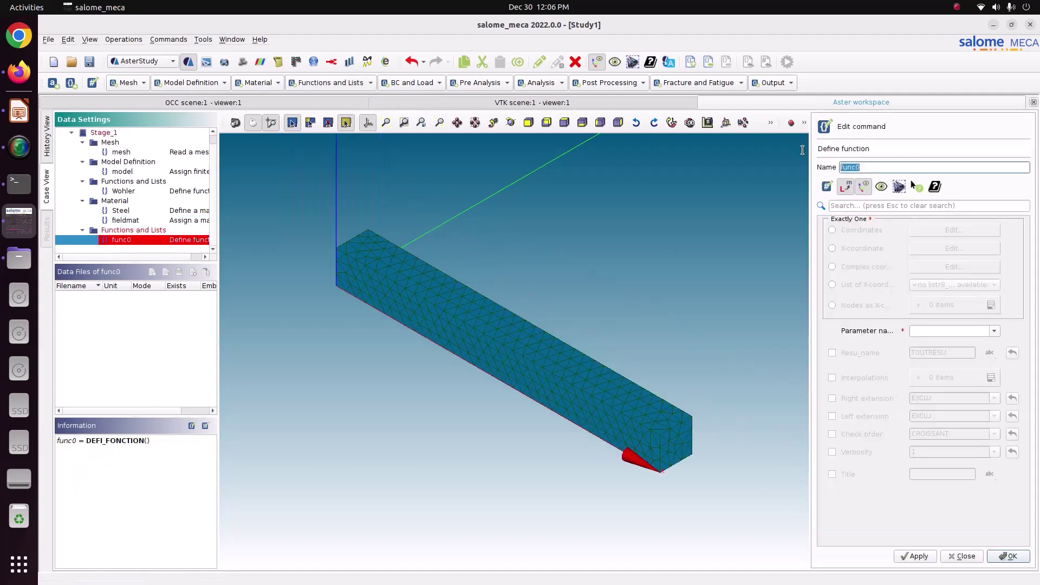
{"action": "left_click", "coordinate": [27, 117]}
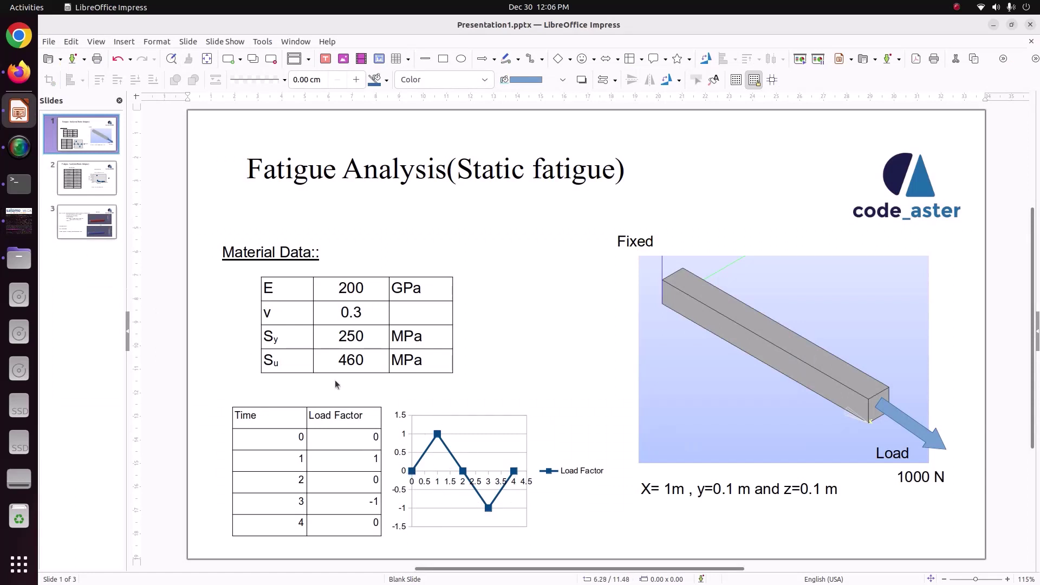
{"action": "left_click", "coordinate": [19, 221]}
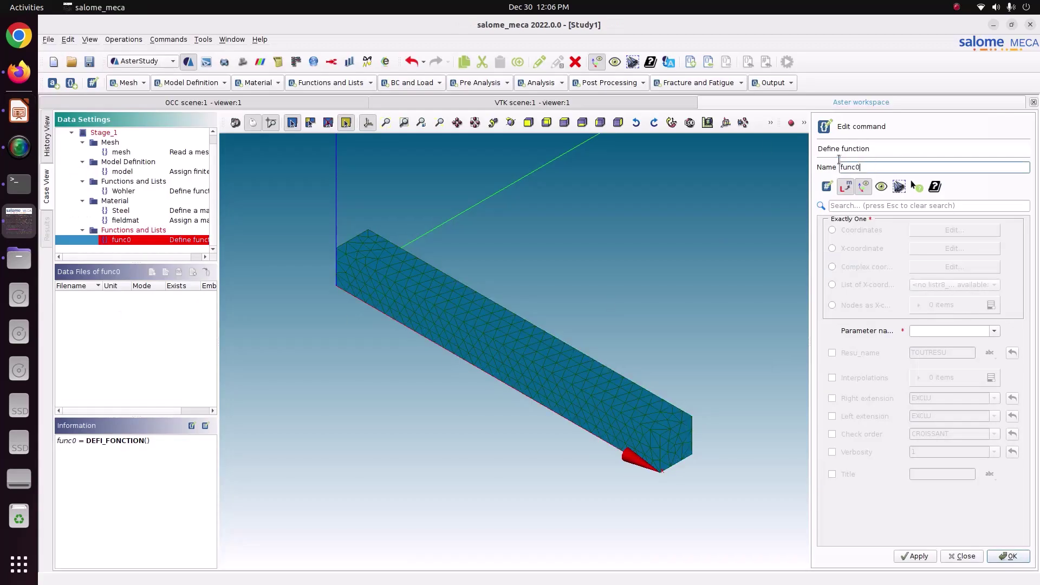
{"action": "type", "text": "Load_F"}
Define Load_F by coordinates with Time as its parameter and open the coordinates table.
{"action": "left_click", "coordinate": [878, 233]}
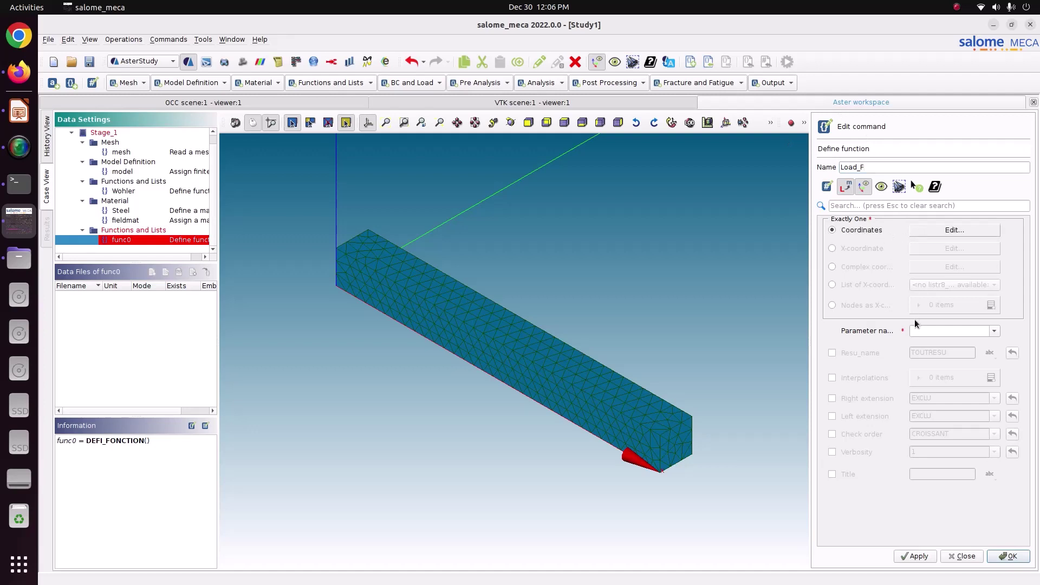
{"action": "left_click", "coordinate": [995, 331]}
{"action": "scroll", "coordinate": [942, 392], "scroll_direction": "down", "scroll_amount": 5}
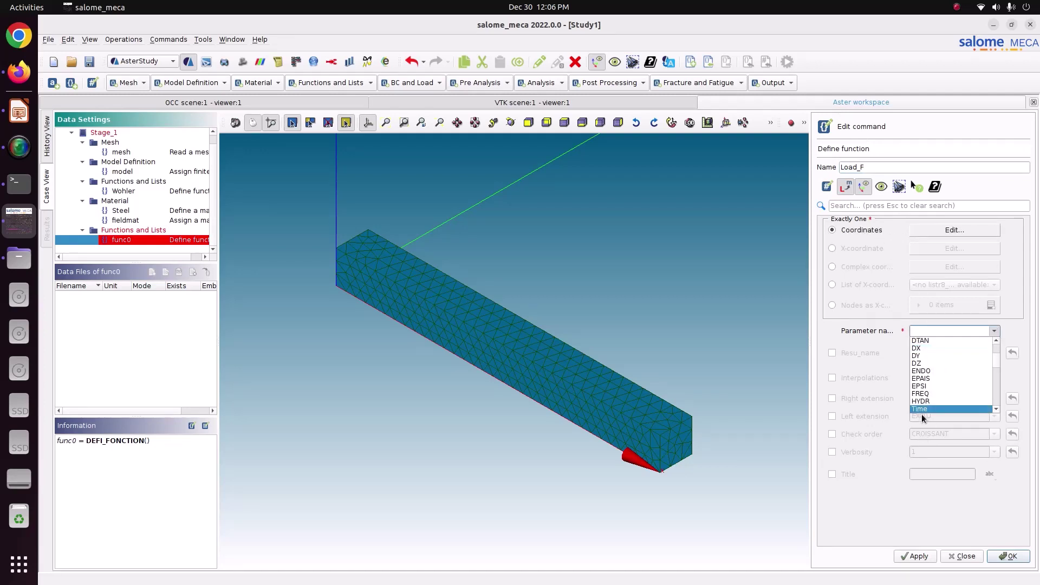
{"action": "left_click", "coordinate": [924, 409]}
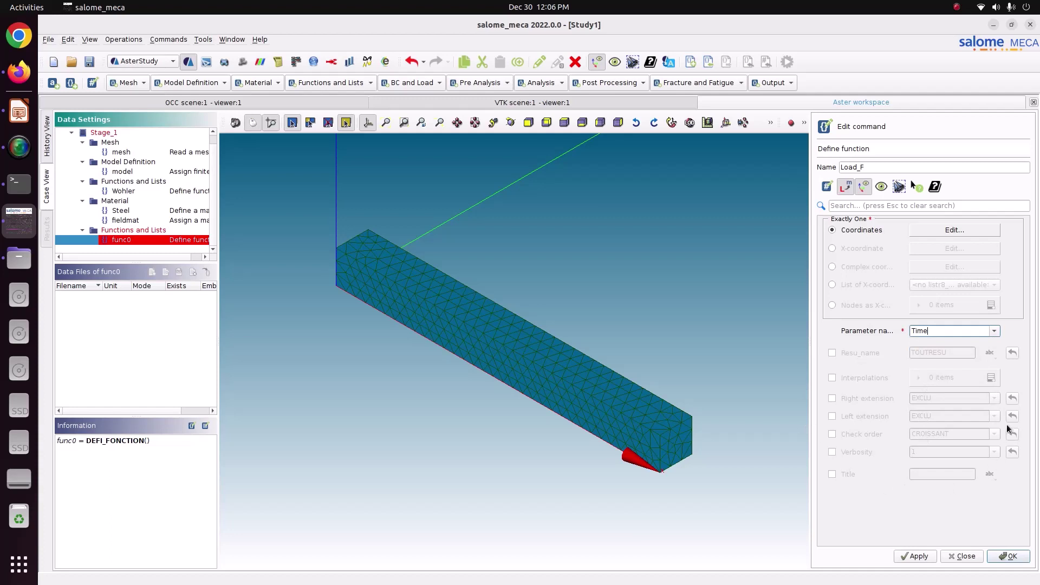
{"action": "left_click", "coordinate": [945, 231]}
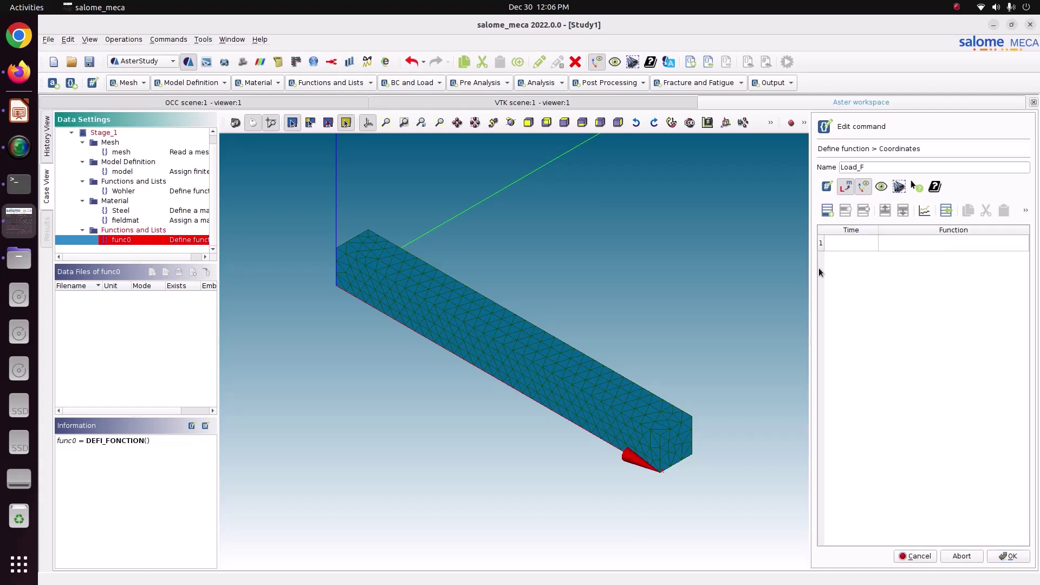
Enter time 0 with function value 0 in the first row of Load_F's table and append four more rows.
{"action": "left_click", "coordinate": [840, 246]}
{"action": "type", "text": "0"}
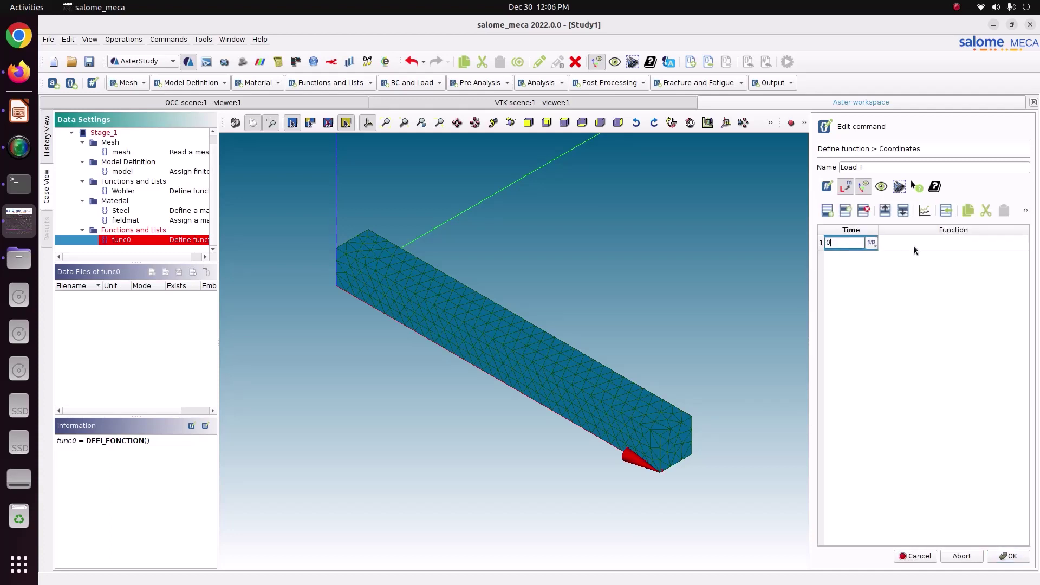
{"action": "left_click", "coordinate": [913, 245]}
{"action": "type", "text": "0"}
{"action": "key", "text": "Return"}
{"action": "left_click", "coordinate": [832, 211]}
{"action": "left_click", "coordinate": [832, 212]}
{"action": "left_click", "coordinate": [832, 211]}
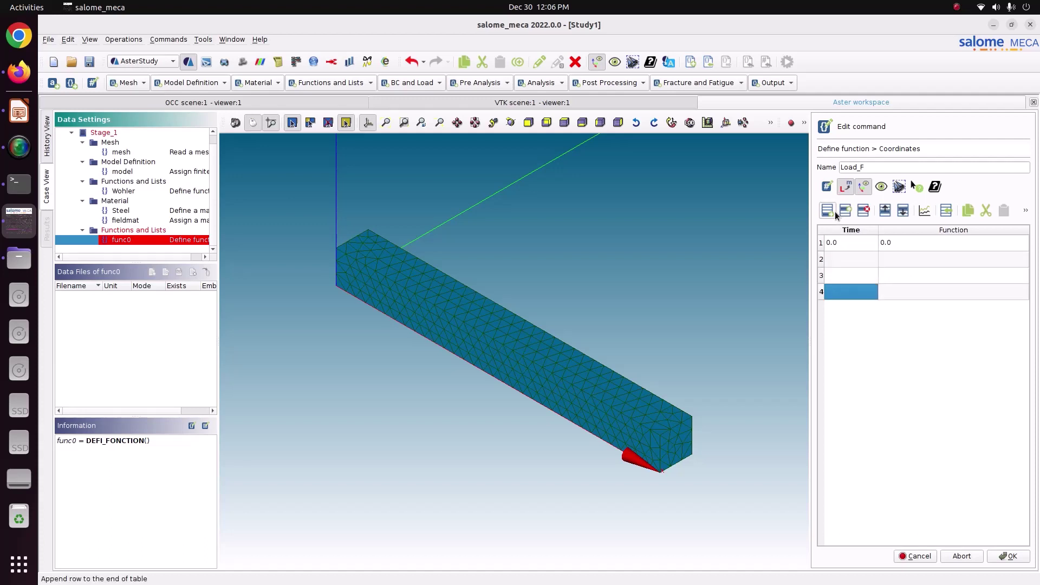
{"action": "left_click", "coordinate": [832, 212]}
Fill rows two and three of the Load_F table with time 1, value 1 and time 2, value 0.
{"action": "left_click", "coordinate": [838, 255]}
{"action": "type", "text": "1"}
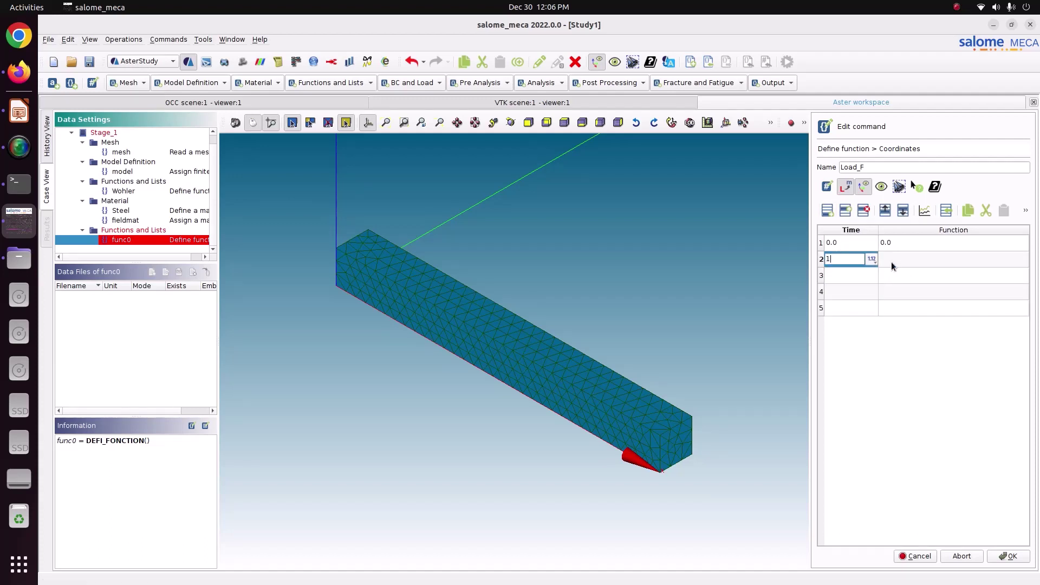
{"action": "left_click", "coordinate": [908, 260]}
{"action": "type", "text": "1"}
{"action": "left_click", "coordinate": [851, 276]}
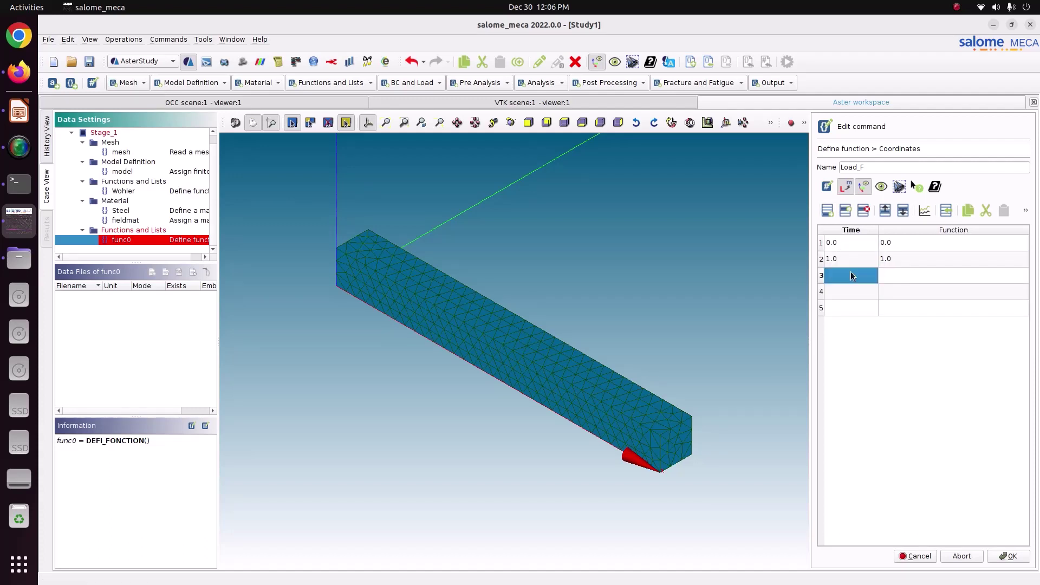
{"action": "type", "text": "2"}
{"action": "left_click", "coordinate": [901, 274]}
{"action": "type", "text": "0"}
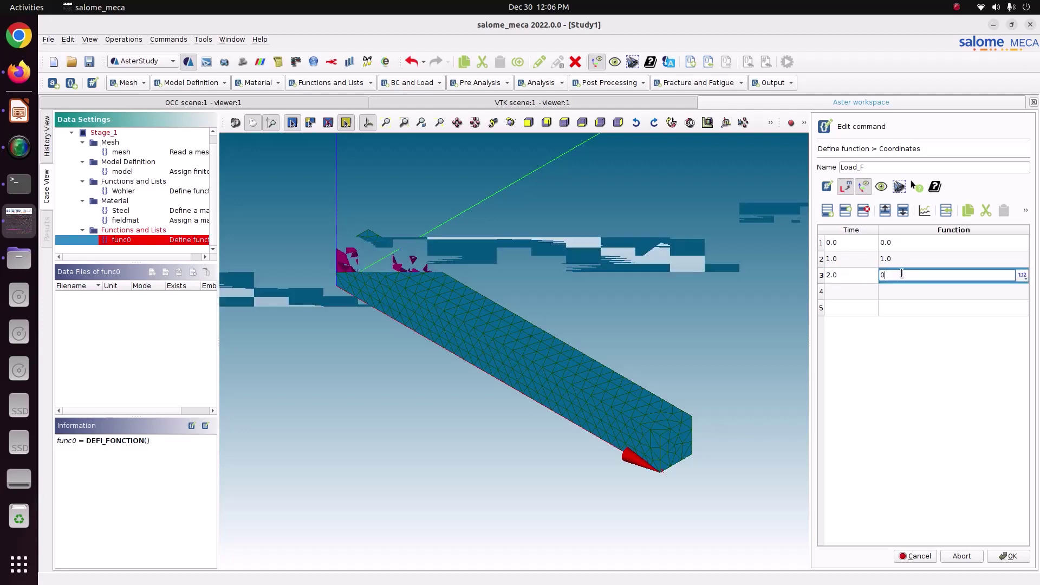
Fill rows four and five of the Load_F table with time 3, value -1 and time 4, value 0.
{"action": "left_click", "coordinate": [841, 291]}
{"action": "type", "text": "3"}
{"action": "left_click", "coordinate": [883, 294]}
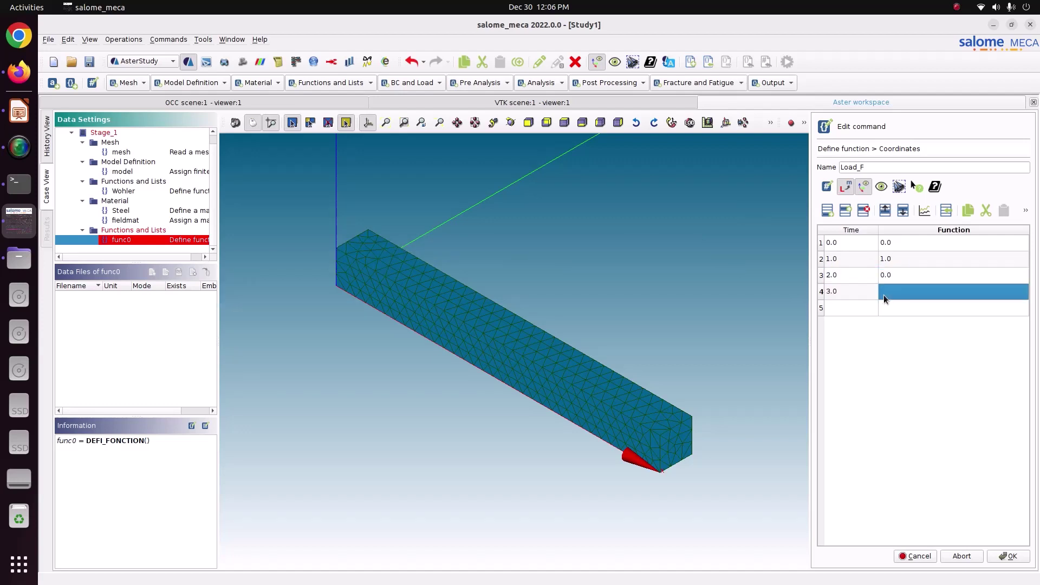
{"action": "type", "text": "1"}
{"action": "left_click", "coordinate": [863, 313]}
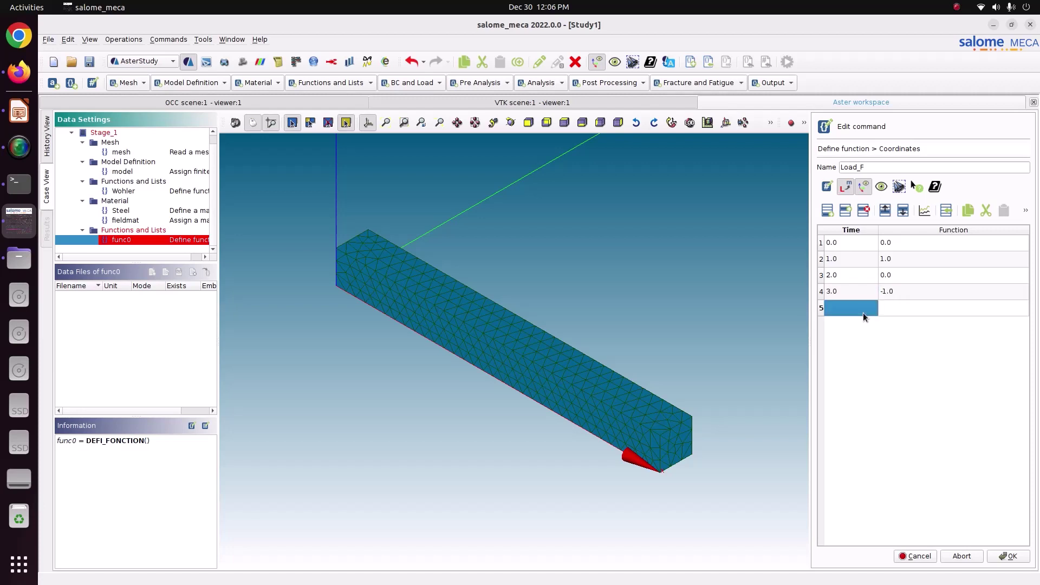
{"action": "type", "text": "4"}
{"action": "left_click", "coordinate": [892, 306]}
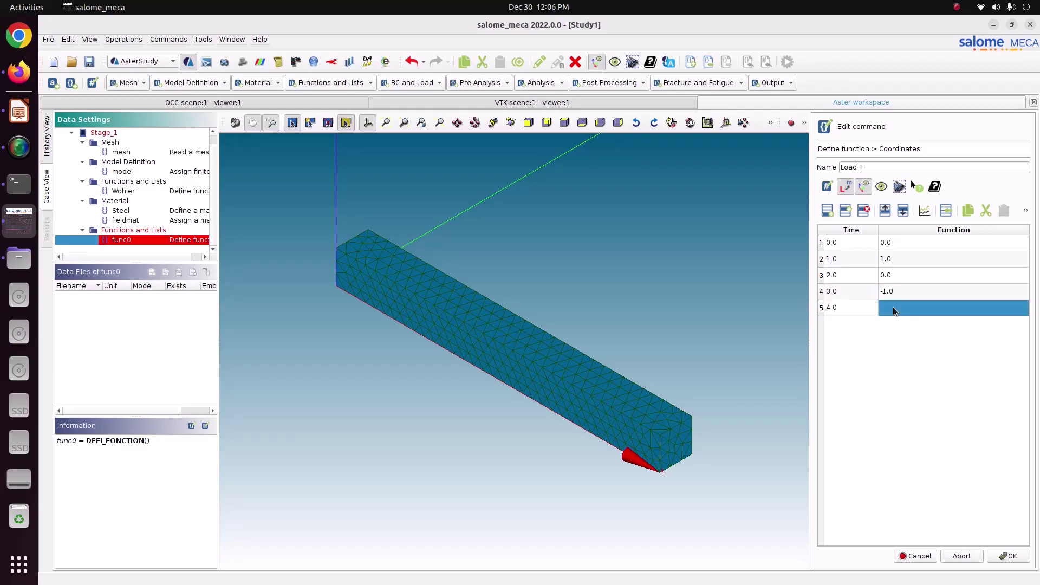
{"action": "type", "text": "0"}
Plot all rows of the Load_F table to check the curve, accept the table and store the function definition.
{"action": "left_click_drag", "start_coordinate": [845, 247], "coordinate": [907, 311]}
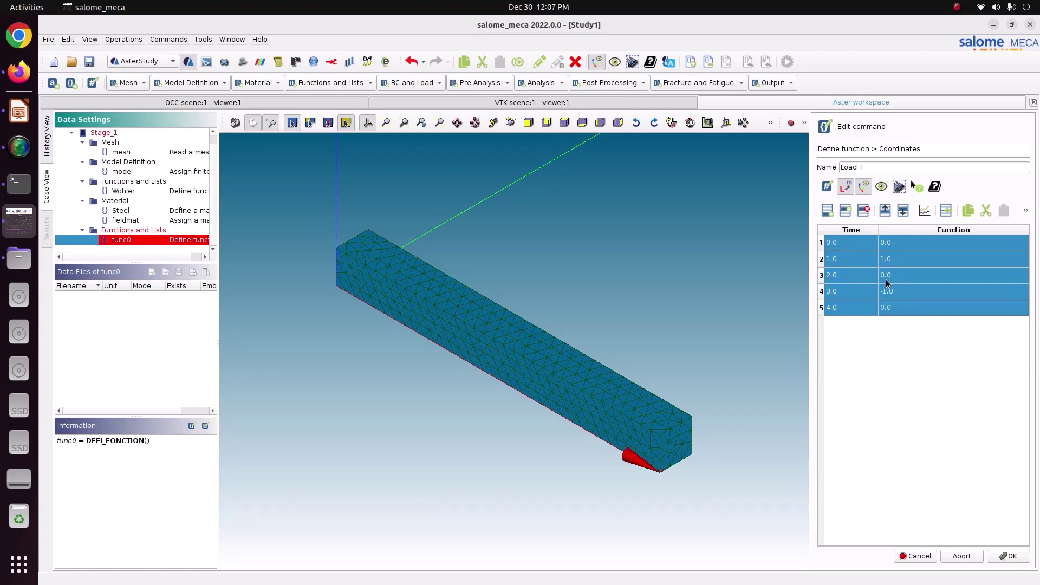
{"action": "left_click", "coordinate": [924, 210]}
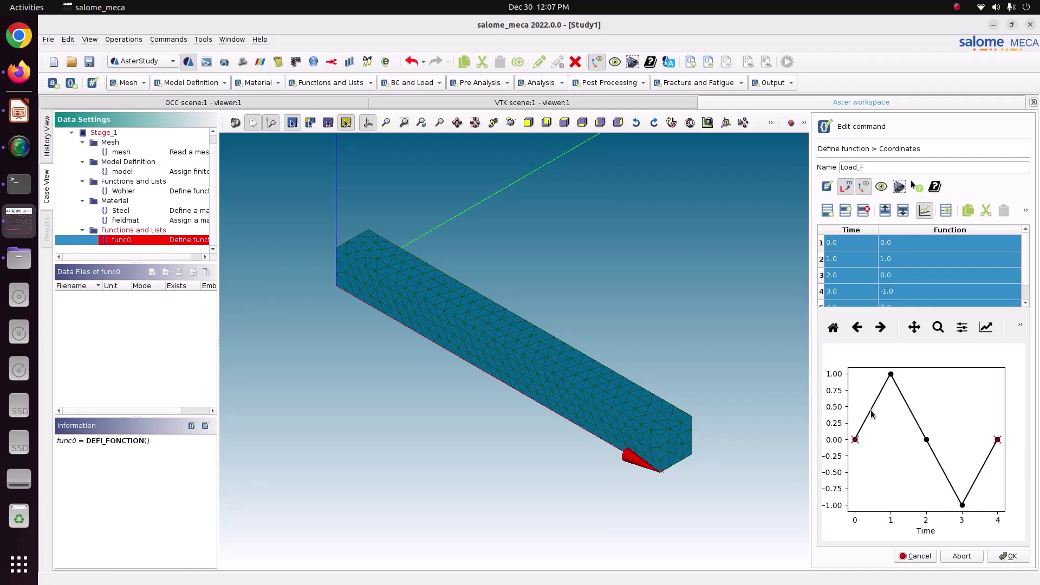
{"action": "left_click", "coordinate": [1007, 556]}
{"action": "left_click", "coordinate": [914, 556]}
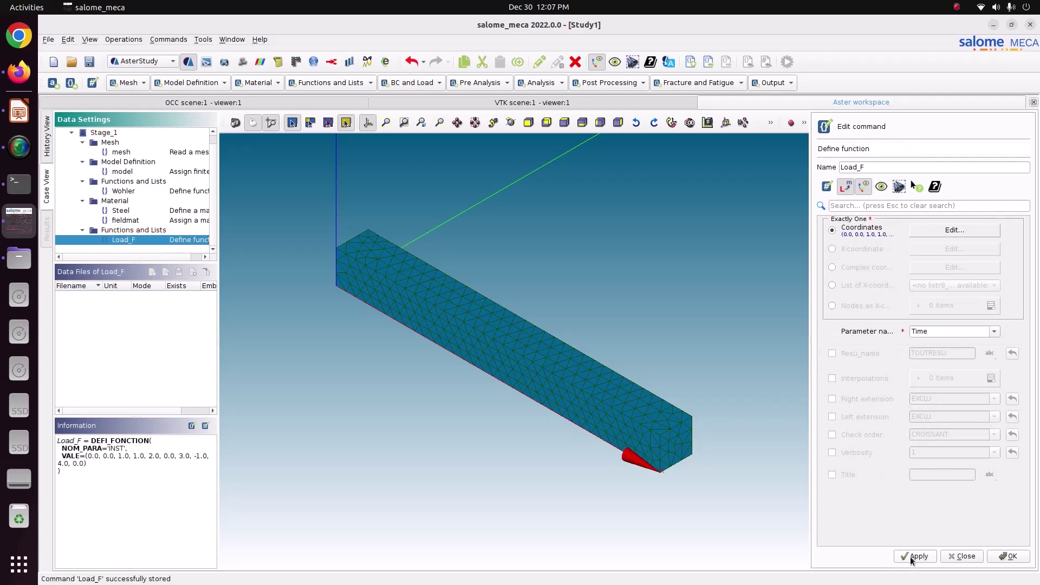
{"action": "left_click", "coordinate": [1007, 556]}
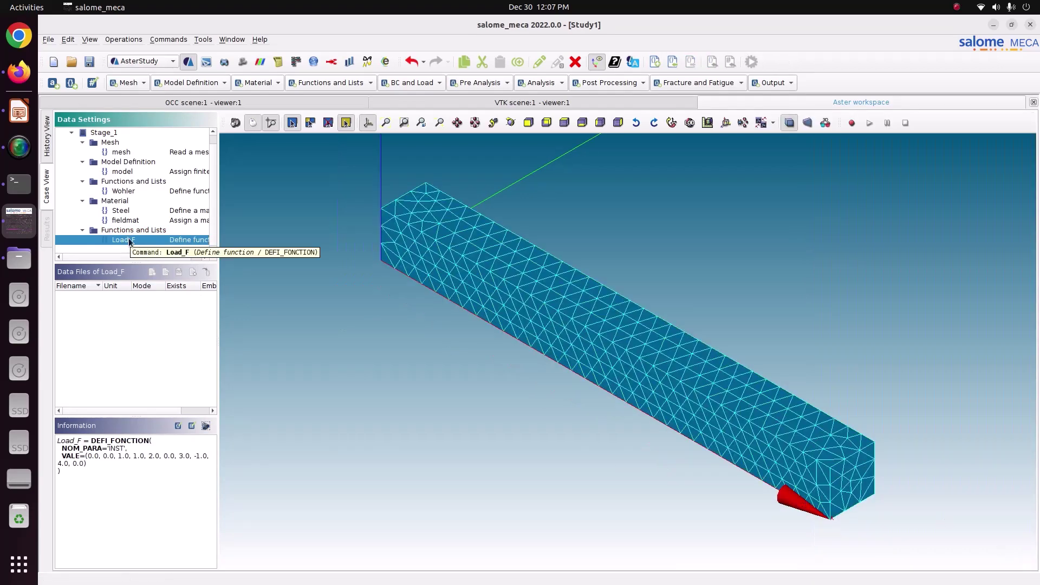
Add a DEFI_LIST_REEL command named listr and set its start value DEBUT to 0.
{"action": "left_click", "coordinate": [328, 82]}
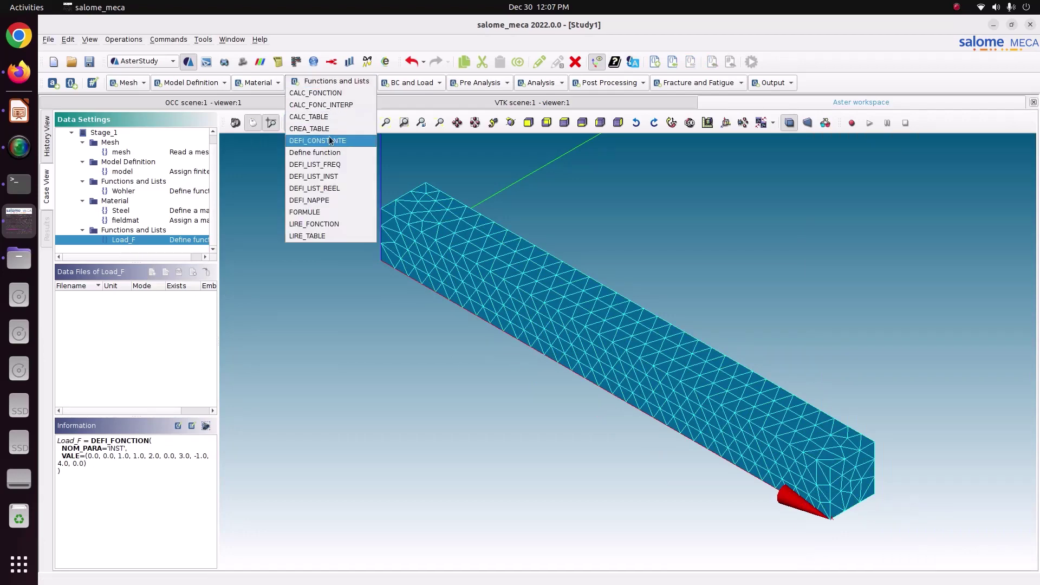
{"action": "left_click", "coordinate": [340, 185]}
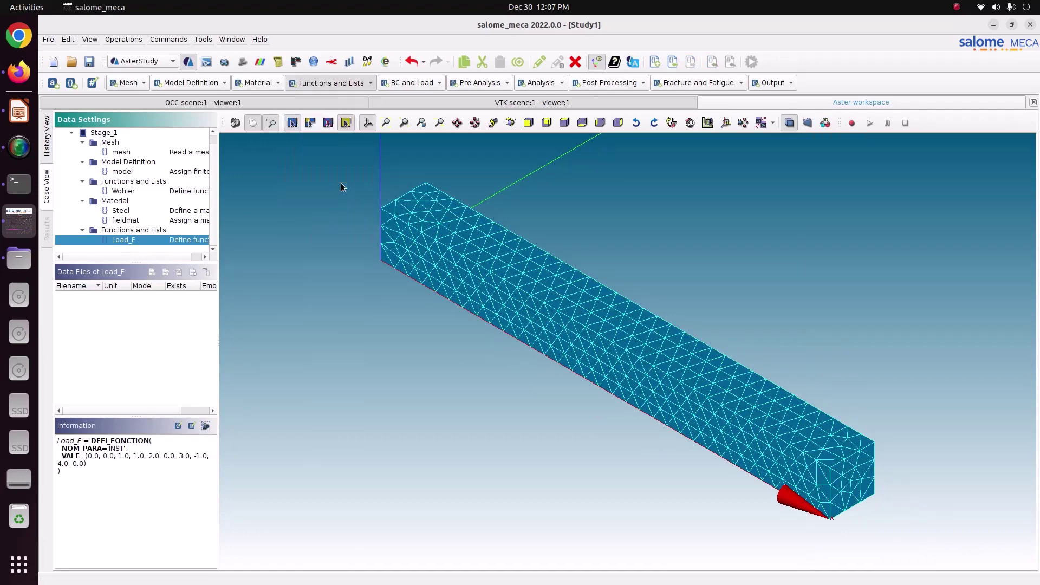
{"action": "left_click", "coordinate": [857, 251]}
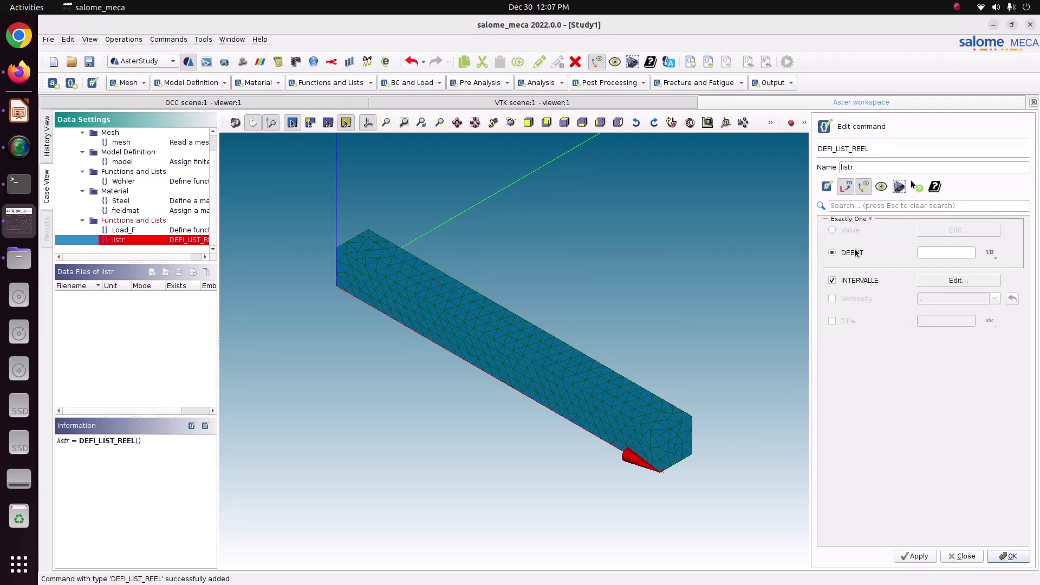
{"action": "left_click", "coordinate": [930, 252]}
{"action": "type", "text": "0"}
Define listr's interval until 4 with interval type Step length and a value of 1.
{"action": "left_click", "coordinate": [949, 281]}
{"action": "left_click", "coordinate": [863, 243]}
{"action": "type", "text": "4"}
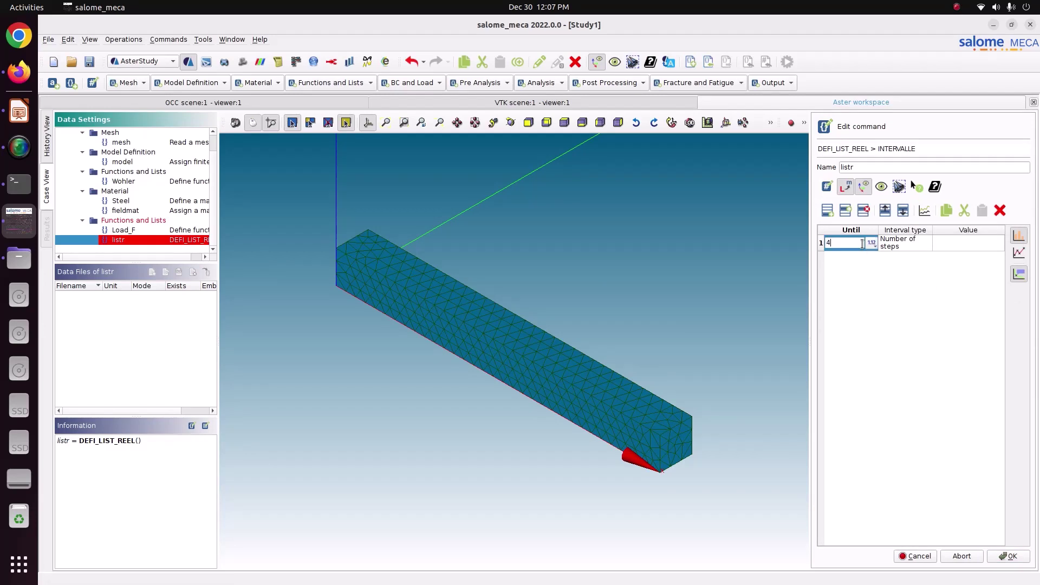
{"action": "left_click", "coordinate": [892, 239]}
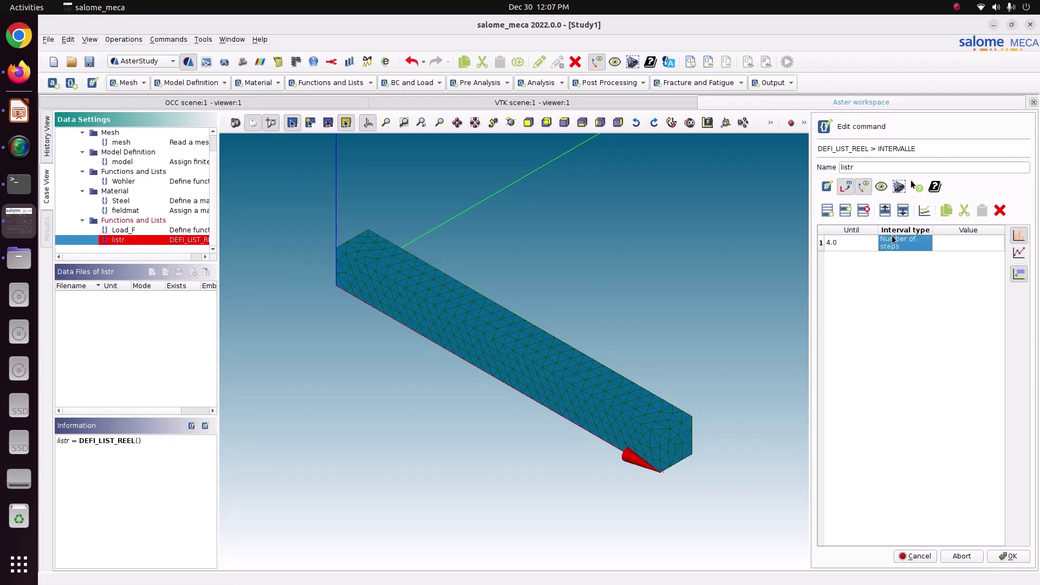
{"action": "left_click", "coordinate": [898, 243]}
{"action": "left_click", "coordinate": [899, 252]}
{"action": "left_click", "coordinate": [956, 246]}
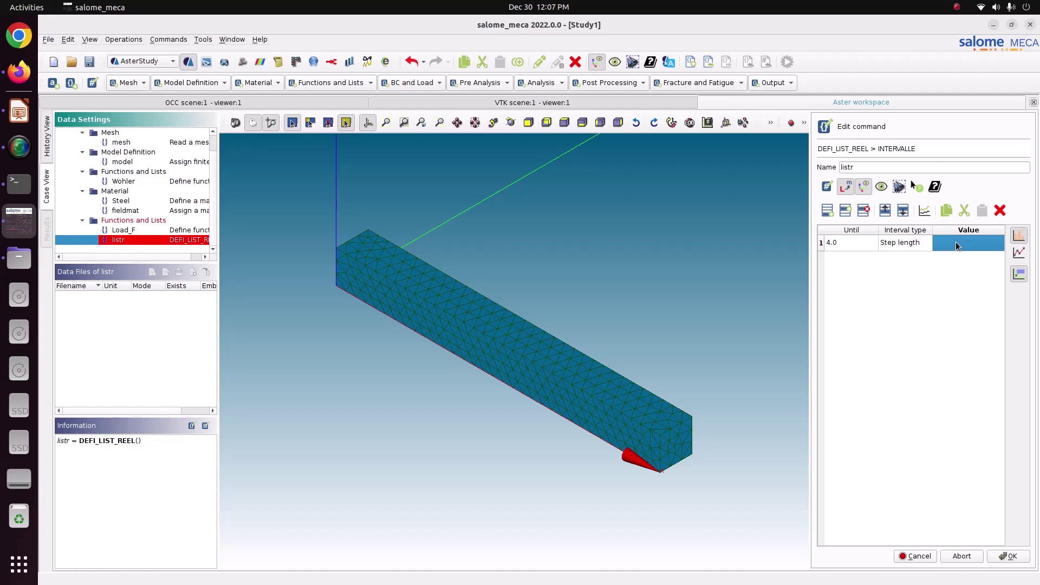
{"action": "type", "text": "1"}
Plot the listr interval row to check it, accept the interval and store the list definition.
{"action": "left_click_drag", "start_coordinate": [870, 248], "coordinate": [938, 244]}
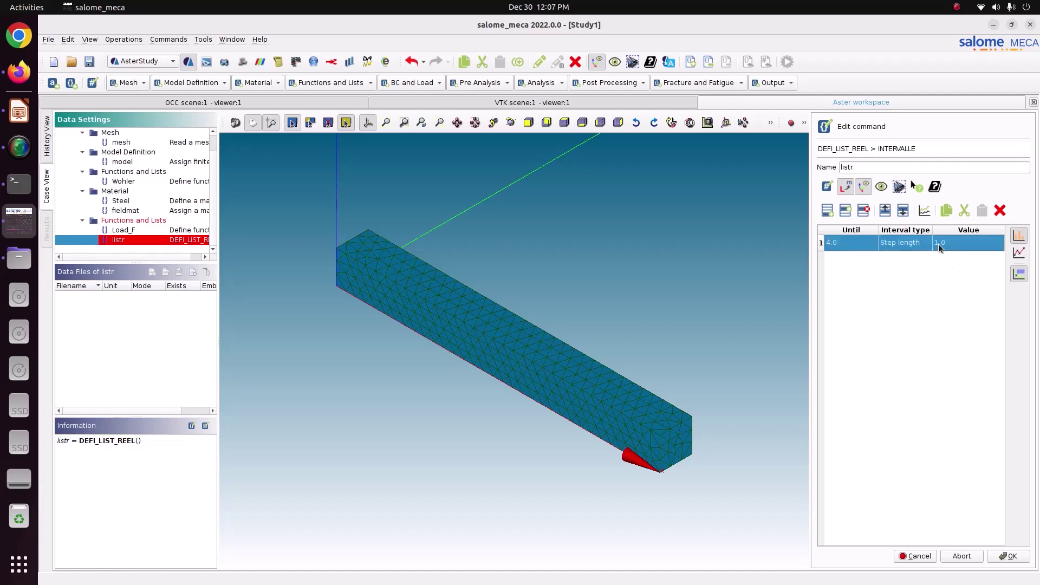
{"action": "left_click", "coordinate": [926, 211]}
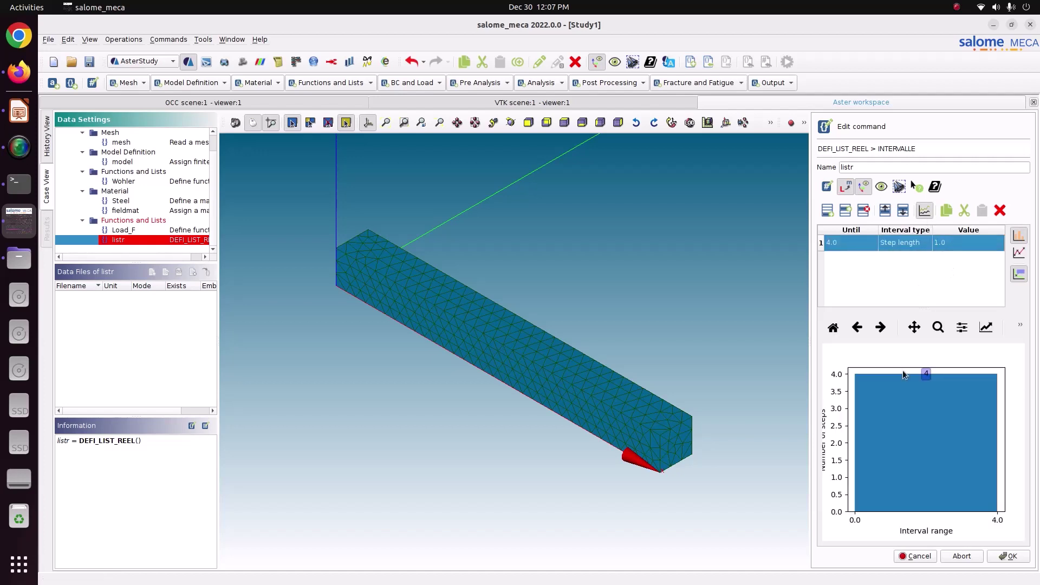
{"action": "left_click", "coordinate": [996, 555]}
{"action": "left_click", "coordinate": [921, 557]}
{"action": "left_click", "coordinate": [1019, 557]}
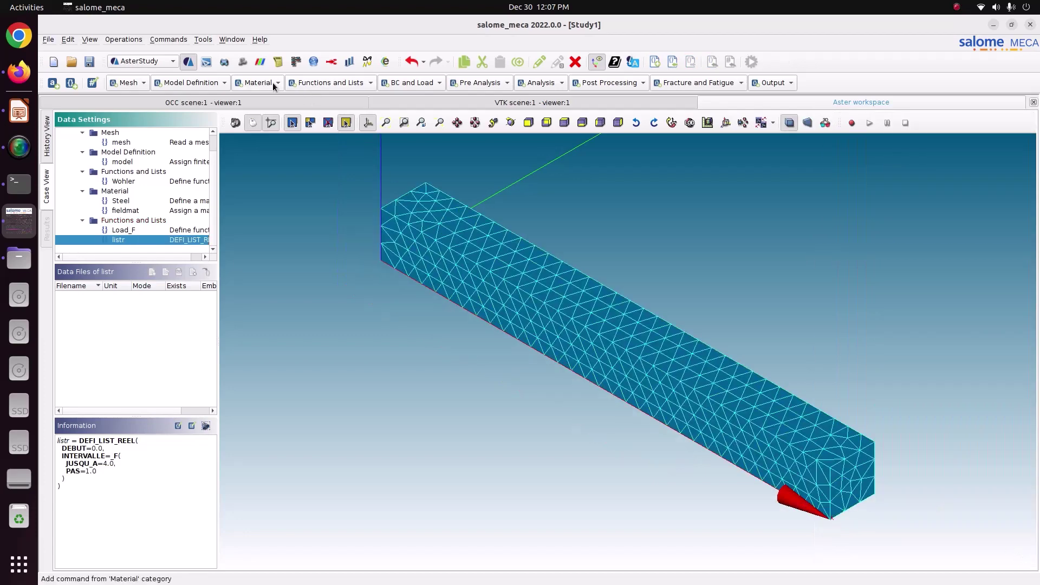
Add a DEFI_LIST_INST command named times and enable its method as AUTO.
{"action": "left_click", "coordinate": [325, 82]}
{"action": "left_click", "coordinate": [325, 176]}
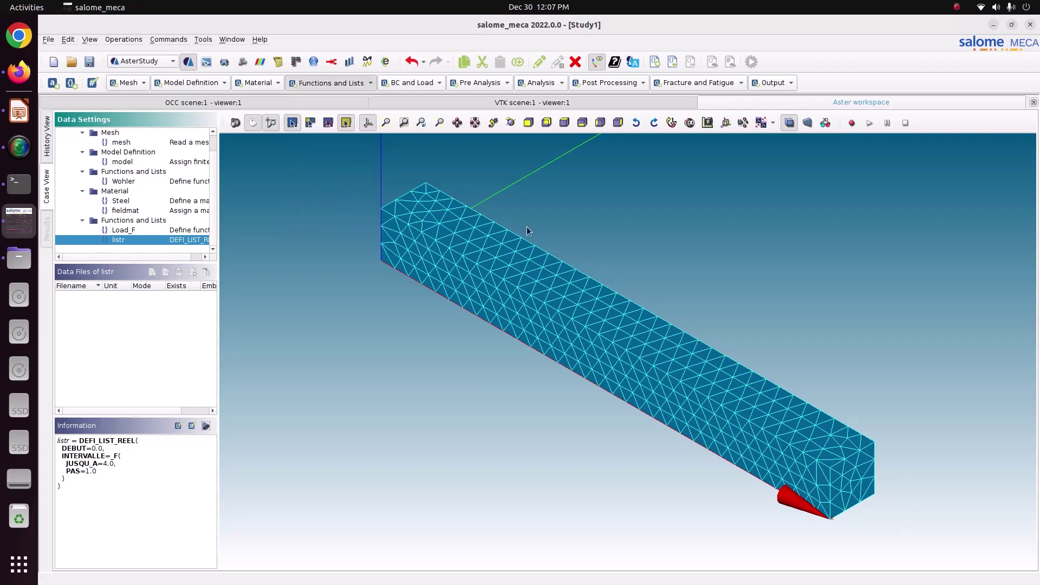
{"action": "left_click", "coordinate": [880, 243]}
{"action": "left_click", "coordinate": [1001, 243]}
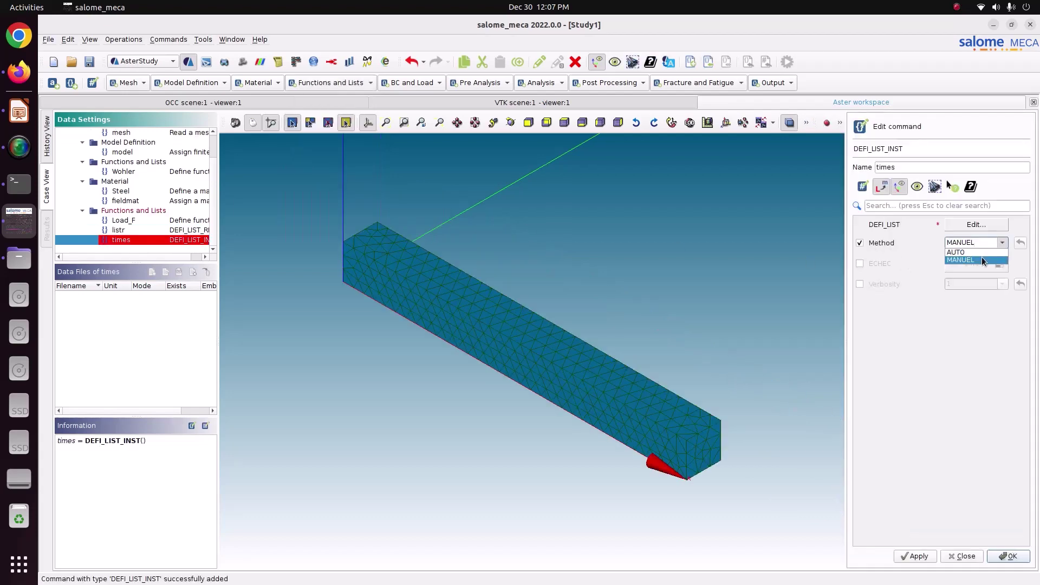
{"action": "left_click", "coordinate": [981, 257]}
Use listr as the time step list in the DEFI_LIST of times and store the command.
{"action": "left_click", "coordinate": [977, 225]}
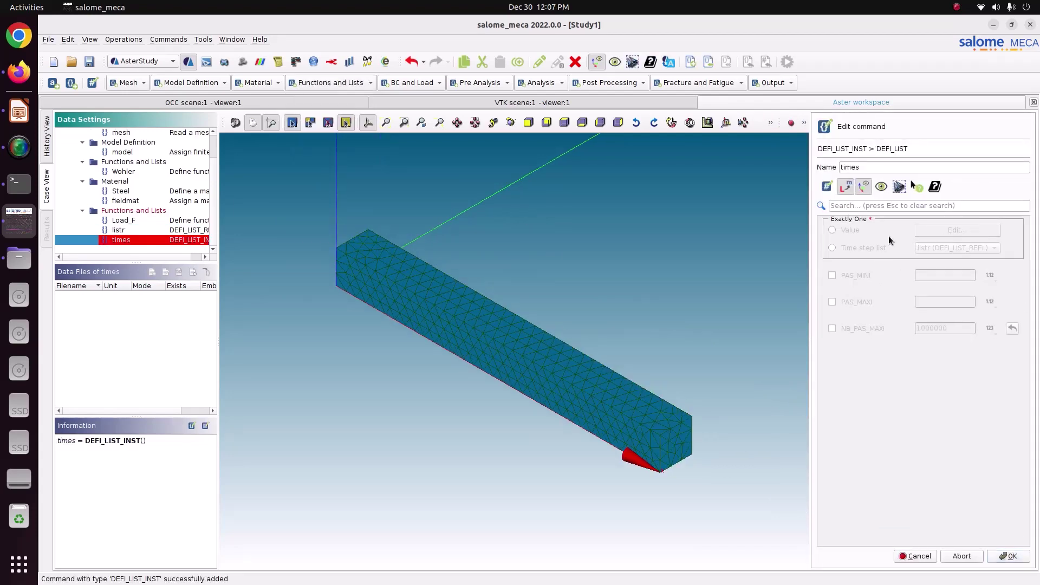
{"action": "left_click", "coordinate": [872, 249]}
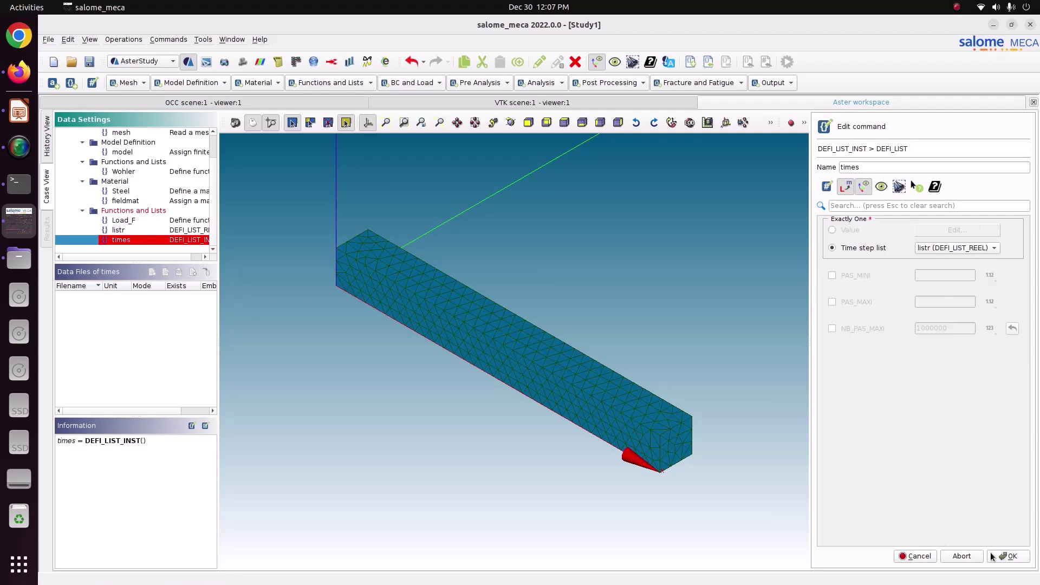
{"action": "left_click", "coordinate": [1009, 556]}
{"action": "left_click", "coordinate": [930, 559]}
{"action": "left_click", "coordinate": [1008, 556]}
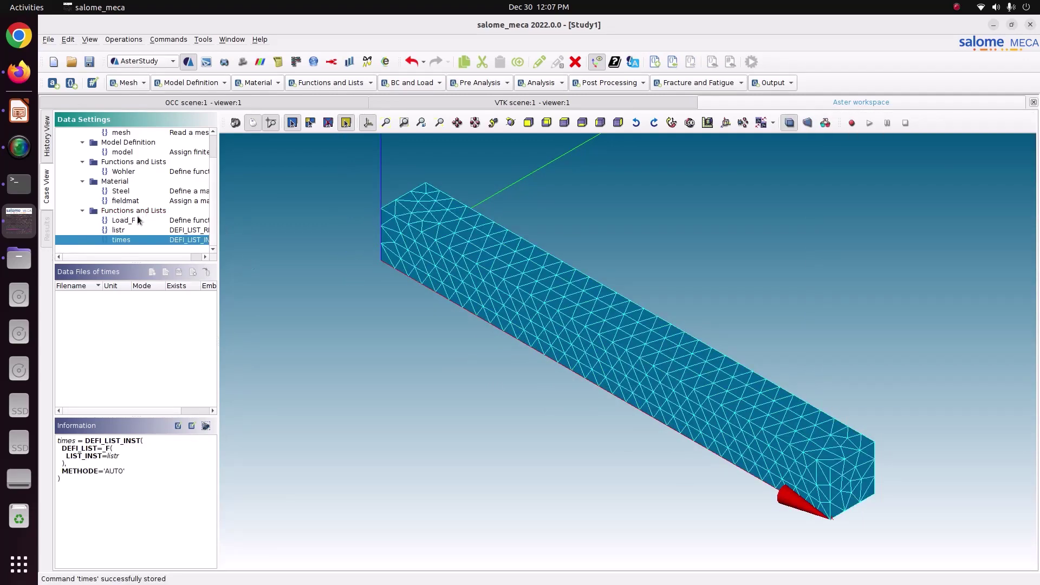
Add an Assign mechanical load command and name it BC.
{"action": "scroll", "coordinate": [139, 219], "scroll_direction": "up", "scroll_amount": 1}
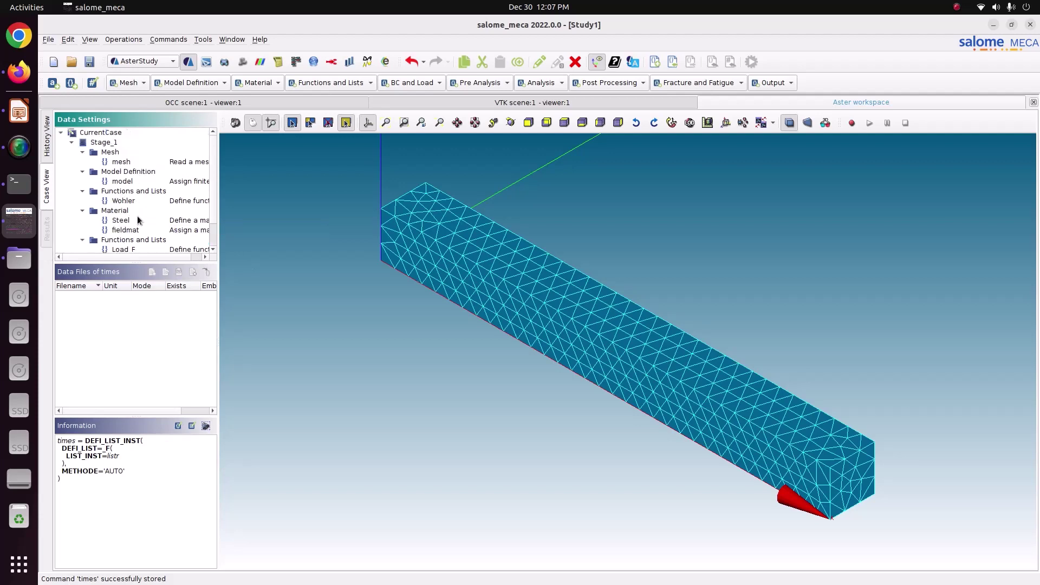
{"action": "left_click", "coordinate": [387, 84]}
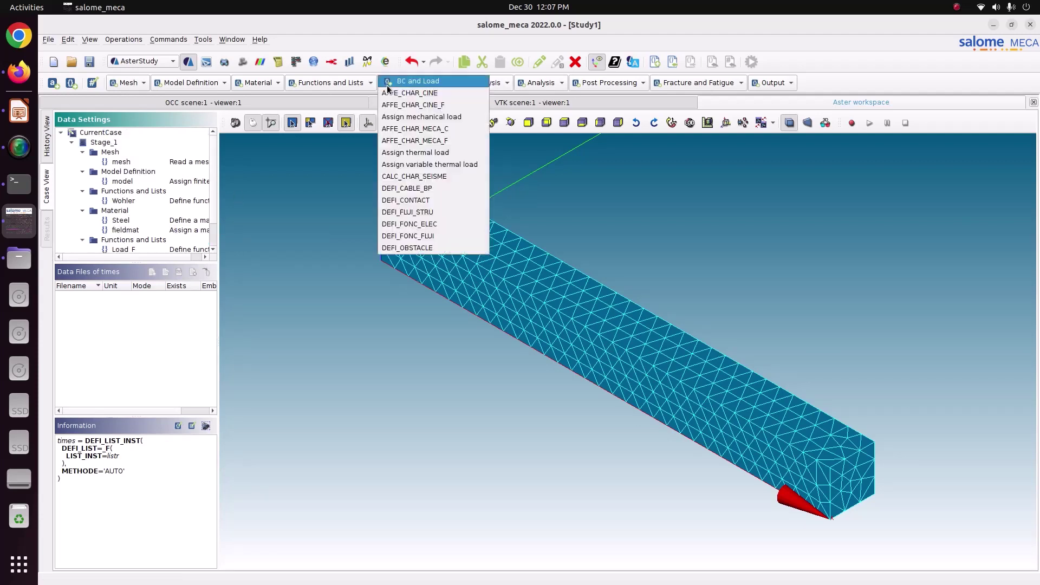
{"action": "left_click", "coordinate": [389, 120]}
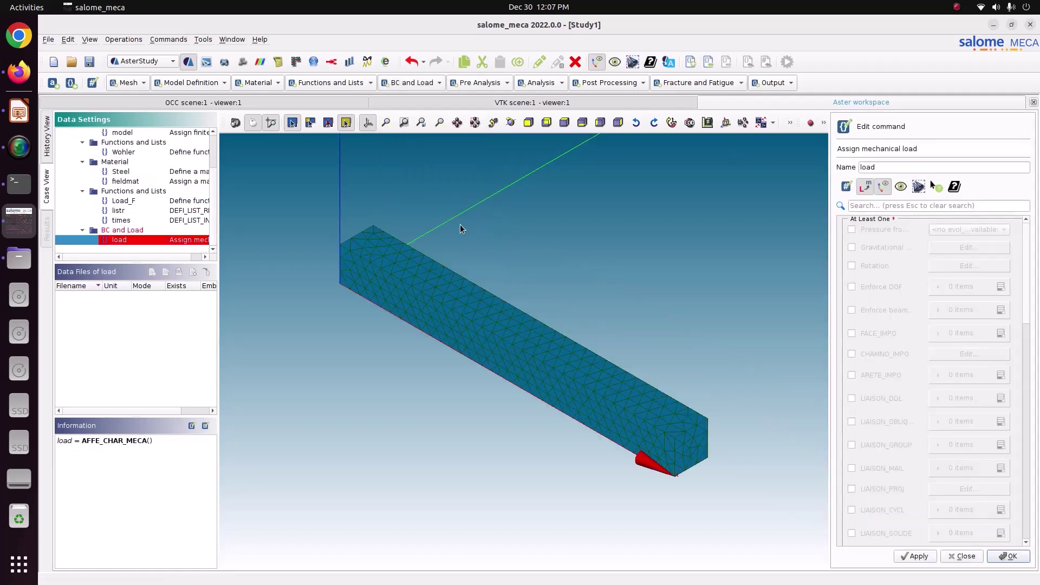
{"action": "left_click_drag", "start_coordinate": [367, 217], "coordinate": [383, 254]}
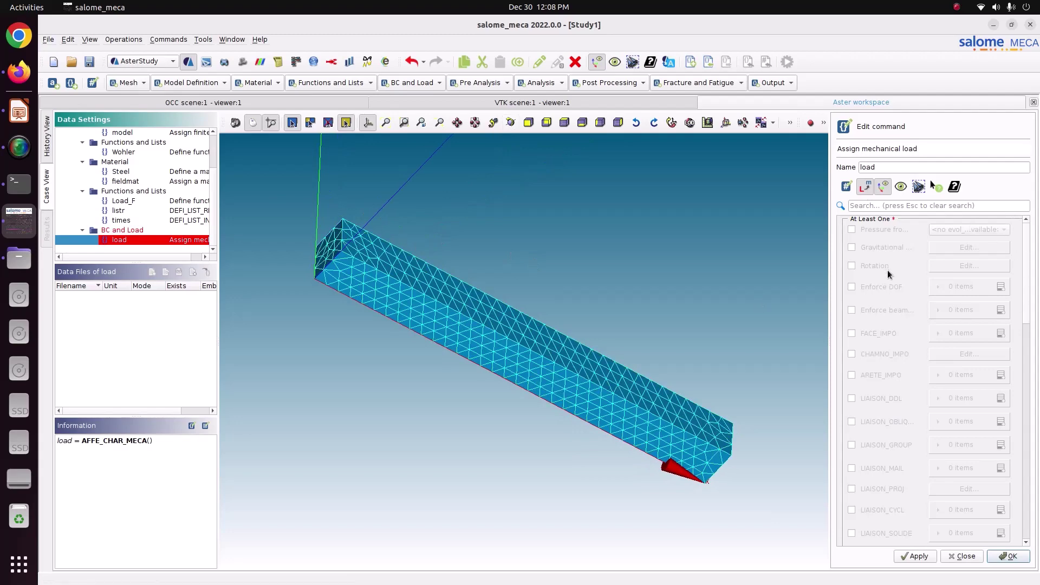
{"action": "left_click_drag", "start_coordinate": [890, 169], "coordinate": [813, 150]}
{"action": "type", "text": "BC"}
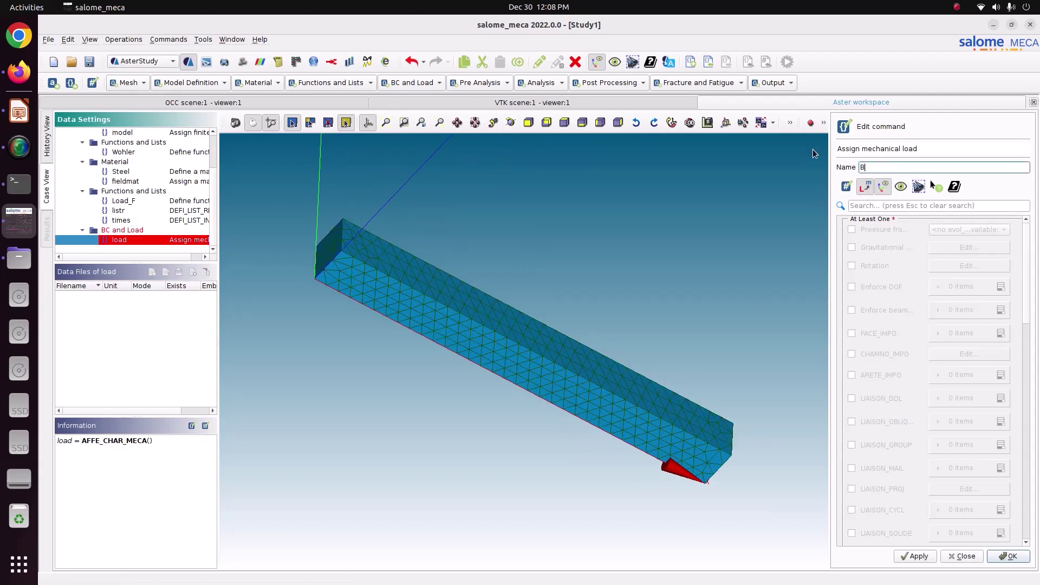
Add an Enforce DOF item to BC and apply it to the 2D element group Fix.
{"action": "left_click", "coordinate": [878, 289]}
{"action": "left_click", "coordinate": [1000, 286]}
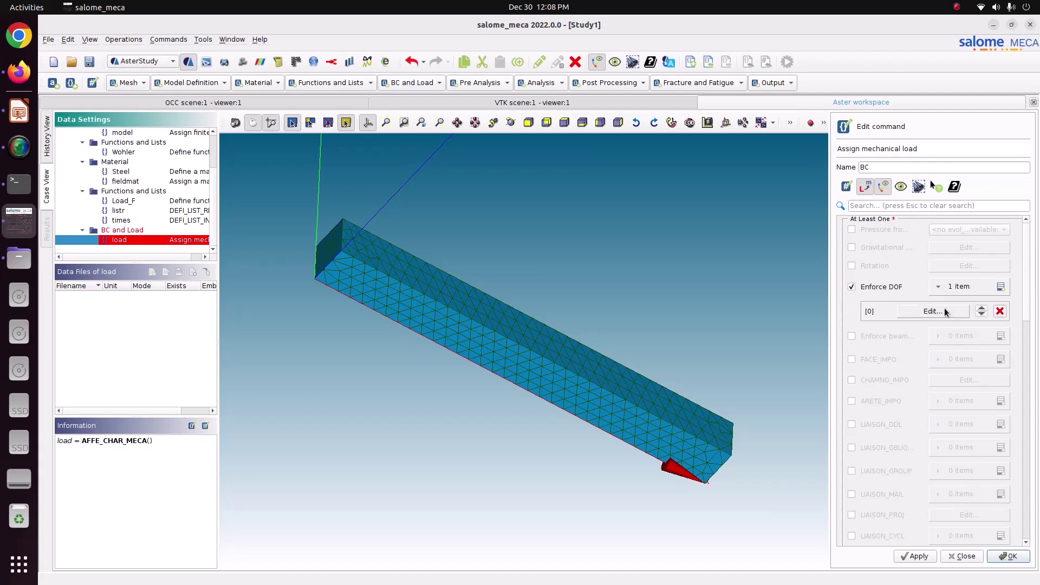
{"action": "left_click", "coordinate": [944, 307]}
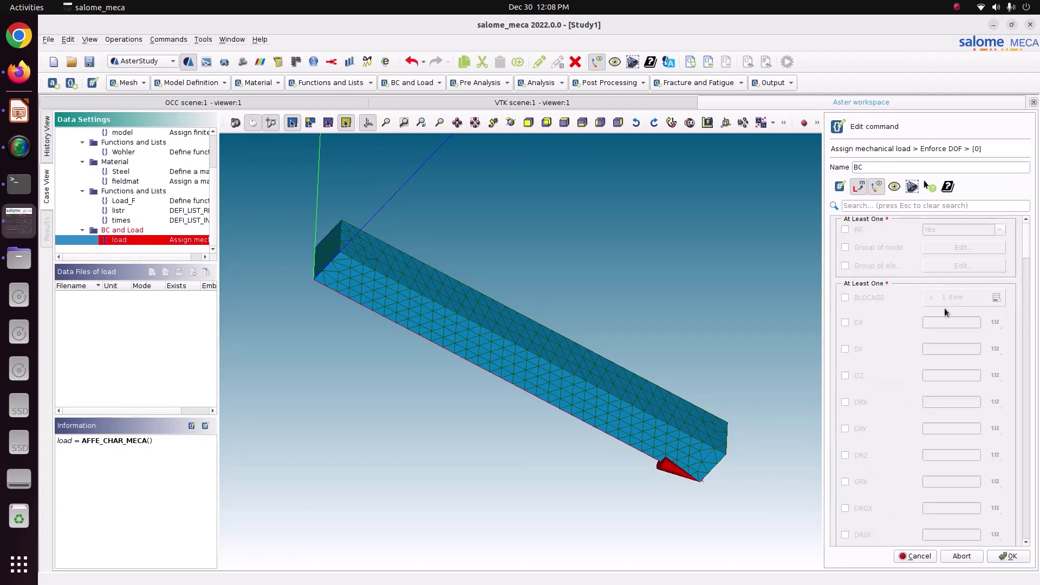
{"action": "left_click", "coordinate": [869, 264]}
{"action": "left_click", "coordinate": [939, 268]}
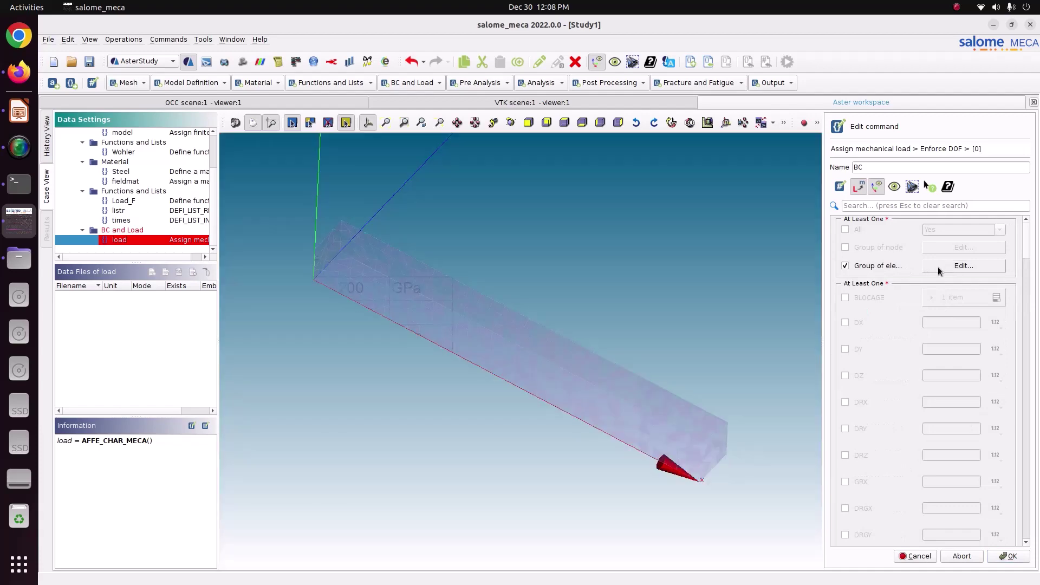
{"action": "left_click", "coordinate": [861, 267]}
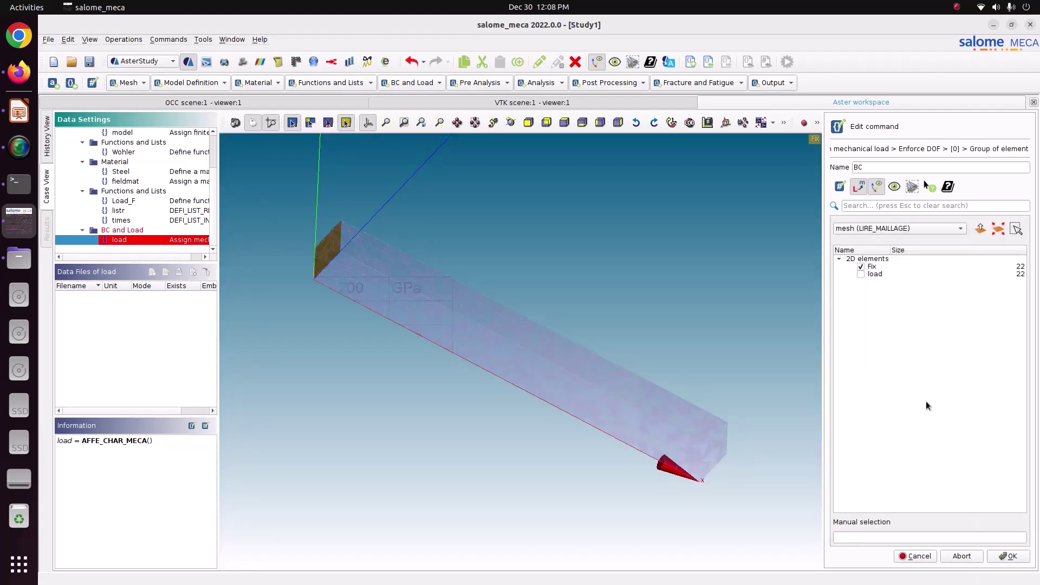
{"action": "left_click", "coordinate": [1009, 557]}
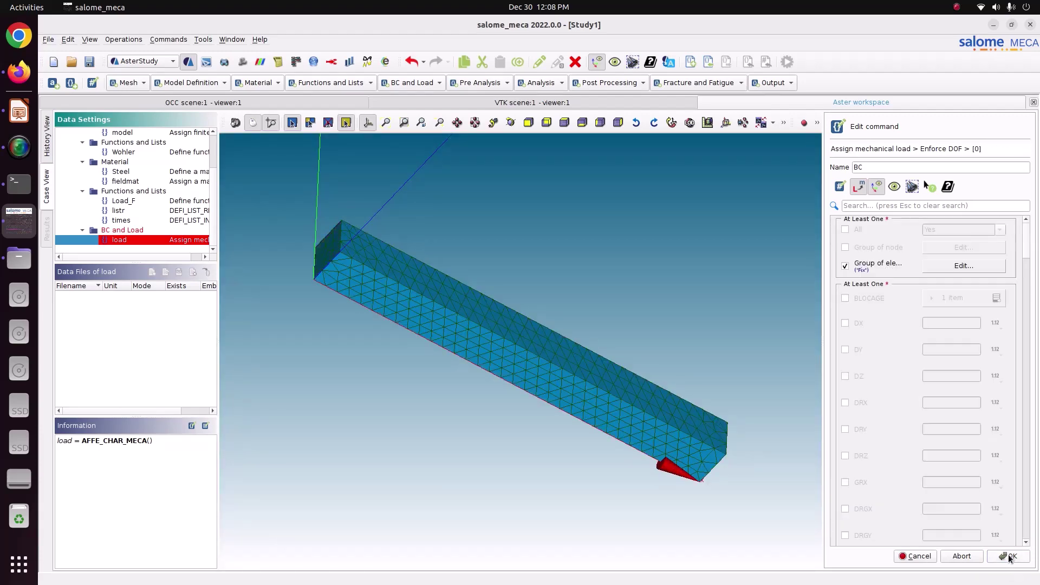
Set DX, DY and DZ to 0 for the Fix group and store the BC boundary condition.
{"action": "left_click", "coordinate": [858, 323]}
{"action": "left_click", "coordinate": [857, 349]}
{"action": "left_click", "coordinate": [861, 380]}
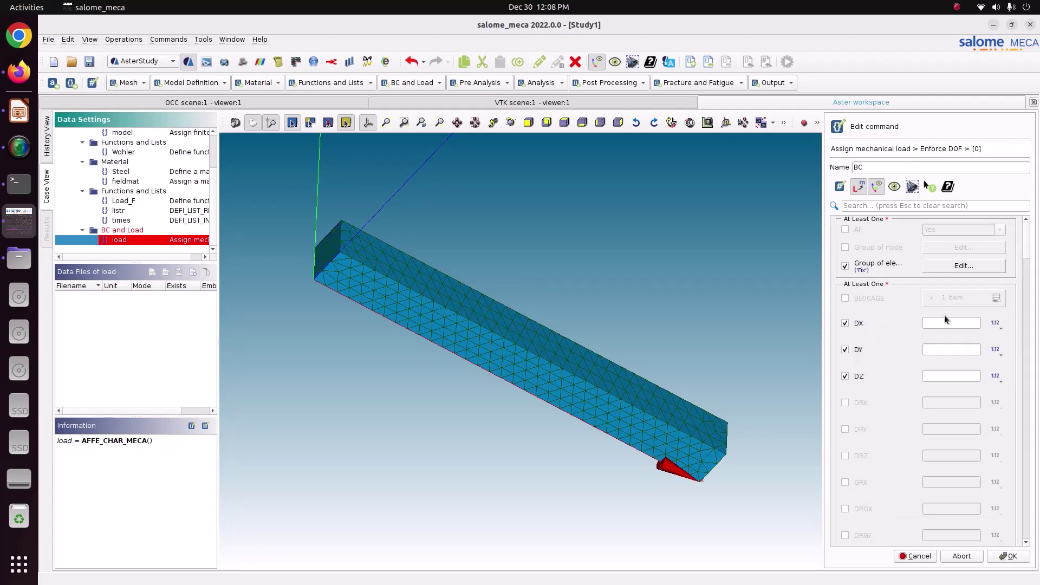
{"action": "left_click", "coordinate": [943, 323]}
{"action": "type", "text": "0"}
{"action": "left_click", "coordinate": [942, 349]}
{"action": "type", "text": "0"}
{"action": "left_click", "coordinate": [938, 376]}
{"action": "type", "text": "0"}
{"action": "left_click", "coordinate": [1003, 553]}
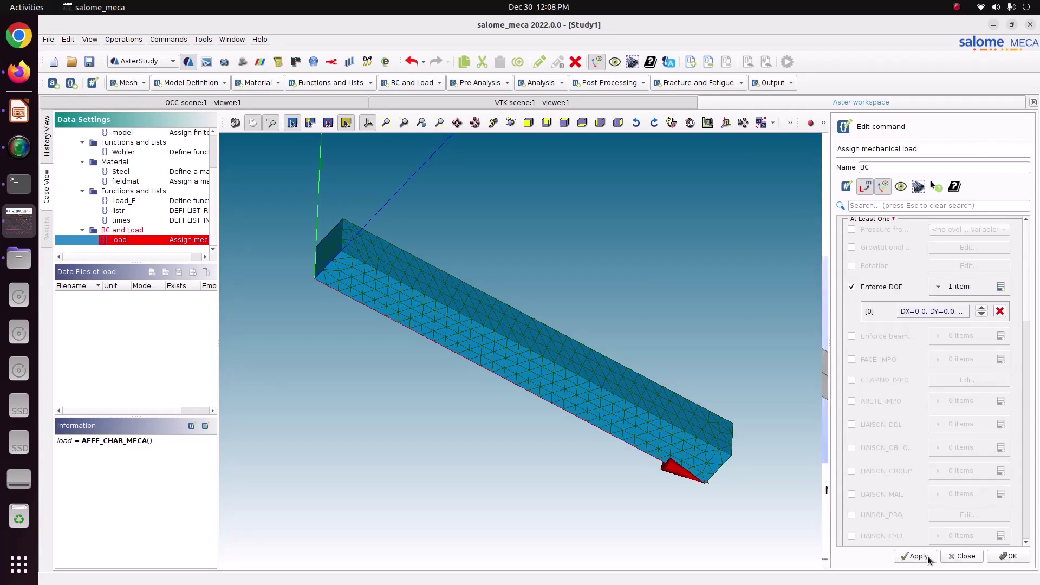
{"action": "left_click", "coordinate": [927, 555]}
{"action": "left_click", "coordinate": [1009, 557]}
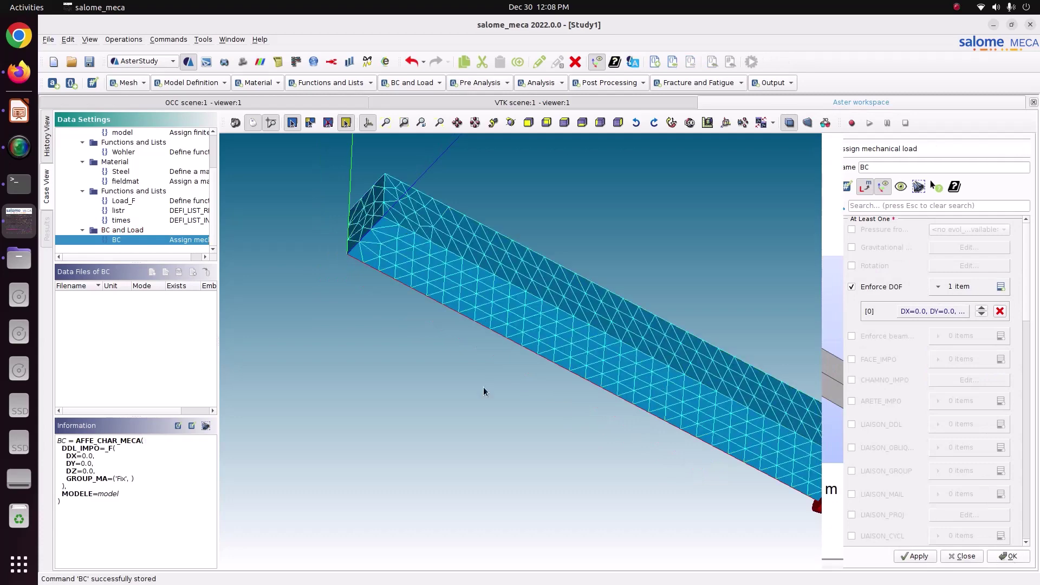
Add a second Assign mechanical load command and filter its keywords by "Forc".
{"action": "left_click", "coordinate": [408, 84]}
{"action": "left_click", "coordinate": [417, 117]}
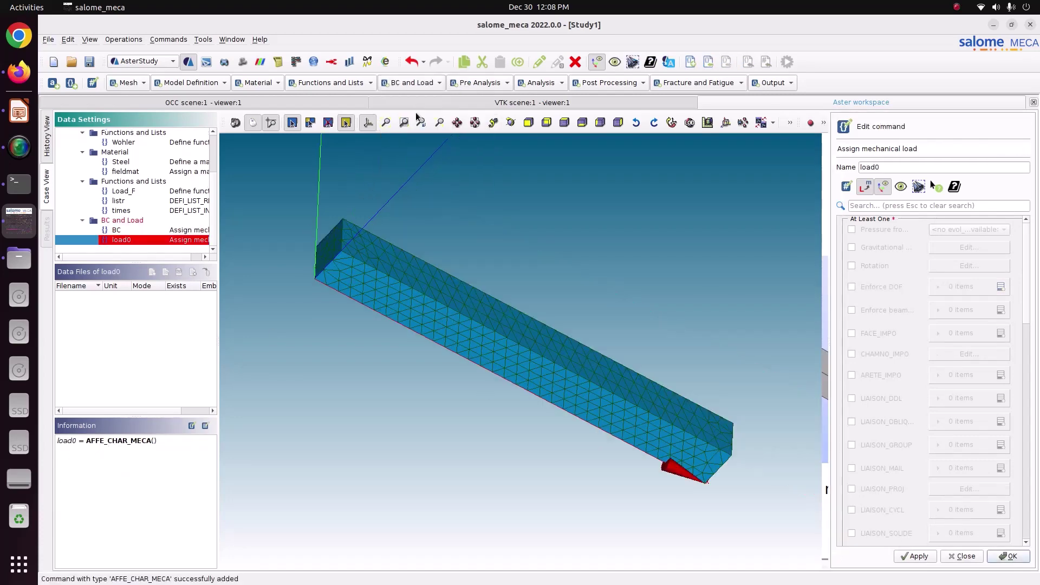
{"action": "left_click_drag", "start_coordinate": [910, 166], "coordinate": [815, 151]}
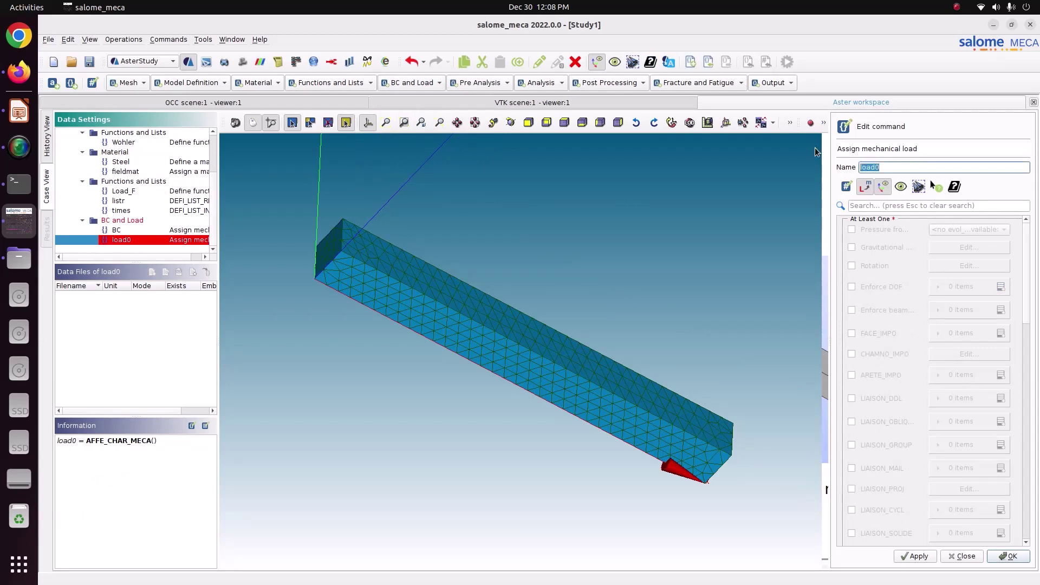
{"action": "left_click", "coordinate": [901, 206]}
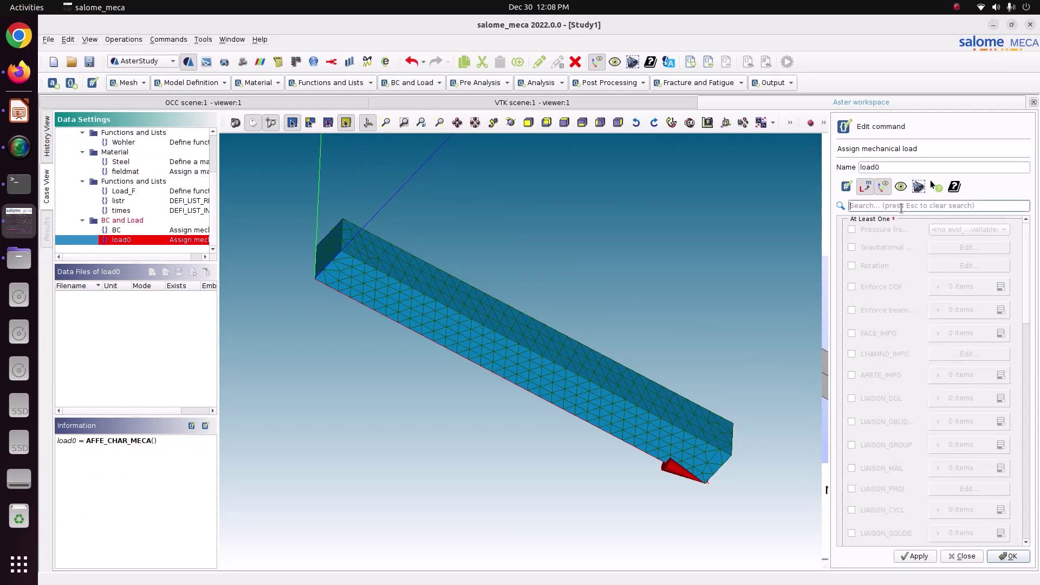
{"action": "type", "text": "FOrce"}
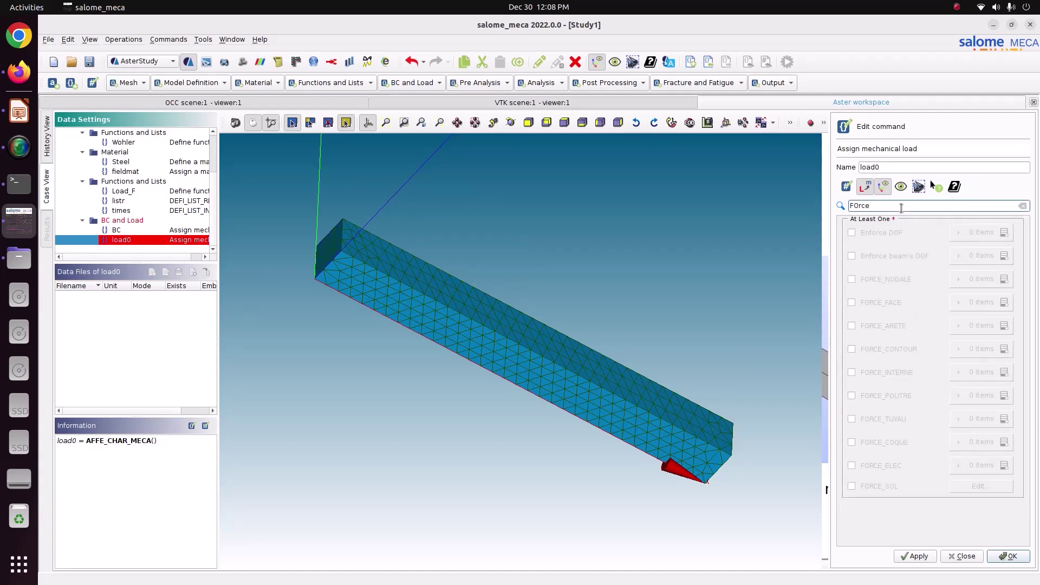
{"action": "key", "text": "ctrl+a"}
{"action": "key", "text": "BackSpace"}
{"action": "type", "text": "Forv"}
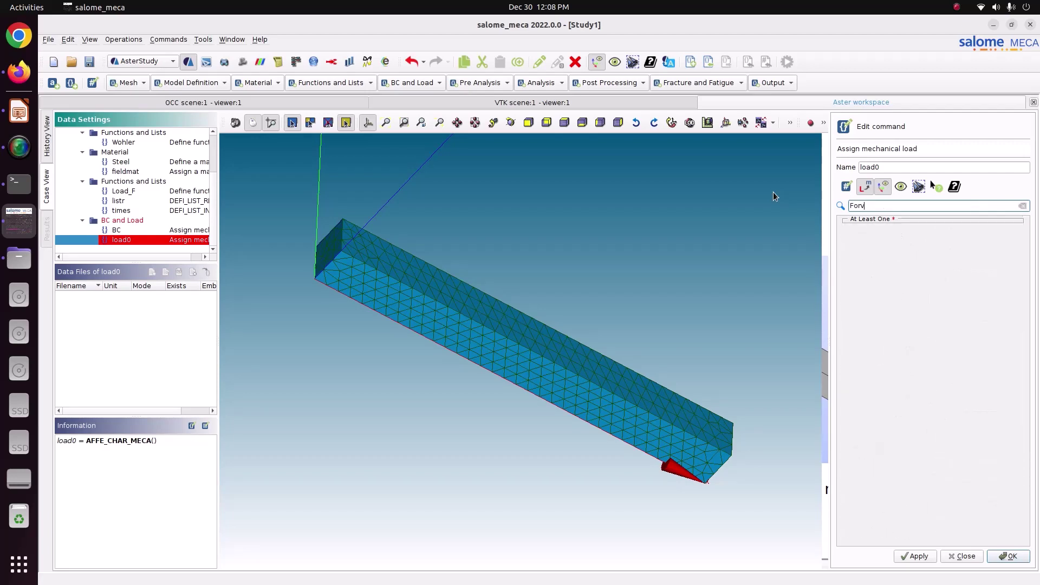
{"action": "key", "text": "BackSpace"}
{"action": "type", "text": "c"}
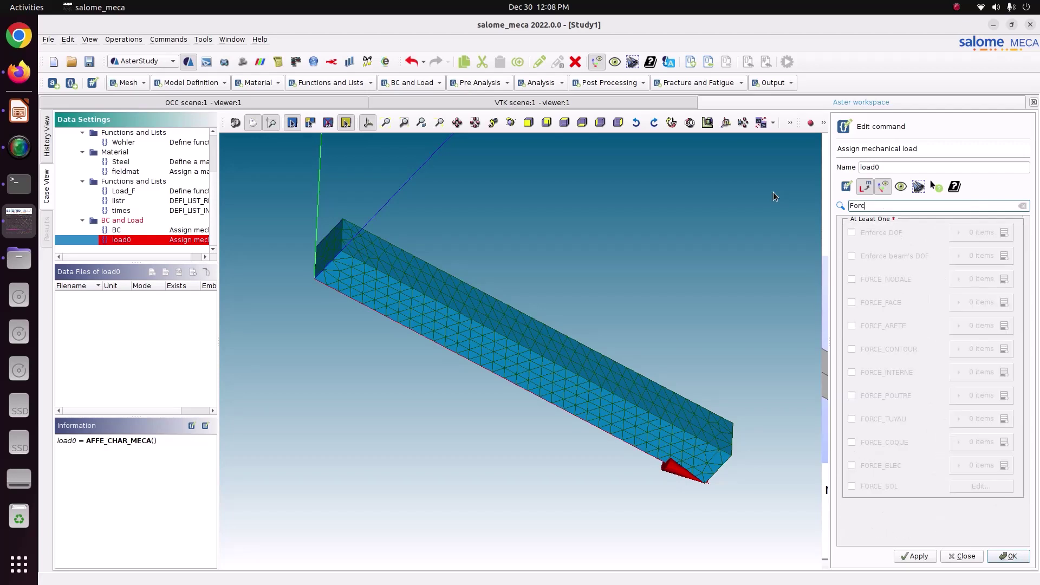
Add a FORCE_FACE item to load0 and apply it to the 2D element group load.
{"action": "left_click", "coordinate": [863, 303]}
{"action": "left_click", "coordinate": [1003, 302]}
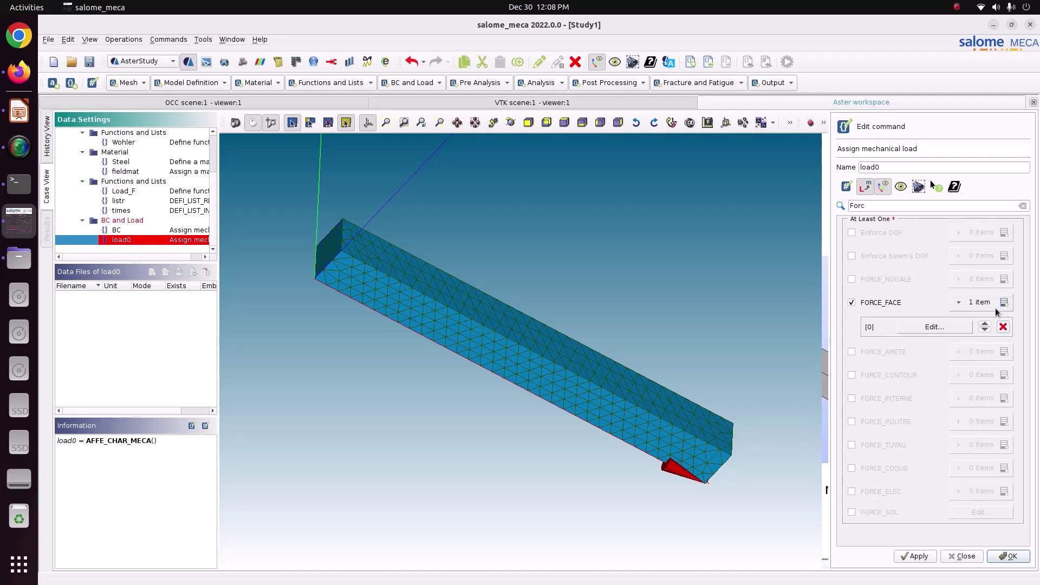
{"action": "left_click", "coordinate": [952, 326]}
{"action": "left_click", "coordinate": [866, 233]}
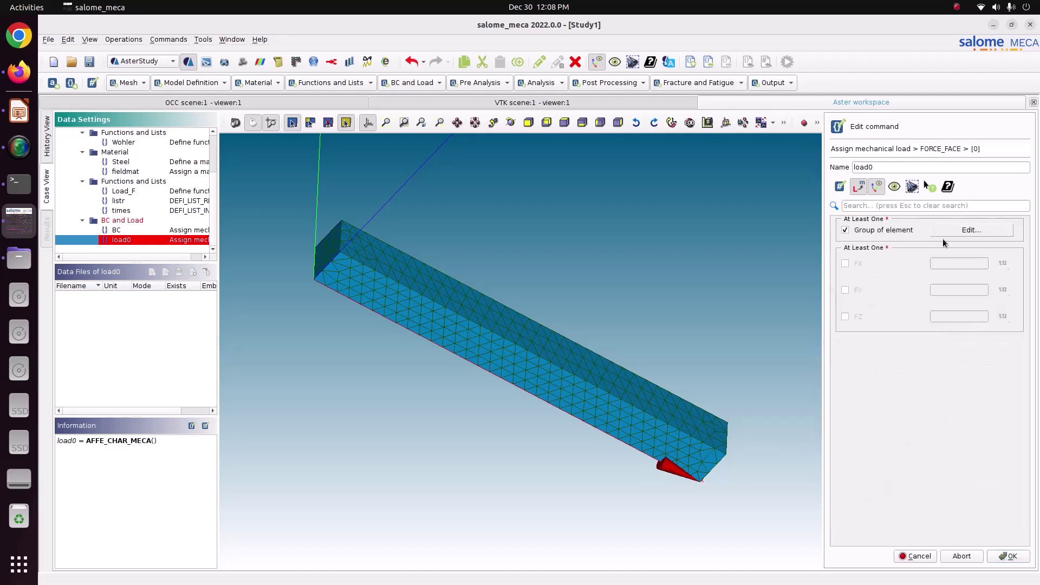
{"action": "left_click", "coordinate": [958, 232]}
{"action": "left_click", "coordinate": [860, 275]}
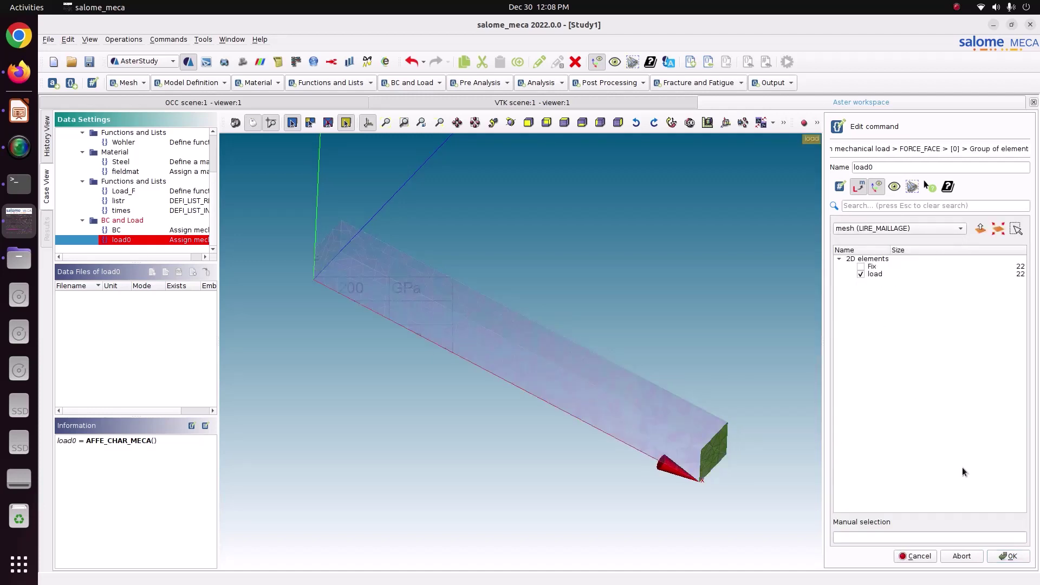
{"action": "left_click", "coordinate": [1006, 555]}
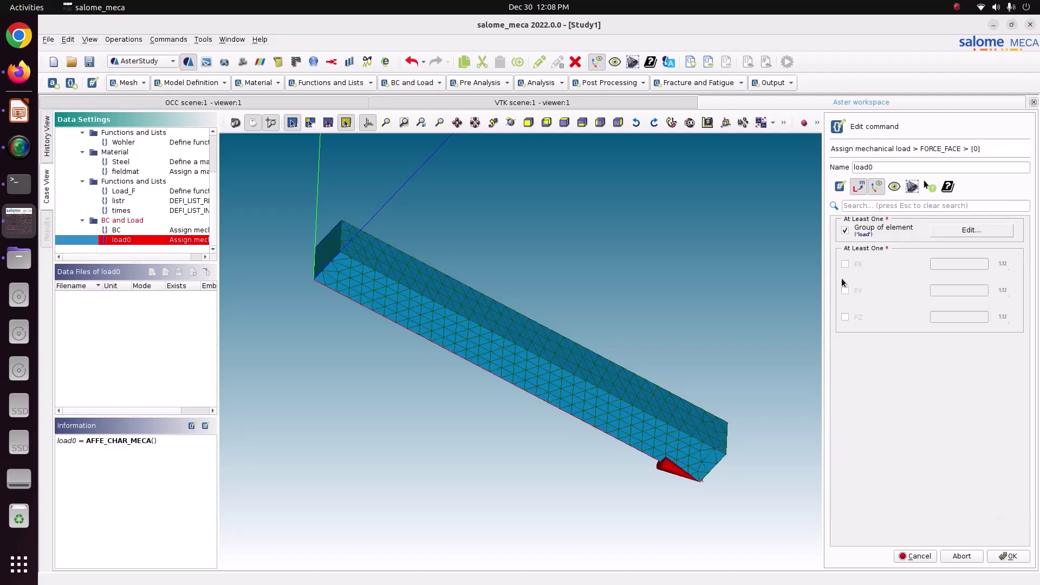
Enable the FX component of the face force and start a new variable for its value.
{"action": "left_click", "coordinate": [845, 265]}
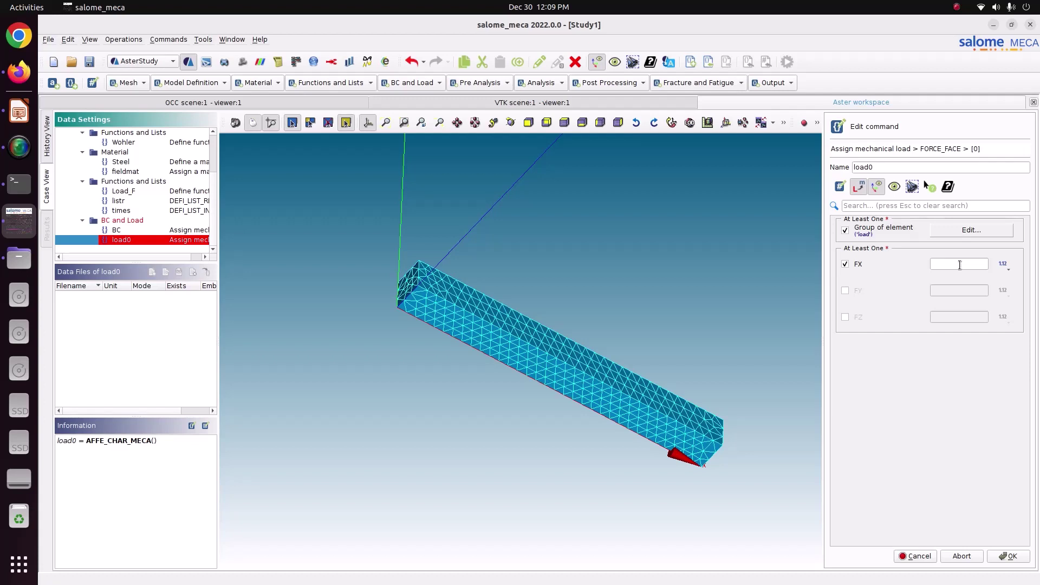
{"action": "left_click", "coordinate": [1000, 265]}
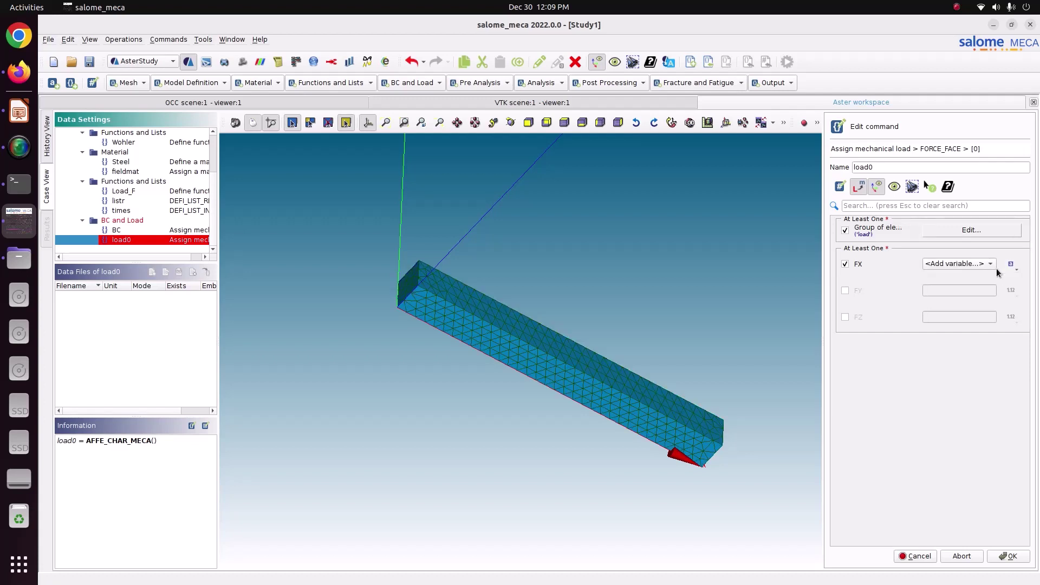
{"action": "left_click", "coordinate": [962, 265]}
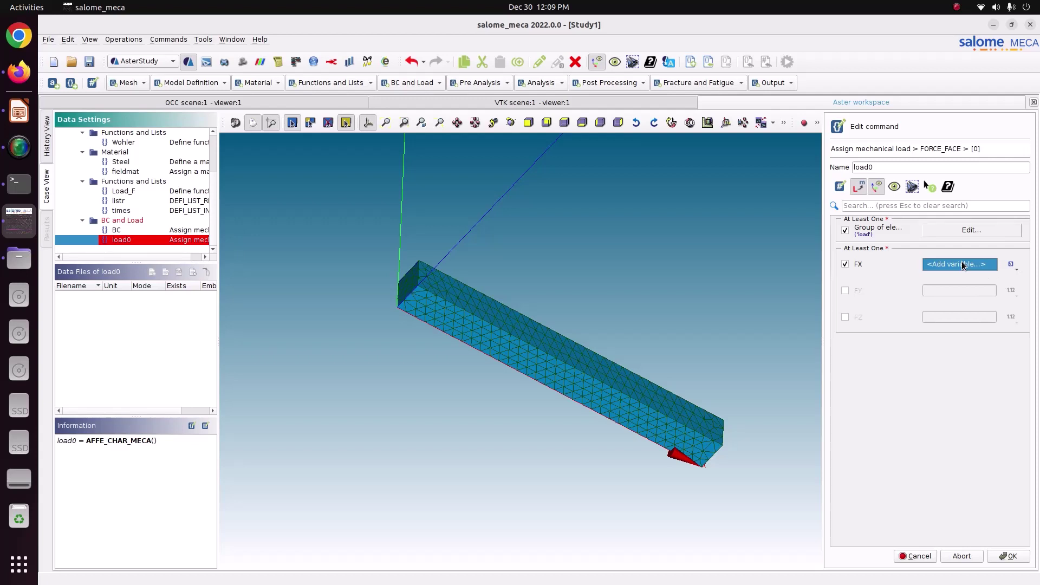
{"action": "left_click", "coordinate": [943, 263]}
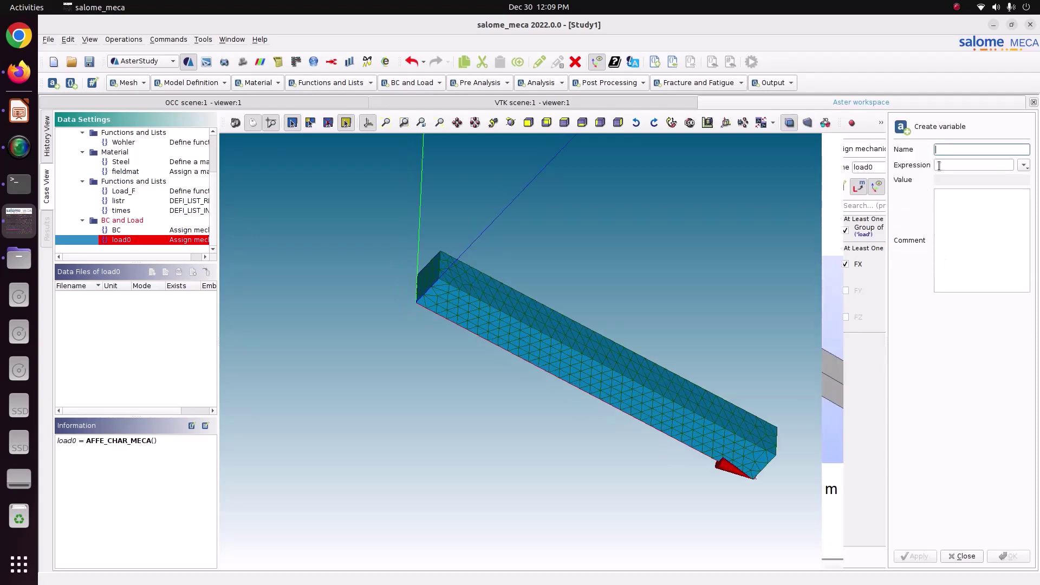
Name the variable Force and set its expression to 1000/(0.1*0.1), checking the load on the LibreOffice Impress slide.
{"action": "type", "text": "Force"}
{"action": "left_click", "coordinate": [945, 165]}
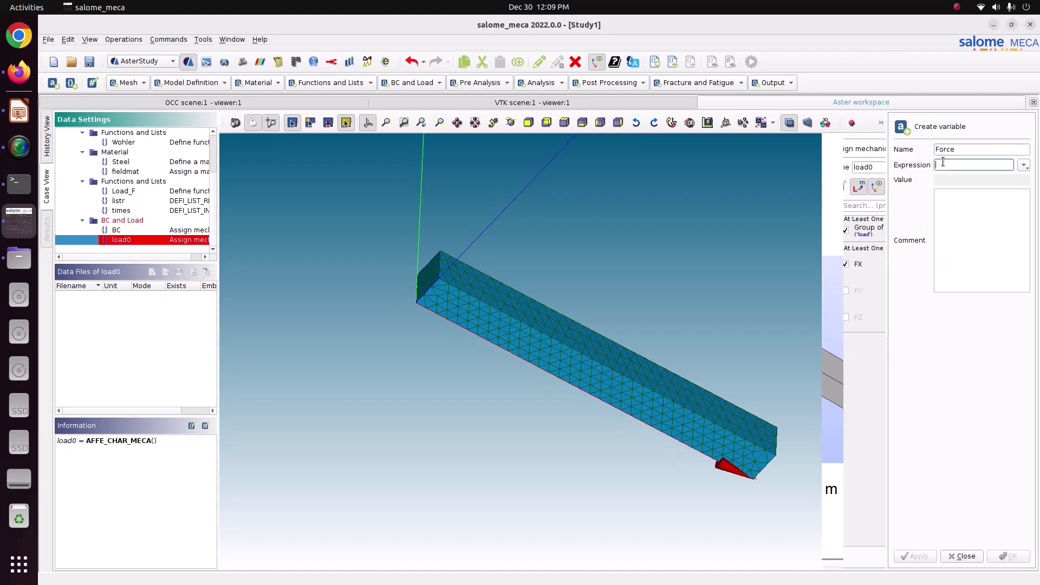
{"action": "left_click", "coordinate": [16, 120]}
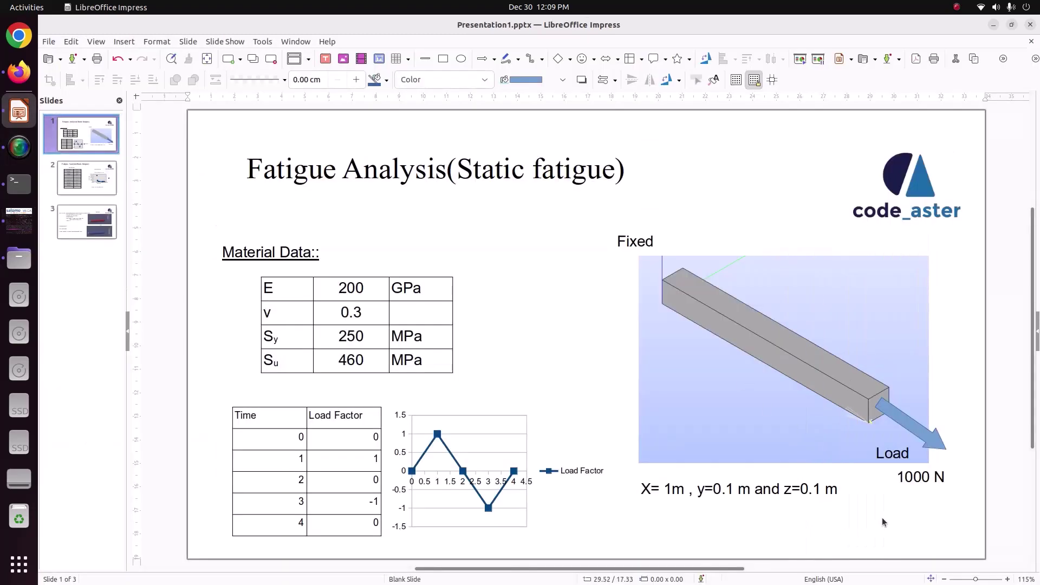
{"action": "left_click", "coordinate": [24, 231]}
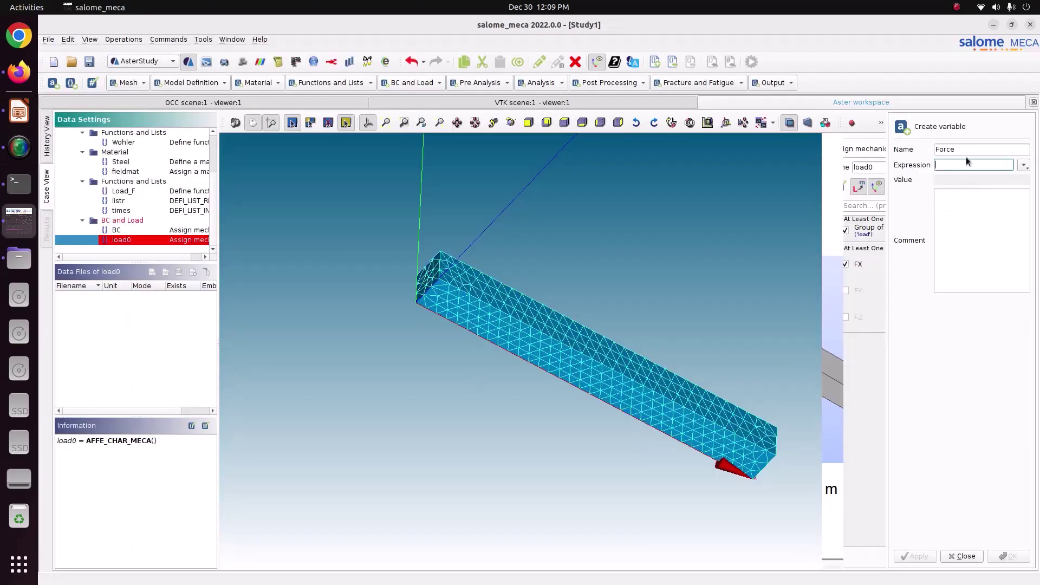
{"action": "type", "text": "1000"}
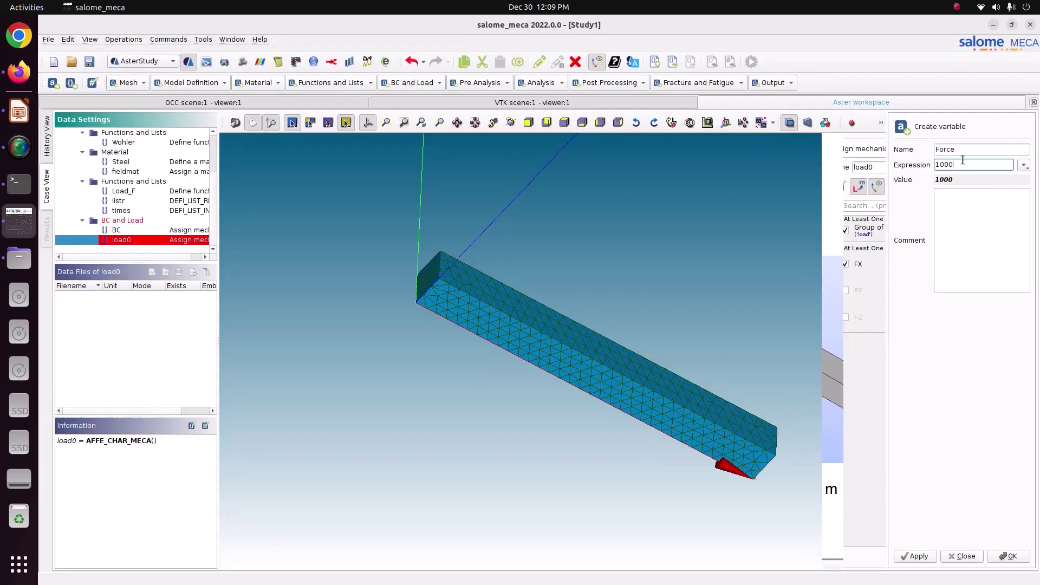
{"action": "type", "text": "/"}
{"action": "type", "text": "((1"}
{"action": "type", "text": "*0.1)"}
Store the Force variable as the FX value and save the load0 command.
{"action": "left_click_drag", "start_coordinate": [1015, 180], "coordinate": [936, 185]}
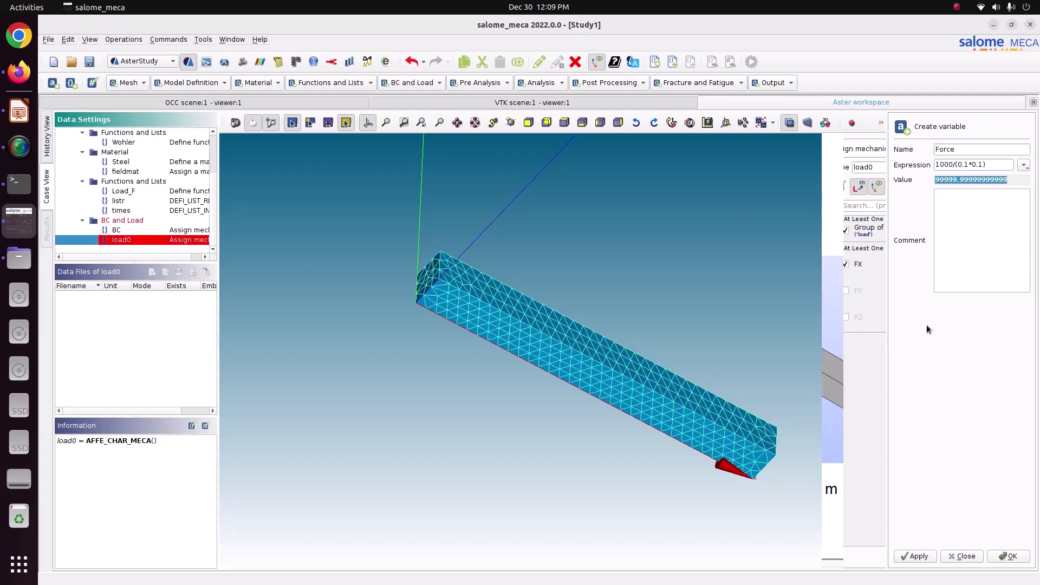
{"action": "left_click", "coordinate": [916, 557]}
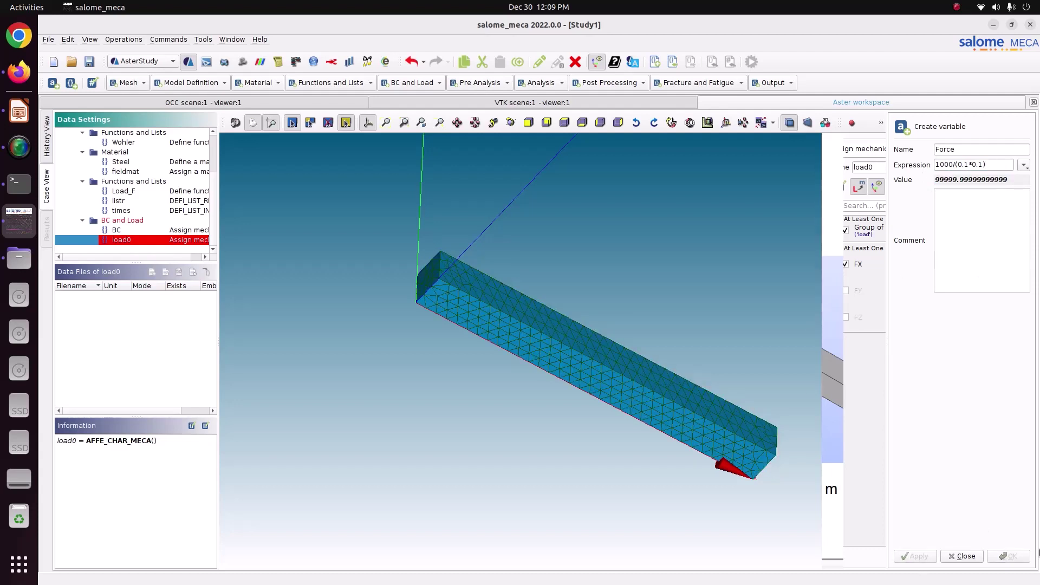
{"action": "left_click", "coordinate": [962, 556]}
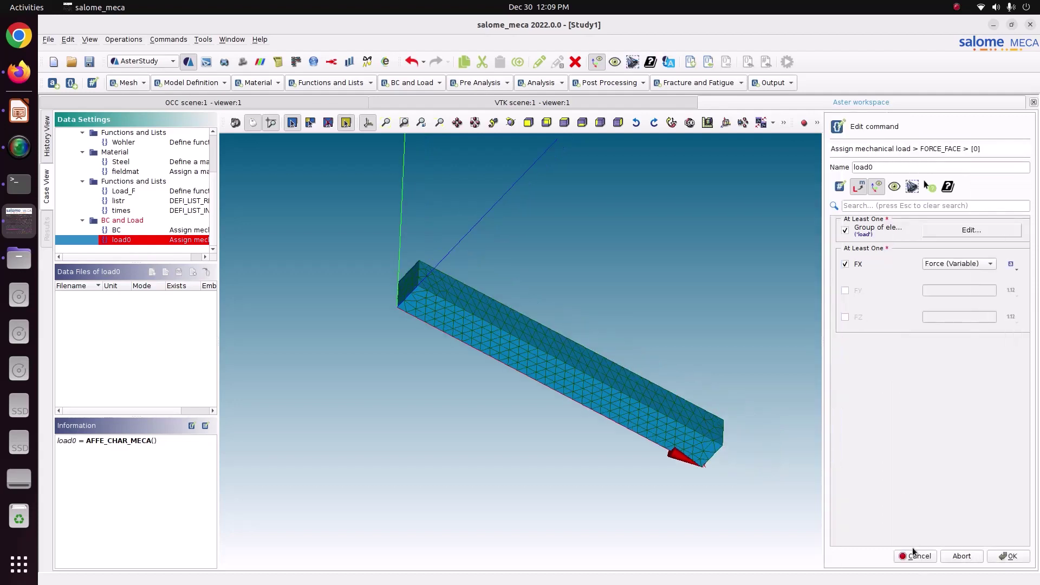
{"action": "left_click", "coordinate": [1025, 557]}
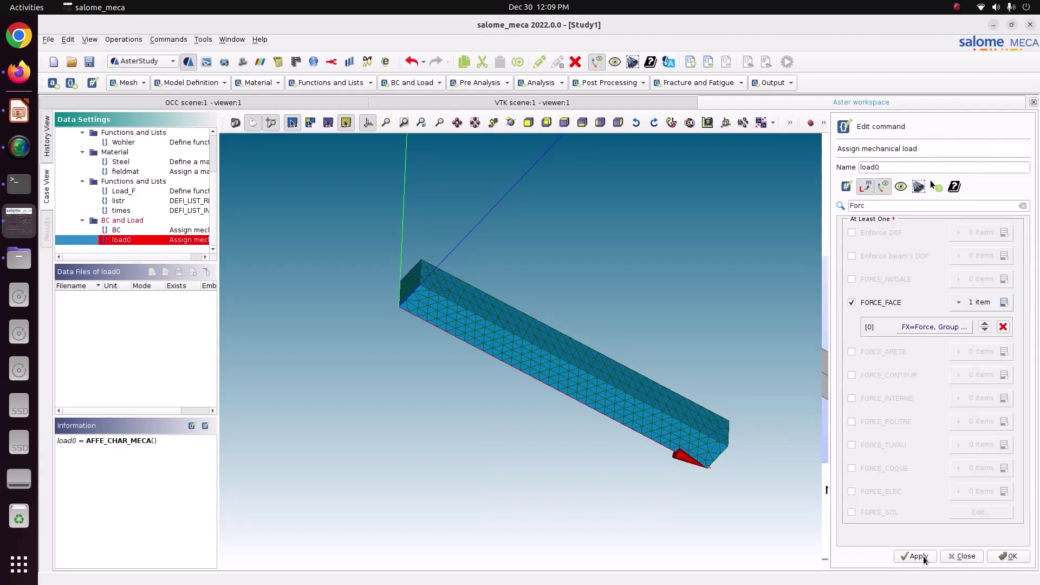
{"action": "left_click", "coordinate": [1020, 557]}
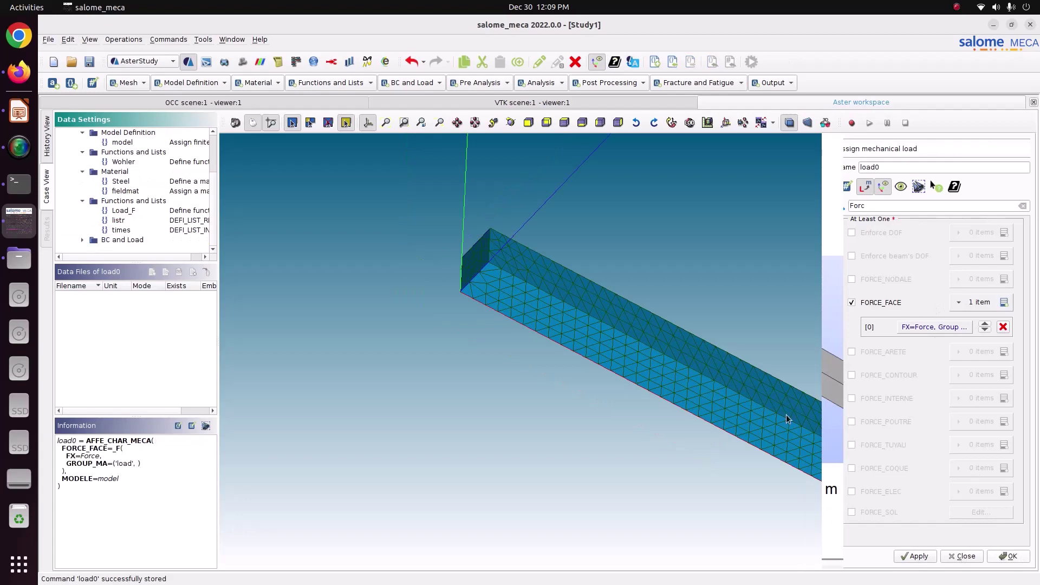
Review the beam's loaded end, the load case slide in LibreOffice Impress and the BC and Load entries of the study.
{"action": "scroll", "coordinate": [444, 265], "scroll_direction": "down", "scroll_amount": 2}
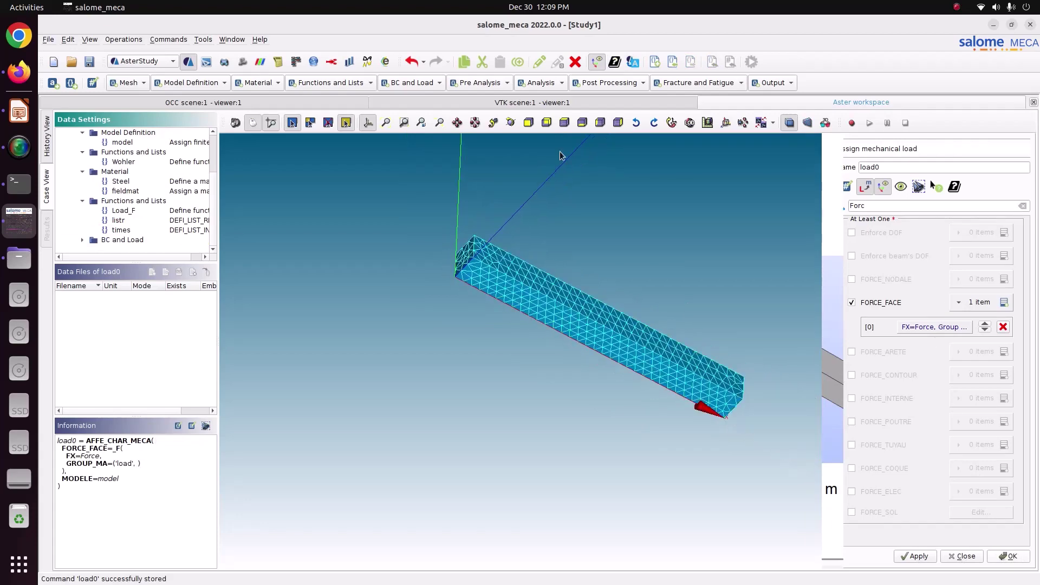
{"action": "left_click", "coordinate": [511, 123]}
{"action": "left_click_drag", "start_coordinate": [687, 305], "coordinate": [459, 247]}
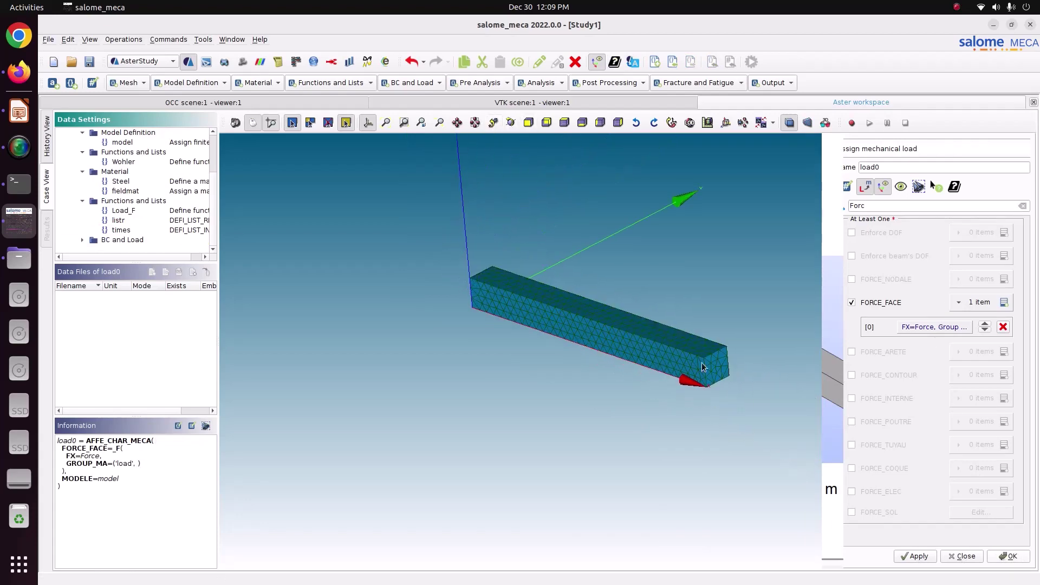
{"action": "left_click", "coordinate": [22, 117]}
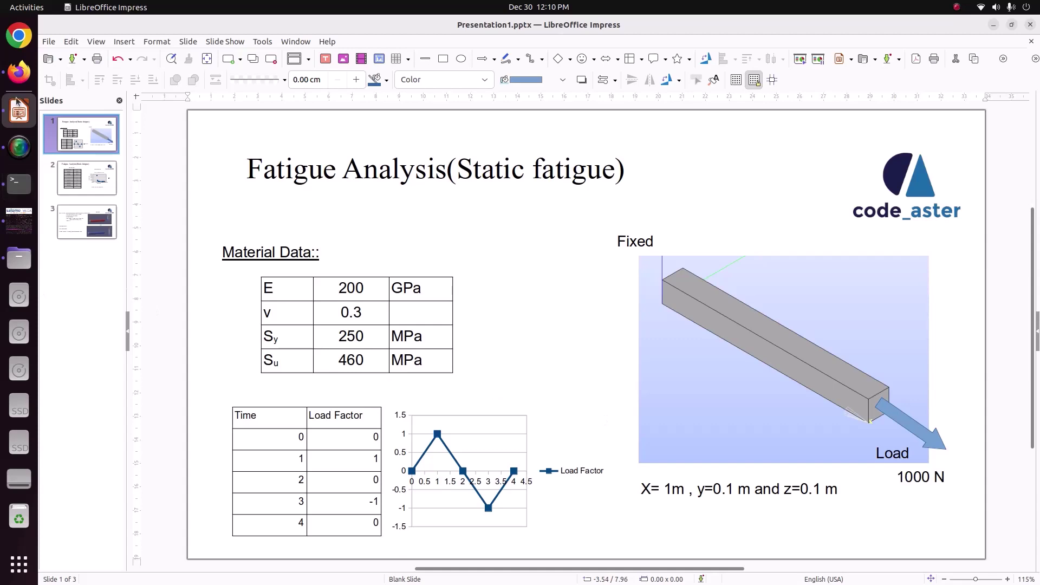
{"action": "key", "text": "alt+Tab"}
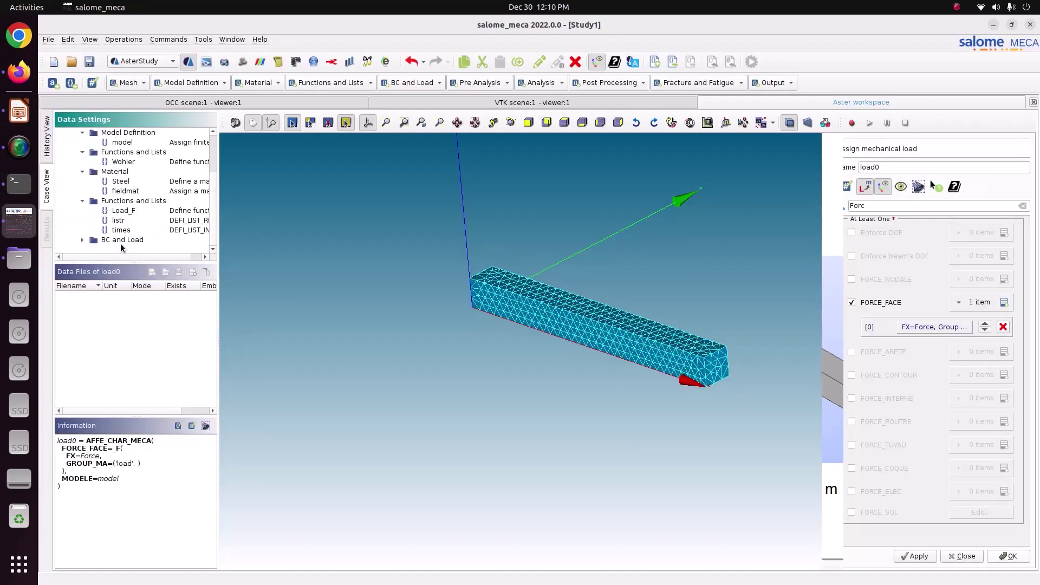
{"action": "left_click", "coordinate": [83, 239]}
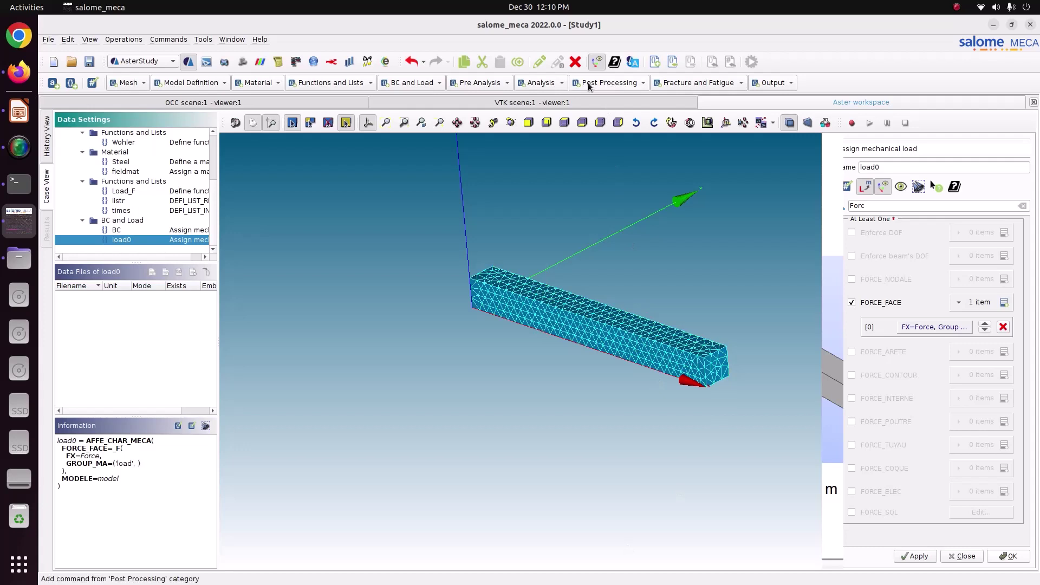
Add a Static mechanical analysis command and enable its material field with fieldmat.
{"action": "left_click", "coordinate": [562, 82]}
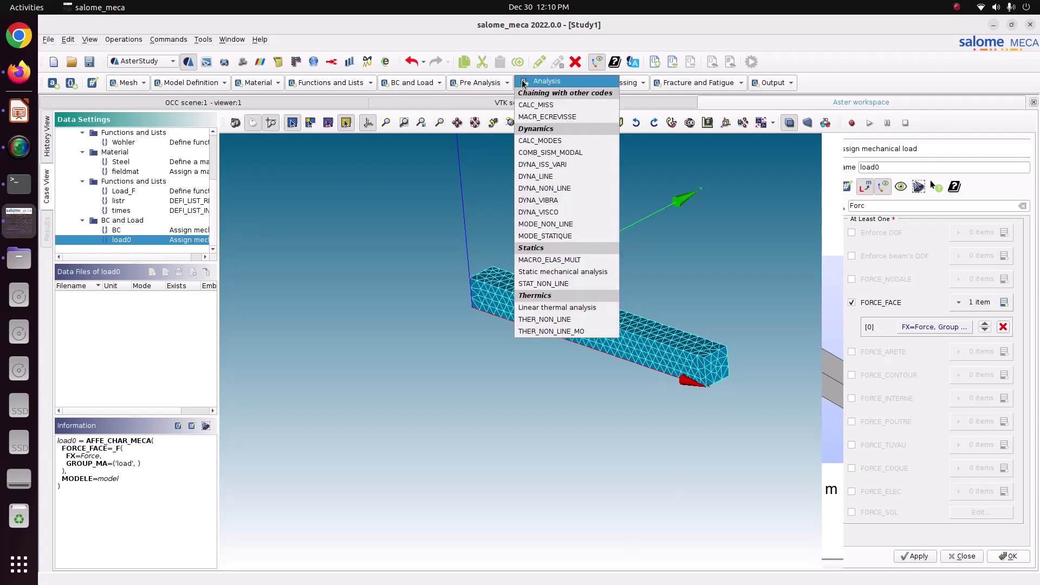
{"action": "left_click", "coordinate": [553, 274]}
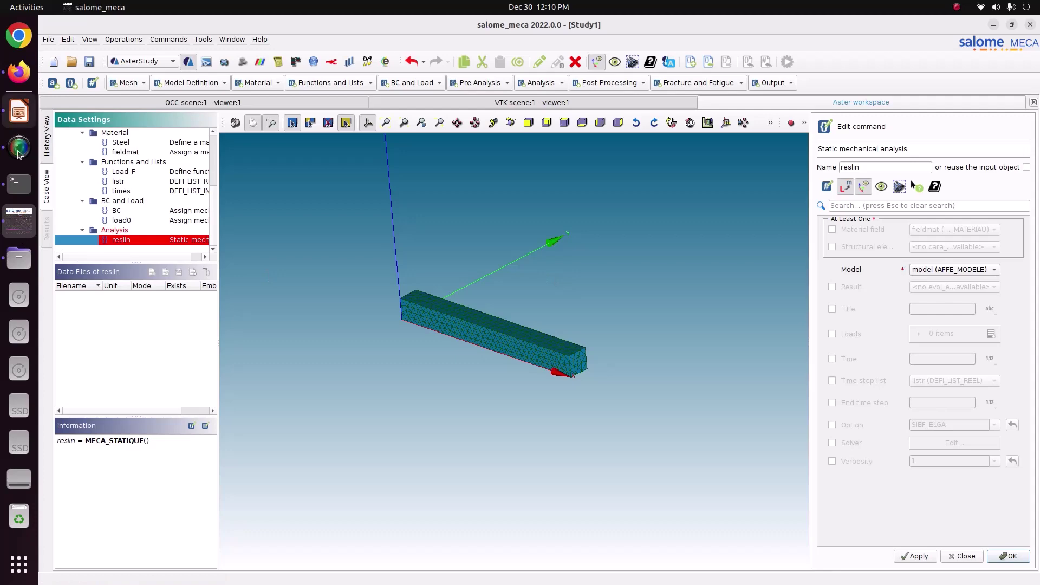
{"action": "left_click", "coordinate": [19, 112]}
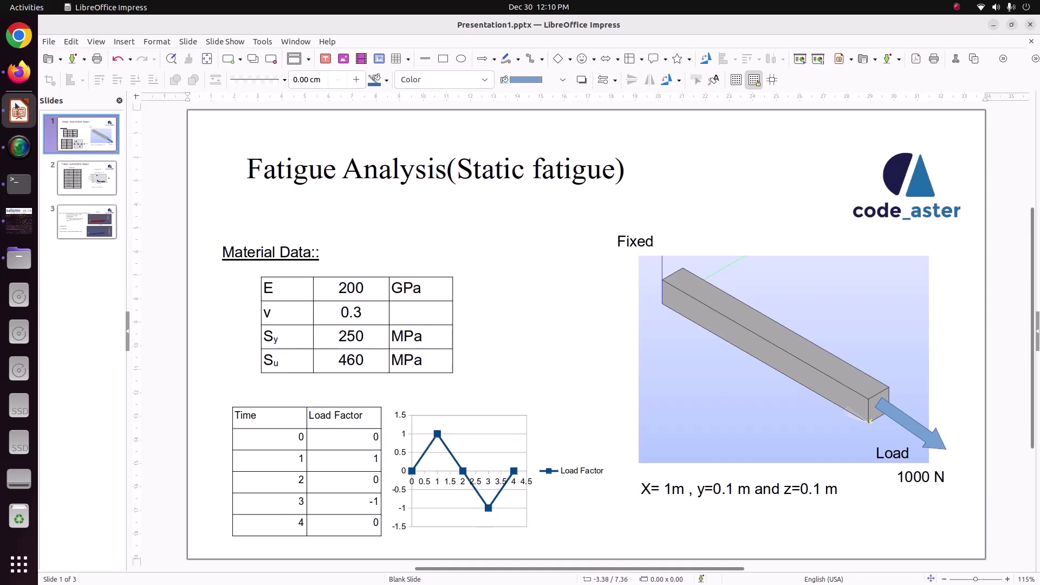
{"action": "left_click", "coordinate": [17, 224]}
{"action": "left_click", "coordinate": [876, 230]}
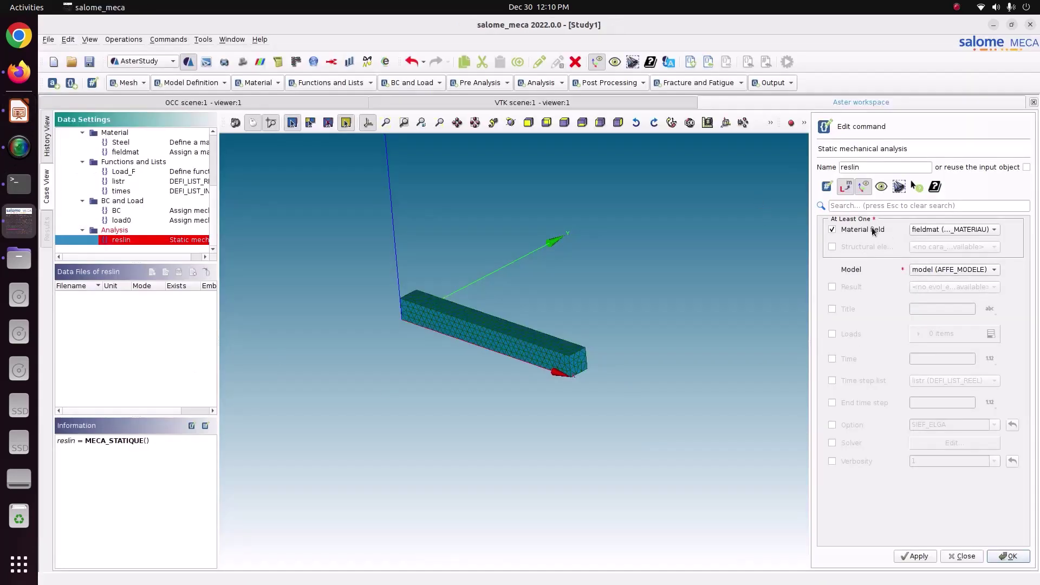
Add two load items to the static analysis and assign BC to the first one.
{"action": "left_click", "coordinate": [832, 334]}
{"action": "left_click", "coordinate": [991, 334]}
{"action": "left_click", "coordinate": [991, 335]}
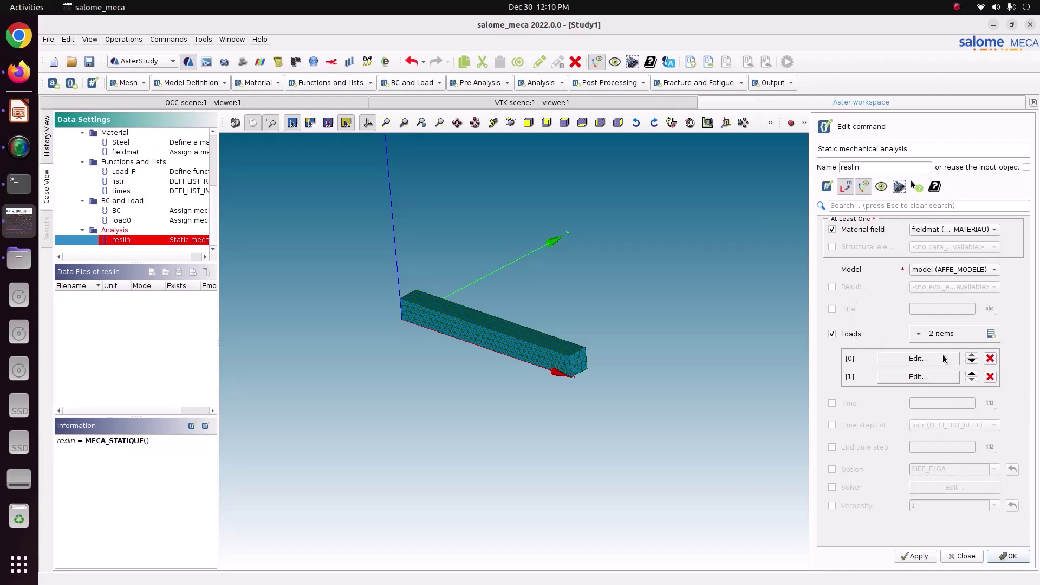
{"action": "left_click", "coordinate": [945, 358]}
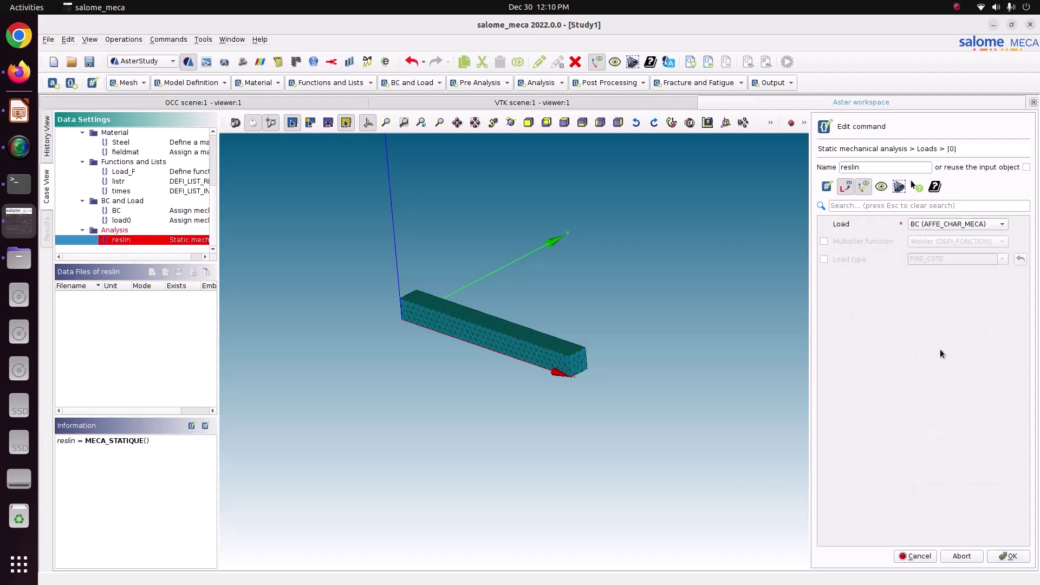
{"action": "left_click", "coordinate": [1007, 557]}
Assign load0 to the second load item with Load_F as its multiplier function.
{"action": "left_click", "coordinate": [919, 377]}
{"action": "left_click", "coordinate": [924, 225]}
{"action": "left_click", "coordinate": [924, 237]}
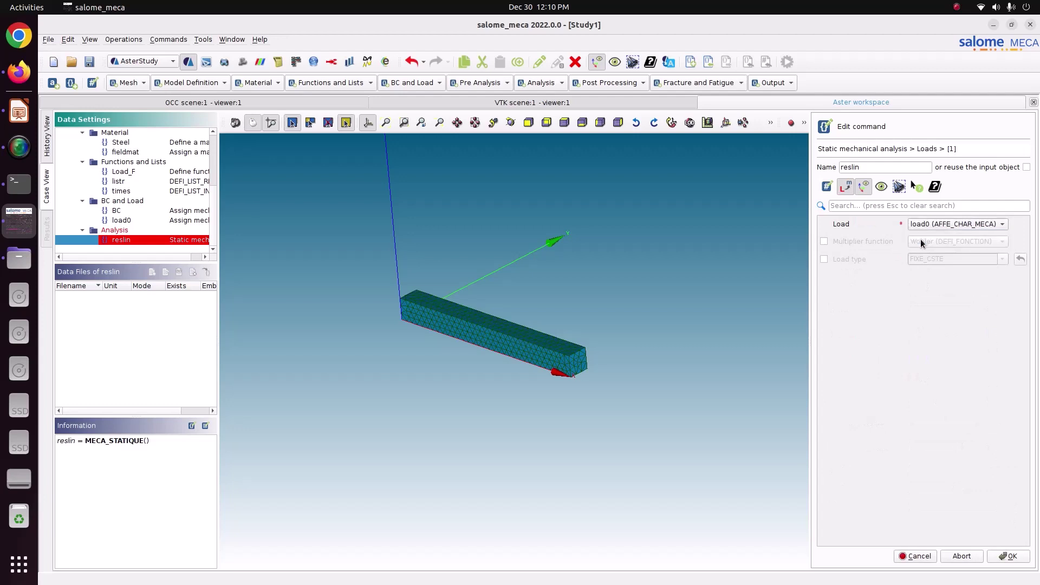
{"action": "left_click", "coordinate": [846, 242]}
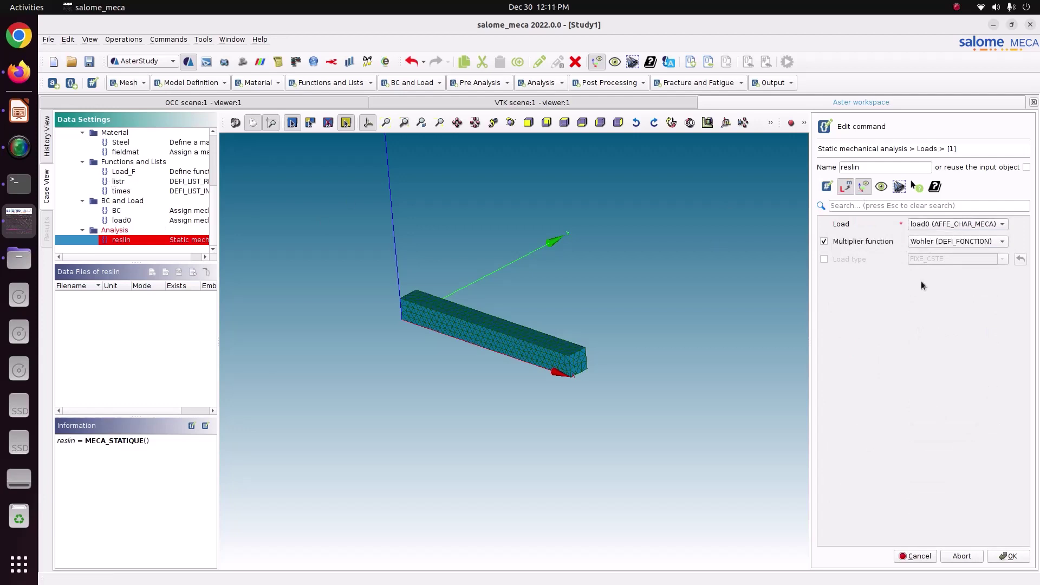
{"action": "left_click", "coordinate": [964, 241]}
{"action": "left_click", "coordinate": [952, 253]}
{"action": "left_click", "coordinate": [1006, 557]}
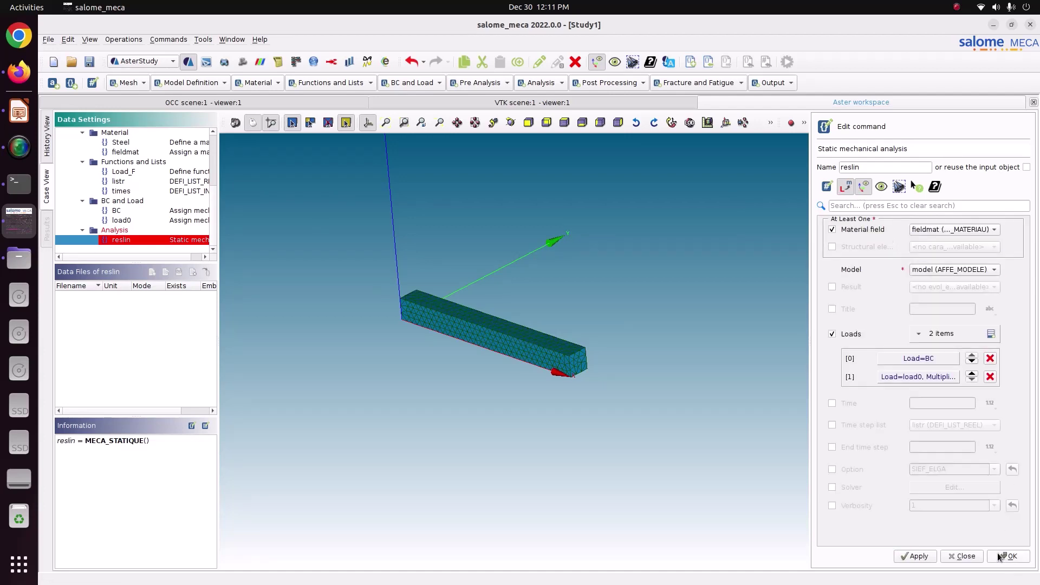
Enable the time step list listr for the static analysis and store the reslin command.
{"action": "left_click", "coordinate": [847, 428]}
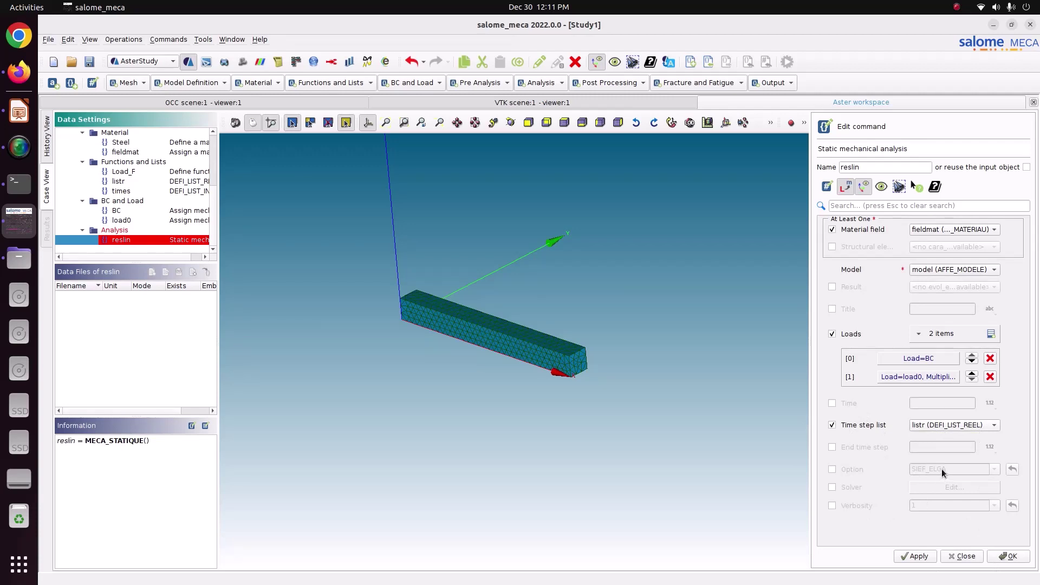
{"action": "left_click", "coordinate": [917, 556]}
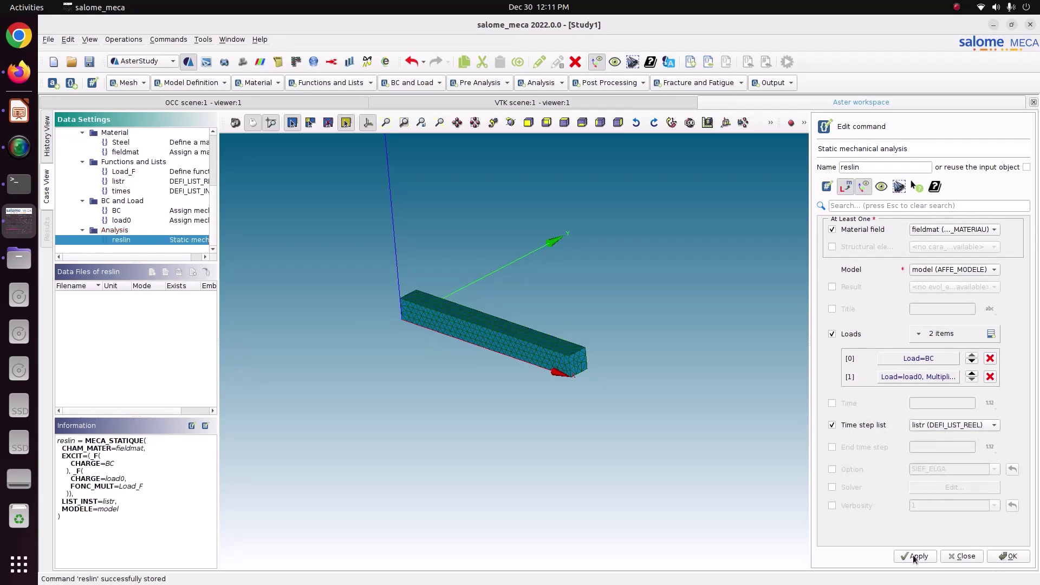
{"action": "left_click", "coordinate": [1002, 556]}
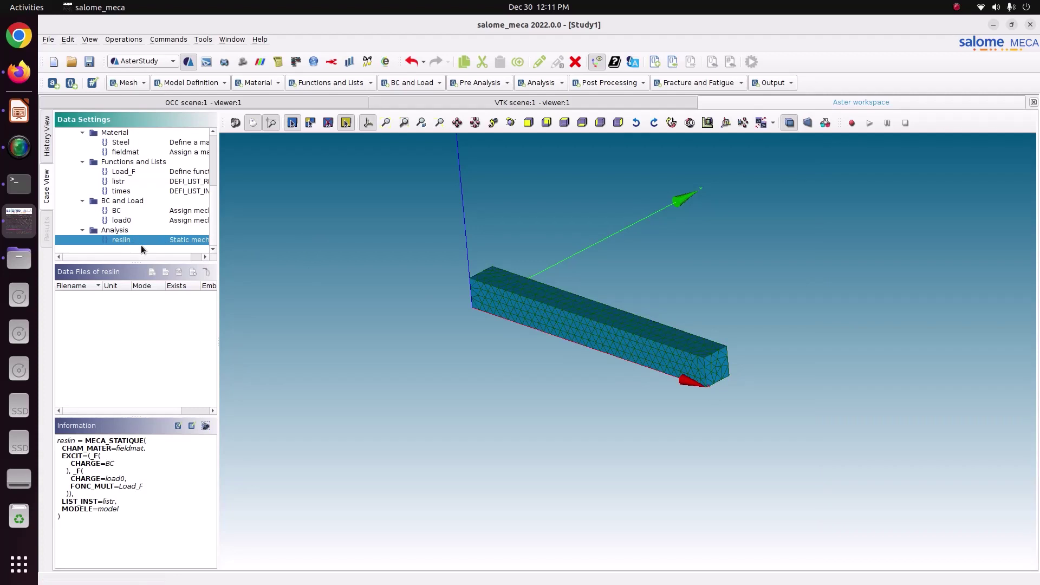
Add a CALC_CHAMP post-processing command that reuses the input object.
{"action": "left_click", "coordinate": [607, 83]}
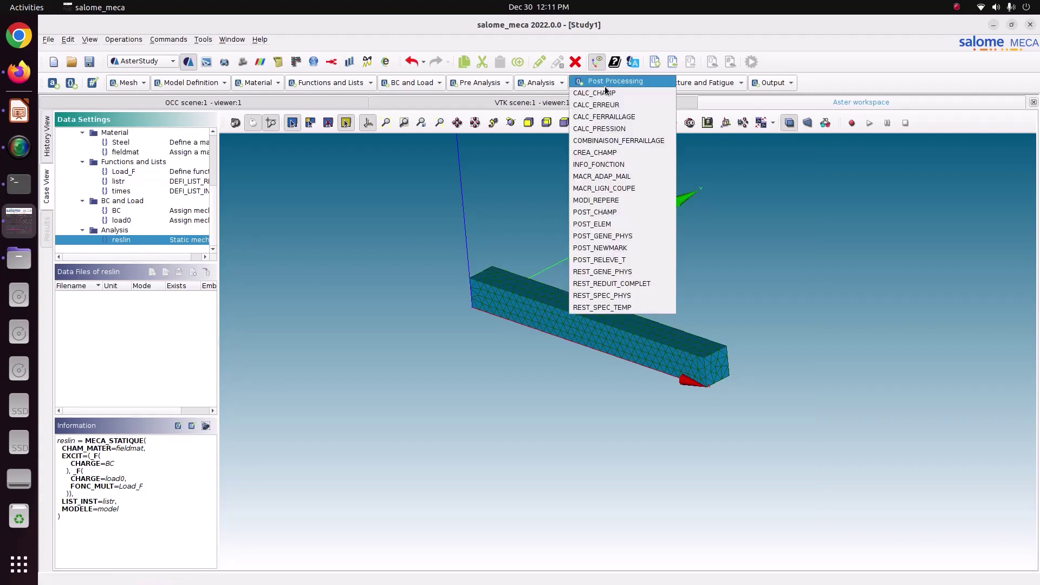
{"action": "left_click", "coordinate": [604, 98]}
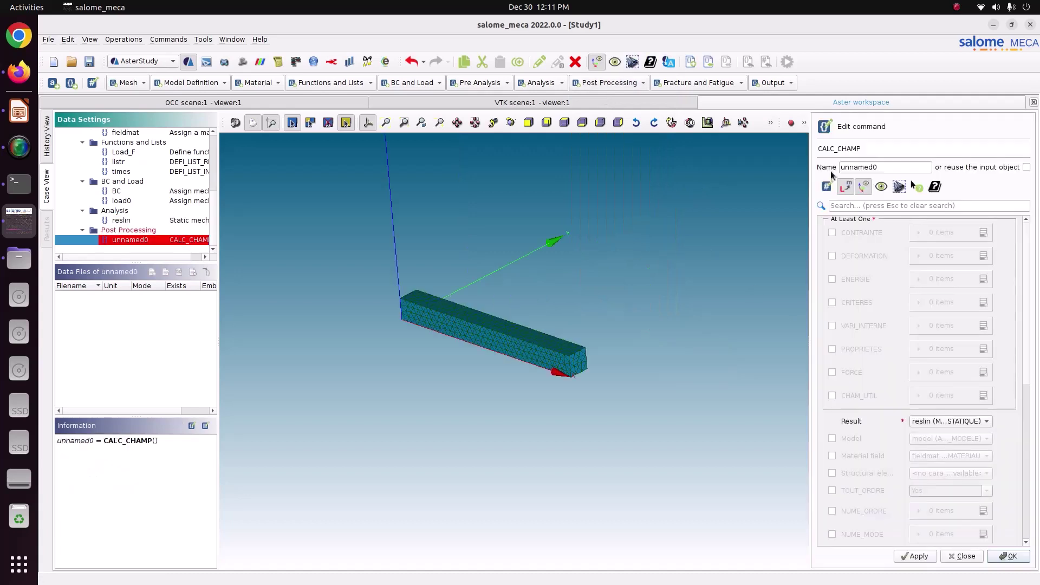
{"action": "left_click", "coordinate": [1026, 168]}
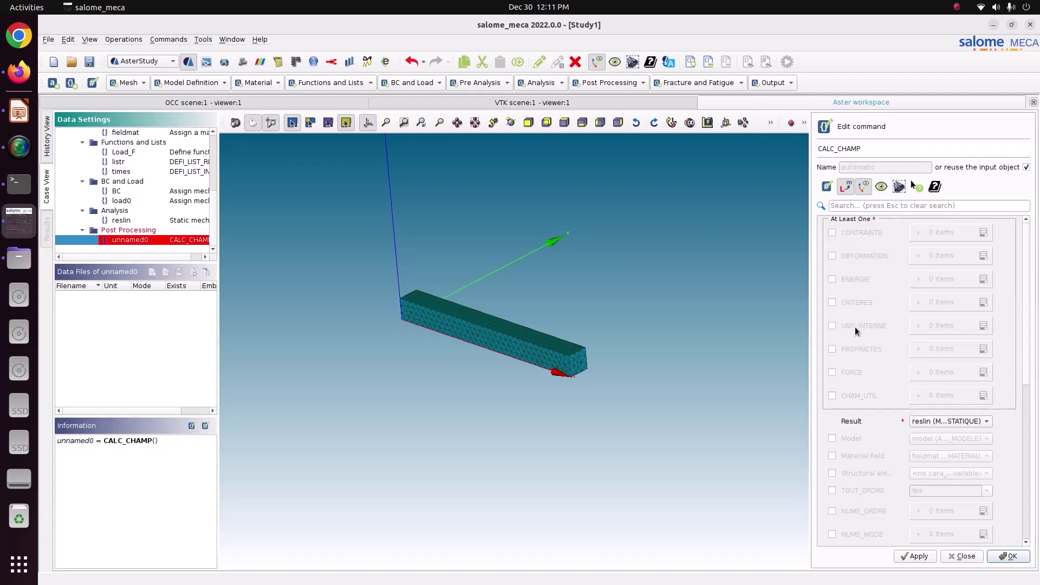
Enable CRITERES for the CALC_CHAMP command and add the two items SIEQ_ELNO and SIEQ_NOEU.
{"action": "left_click", "coordinate": [852, 304]}
{"action": "left_click", "coordinate": [983, 302]}
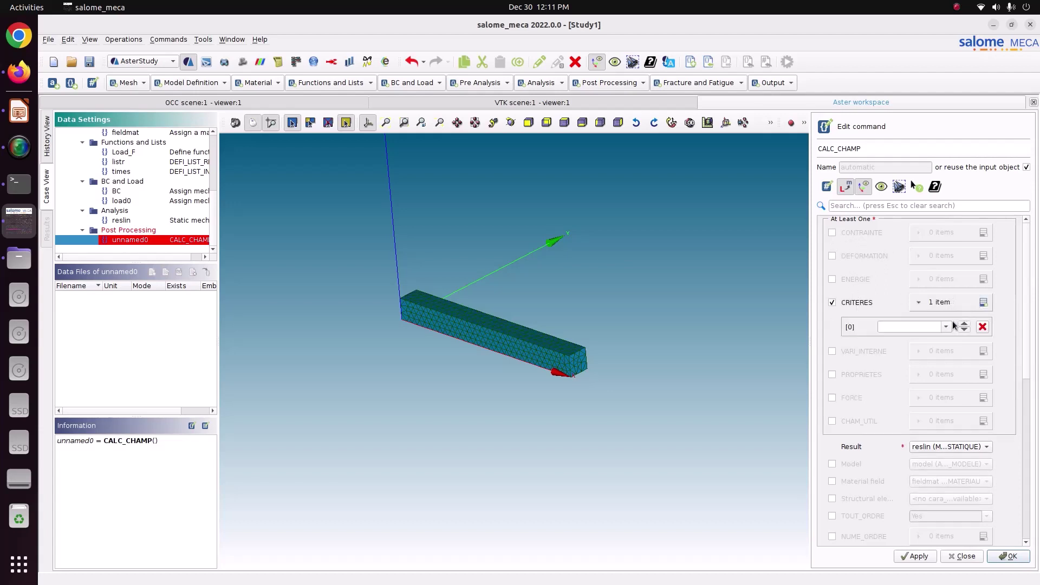
{"action": "left_click", "coordinate": [946, 327]}
{"action": "scroll", "coordinate": [911, 400], "scroll_direction": "down", "scroll_amount": 1}
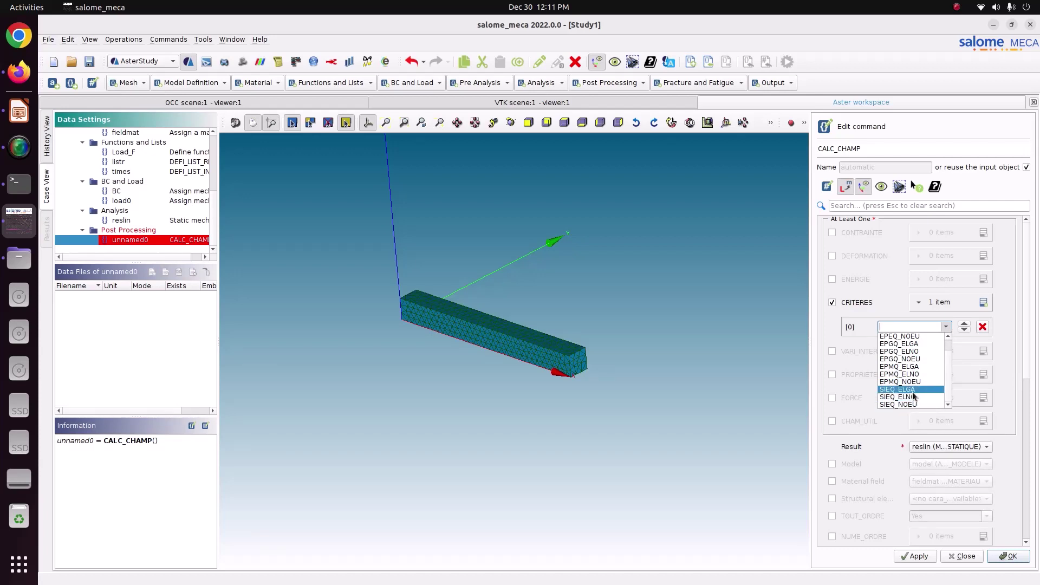
{"action": "left_click", "coordinate": [913, 397]}
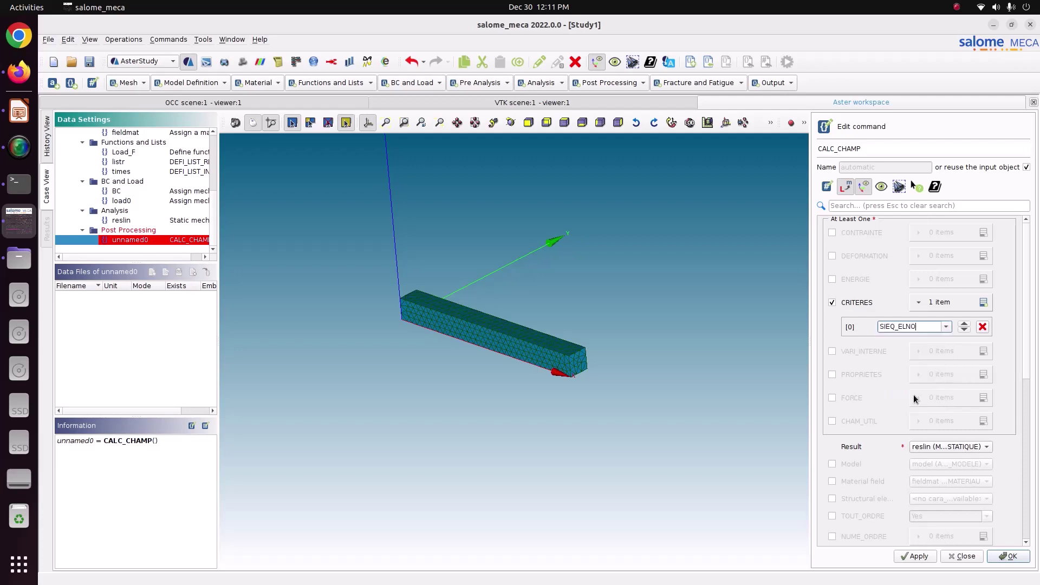
{"action": "left_click", "coordinate": [983, 304]}
{"action": "left_click", "coordinate": [946, 345]}
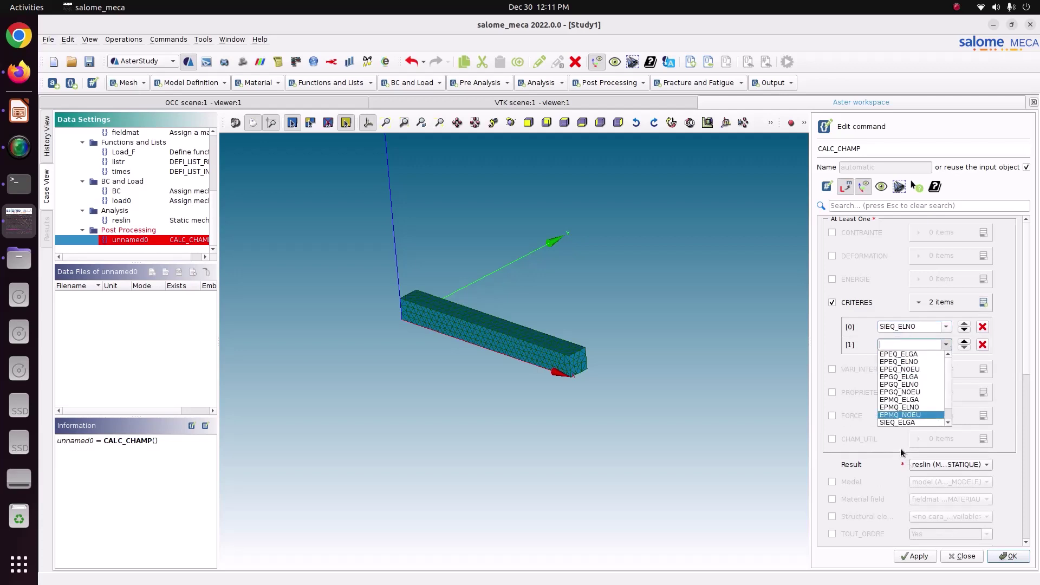
{"action": "scroll", "coordinate": [902, 426], "scroll_direction": "down", "scroll_amount": 1}
{"action": "left_click", "coordinate": [919, 422]}
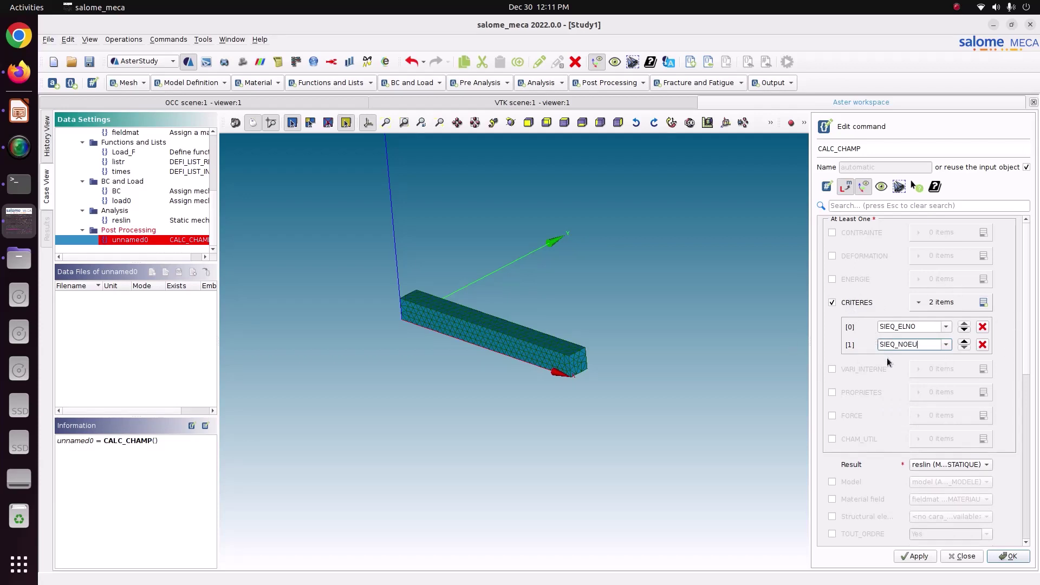
Enable the model and the material field fieldmat for CALC_CHAMP and store the command.
{"action": "left_click", "coordinate": [852, 483]}
{"action": "left_click", "coordinate": [856, 498]}
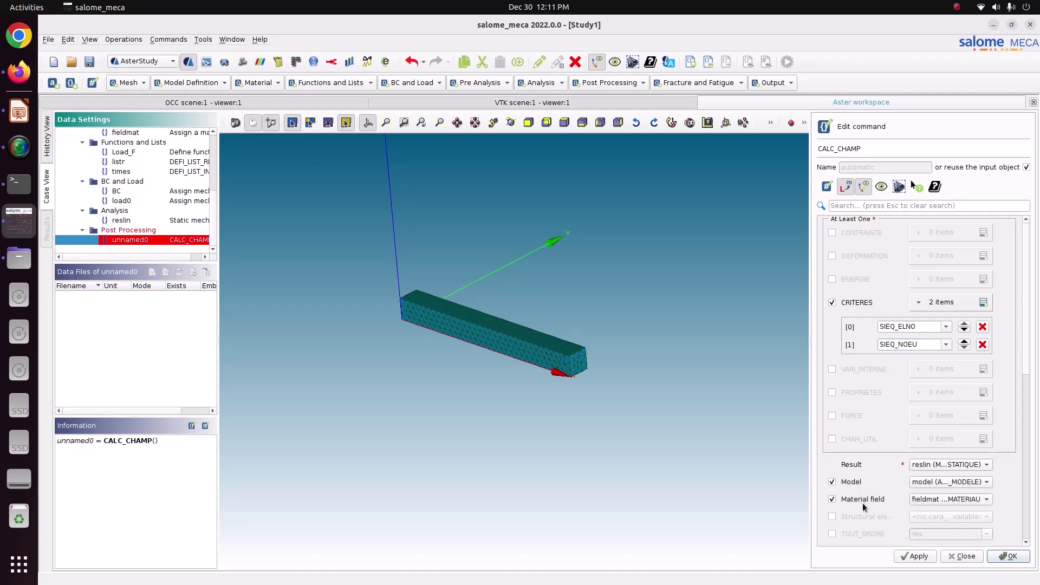
{"action": "left_click", "coordinate": [933, 558]}
{"action": "left_click", "coordinate": [1018, 557]}
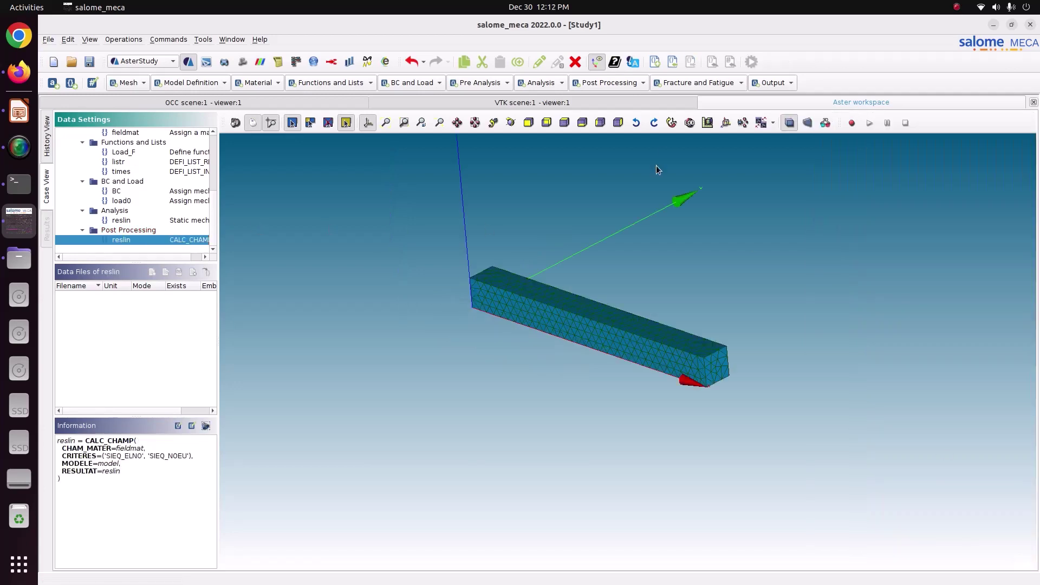
Add a Set output results command and browse to Pictures/CODE_ASTER/60_Static_fatigue for its result file location.
{"action": "left_click", "coordinate": [771, 84]}
{"action": "left_click", "coordinate": [783, 176]}
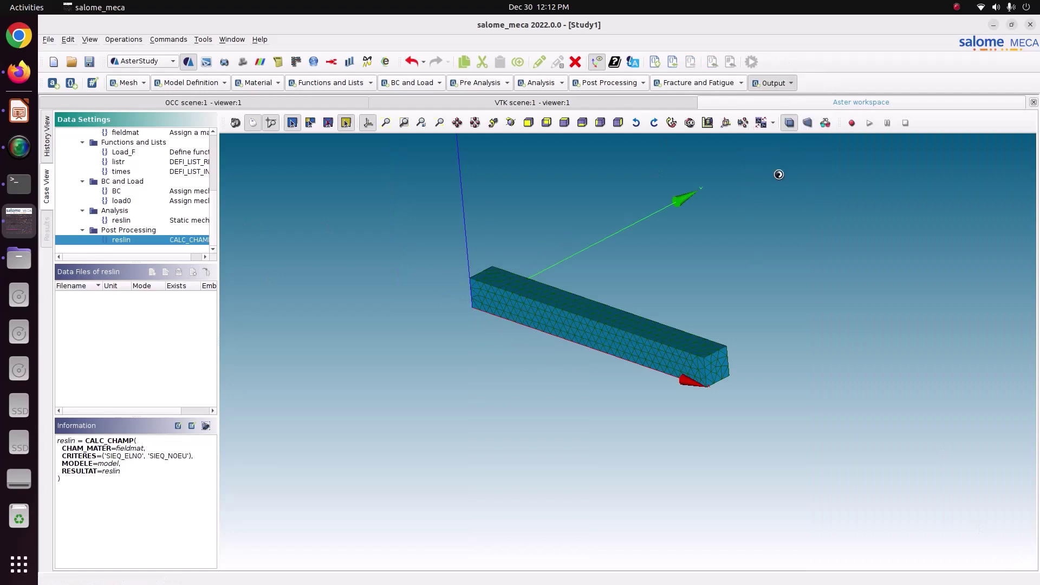
{"action": "left_click", "coordinate": [931, 223]}
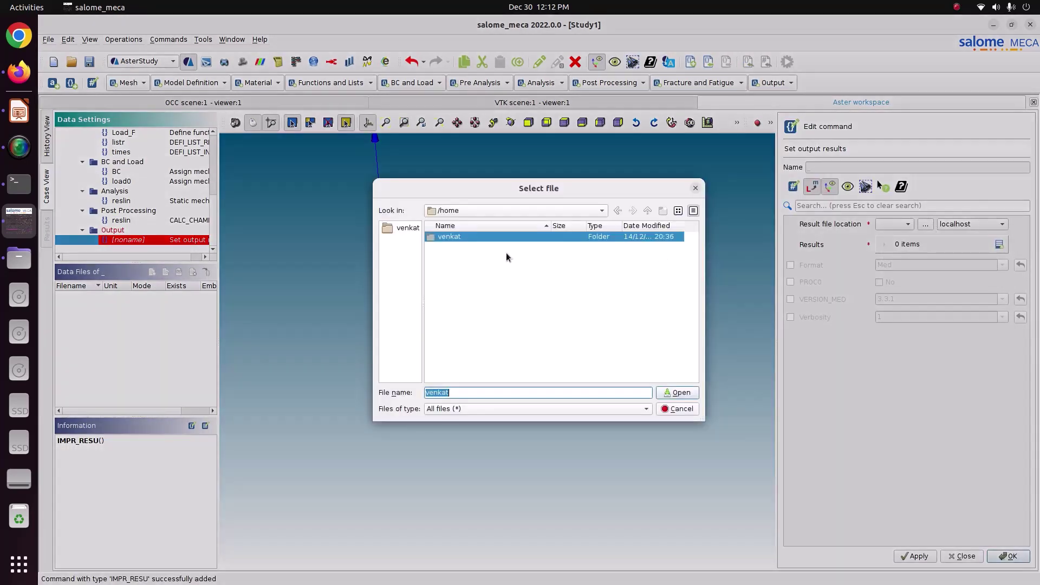
{"action": "double_click", "coordinate": [488, 240]}
{"action": "scroll", "coordinate": [466, 325], "scroll_direction": "down", "scroll_amount": 3}
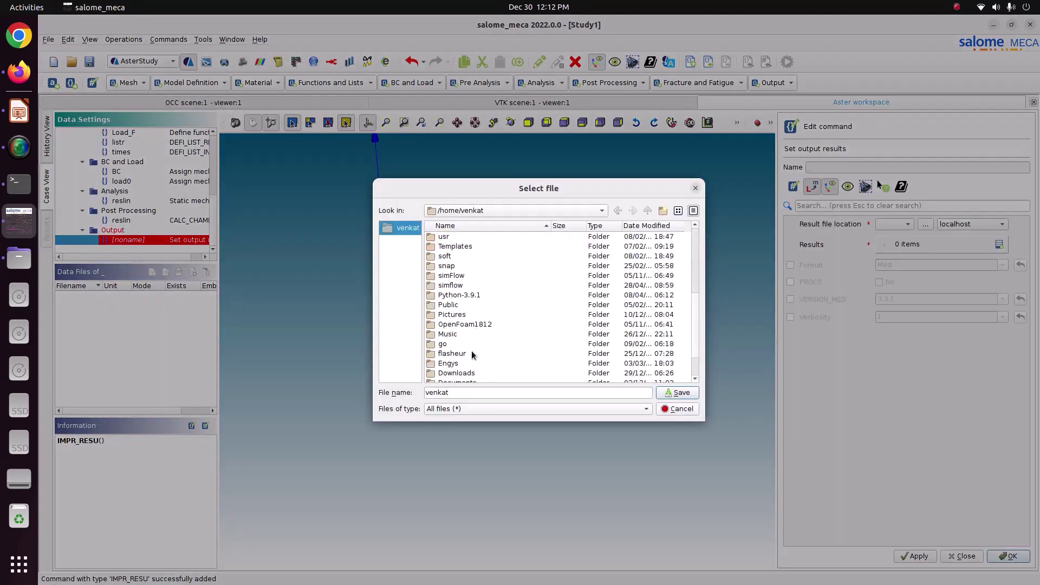
{"action": "double_click", "coordinate": [461, 304]}
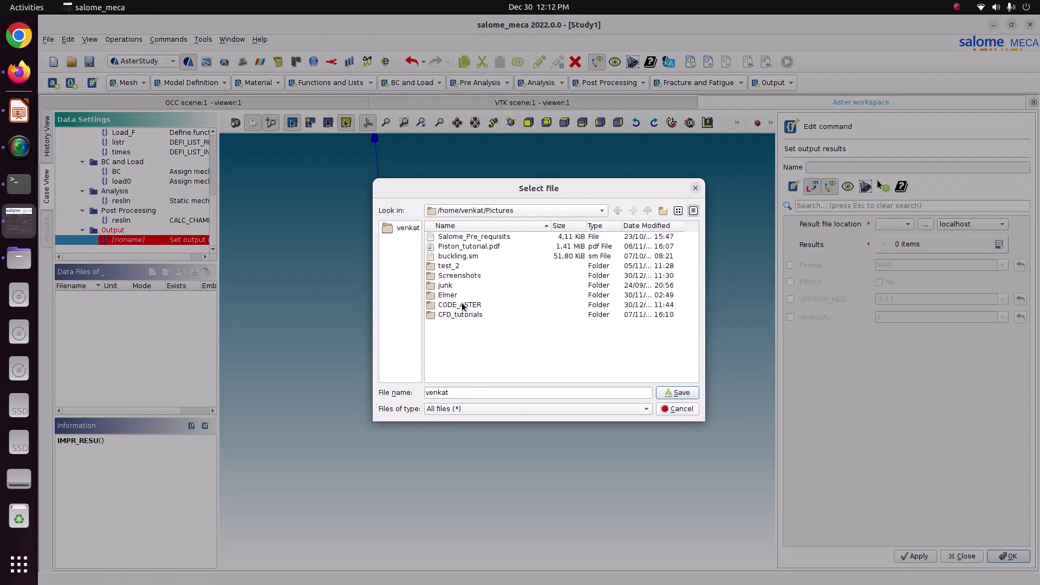
{"action": "double_click", "coordinate": [461, 314]}
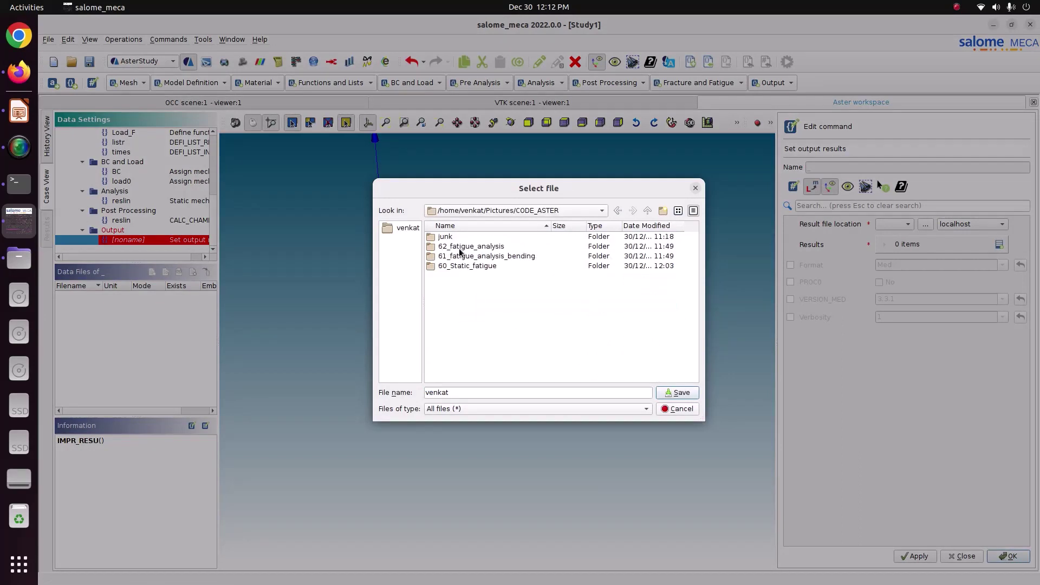
{"action": "double_click", "coordinate": [463, 266]}
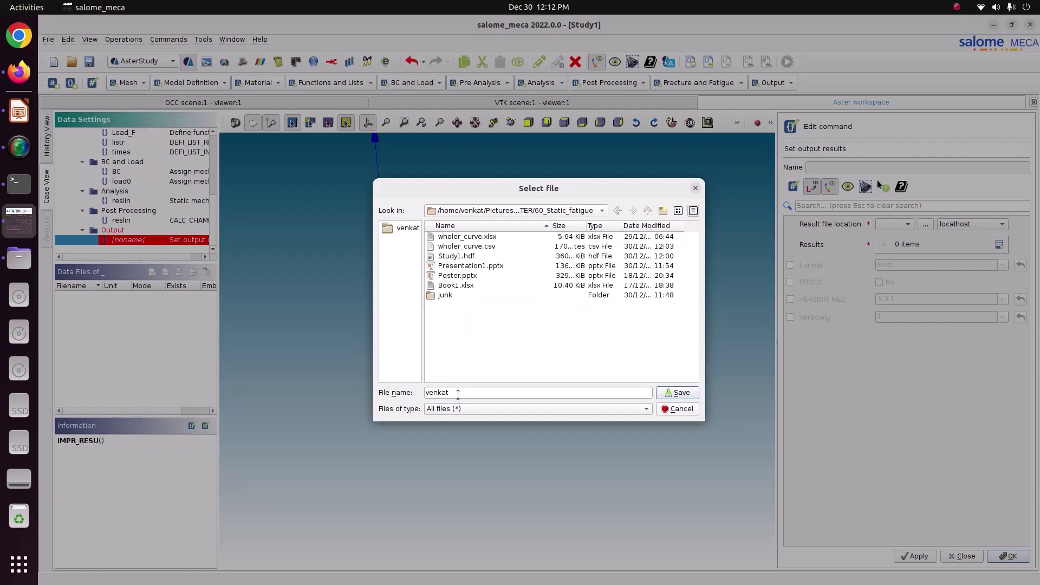
Name the result file Result_static.rmed and confirm it as the output location.
{"action": "left_click_drag", "start_coordinate": [458, 395], "coordinate": [386, 382]}
{"action": "type", "text": "Result_"}
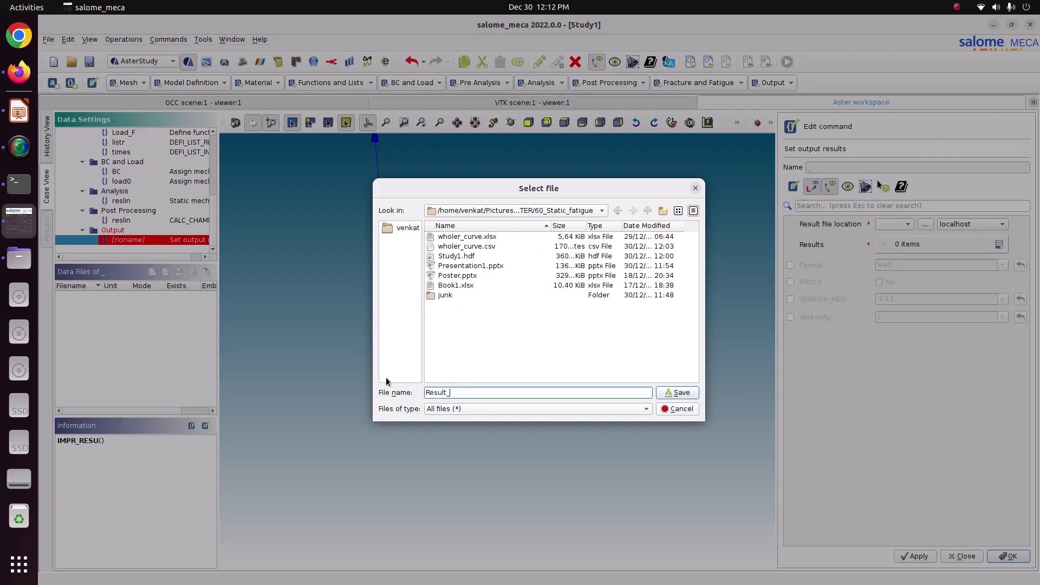
{"action": "type", "text": "static"}
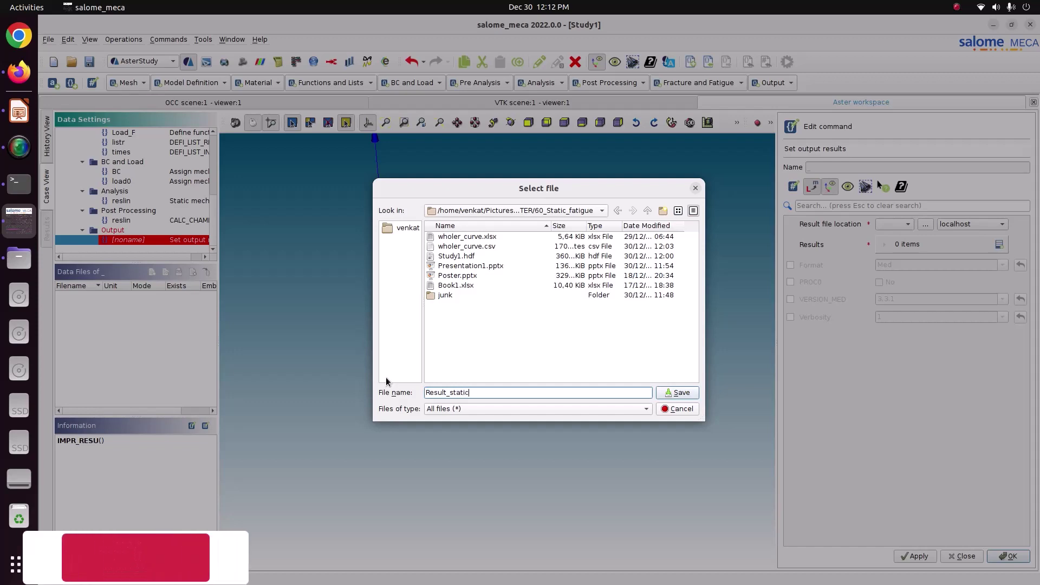
{"action": "type", "text": ".rmed"}
{"action": "key", "text": "Return"}
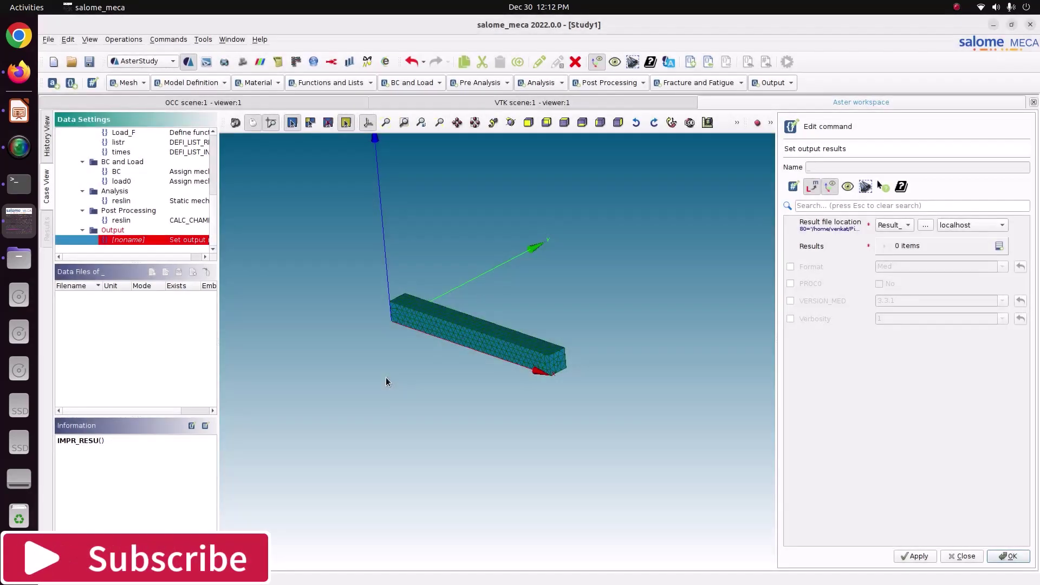
Add a results item to the output with the mesh, the reslin (CALC_CHAMP) result and TOUT_CHAM enabled.
{"action": "left_click", "coordinate": [999, 245]}
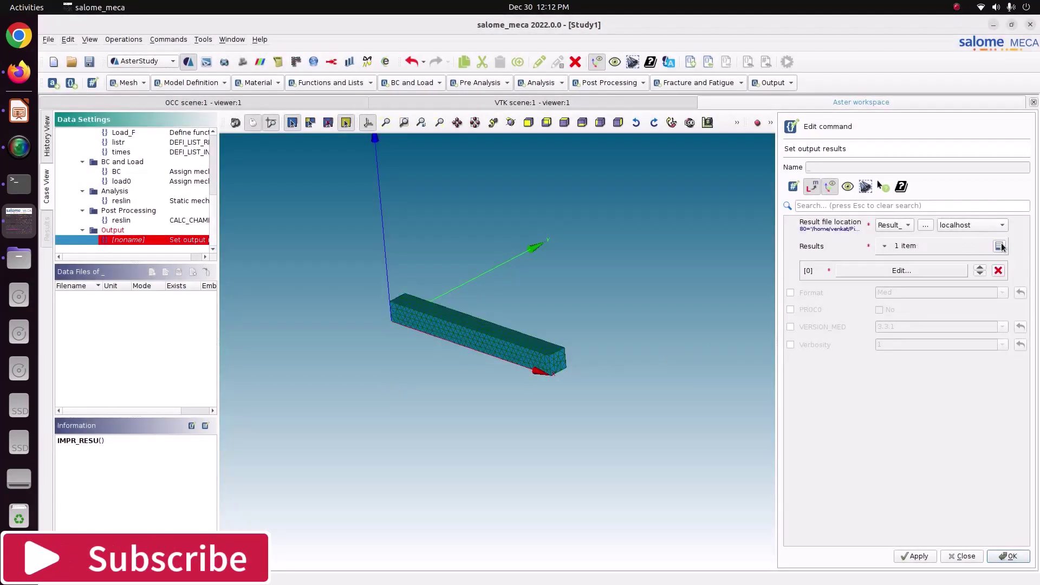
{"action": "left_click", "coordinate": [863, 274]}
{"action": "left_click", "coordinate": [815, 230]}
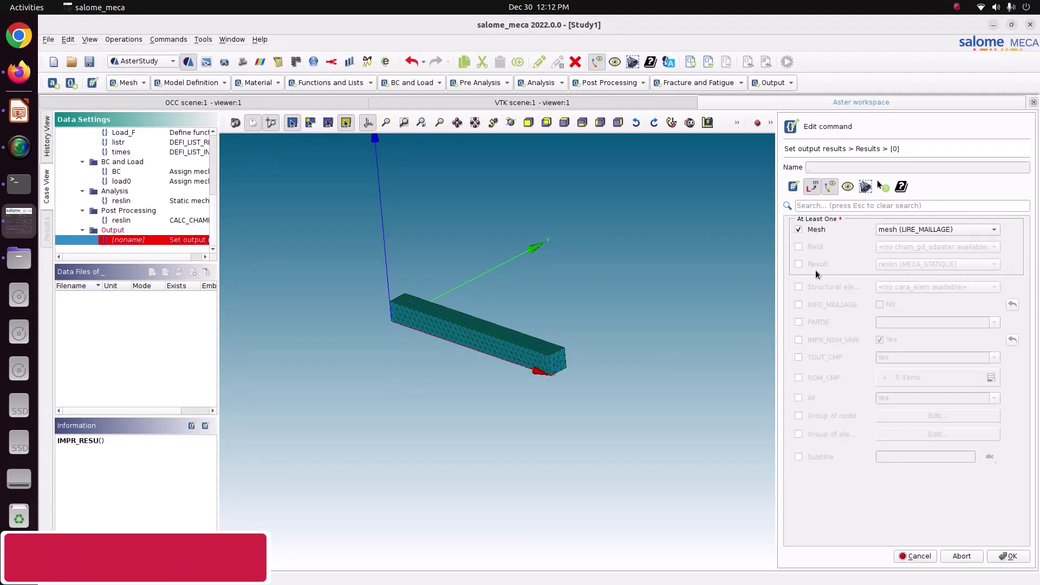
{"action": "left_click", "coordinate": [814, 265]}
{"action": "left_click", "coordinate": [924, 266]}
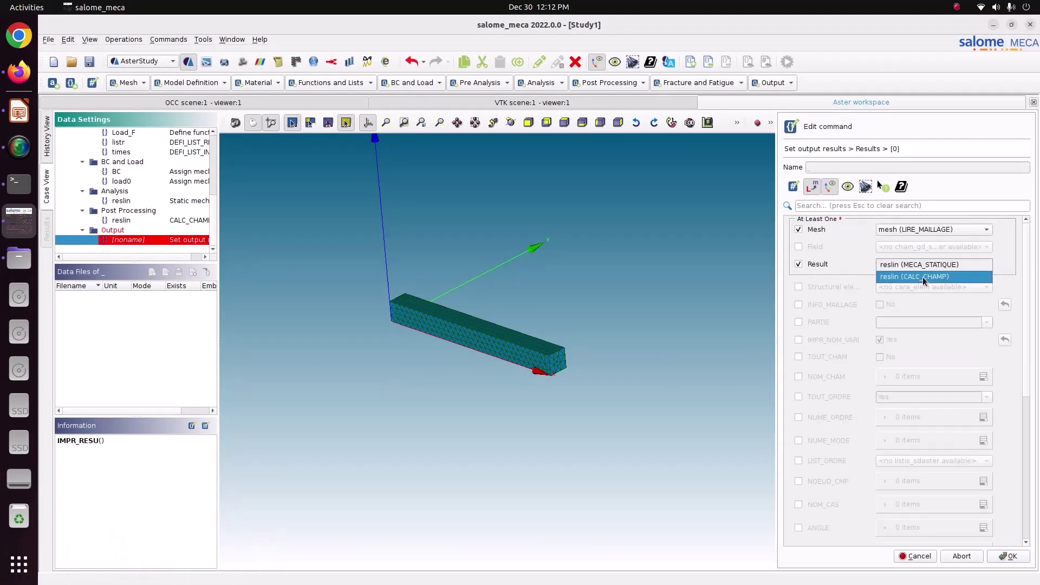
{"action": "left_click", "coordinate": [922, 278]}
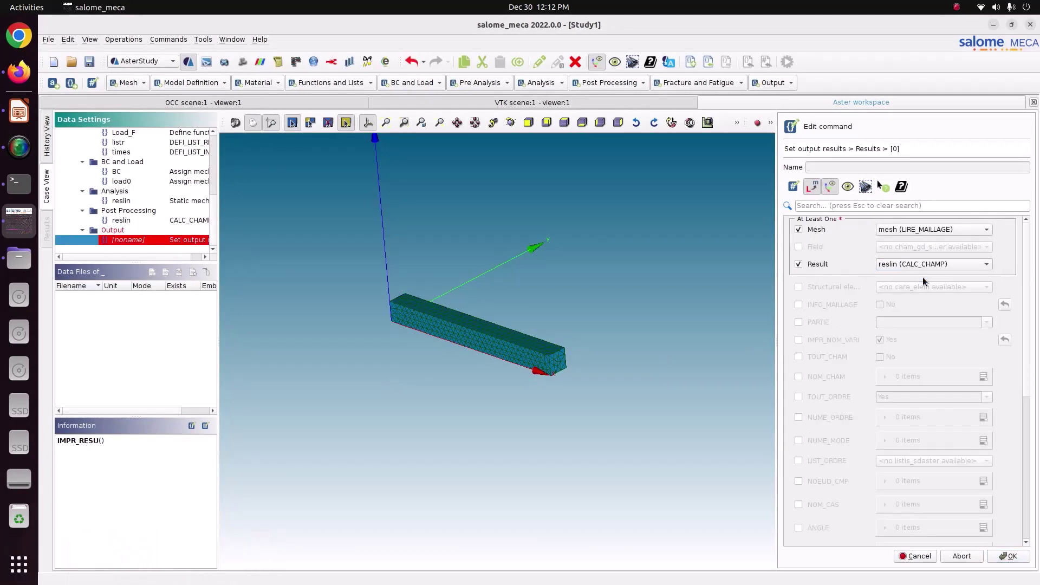
{"action": "left_click", "coordinate": [827, 357]}
{"action": "left_click", "coordinate": [1006, 558]}
Enable the Med format in the stored output command and save the study.
{"action": "left_click", "coordinate": [820, 292]}
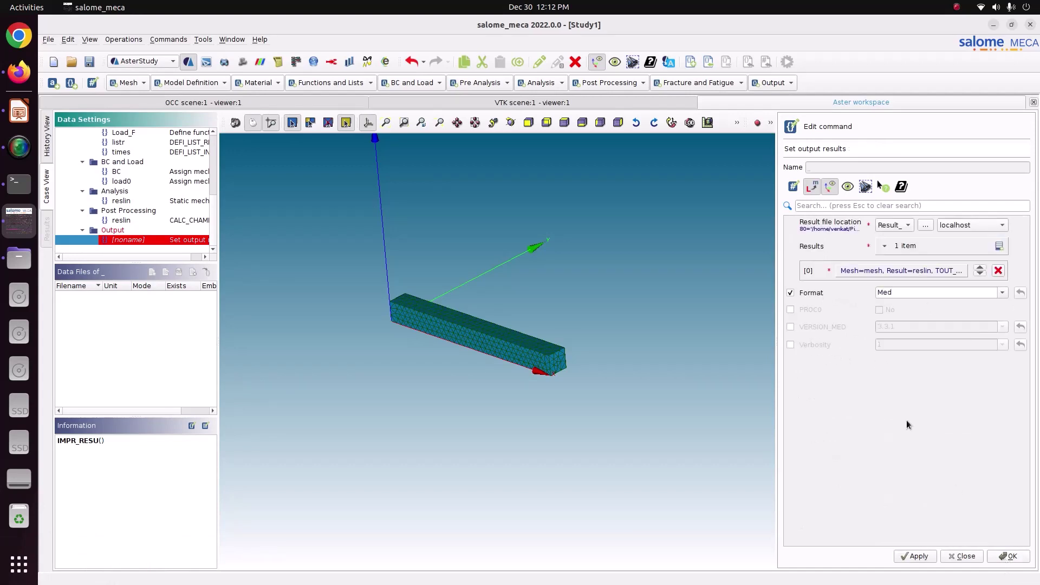
{"action": "left_click", "coordinate": [929, 559]}
{"action": "left_click", "coordinate": [1008, 556]}
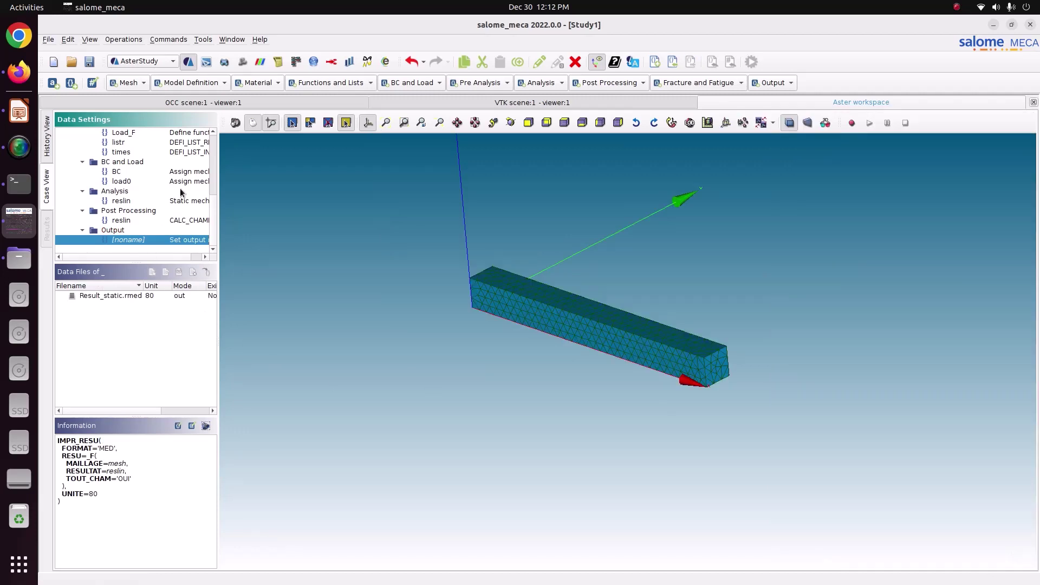
{"action": "scroll", "coordinate": [180, 190], "scroll_direction": "up", "scroll_amount": 5}
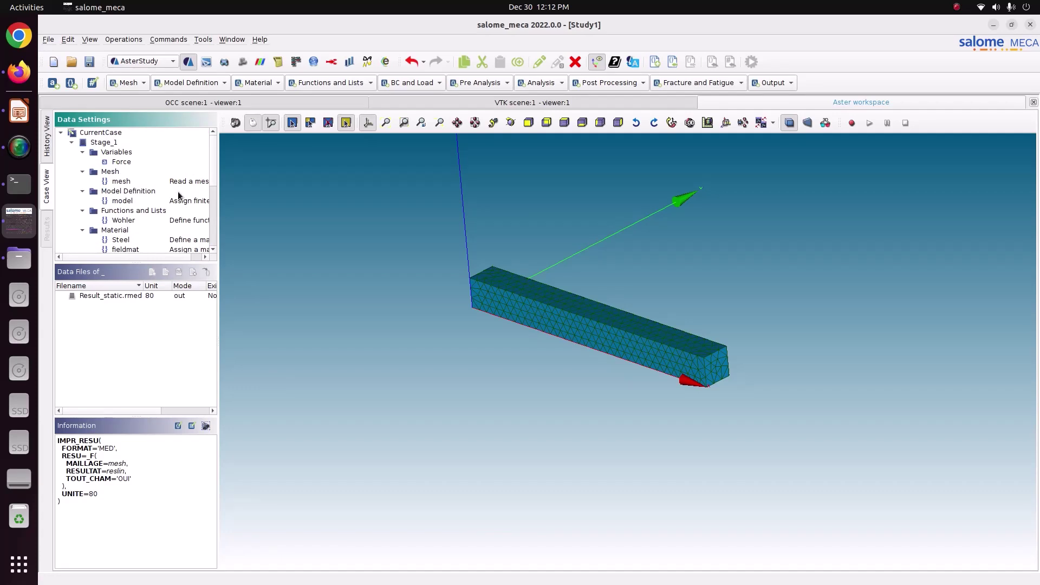
{"action": "left_click", "coordinate": [90, 62]}
Set the case history's auto refresh to 5s and run Stage_1 of the current case.
{"action": "left_click", "coordinate": [49, 150]}
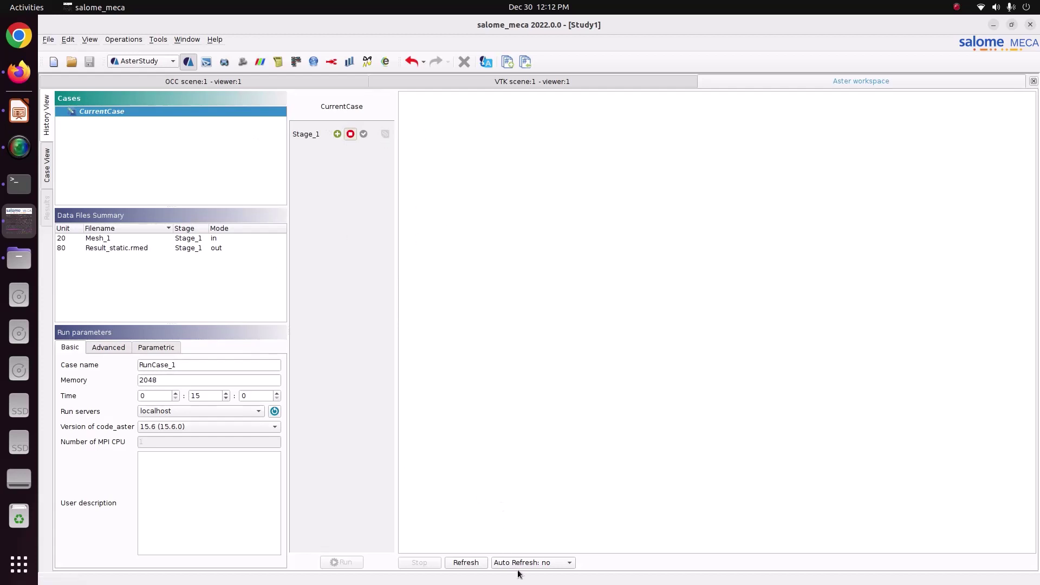
{"action": "left_click", "coordinate": [532, 562]}
{"action": "left_click", "coordinate": [543, 506]}
{"action": "left_click", "coordinate": [336, 134]}
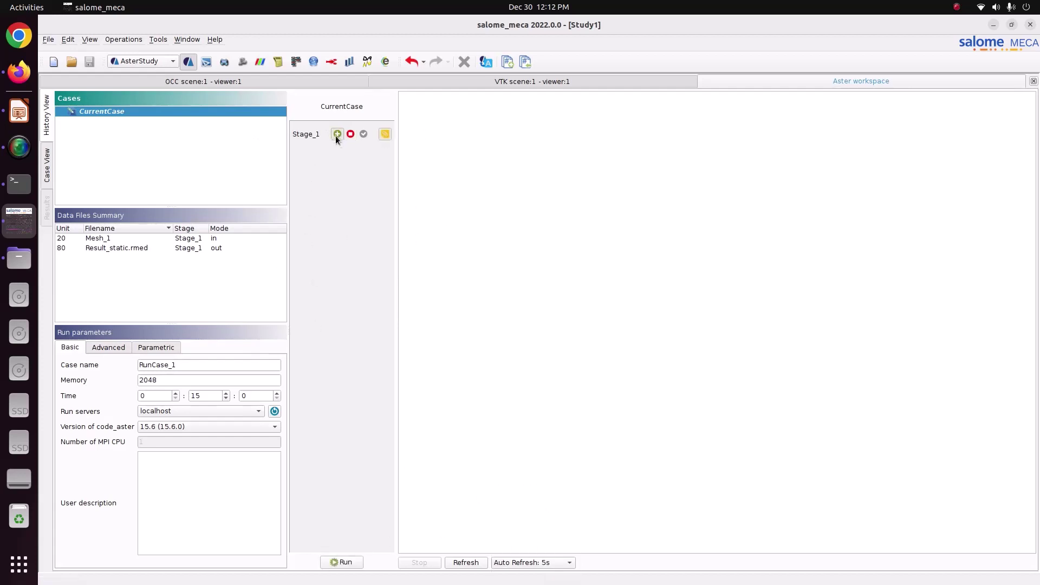
{"action": "left_click", "coordinate": [340, 563]}
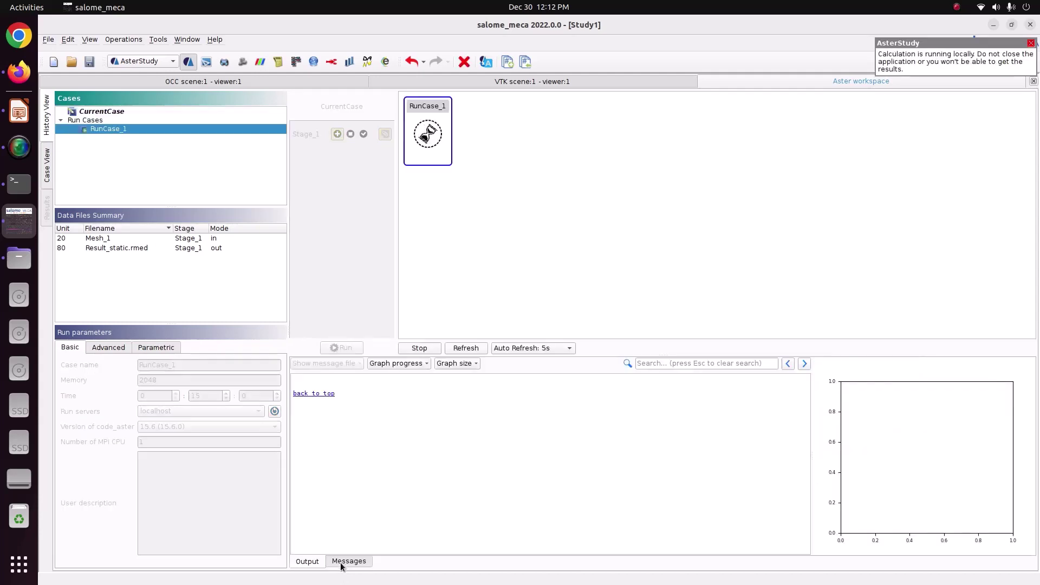
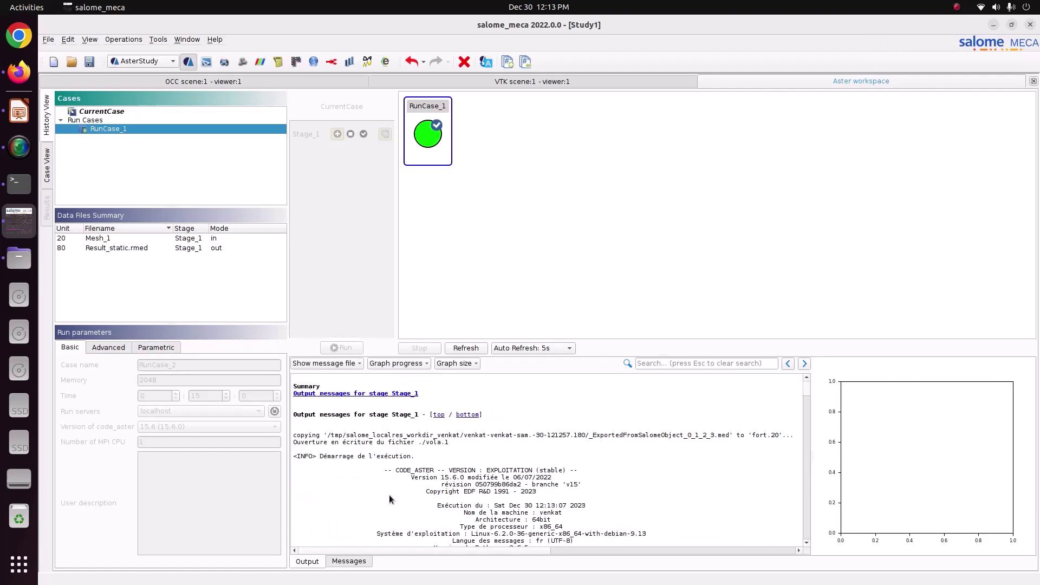
Check the end of the Stage_1 output messages, save the study and switch to the ParaVIS module.
{"action": "scroll", "coordinate": [791, 524], "scroll_direction": "down", "scroll_amount": 15}
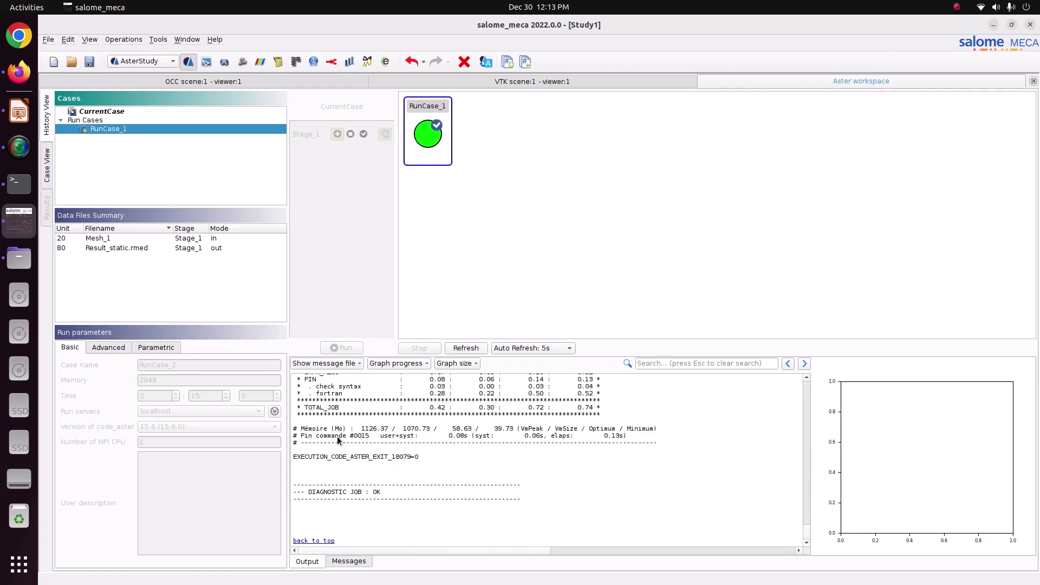
{"action": "left_click", "coordinate": [90, 61]}
{"action": "left_click", "coordinate": [156, 61]}
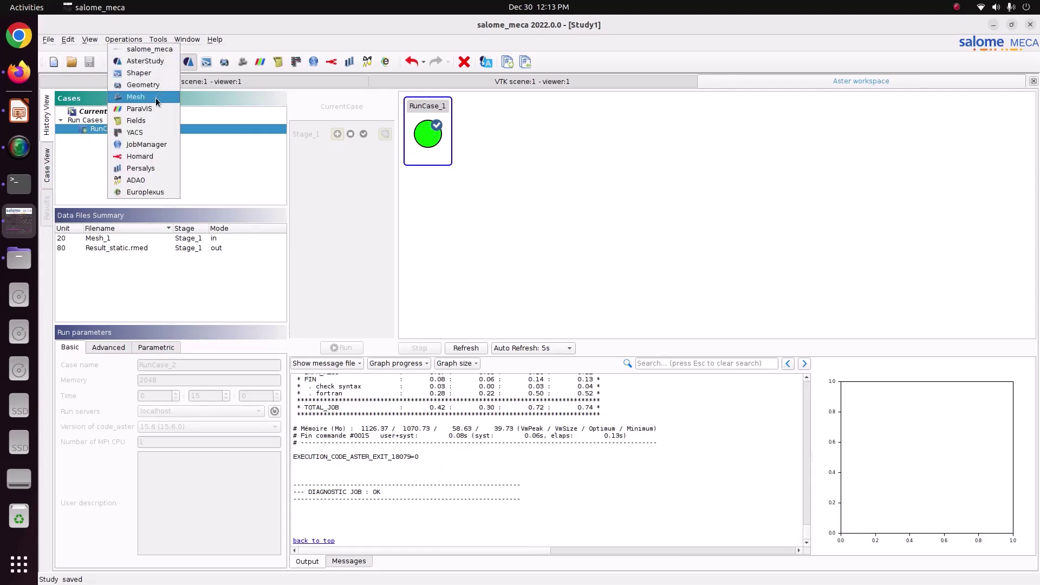
{"action": "left_click", "coordinate": [155, 109]}
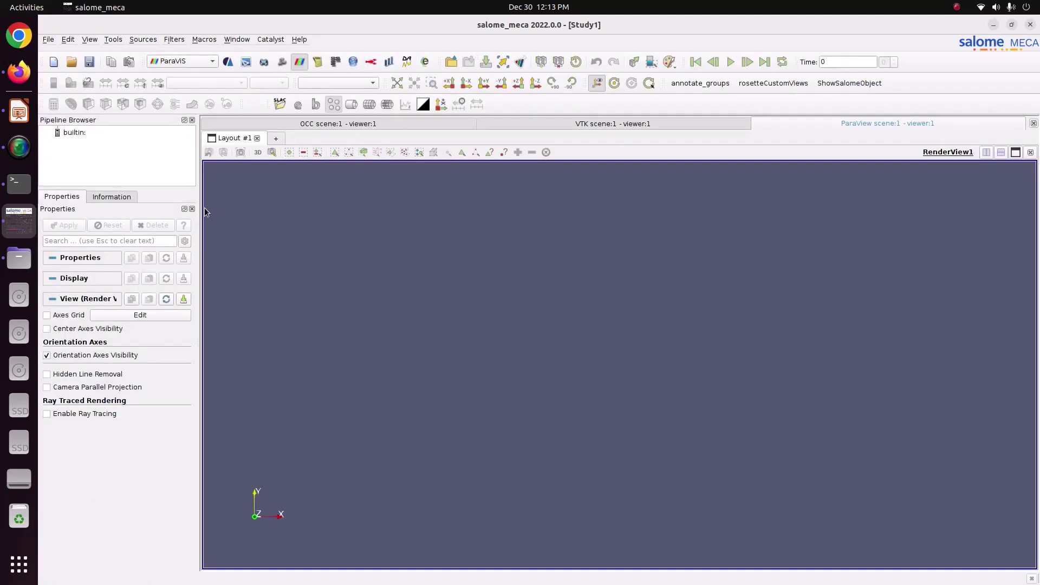
Load Result_static.rmed from the Pictures/CODE_ASTER/60_Static_fatigue folder and apply it to show the beam.
{"action": "left_click", "coordinate": [83, 135]}
{"action": "right_click", "coordinate": [83, 135]}
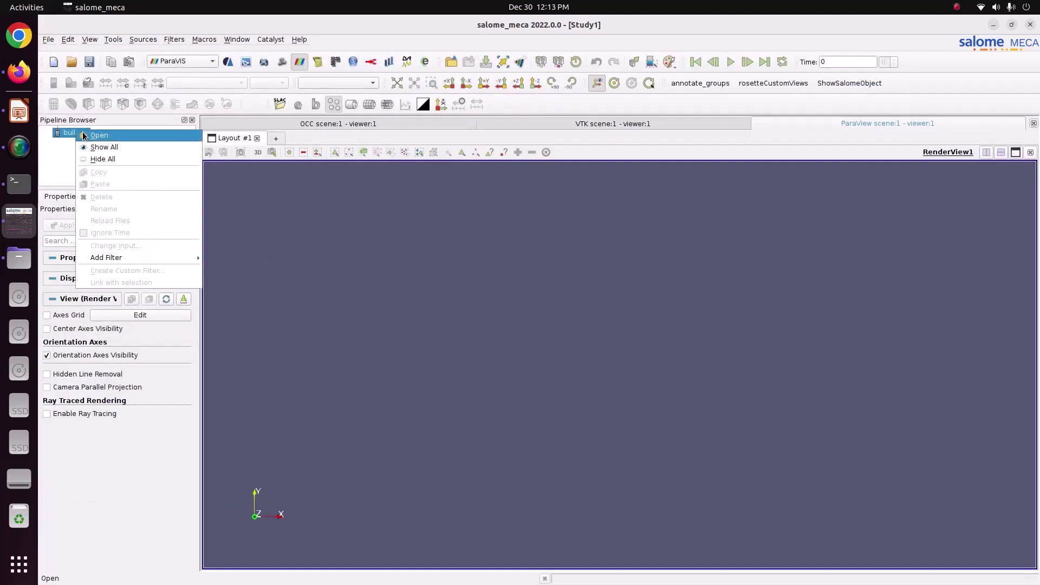
{"action": "left_click", "coordinate": [83, 135]}
{"action": "left_click", "coordinate": [346, 231]}
{"action": "scroll", "coordinate": [486, 326], "scroll_direction": "down", "scroll_amount": 1}
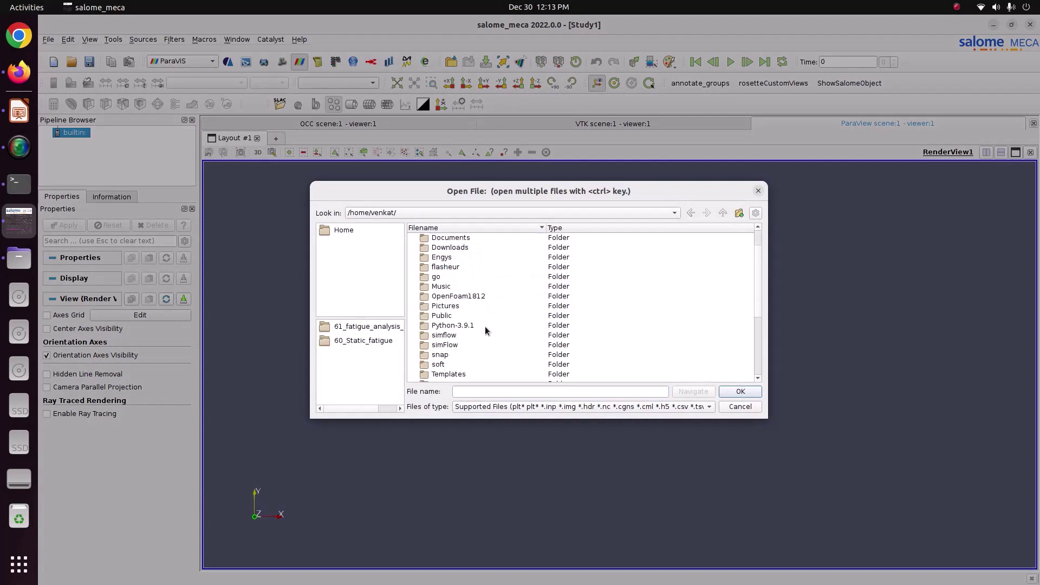
{"action": "double_click", "coordinate": [458, 306]}
{"action": "left_click", "coordinate": [446, 249]}
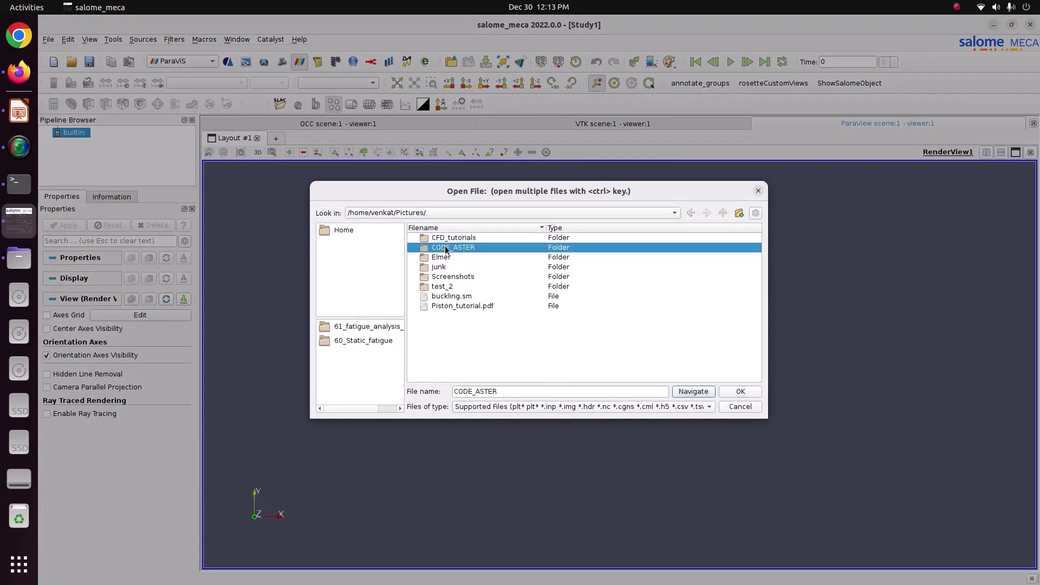
{"action": "double_click", "coordinate": [446, 250]}
{"action": "double_click", "coordinate": [454, 243]}
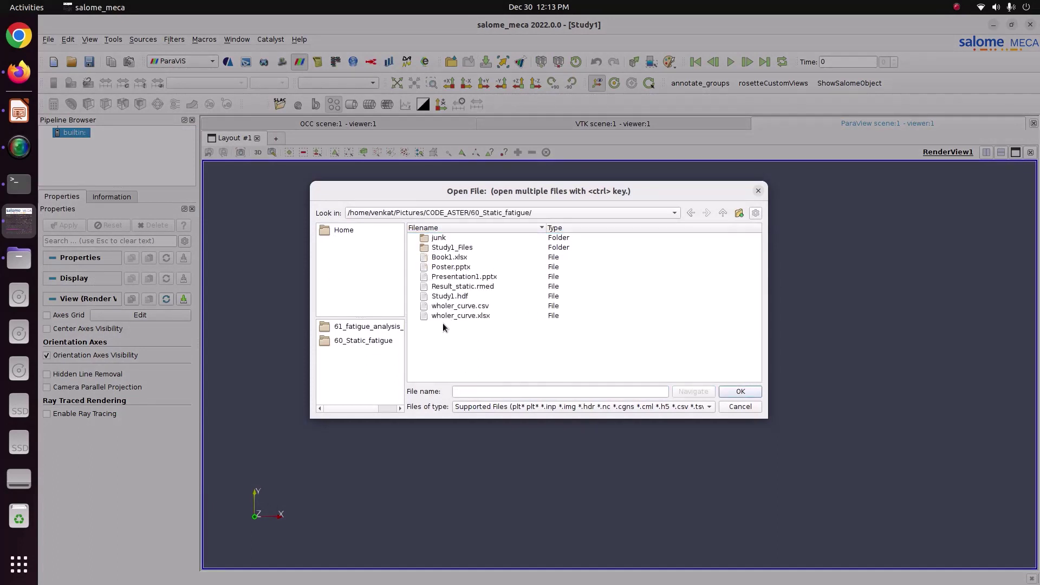
{"action": "left_click", "coordinate": [453, 286]}
{"action": "left_click", "coordinate": [737, 392]}
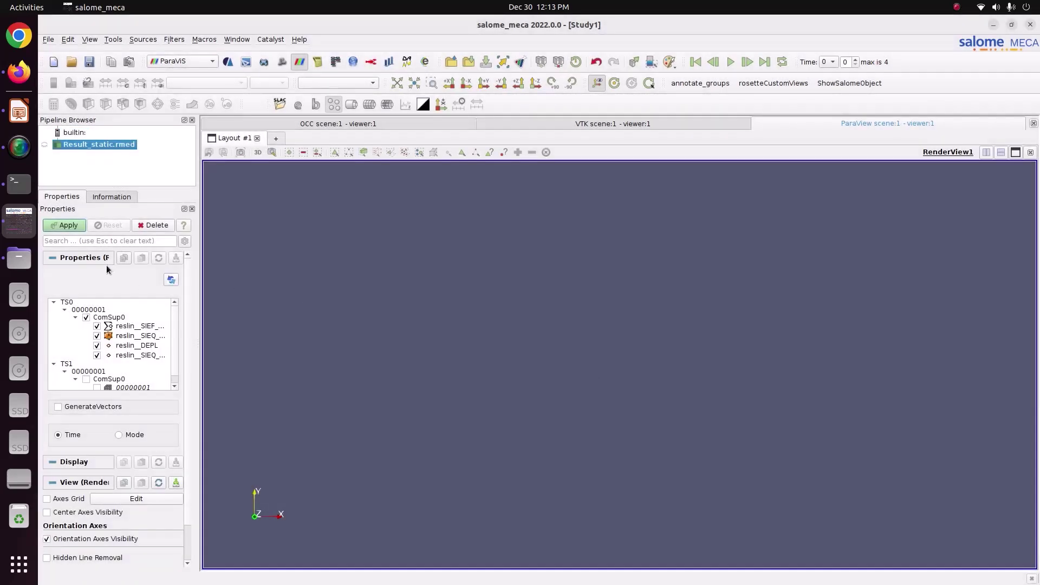
{"action": "left_click", "coordinate": [76, 230]}
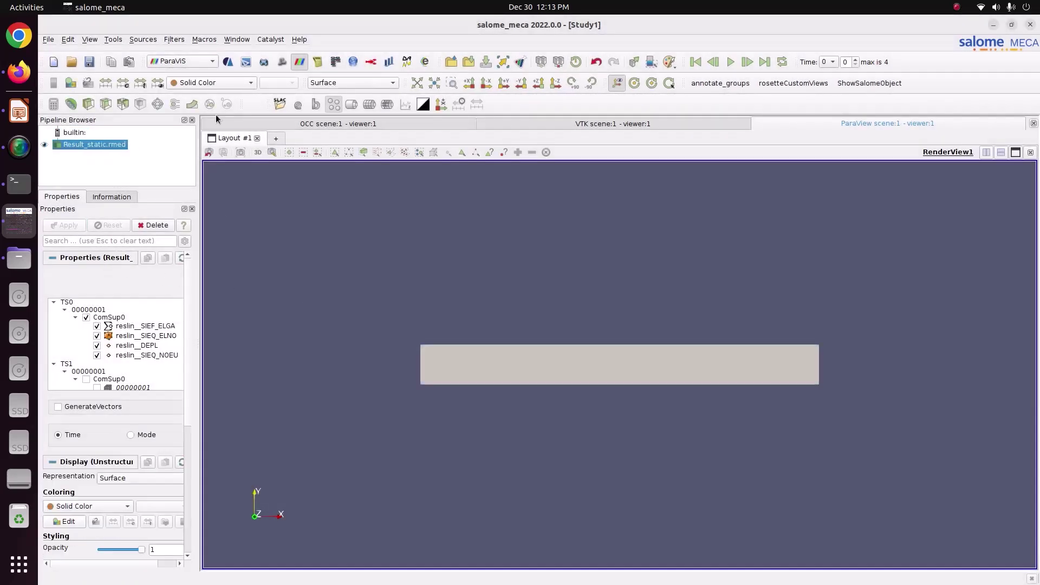
Colour the beam by the magnitude of the reslin__DEPL displacement field.
{"action": "left_click", "coordinate": [206, 83]}
{"action": "left_click", "coordinate": [206, 95]}
{"action": "left_click_drag", "start_coordinate": [601, 325], "coordinate": [590, 343]}
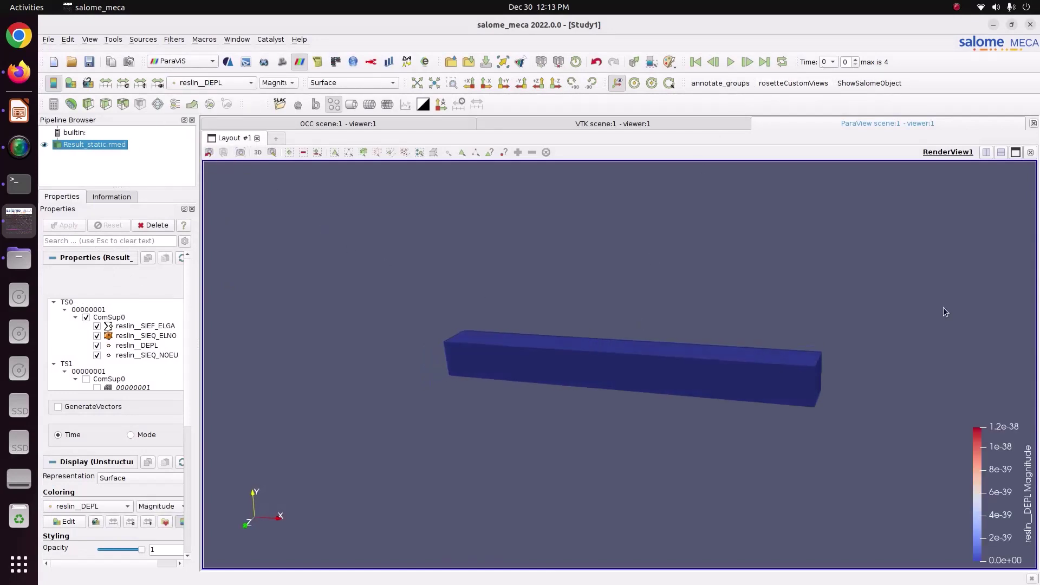
Advance the displacement result one time step at a time up to time 4.
{"action": "left_click", "coordinate": [747, 62]}
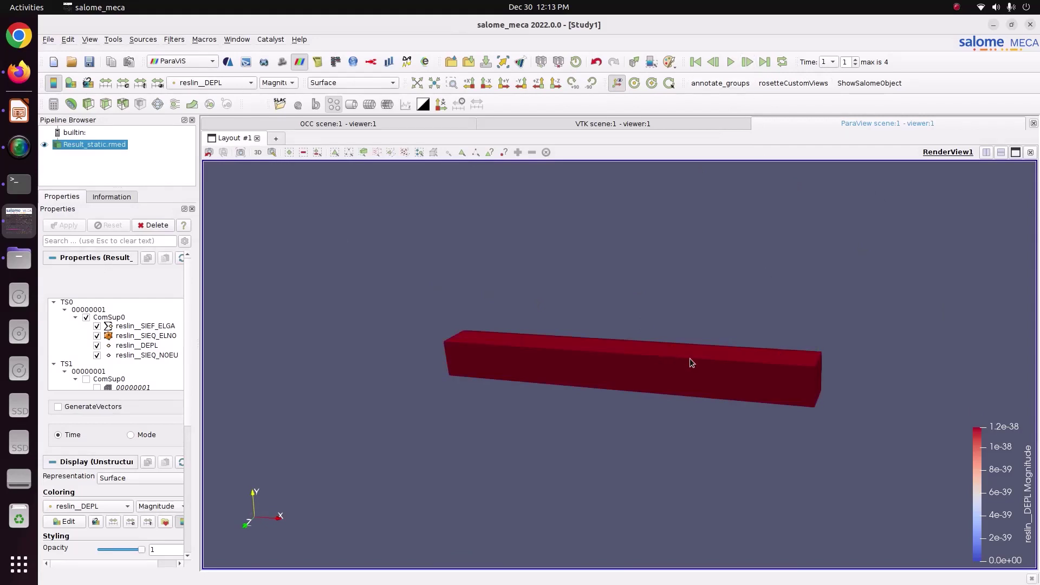
{"action": "left_click", "coordinate": [747, 62]}
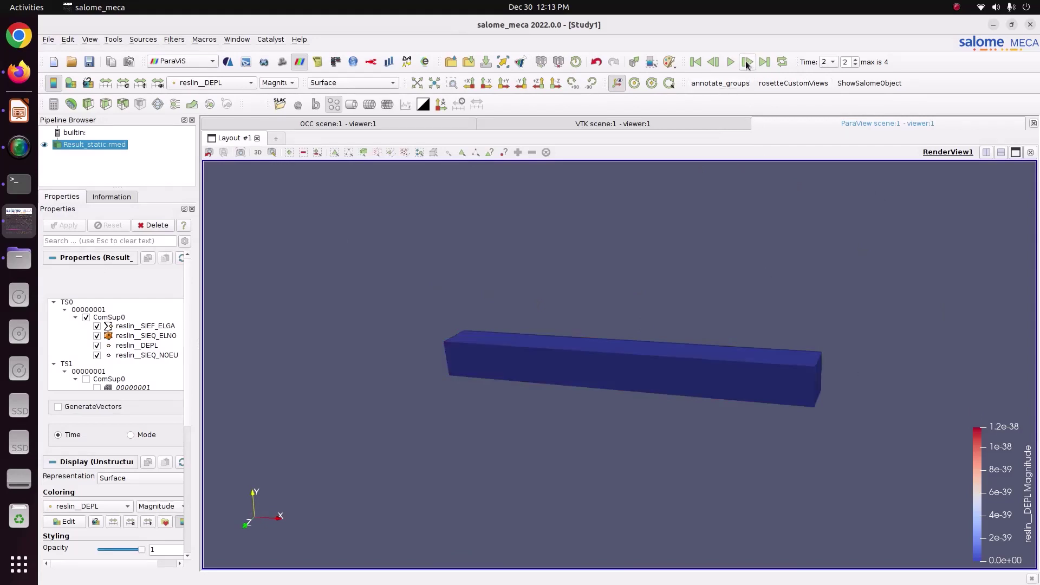
{"action": "left_click", "coordinate": [746, 62]}
{"action": "left_click", "coordinate": [746, 62]}
Compare the reslin__SIEQ_NOEU and reslin__DEPL colourings of the beam, playing the time animation in between.
{"action": "left_click", "coordinate": [228, 84]}
{"action": "left_click", "coordinate": [227, 95]}
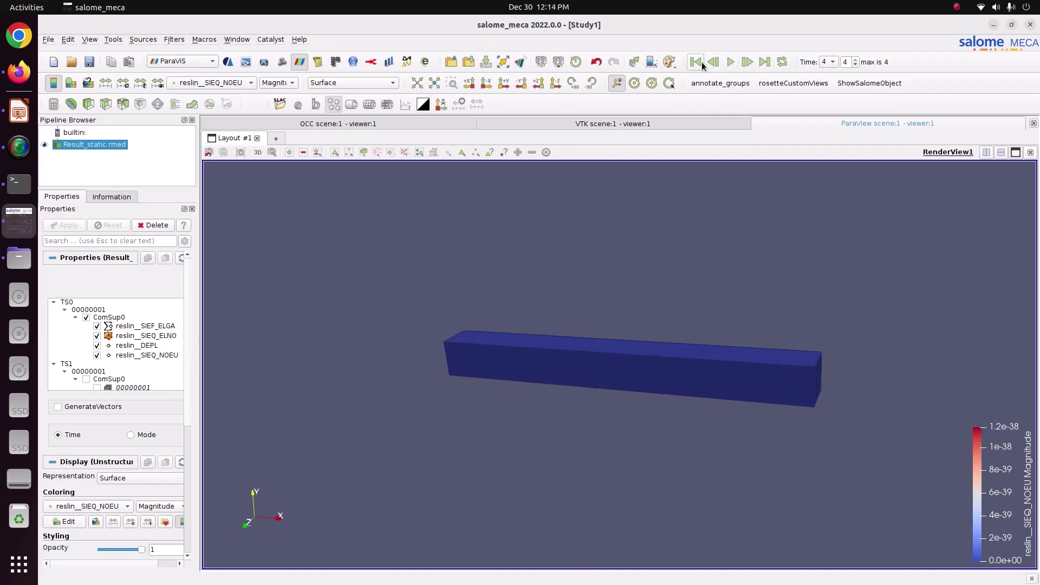
{"action": "left_click", "coordinate": [233, 83]}
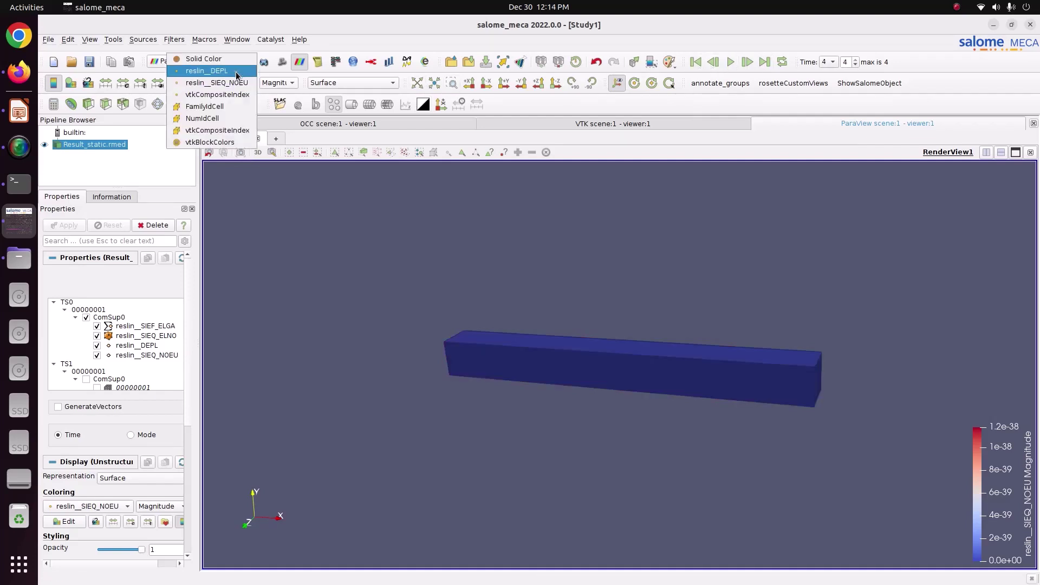
{"action": "left_click", "coordinate": [237, 71]}
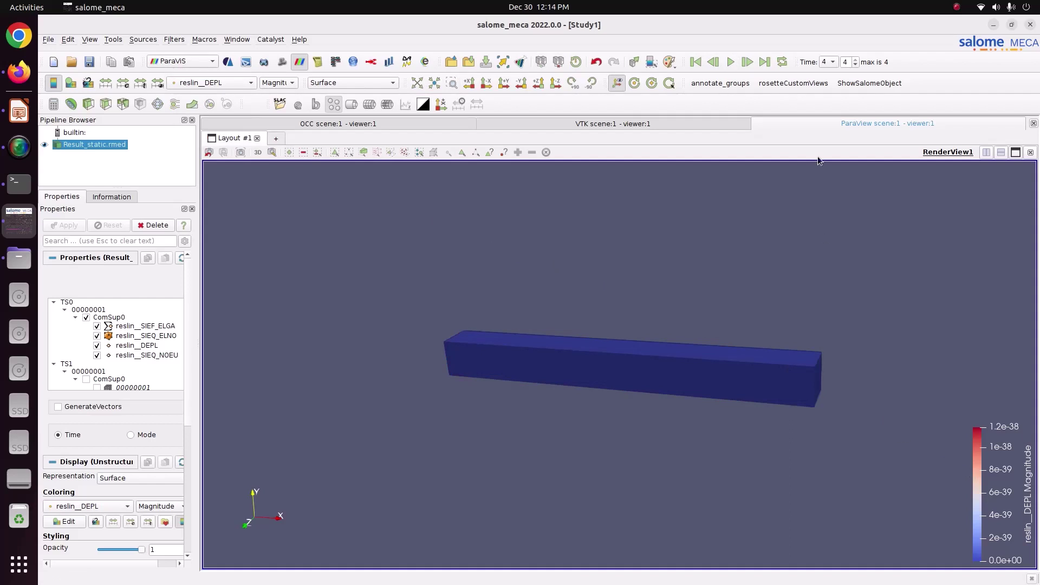
{"action": "left_click", "coordinate": [731, 63]}
{"action": "left_click", "coordinate": [233, 82]}
{"action": "left_click", "coordinate": [217, 95]}
{"action": "left_click", "coordinate": [233, 82]}
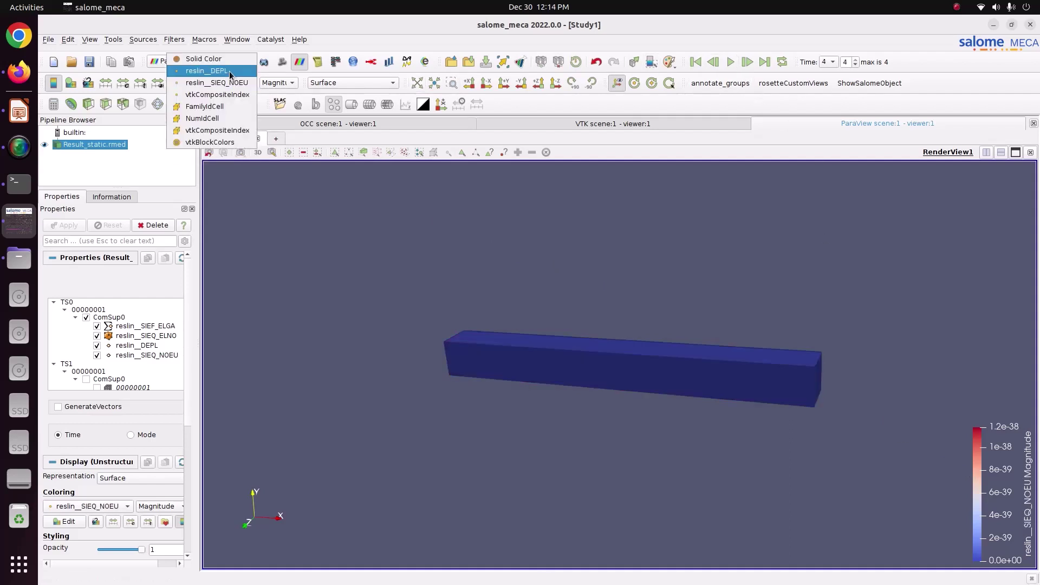
{"action": "left_click", "coordinate": [230, 71]}
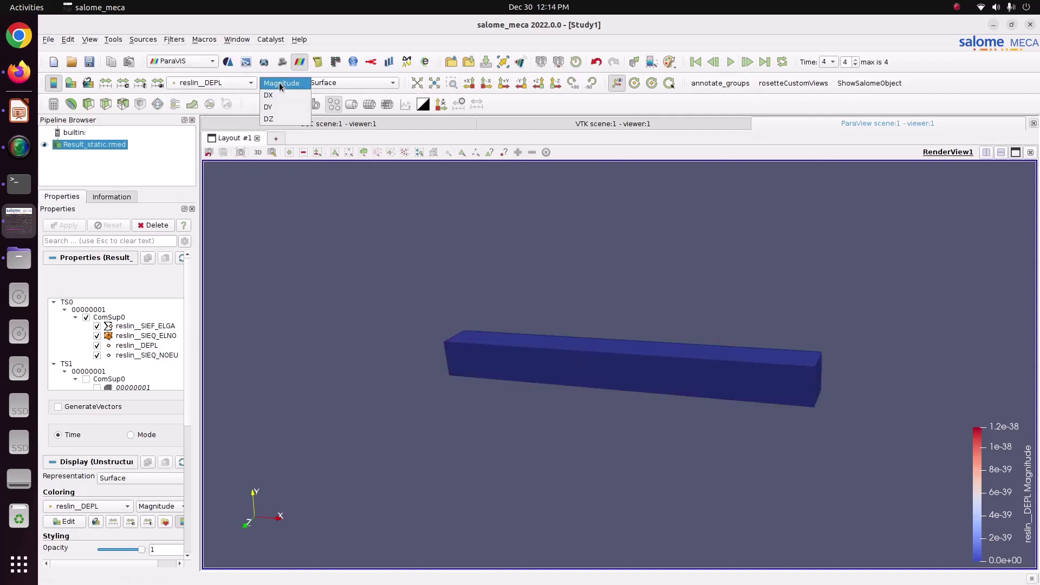
Colour the beam by the DX component of reslin__DEPL and play the time animation.
{"action": "left_click", "coordinate": [215, 82]}
{"action": "left_click", "coordinate": [219, 94]}
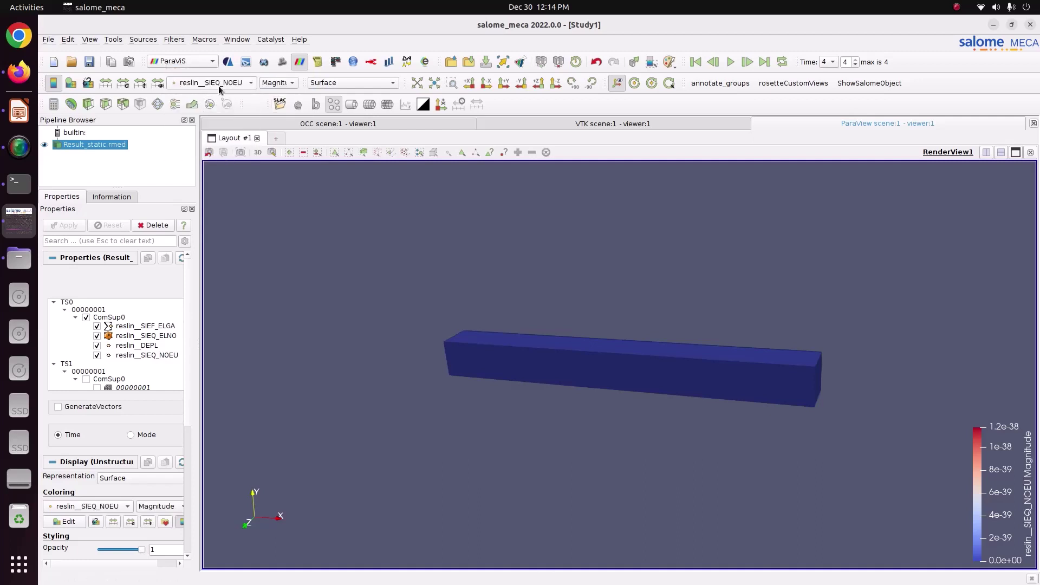
{"action": "left_click", "coordinate": [219, 85]}
{"action": "left_click", "coordinate": [218, 93]}
{"action": "left_click", "coordinate": [218, 83]}
{"action": "left_click", "coordinate": [217, 73]}
{"action": "left_click", "coordinate": [227, 82]}
{"action": "left_click", "coordinate": [233, 72]}
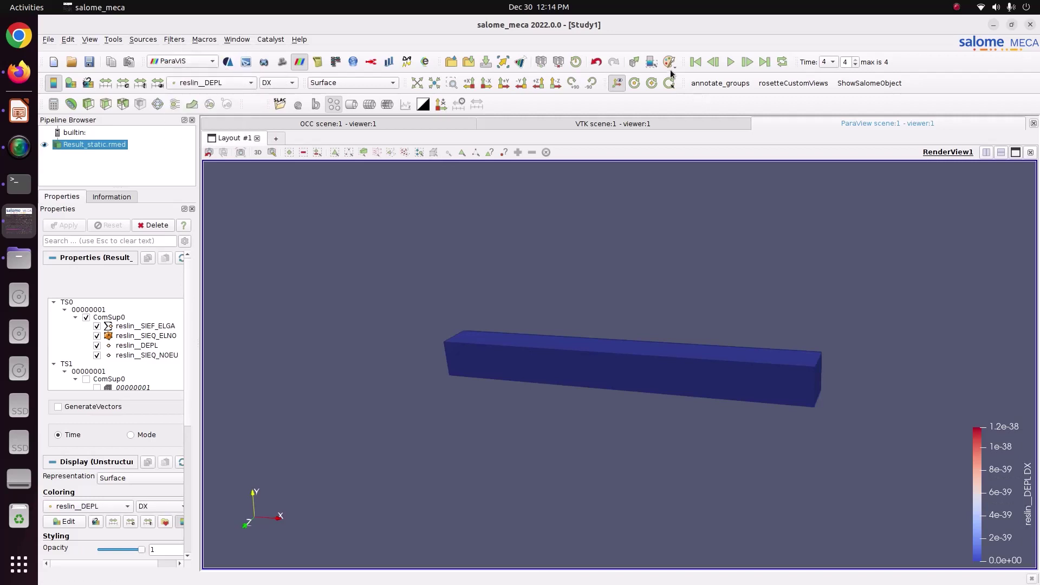
{"action": "left_click", "coordinate": [729, 62]}
Move the reslin__DEPL and reslin__SIEQ_NOEU colour legends to the upper right of the view, then return the colouring to reslin__DEPL DX.
{"action": "left_click_drag", "start_coordinate": [1003, 448], "coordinate": [942, 216]}
{"action": "left_click", "coordinate": [230, 83]}
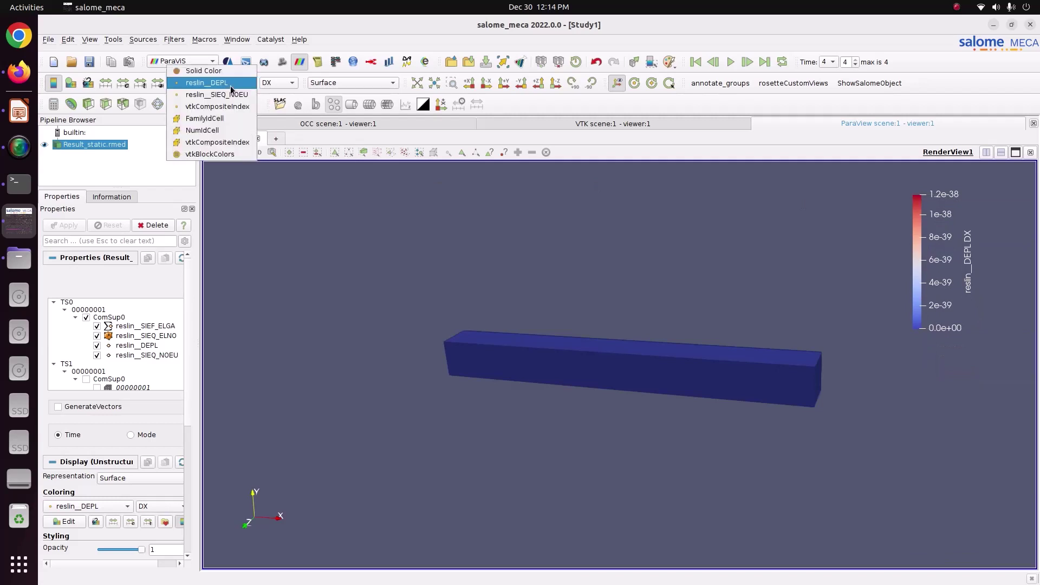
{"action": "left_click", "coordinate": [218, 93]}
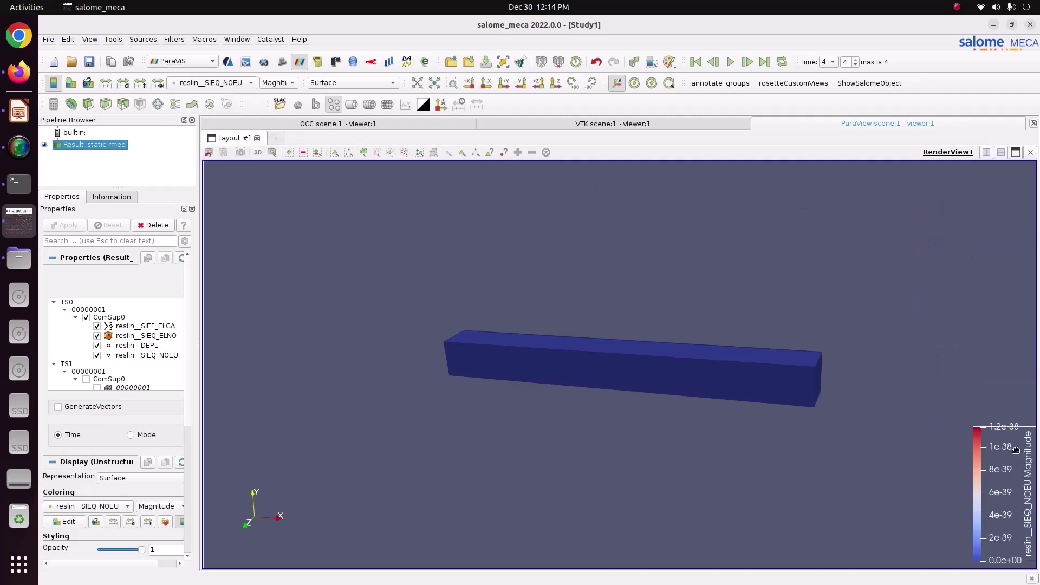
{"action": "left_click_drag", "start_coordinate": [1013, 448], "coordinate": [981, 209]}
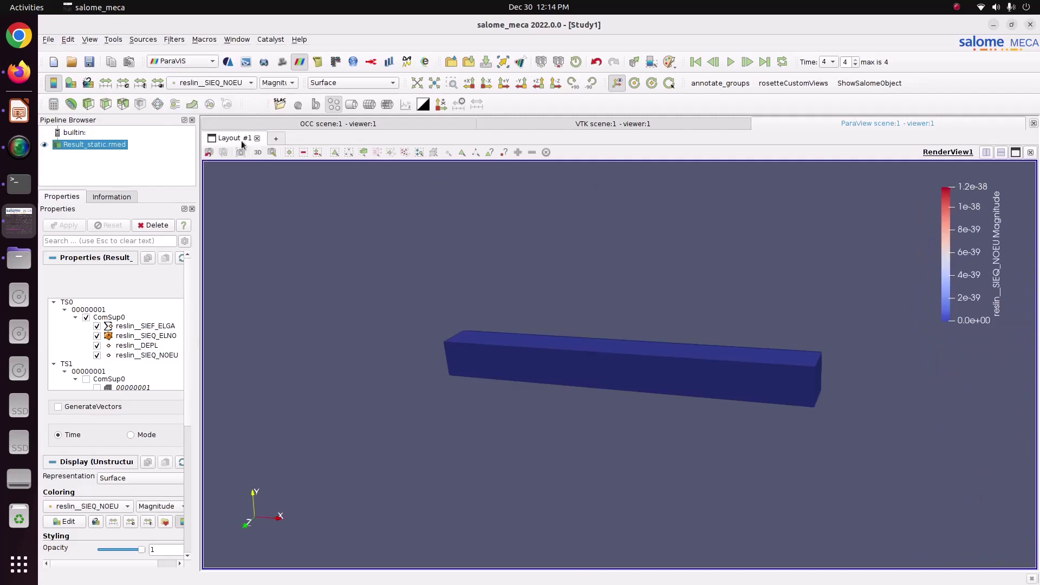
{"action": "left_click", "coordinate": [230, 82]}
{"action": "left_click", "coordinate": [211, 70]}
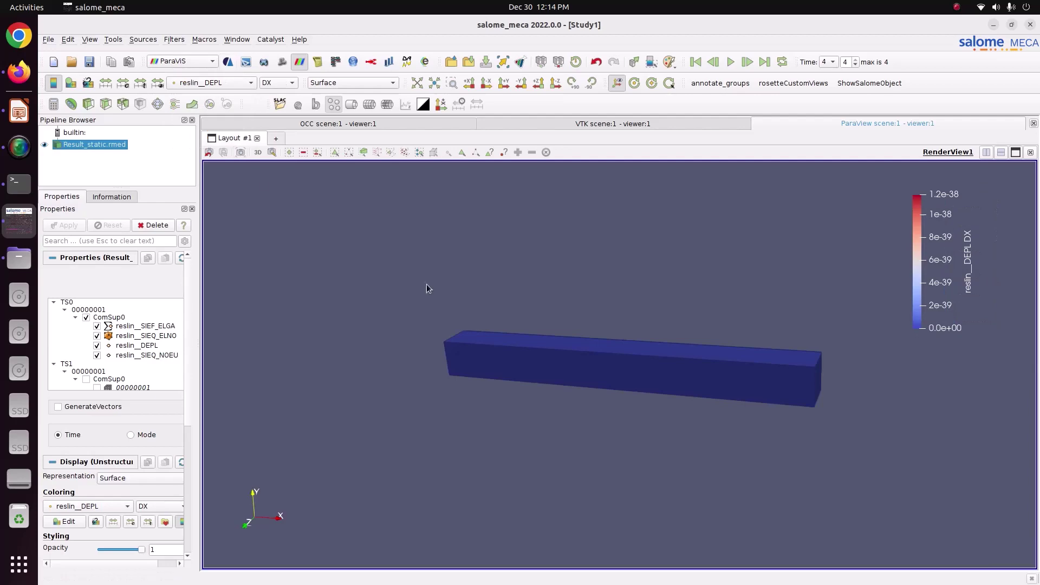
Rescale the reslin__DEPL DX colour range to the data over all time steps.
{"action": "left_click", "coordinate": [139, 89]}
{"action": "left_click", "coordinate": [547, 329]}
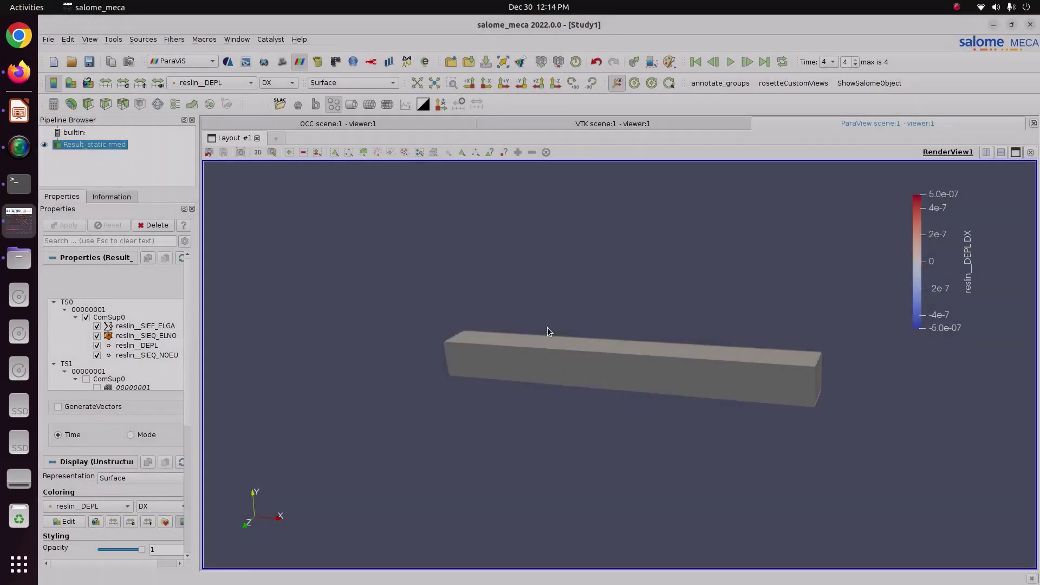
{"action": "middle_click_drag", "start_coordinate": [767, 389], "coordinate": [631, 361]}
{"action": "left_click_drag", "start_coordinate": [632, 361], "coordinate": [656, 371]}
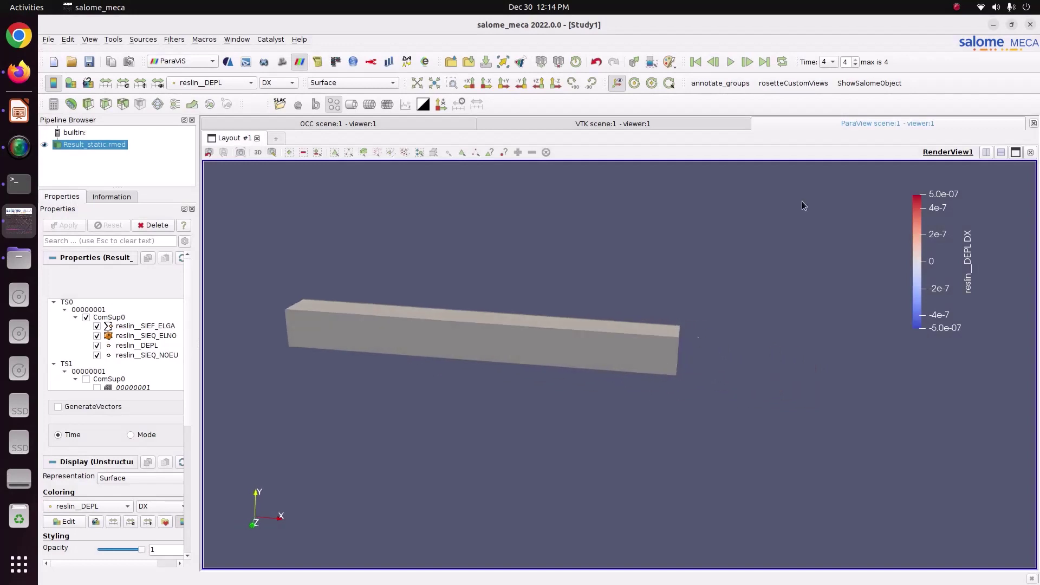
Restart from the first time step, advance to time 1 and rescale the DX colours over all time steps again.
{"action": "left_click", "coordinate": [700, 64]}
{"action": "left_click", "coordinate": [827, 63]}
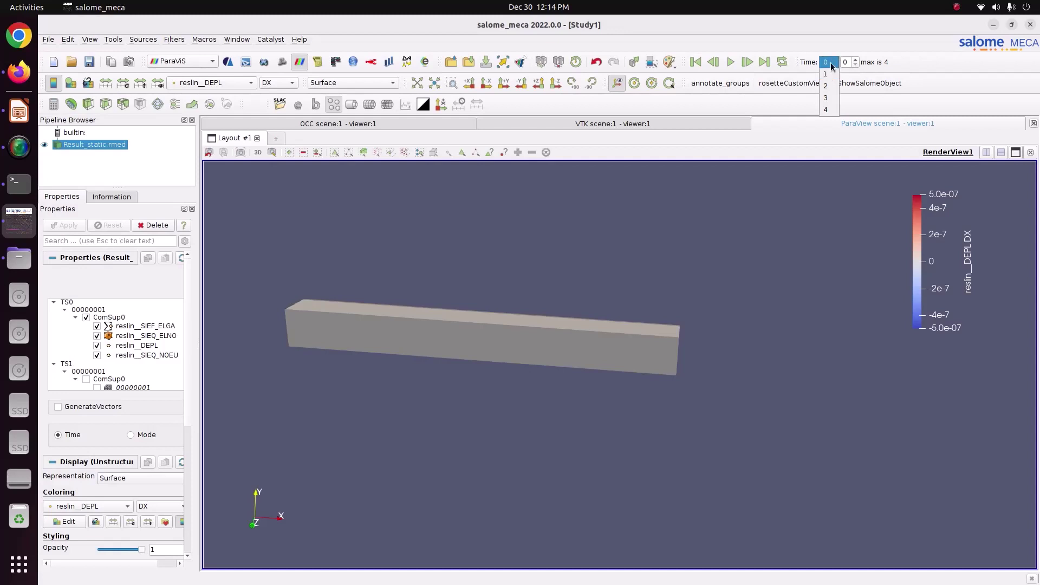
{"action": "left_click", "coordinate": [826, 62]}
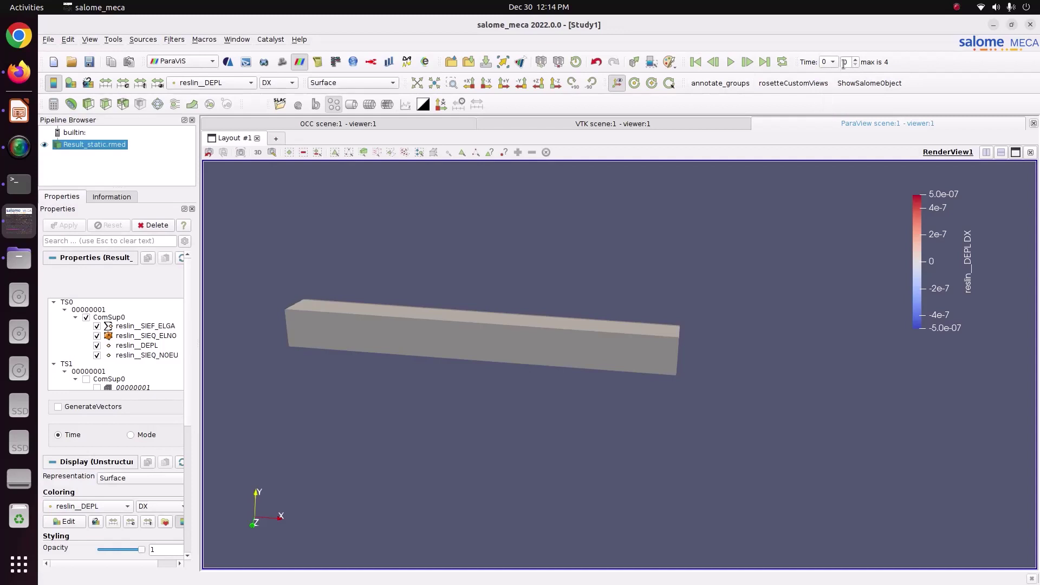
{"action": "left_click", "coordinate": [747, 62]}
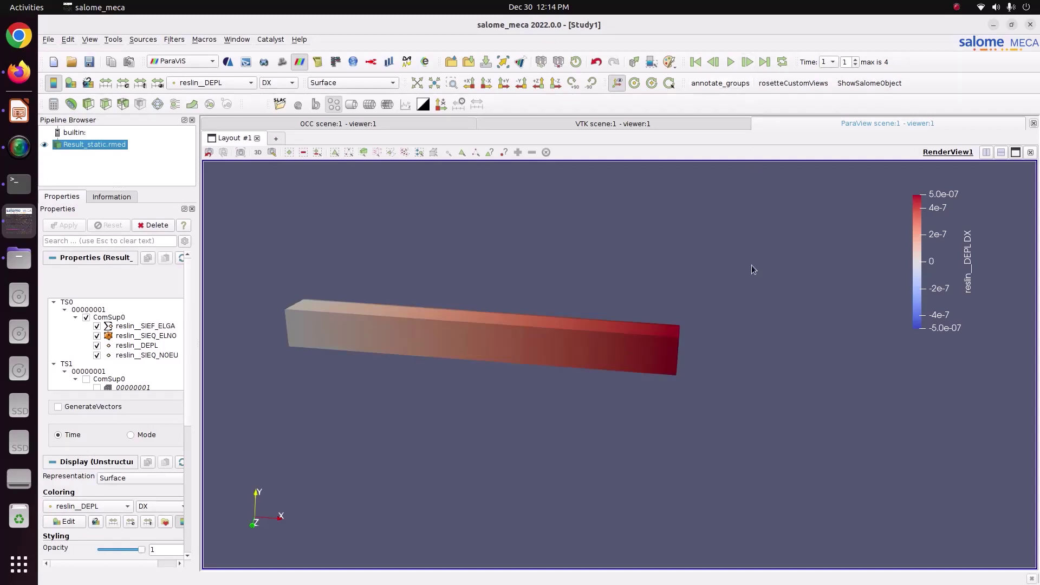
{"action": "left_click", "coordinate": [139, 83]}
{"action": "left_click", "coordinate": [543, 331]}
{"action": "left_click_drag", "start_coordinate": [460, 339], "coordinate": [497, 349]}
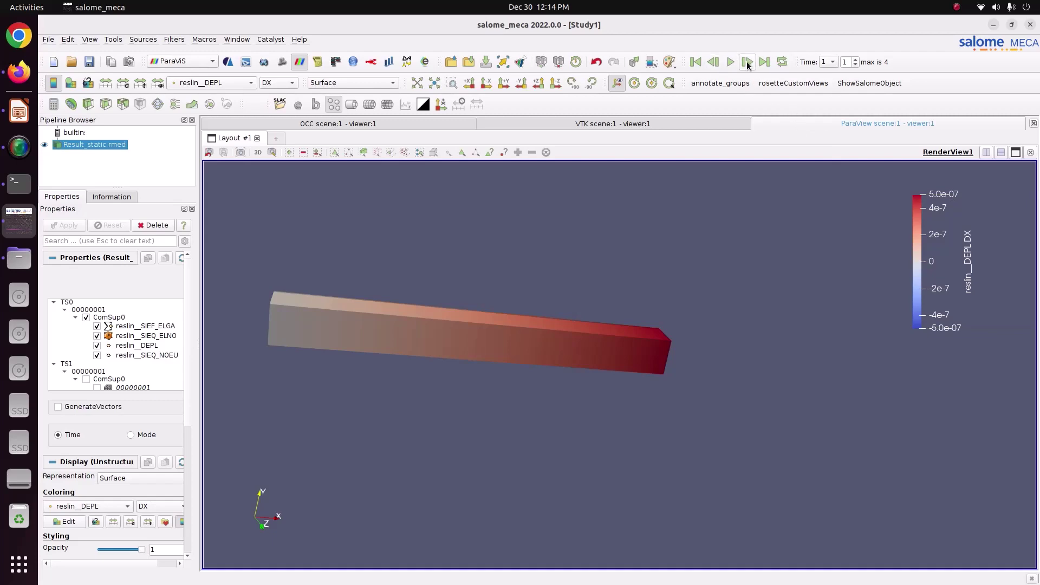
Check the load factor chart in the LibreOffice Impress presentation, then return to salome_meca and advance the displacement result to time 2.
{"action": "left_click", "coordinate": [19, 111]}
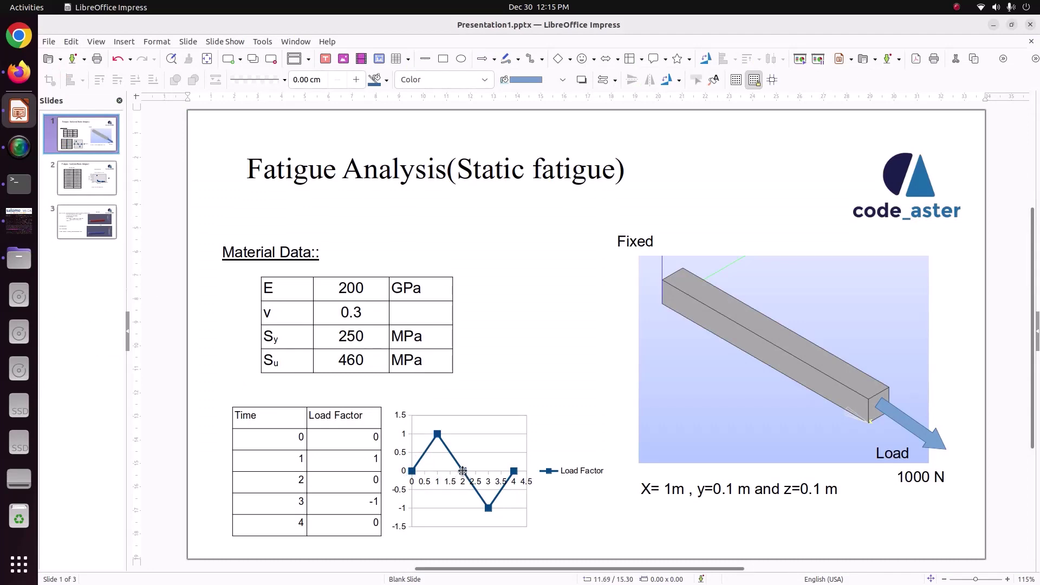
{"action": "left_click", "coordinate": [19, 221]}
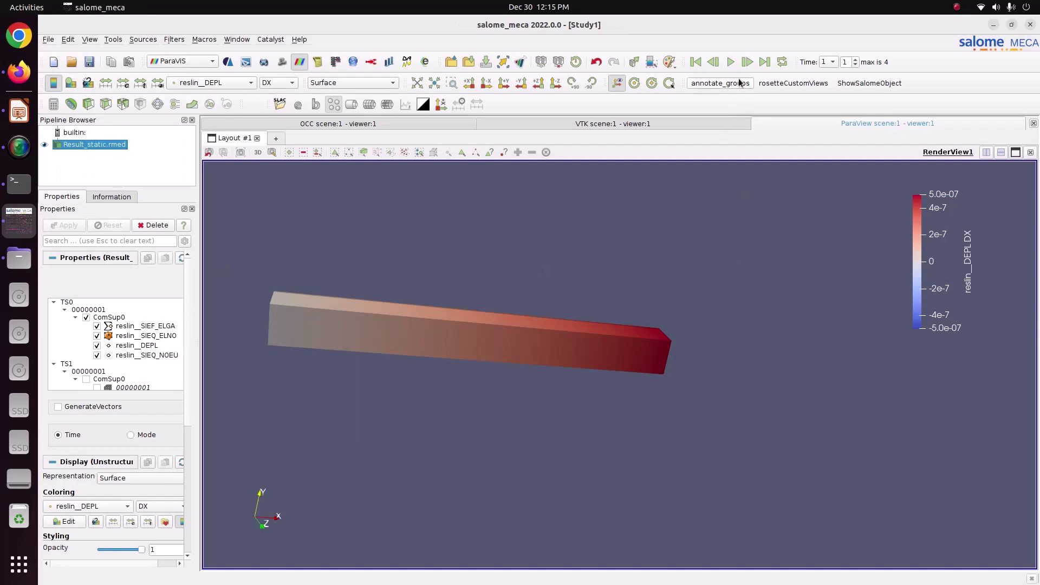
{"action": "left_click", "coordinate": [747, 62]}
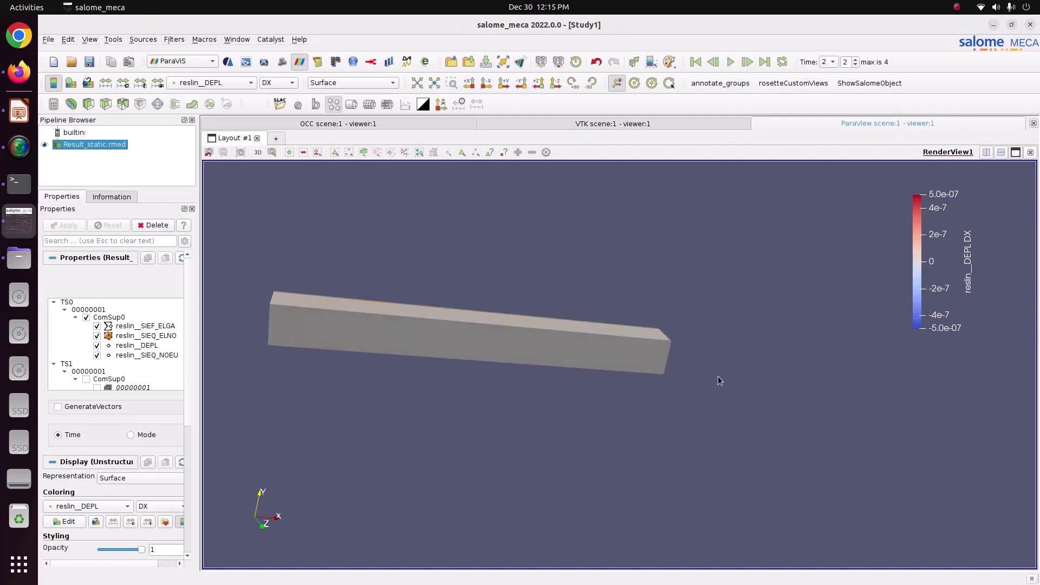
Compare the beam with the load factor chart in LibreOffice Impress again and advance the salome_meca result to time 3.
{"action": "left_click_drag", "start_coordinate": [719, 381], "coordinate": [589, 348]}
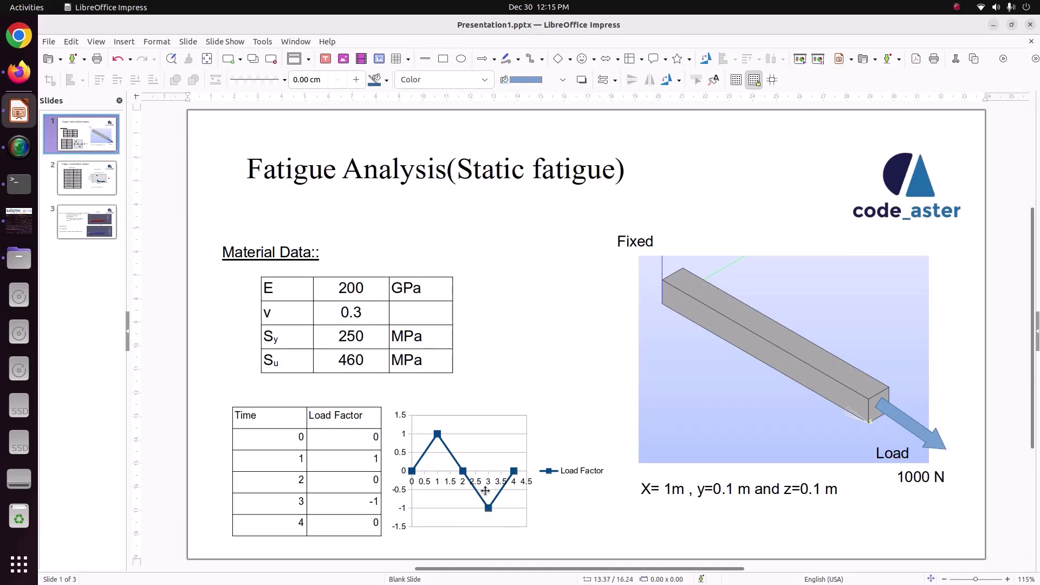
{"action": "left_click", "coordinate": [9, 232]}
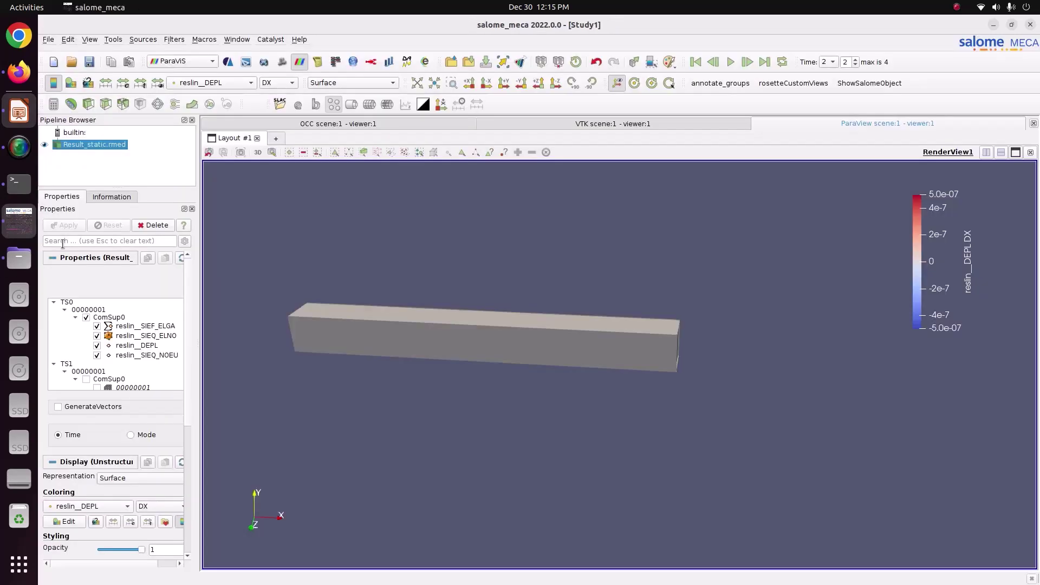
{"action": "left_click", "coordinate": [746, 61]}
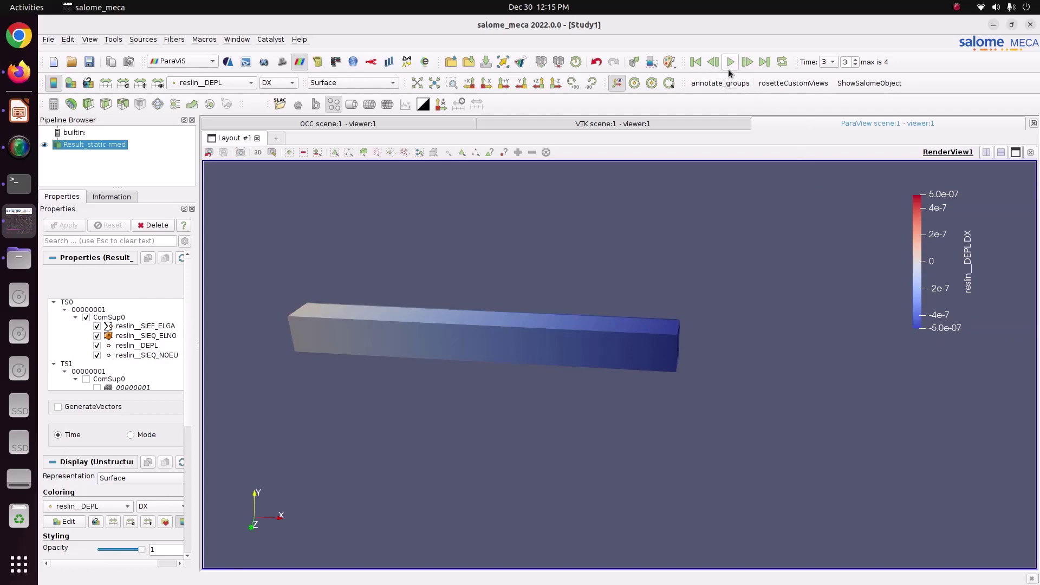
Advance the displacement result to time 4 and apply a Warp By Vector filter using reslin__DEPL to Result_static.rmed.
{"action": "left_click", "coordinate": [747, 61]}
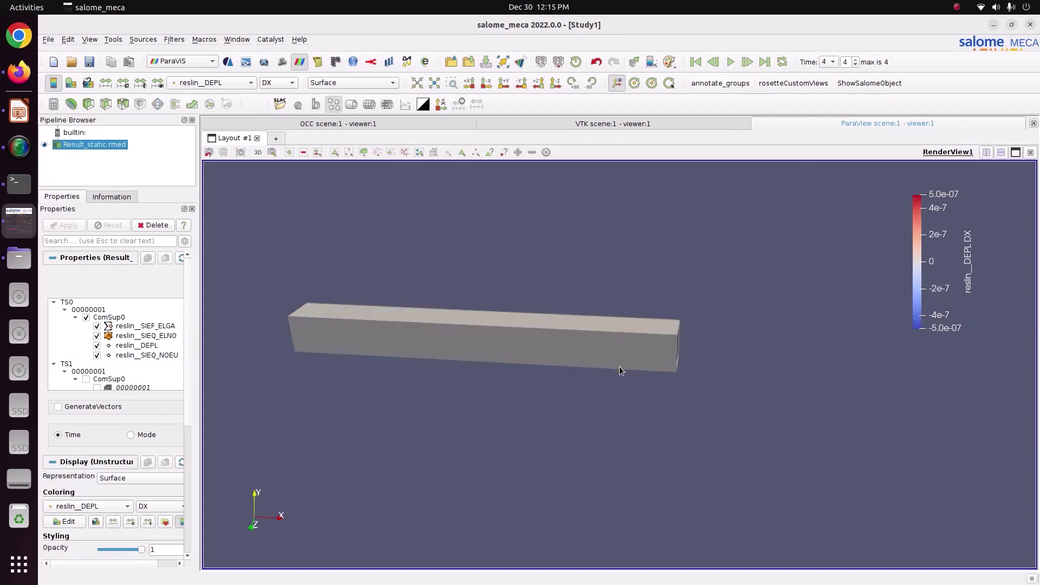
{"action": "left_click", "coordinate": [193, 109]}
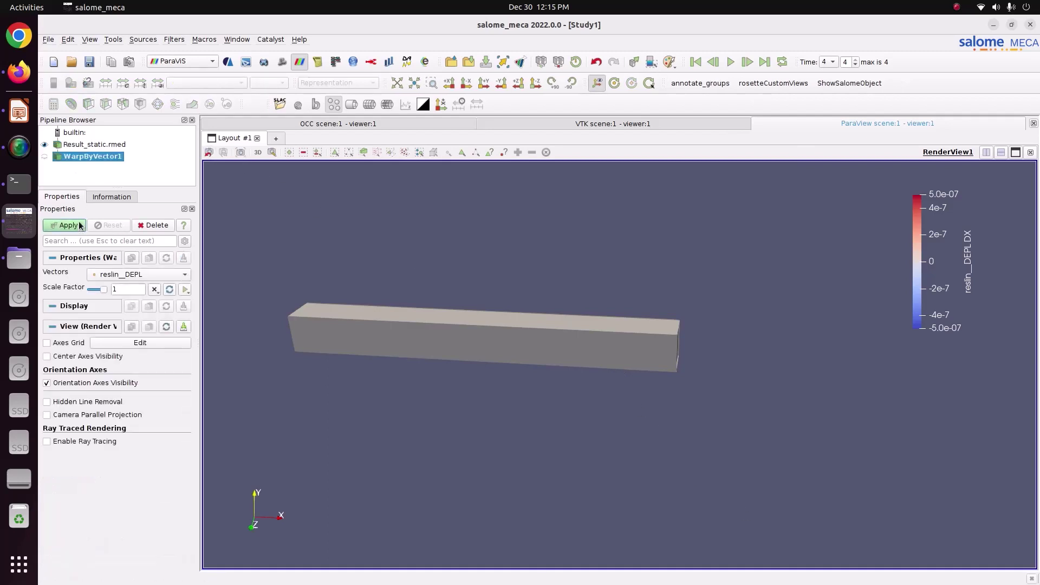
{"action": "left_click", "coordinate": [79, 227]}
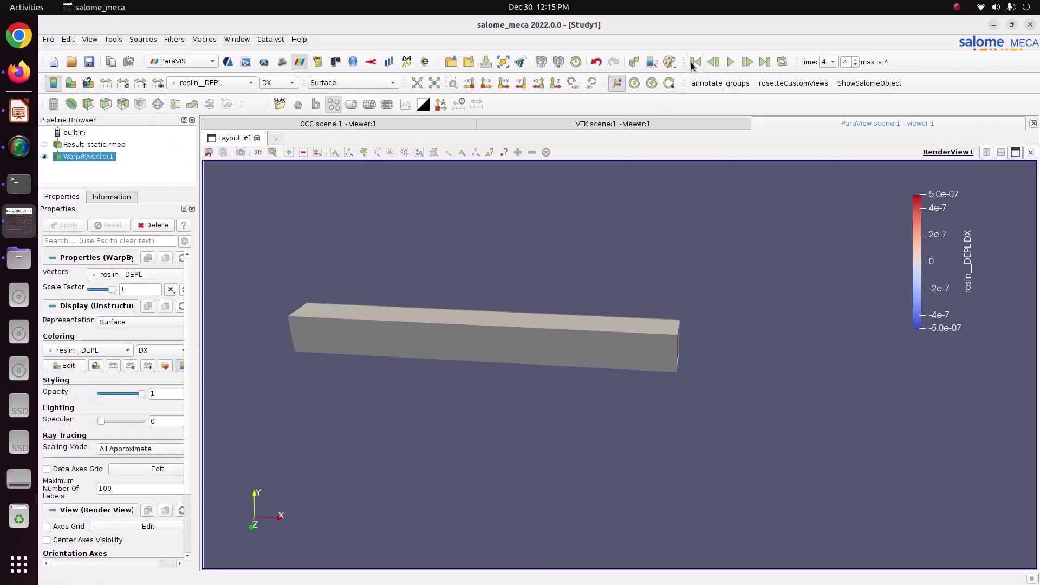
Show the warped beam at time 1 and set the warp scale factor to about 560885.
{"action": "left_click", "coordinate": [729, 67]}
{"action": "left_click", "coordinate": [703, 62]}
{"action": "left_click", "coordinate": [747, 62]}
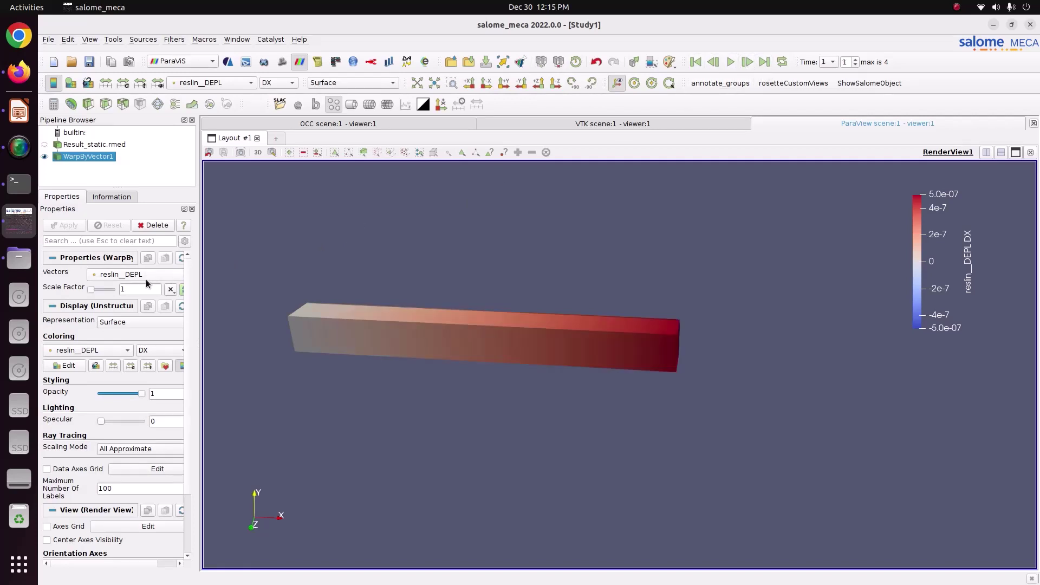
{"action": "left_click_drag", "start_coordinate": [92, 290], "coordinate": [107, 291]}
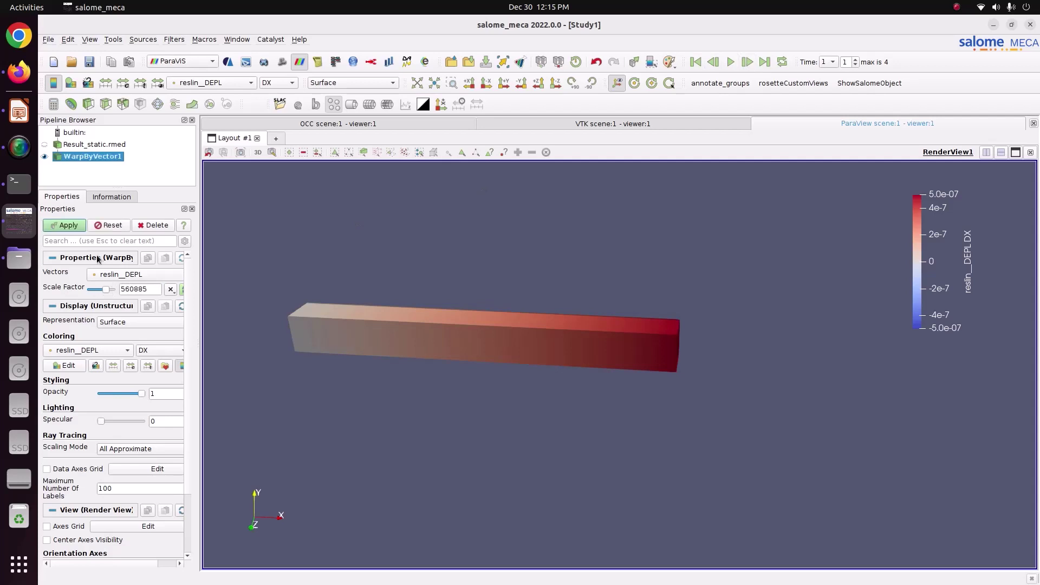
{"action": "left_click", "coordinate": [68, 226]}
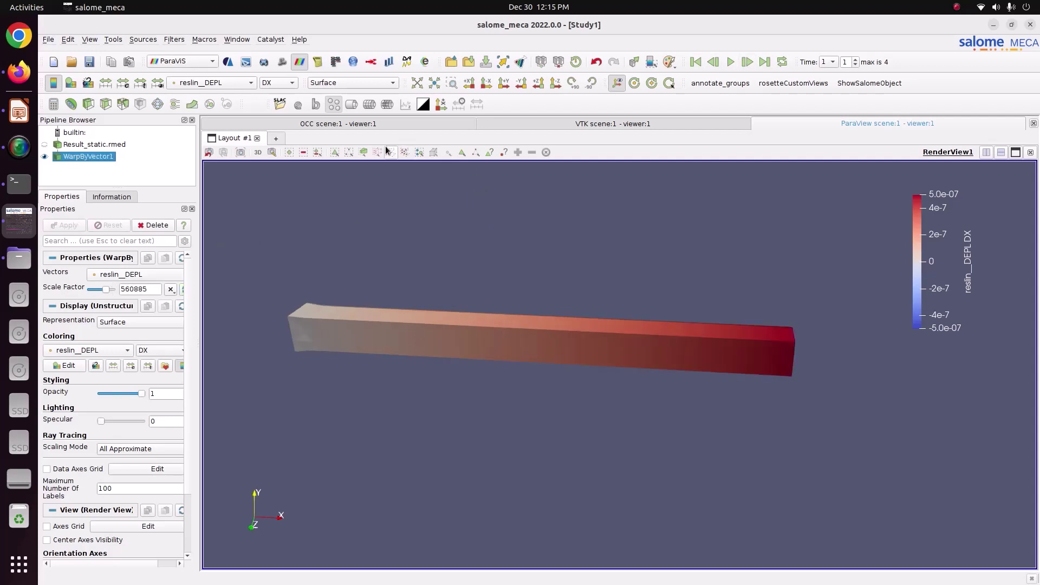
Restart from time 0 and step the warped beam through each time step up to time 4.
{"action": "left_click", "coordinate": [695, 62]}
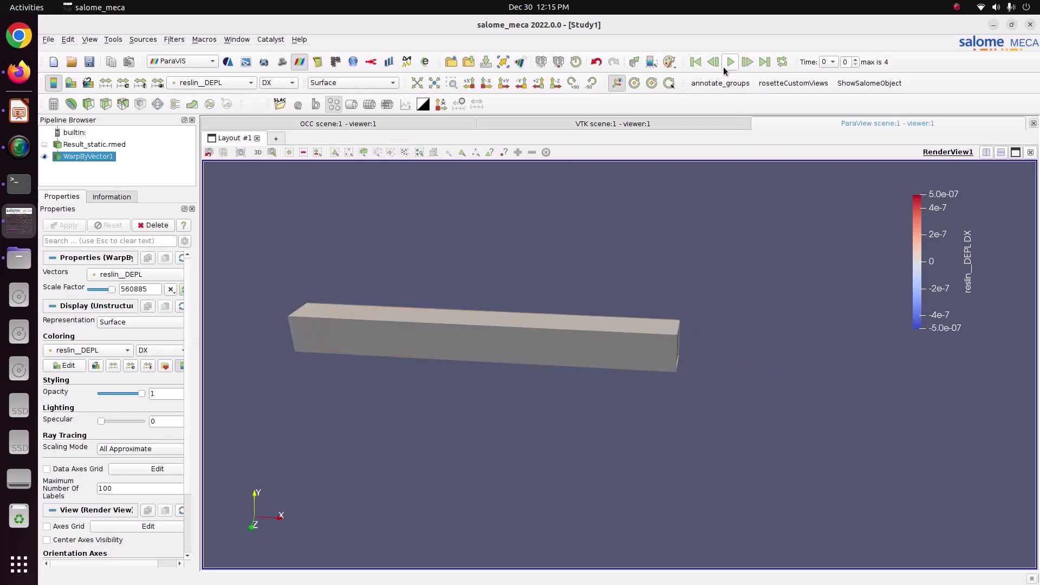
{"action": "left_click", "coordinate": [741, 66]}
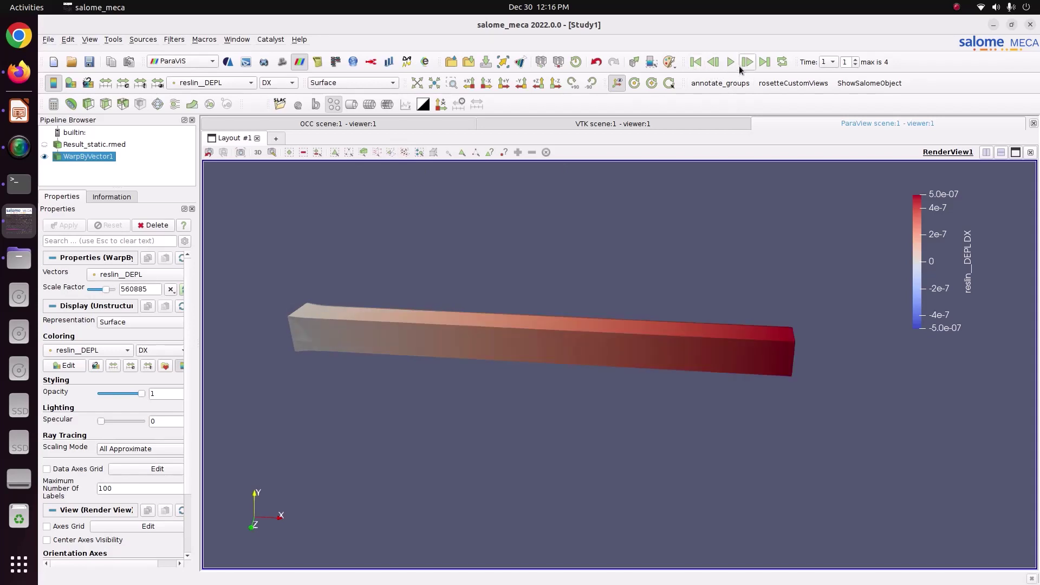
{"action": "left_click", "coordinate": [740, 66]}
{"action": "left_click", "coordinate": [739, 66]}
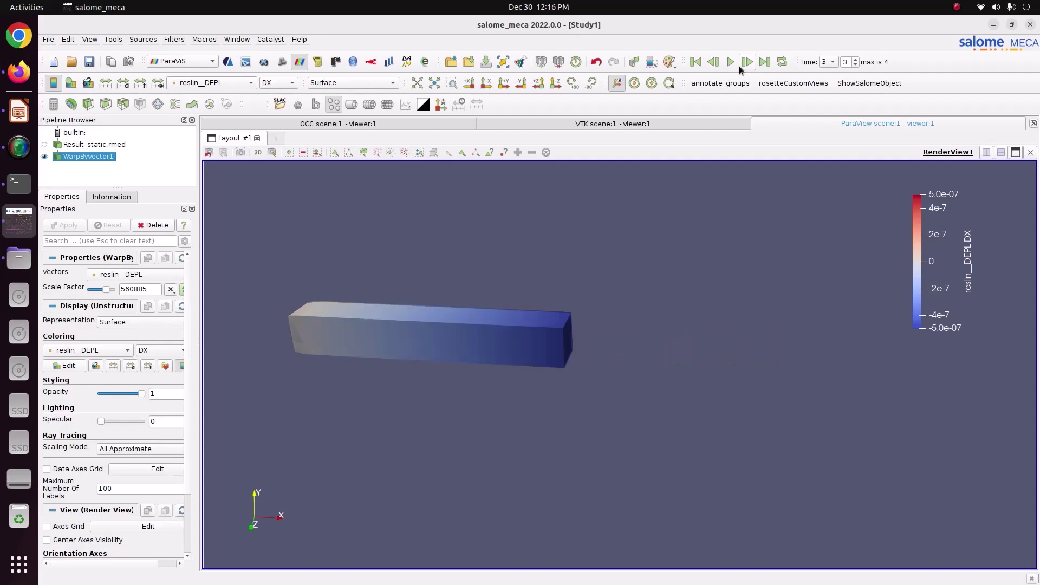
{"action": "left_click", "coordinate": [739, 66]}
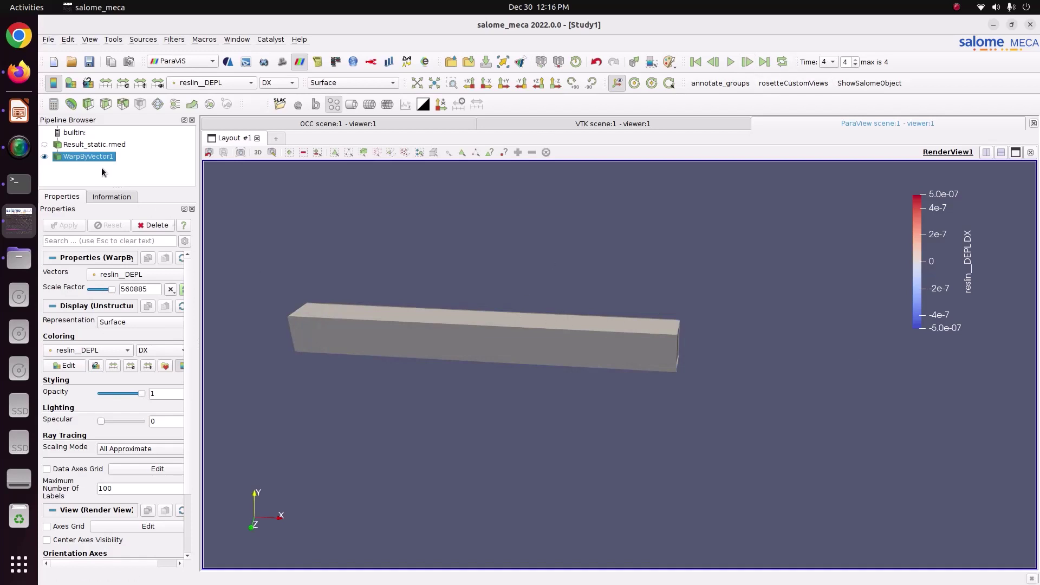
Colour the warped beam by reslin__SIEQ_NOEU VMIS with the range rescaled over all time steps, and enlarge the colour legend.
{"action": "left_click", "coordinate": [214, 83]}
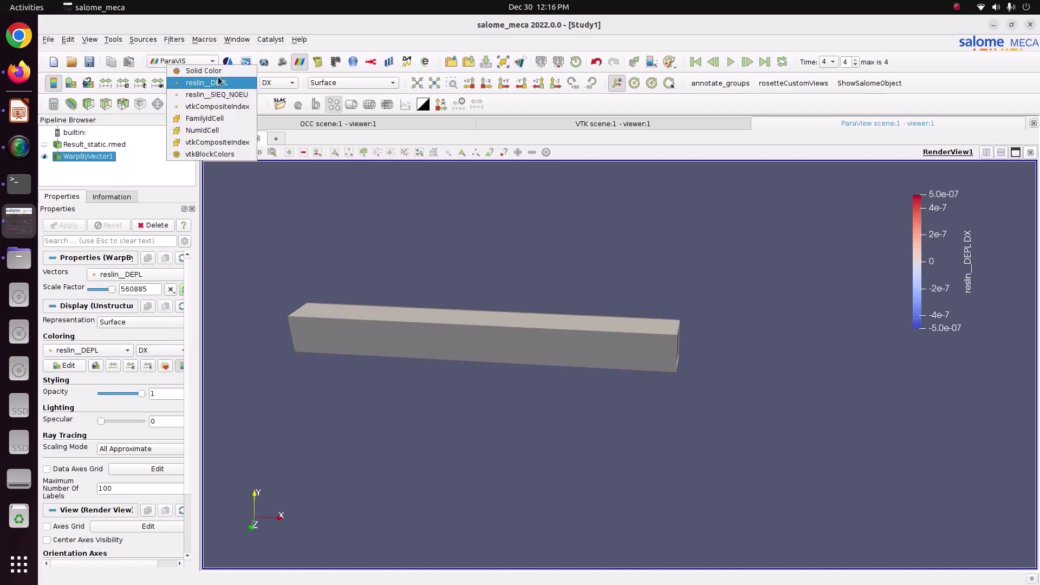
{"action": "left_click", "coordinate": [222, 98]}
{"action": "left_click", "coordinate": [285, 83]}
{"action": "left_click", "coordinate": [279, 96]}
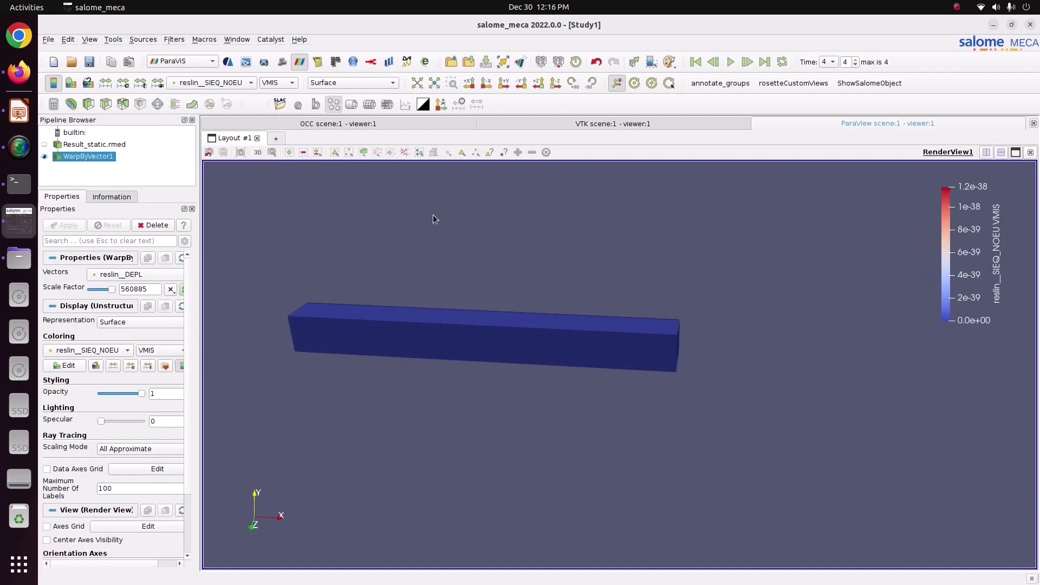
{"action": "left_click", "coordinate": [145, 84]}
{"action": "left_click", "coordinate": [522, 330]}
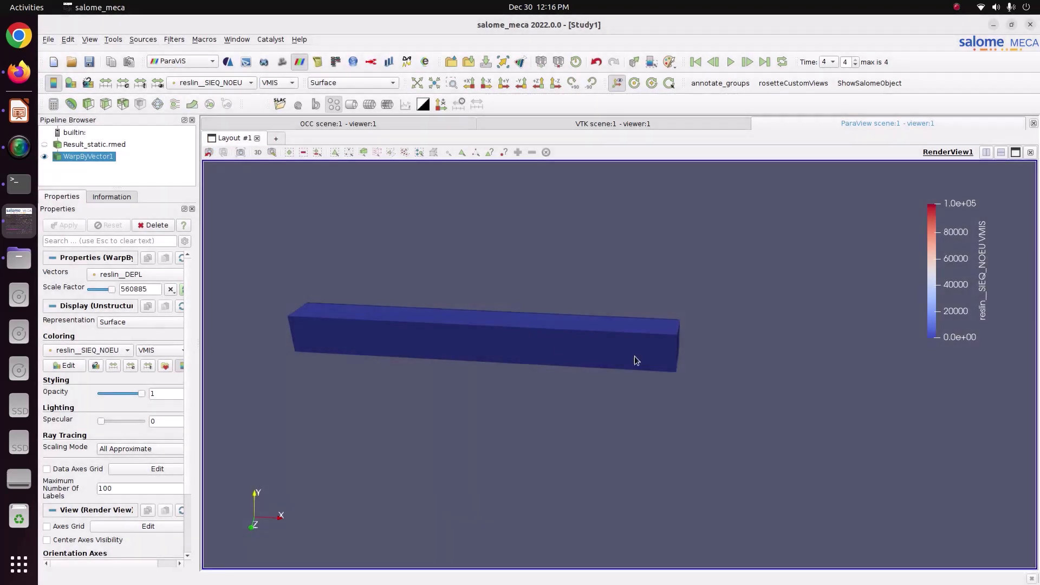
{"action": "left_click_drag", "start_coordinate": [958, 213], "coordinate": [930, 229]}
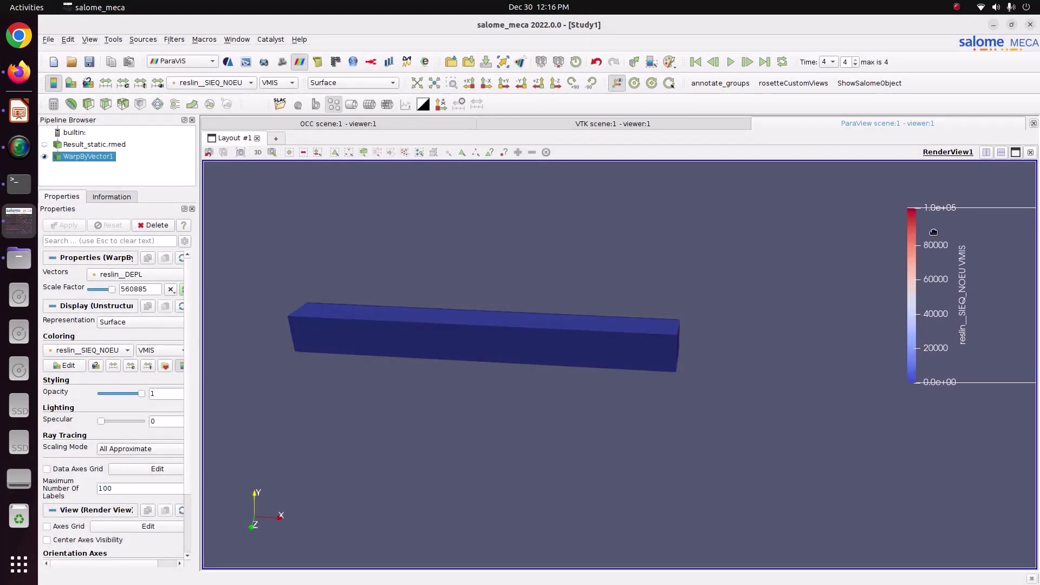
Examine the VMIS stress distribution on the warped beam at time 1 against the colour legend from several angles.
{"action": "mouse_move", "coordinate": [610, 346]}
{"action": "left_mouse_down"}
{"action": "mouse_move", "coordinate": [670, 338]}
{"action": "mouse_move", "coordinate": [664, 363]}
{"action": "mouse_move", "coordinate": [623, 363]}
{"action": "left_mouse_up"}
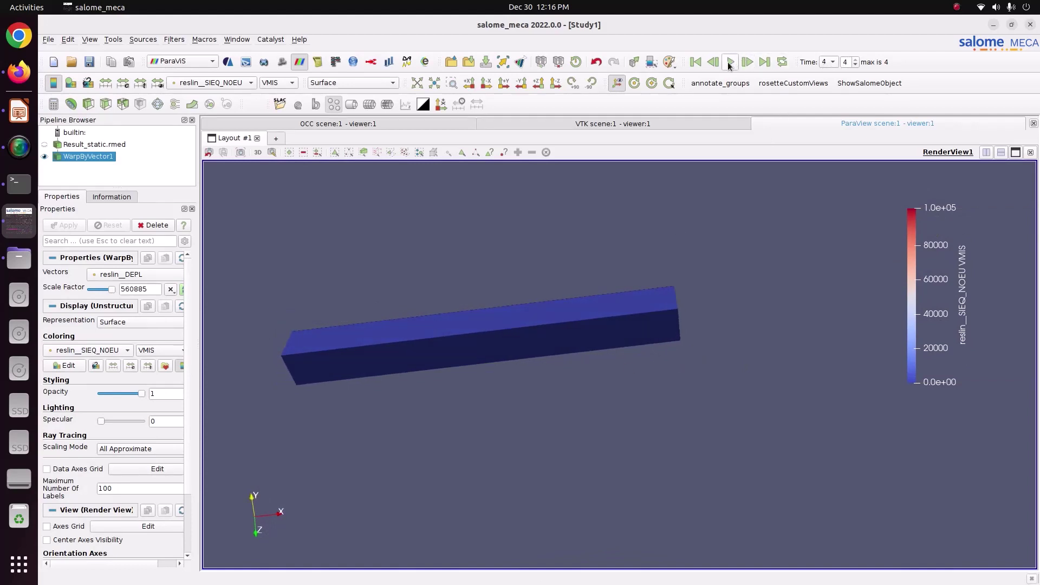
{"action": "left_click", "coordinate": [695, 62]}
{"action": "left_click", "coordinate": [747, 61]}
{"action": "left_click_drag", "start_coordinate": [745, 296], "coordinate": [749, 317]}
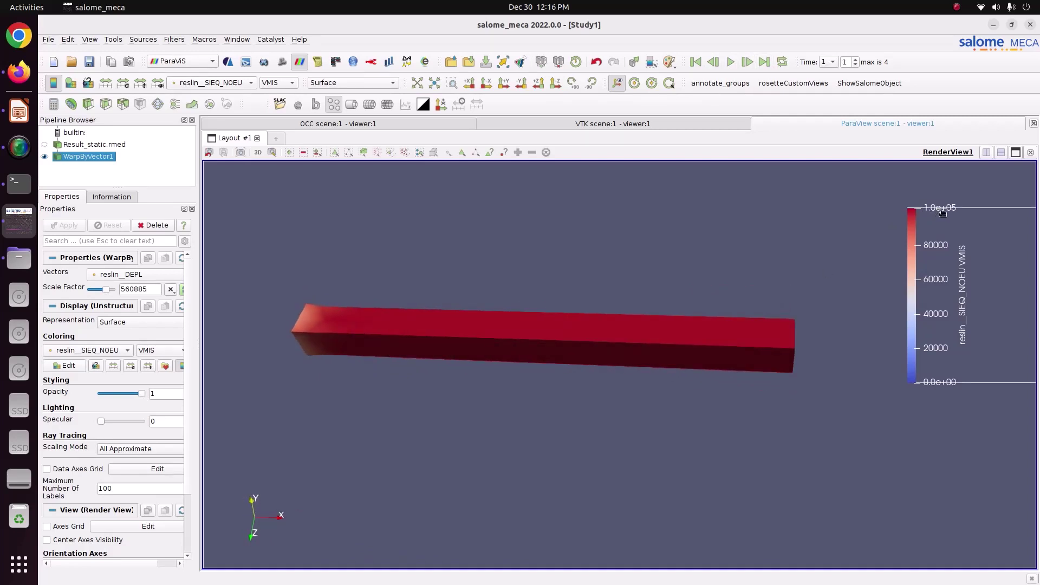
{"action": "left_click_drag", "start_coordinate": [640, 330], "coordinate": [472, 305]}
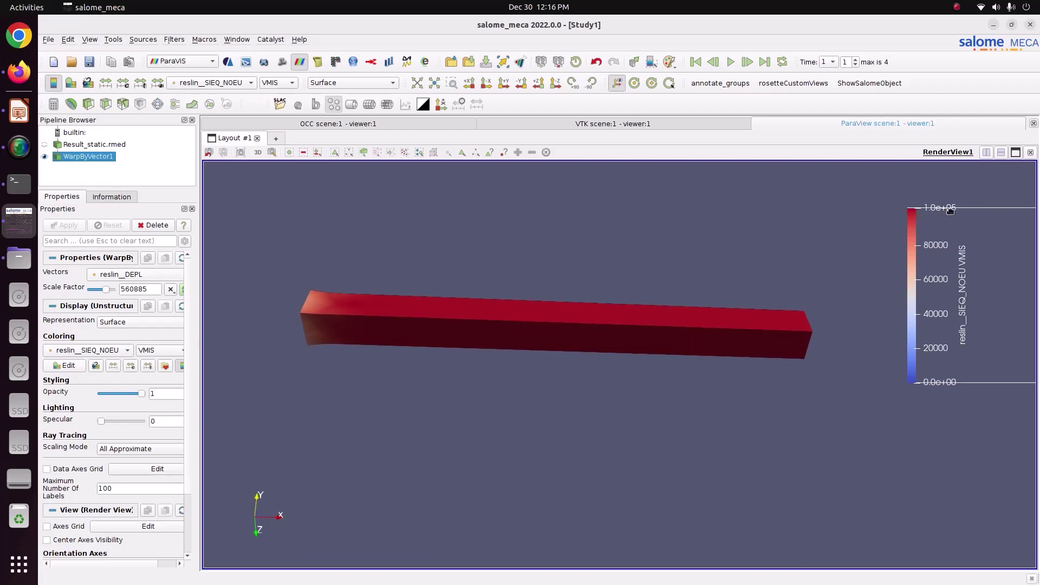
{"action": "left_click_drag", "start_coordinate": [826, 346], "coordinate": [771, 347]}
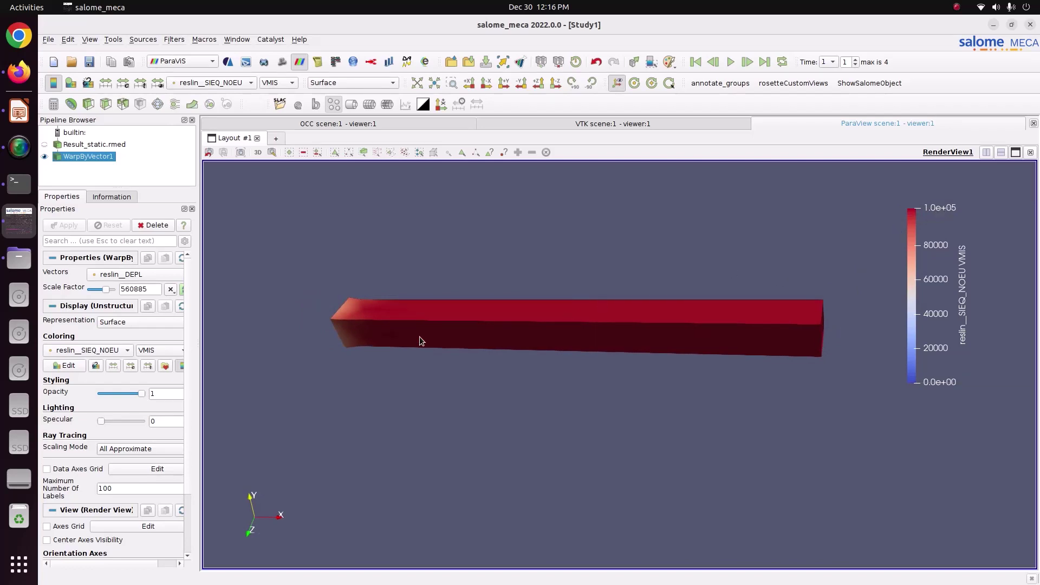
{"action": "left_click_drag", "start_coordinate": [420, 341], "coordinate": [493, 375]}
{"action": "scroll", "coordinate": [436, 313], "scroll_direction": "down", "scroll_amount": 6}
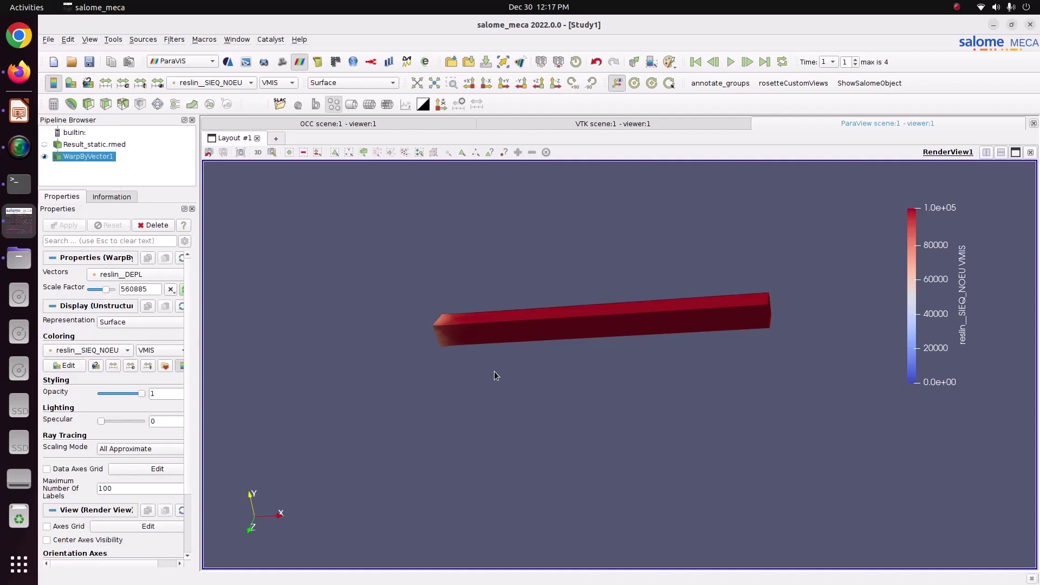
Delete the WarpByVector1 filter and the Result_static.rmed source from the pipeline.
{"action": "right_click", "coordinate": [87, 157]}
{"action": "left_click", "coordinate": [118, 228]}
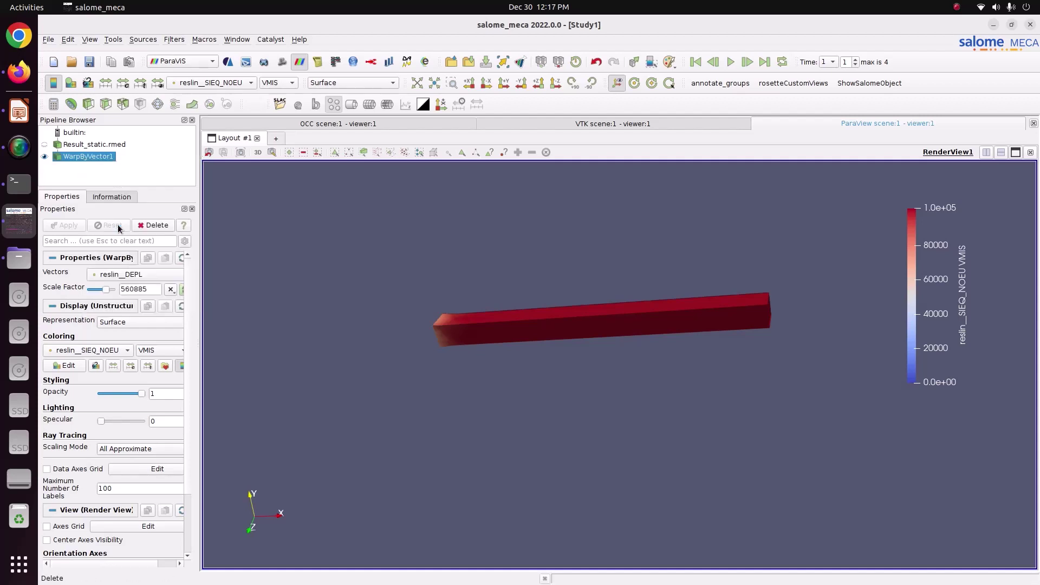
{"action": "right_click", "coordinate": [96, 144]}
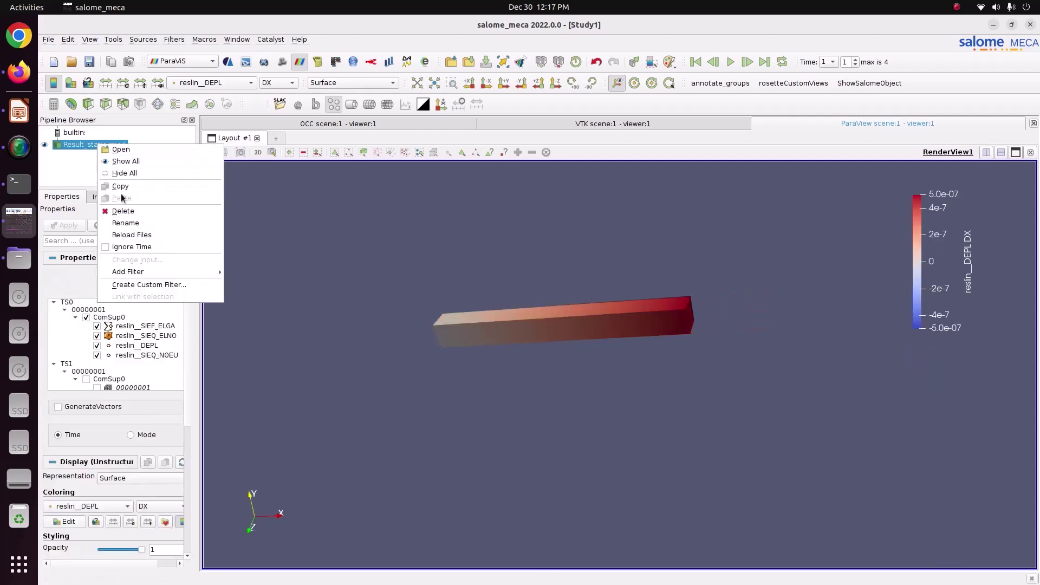
{"action": "left_click", "coordinate": [124, 214]}
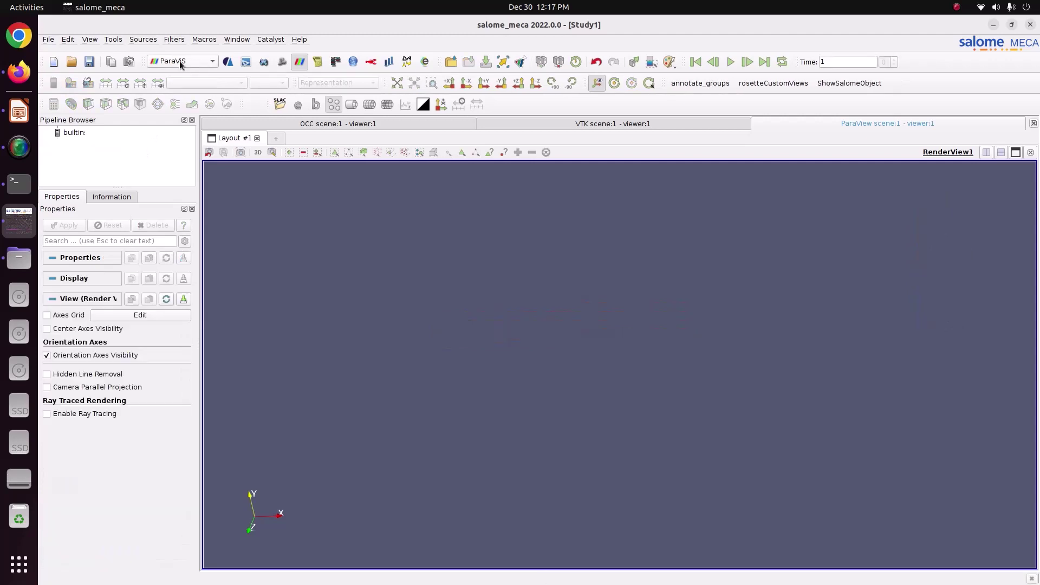
Switch from ParaVIS to the AsterStudy module and save the study.
{"action": "left_click", "coordinate": [180, 61]}
{"action": "left_click", "coordinate": [180, 34]}
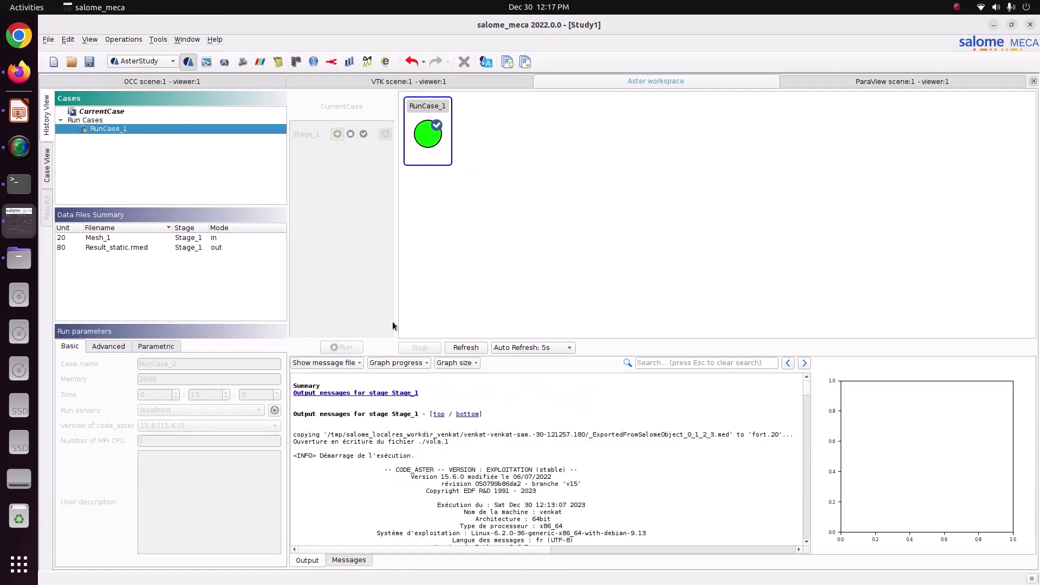
{"action": "left_click", "coordinate": [90, 61]}
Add a new stage after Stage_1 in CurrentCase.
{"action": "left_click", "coordinate": [121, 111]}
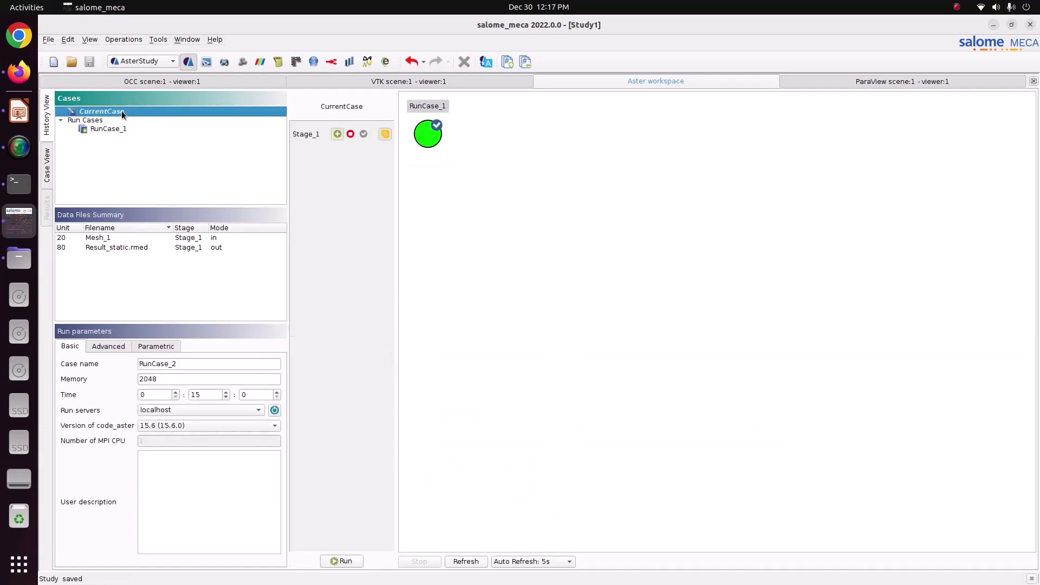
{"action": "right_click", "coordinate": [121, 110]}
{"action": "left_click", "coordinate": [106, 130]}
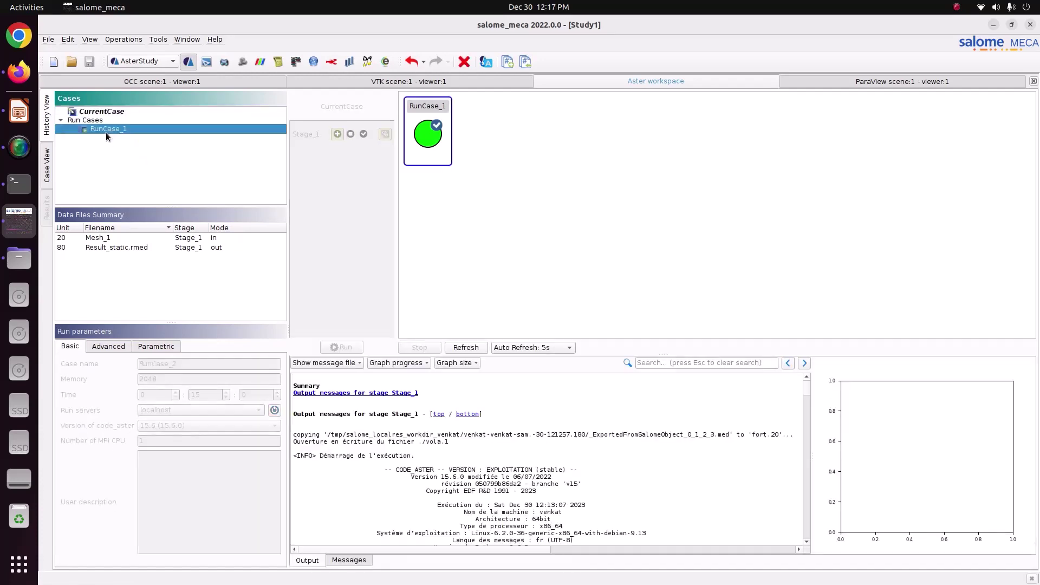
{"action": "right_click", "coordinate": [109, 131]}
{"action": "key", "text": "Escape"}
{"action": "left_click", "coordinate": [47, 164]}
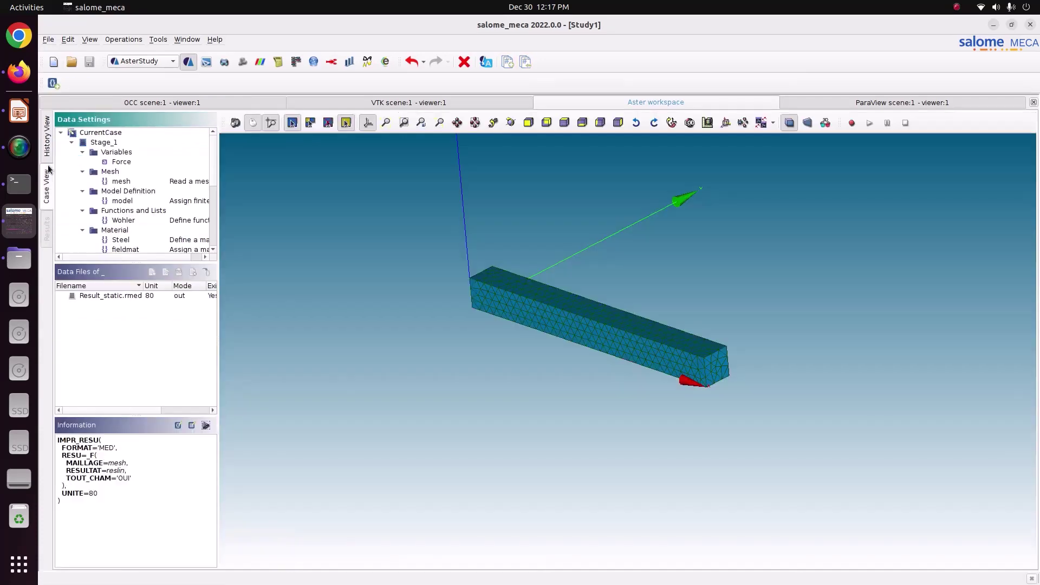
{"action": "left_click", "coordinate": [113, 132]}
{"action": "right_click", "coordinate": [113, 132]}
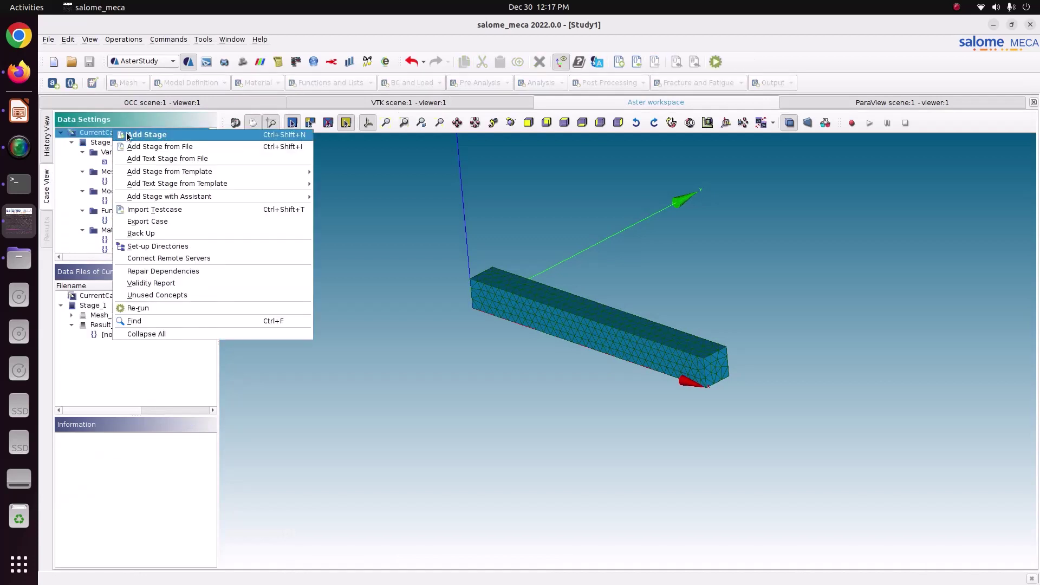
{"action": "left_click", "coordinate": [127, 134]}
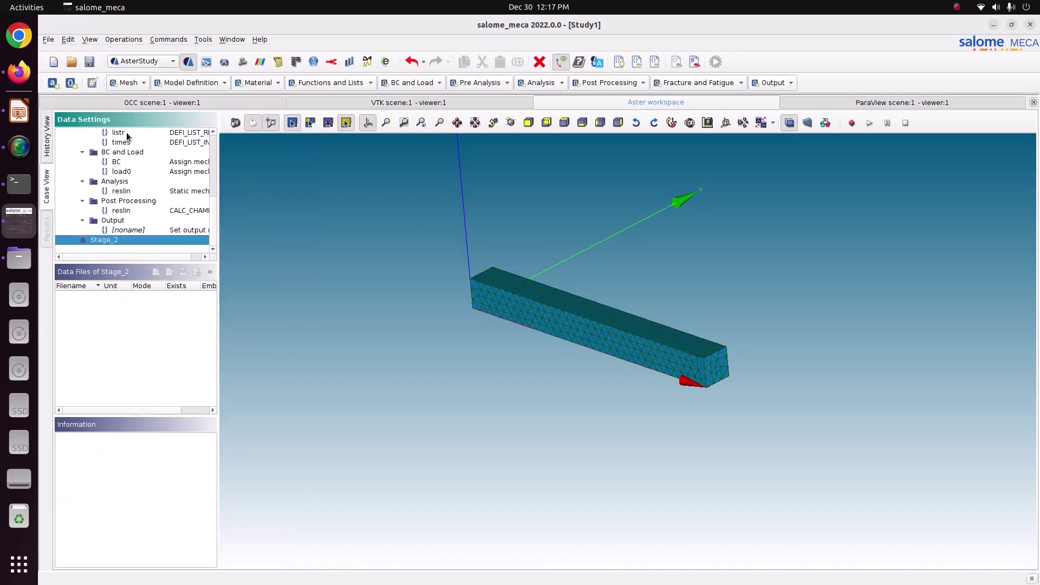
Check the CALC_FATIGUE command on slide 3 of the LibreOffice Impress presentation, then return to salome_meca.
{"action": "left_click", "coordinate": [19, 111]}
{"action": "left_click", "coordinate": [94, 224]}
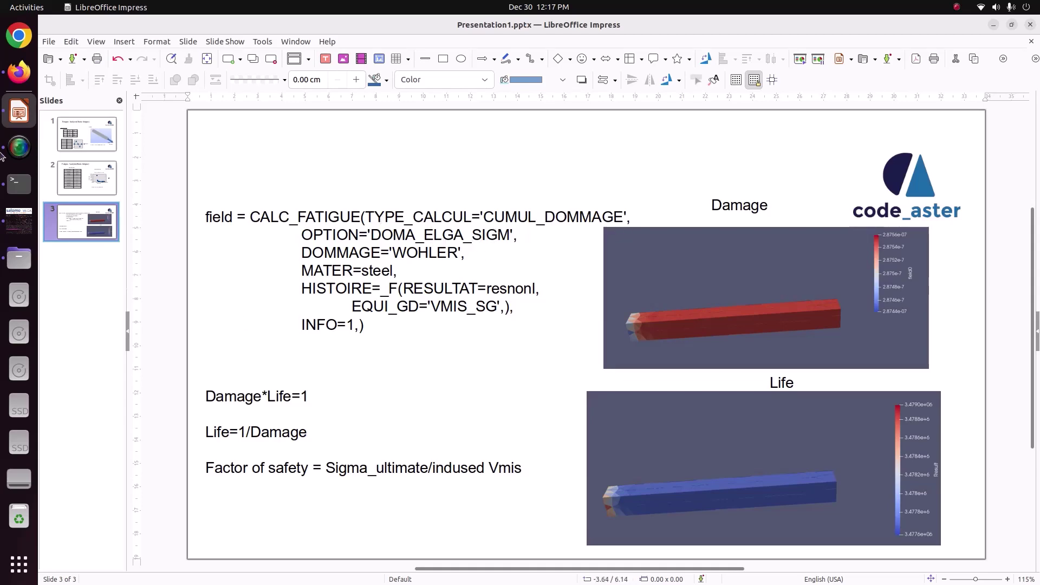
{"action": "left_click", "coordinate": [19, 220]}
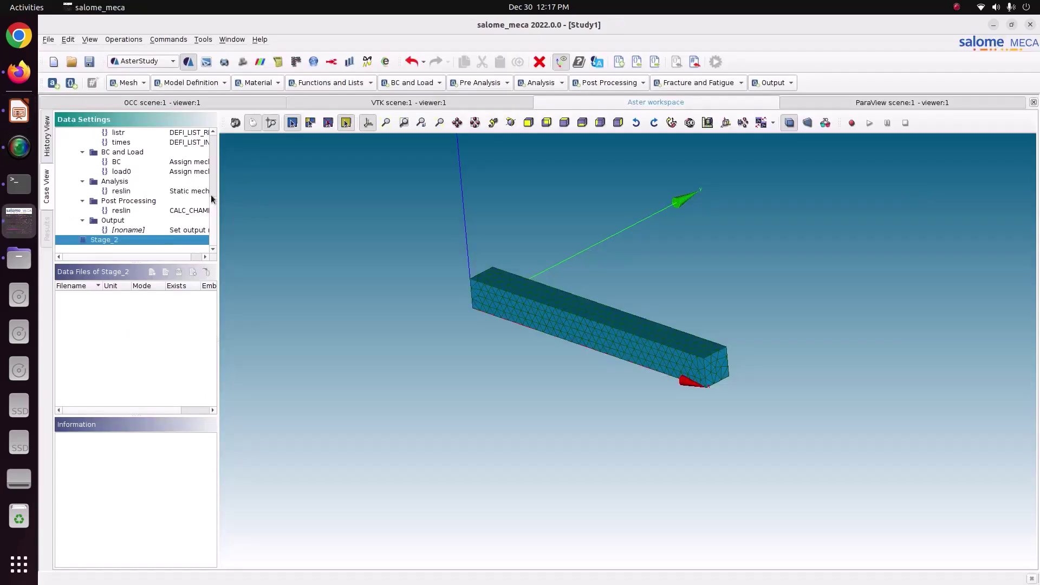
Add a CALC_CHAMP post-processing command to Stage_2 with SIEQ_ELGA as its CRITERES item.
{"action": "left_click", "coordinate": [632, 84]}
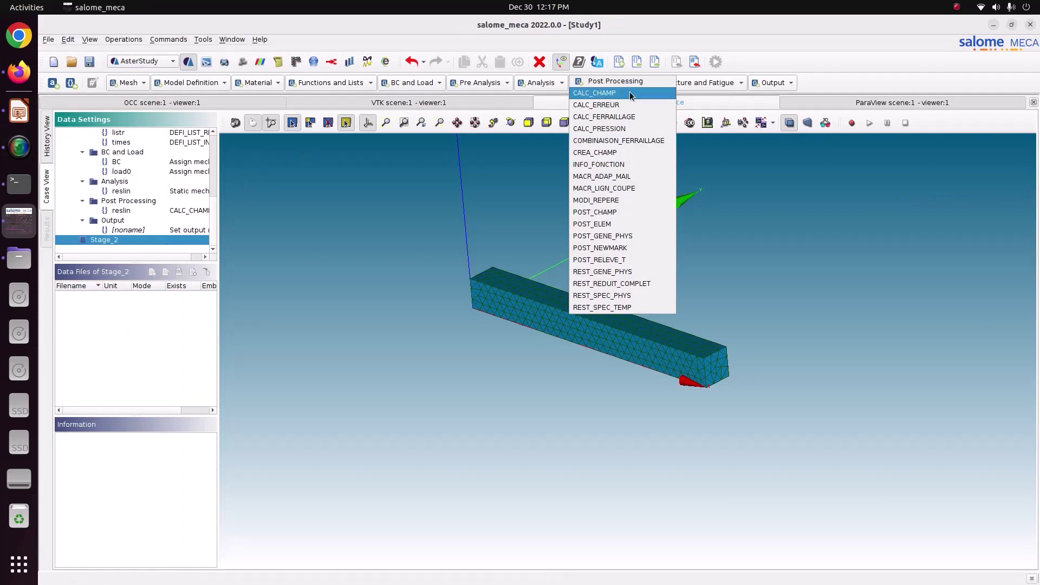
{"action": "left_click", "coordinate": [619, 96]}
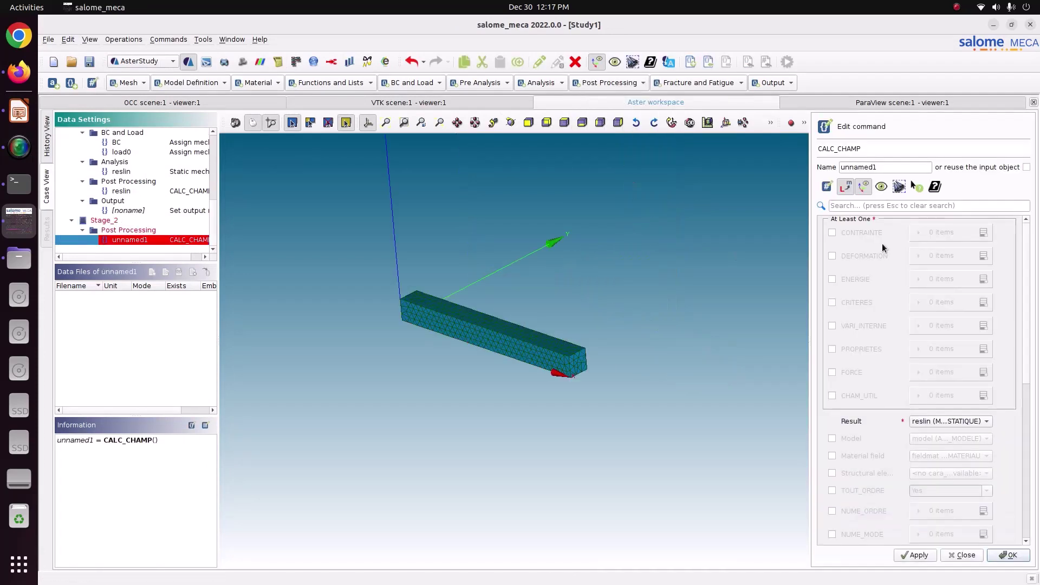
{"action": "left_click", "coordinate": [859, 301]}
{"action": "left_click", "coordinate": [983, 302]}
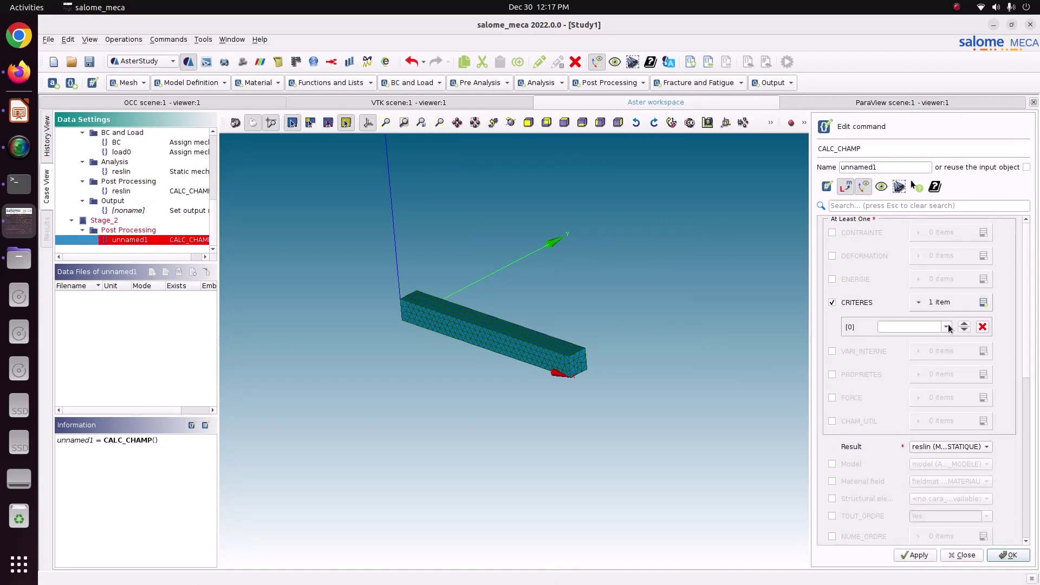
{"action": "left_click", "coordinate": [945, 327]}
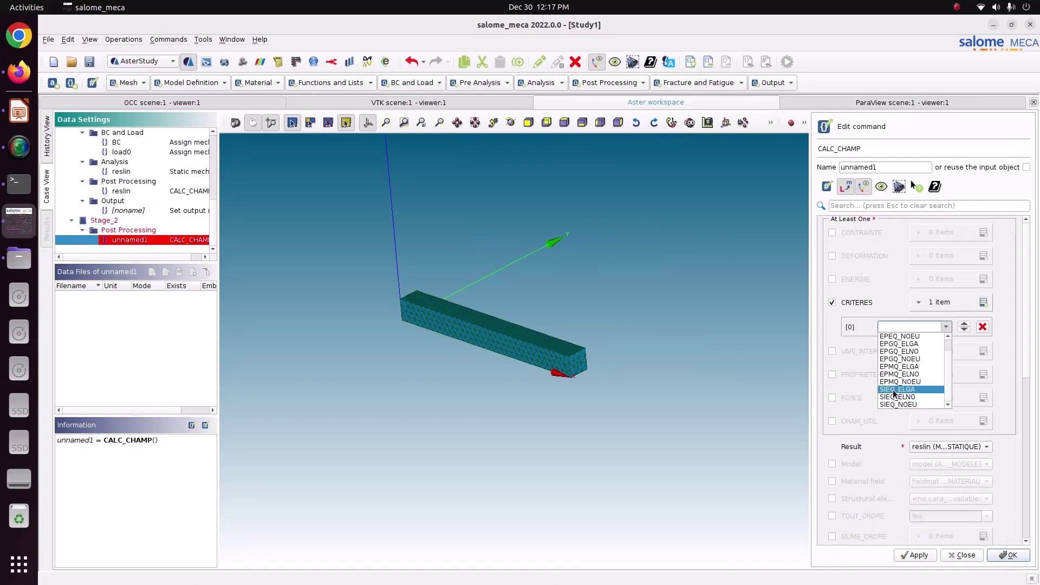
{"action": "left_click", "coordinate": [895, 389]}
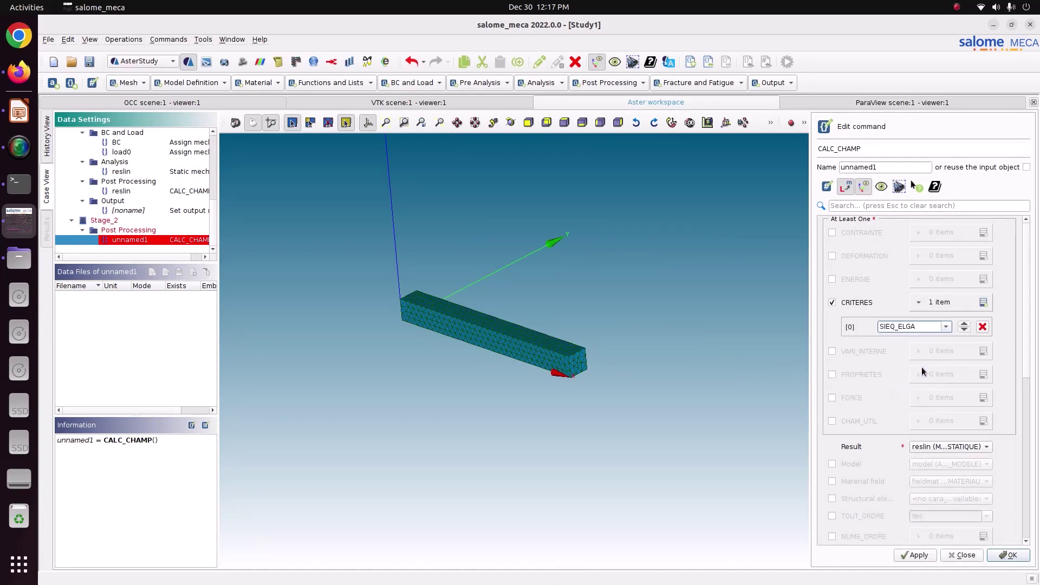
Keep reslin as the CALC_CHAMP result, enable the model and the fieldmat material field, and store the command.
{"action": "left_click", "coordinate": [941, 446]}
{"action": "left_click", "coordinate": [941, 447]}
{"action": "left_click", "coordinate": [850, 463]}
{"action": "left_click", "coordinate": [863, 482]}
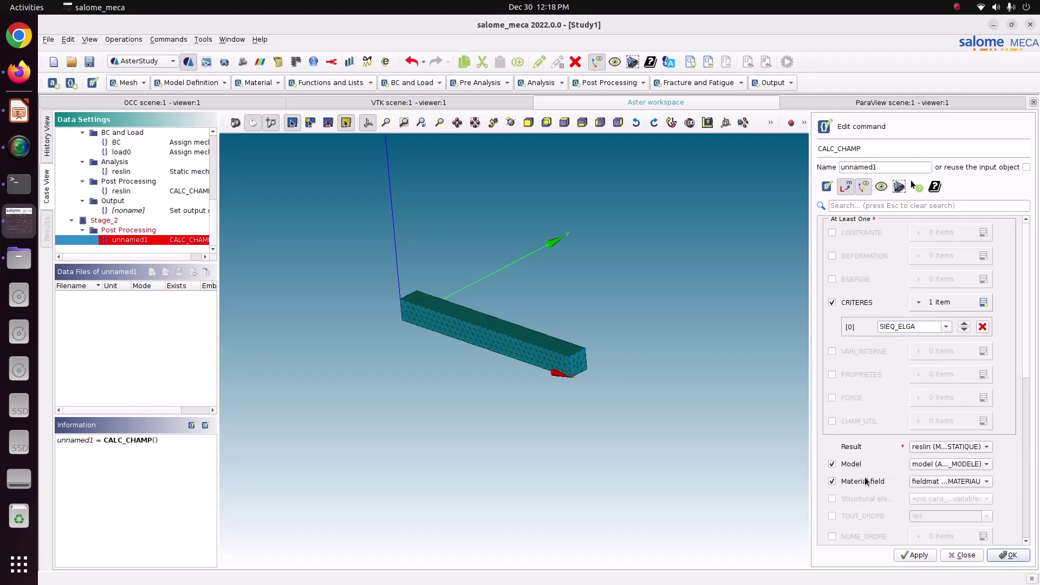
{"action": "left_click", "coordinate": [924, 559]}
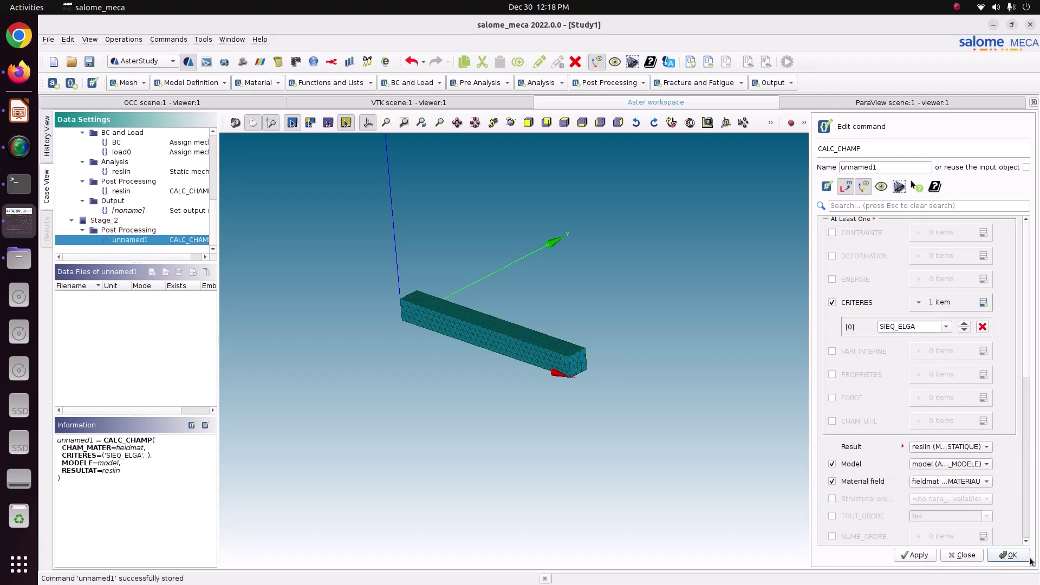
{"action": "left_click", "coordinate": [1020, 557]}
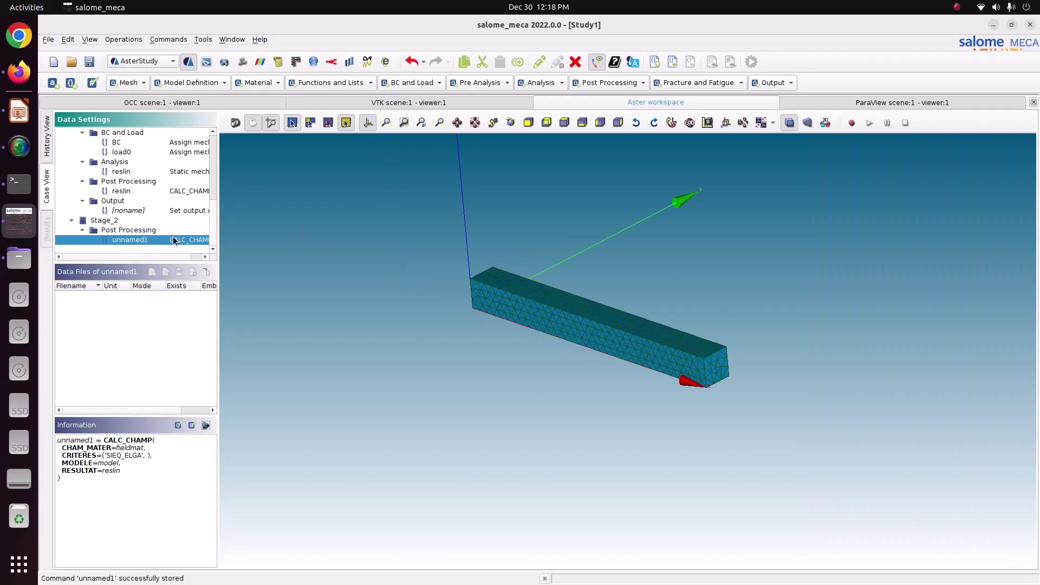
Edit Stage_2's CALC_CHAMP command so that it reuses the input object, and store the change.
{"action": "double_click", "coordinate": [174, 240]}
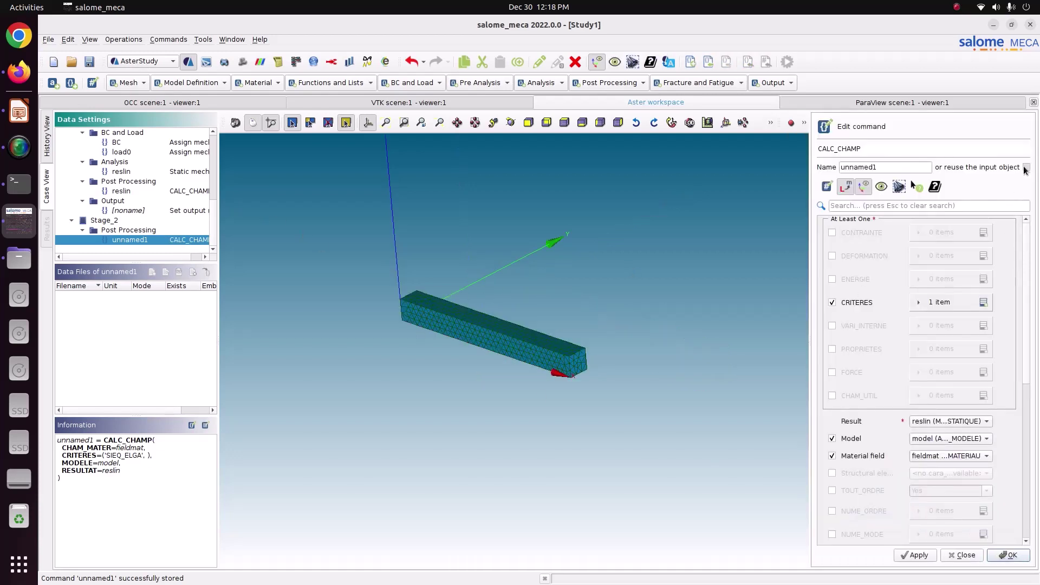
{"action": "left_click", "coordinate": [1025, 168]}
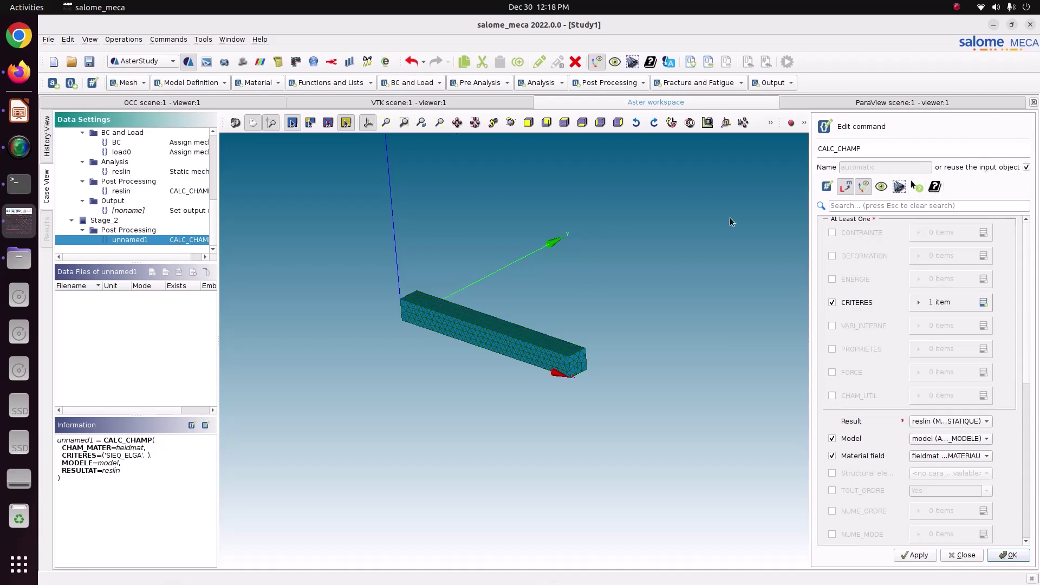
{"action": "left_click", "coordinate": [918, 555]}
{"action": "left_click", "coordinate": [1021, 557]}
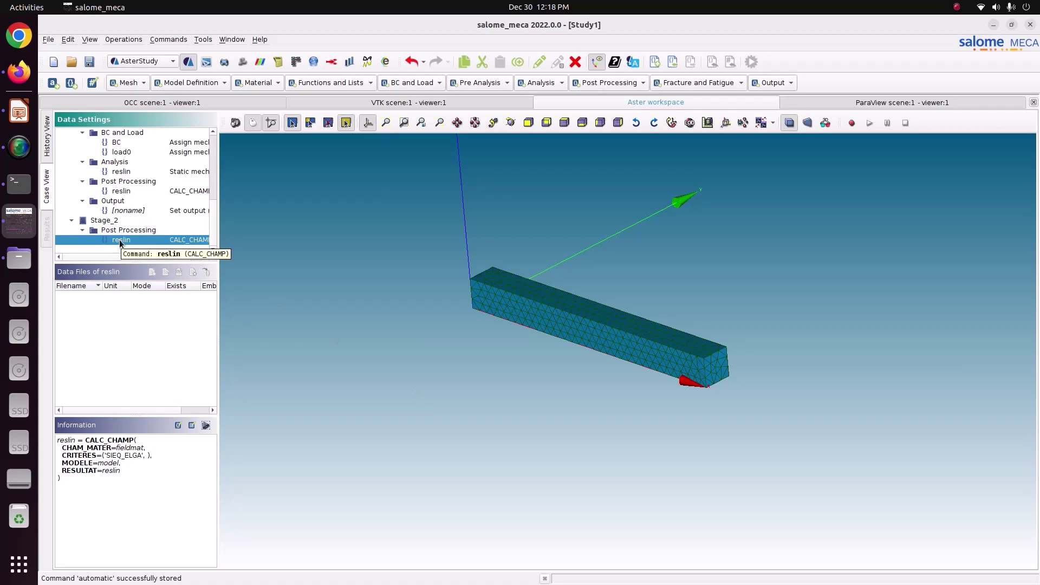
Add a CALC_FATIGUE command named DOMMAGE with calculation type CUMUL_DOMMAGE and option DOMA_ELGA_SIGM.
{"action": "left_click", "coordinate": [670, 84]}
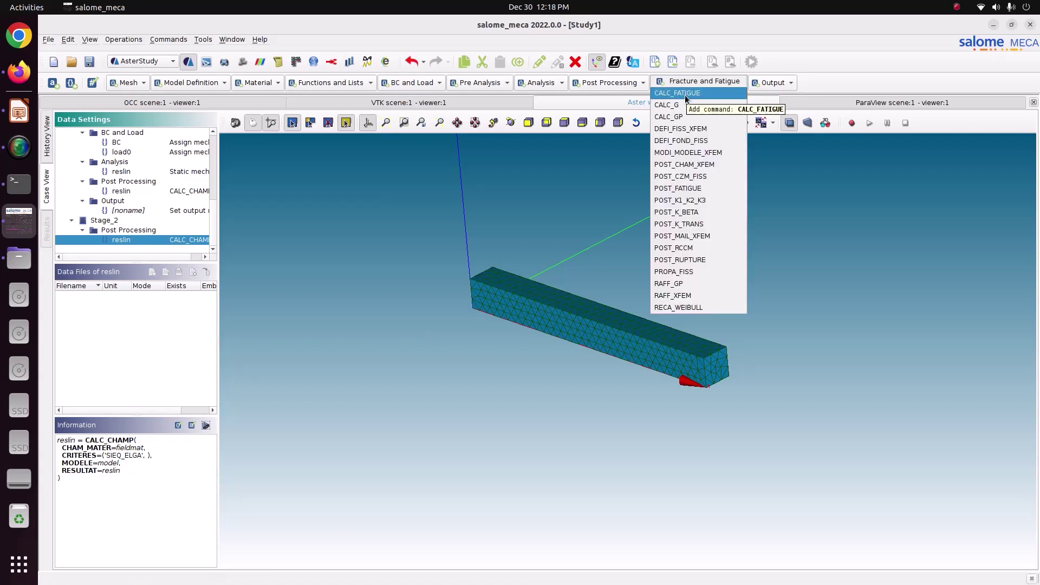
{"action": "left_click", "coordinate": [684, 96]}
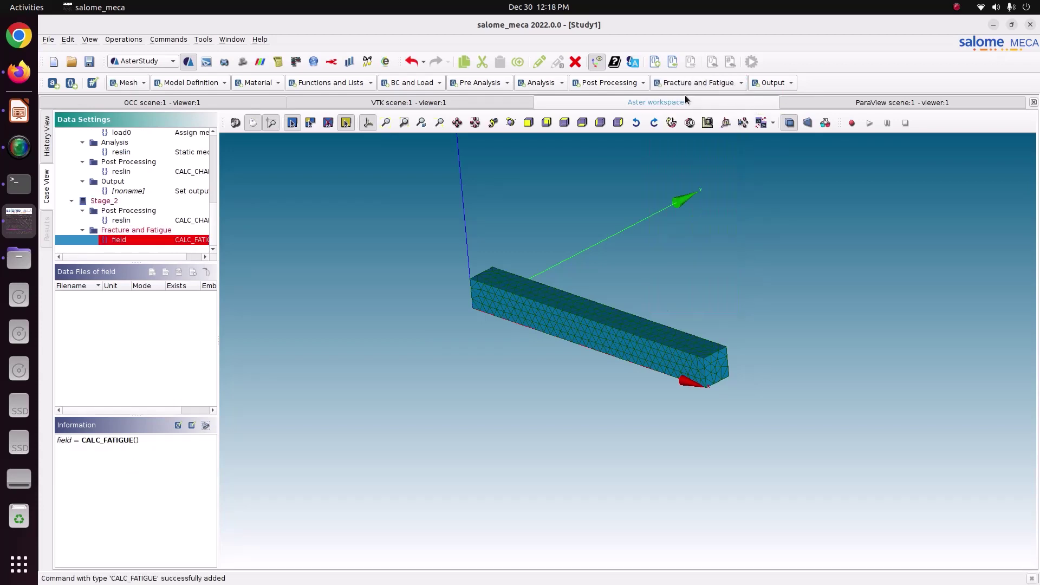
{"action": "left_click_drag", "start_coordinate": [860, 168], "coordinate": [793, 167]}
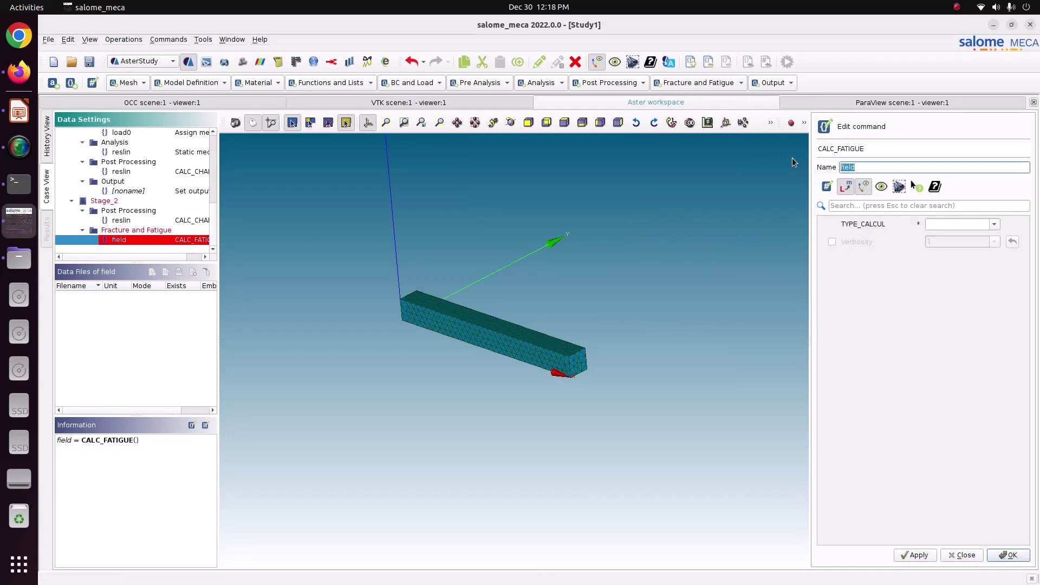
{"action": "type", "text": "DOMMA"}
{"action": "type", "text": "GE"}
{"action": "left_click", "coordinate": [992, 228]}
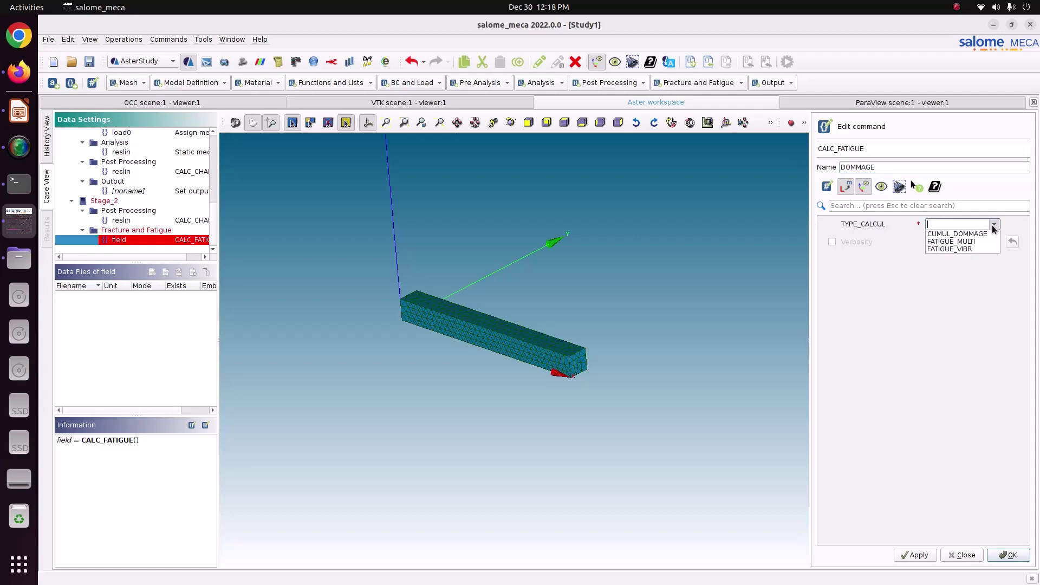
{"action": "left_click", "coordinate": [988, 232]}
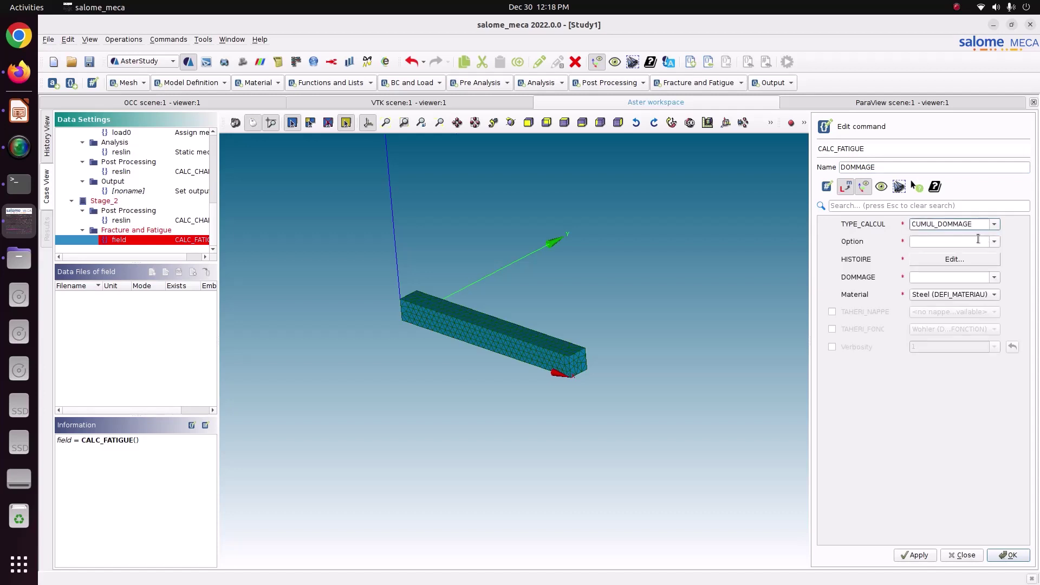
{"action": "left_click", "coordinate": [994, 243]}
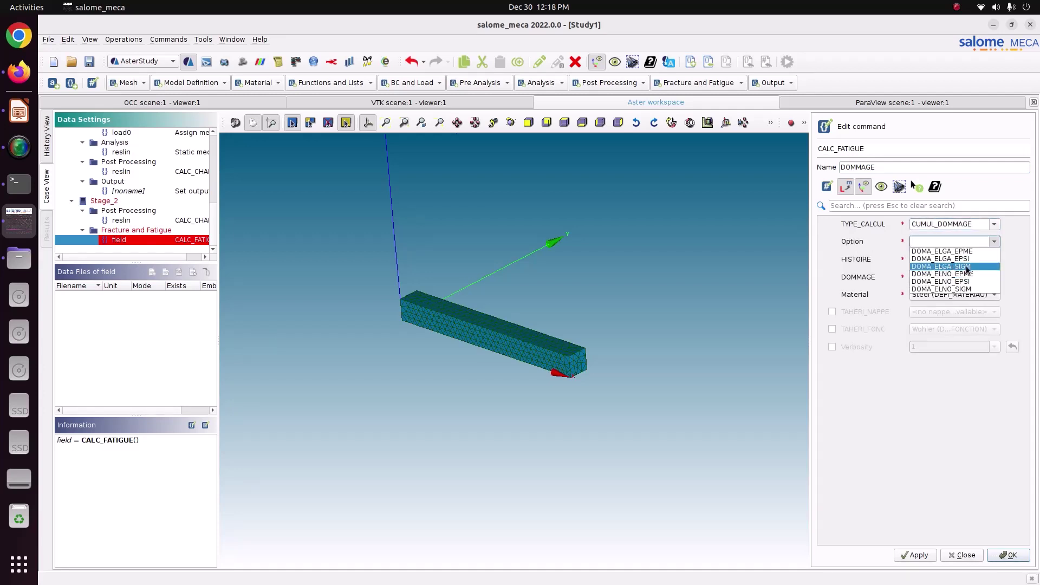
{"action": "left_click", "coordinate": [948, 267]}
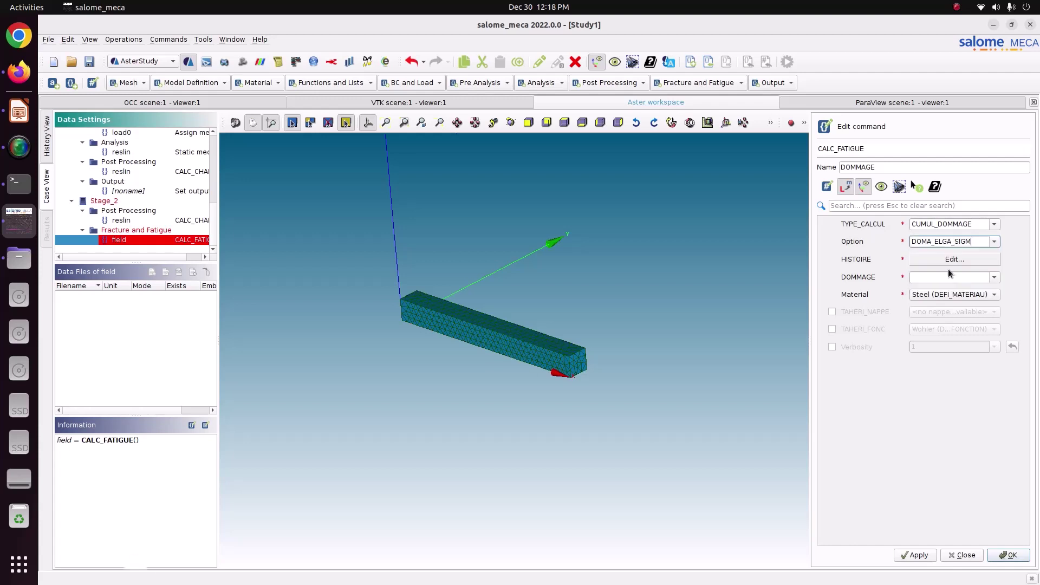
Define the fatigue command's HISTOIRE with Stage_2's reslin (CALC_CHAMP) as result and EQUI_GD enabled as VMIS_SG.
{"action": "left_click", "coordinate": [927, 260]}
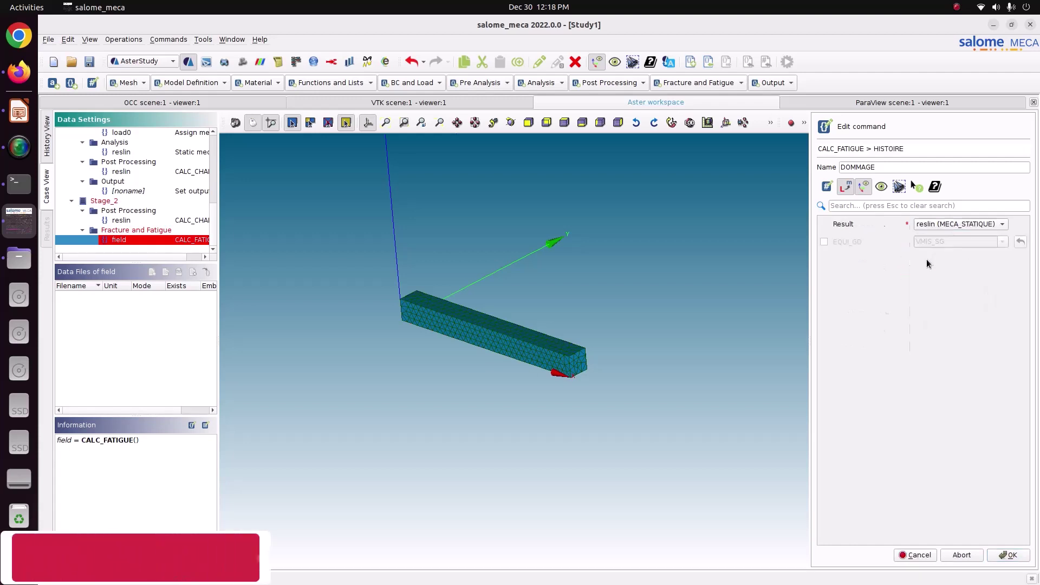
{"action": "left_click", "coordinate": [928, 227]}
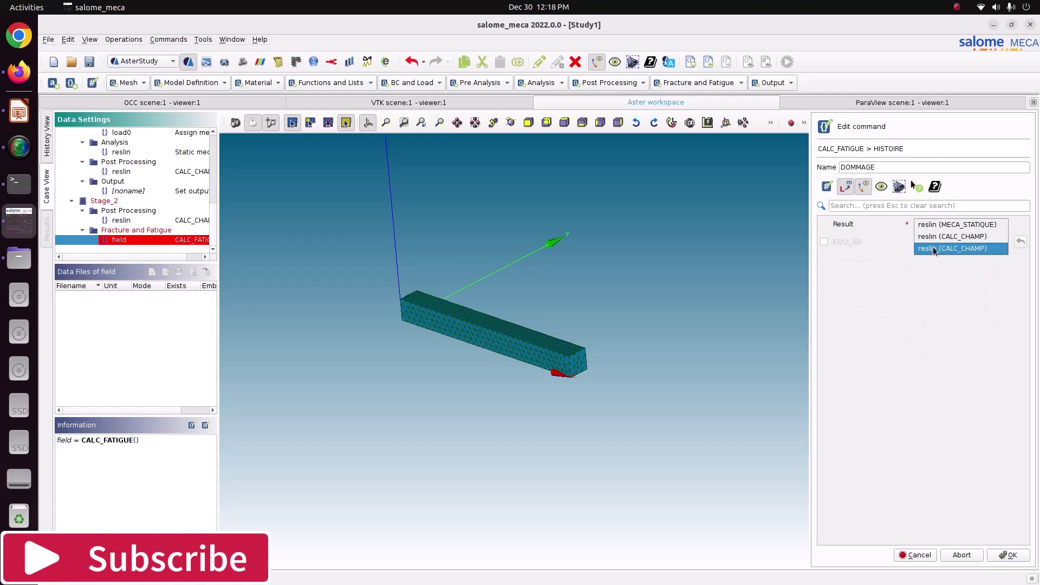
{"action": "left_click", "coordinate": [933, 248]}
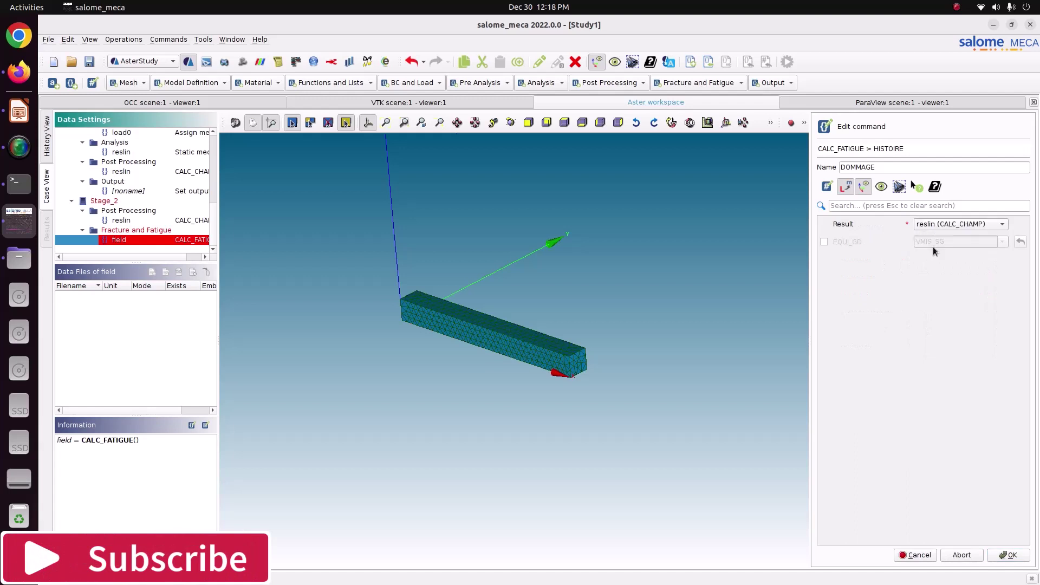
{"action": "left_click", "coordinate": [836, 243]}
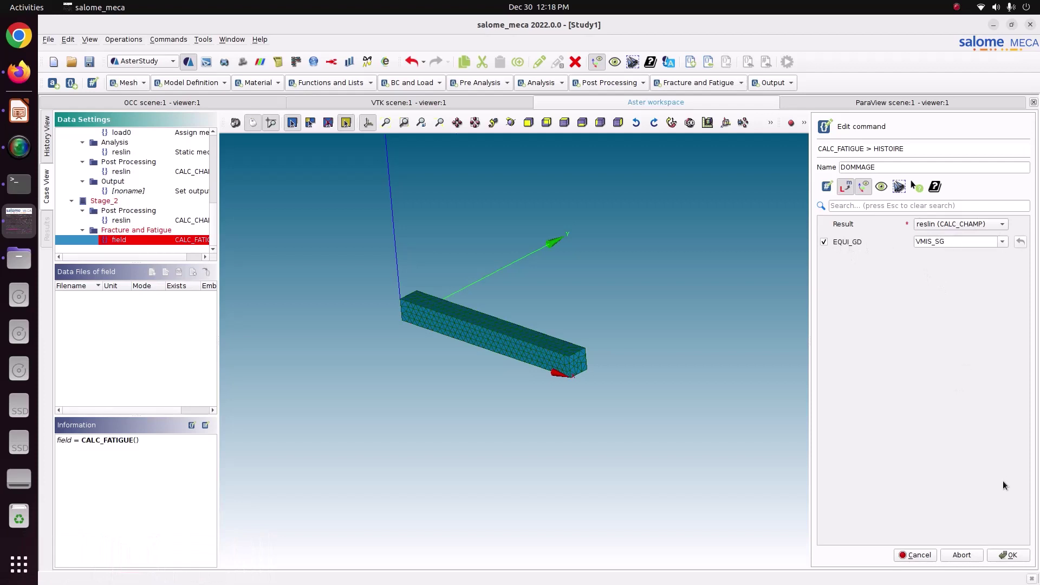
{"action": "left_click", "coordinate": [1007, 555]}
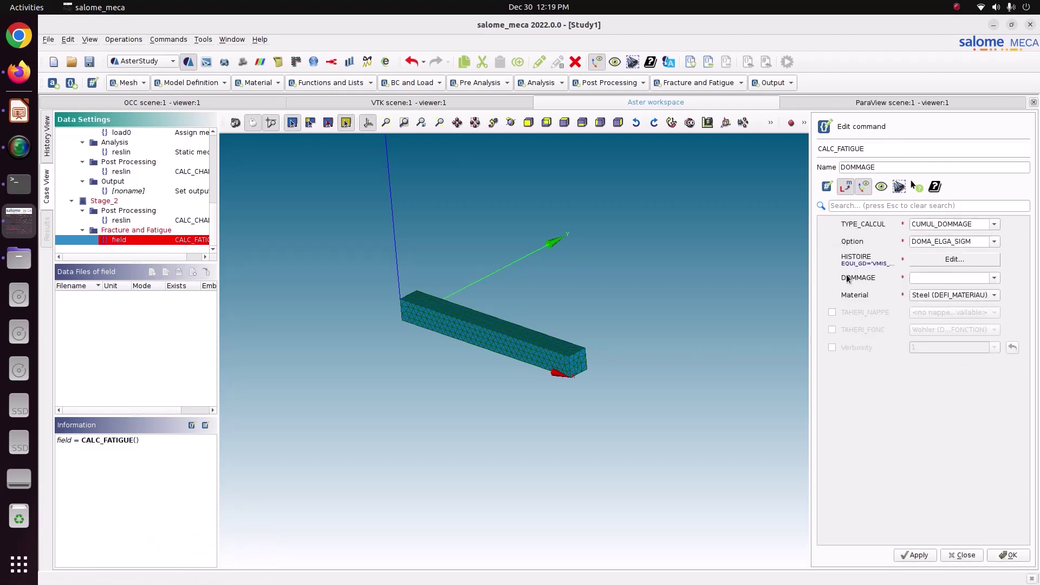
Set the fatigue command's DOMMAGE method to WOHLER, enable TAHERI_FONC with the Wohler function, and store the command.
{"action": "left_click", "coordinate": [994, 278]}
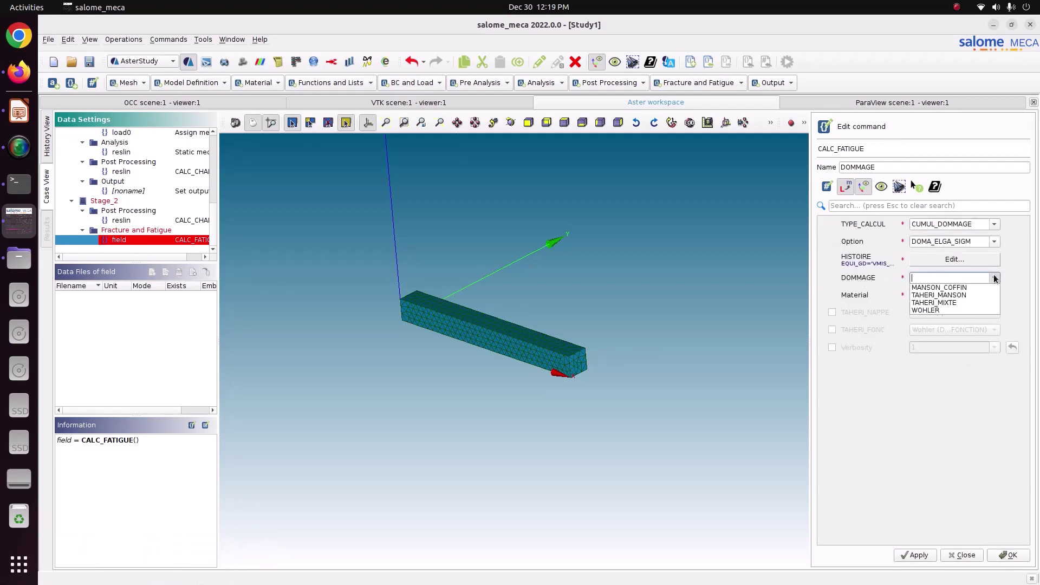
{"action": "left_click", "coordinate": [937, 309]}
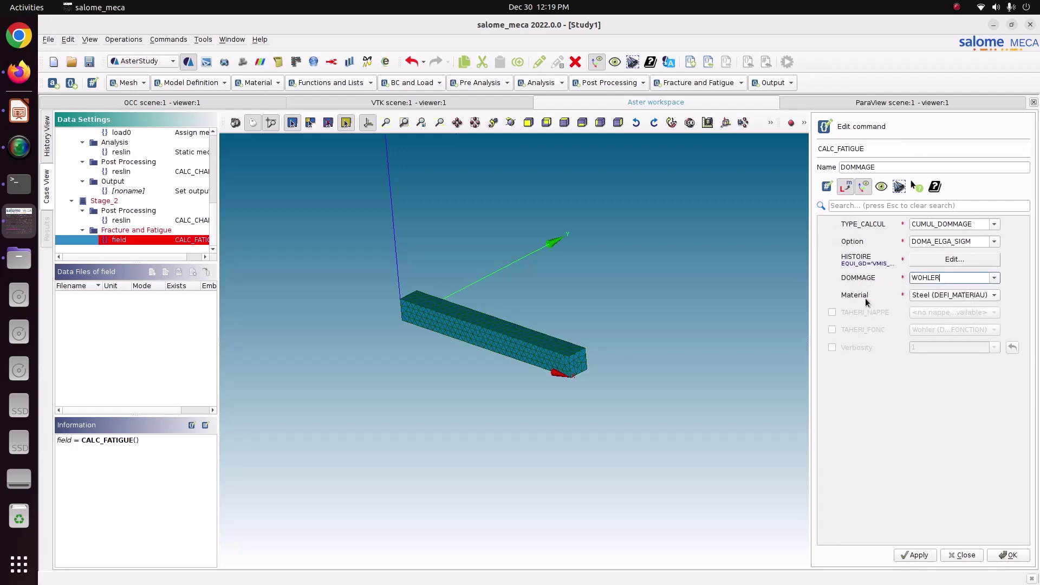
{"action": "left_click", "coordinate": [847, 329]}
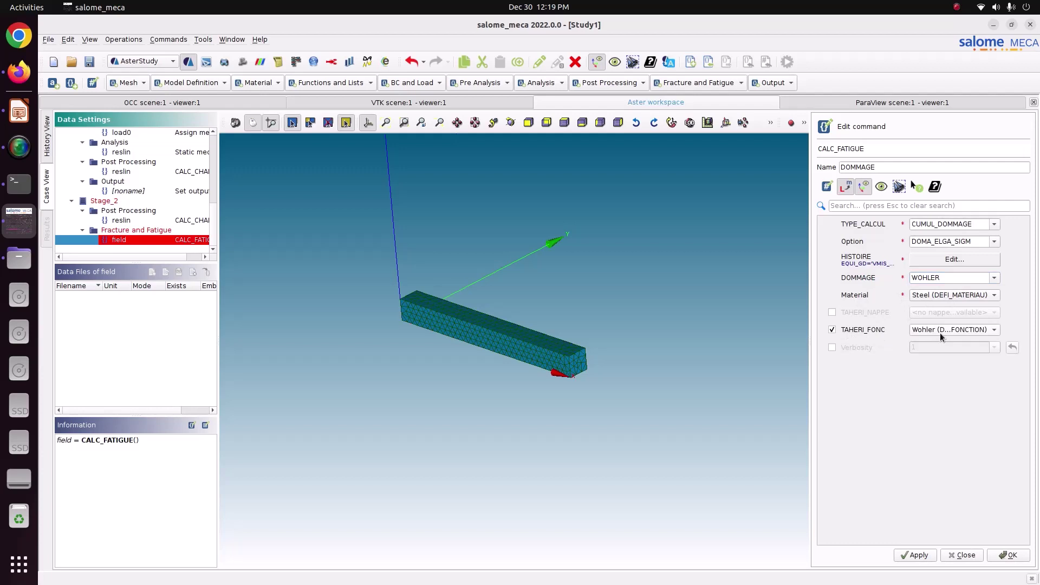
{"action": "left_click", "coordinate": [1010, 555]}
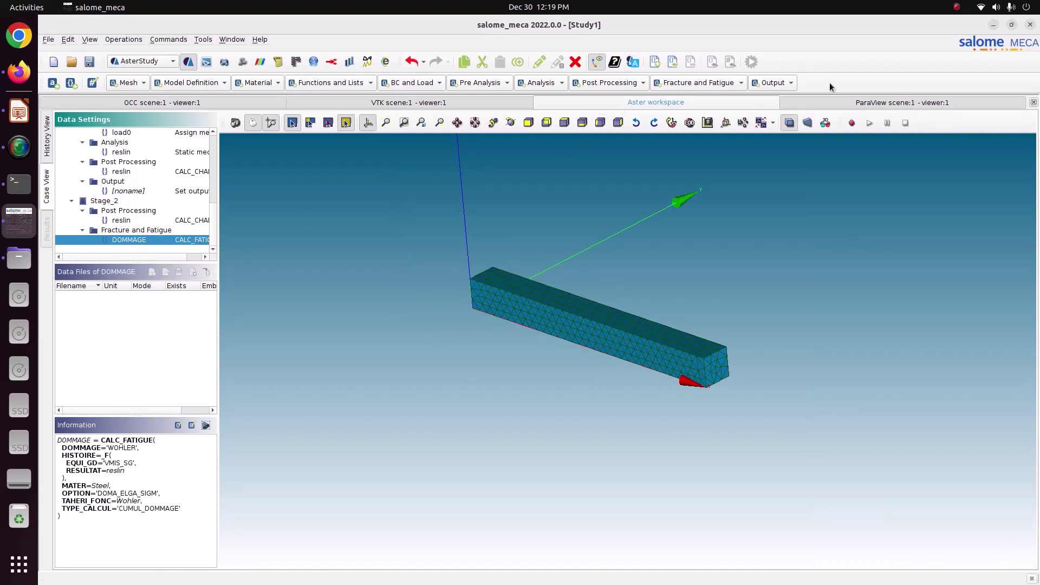
Add a Set output results command to Stage_2 that writes to result_fatigue.rmed in the Pictures/CODE_ASTER/60_Static_fatigue folder.
{"action": "left_click", "coordinate": [774, 83]}
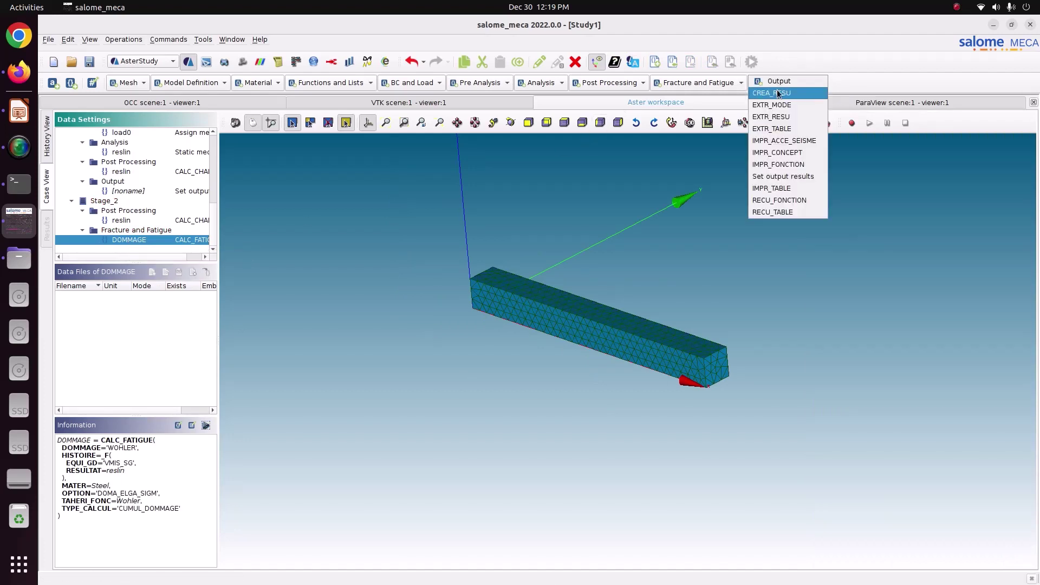
{"action": "left_click", "coordinate": [770, 179]}
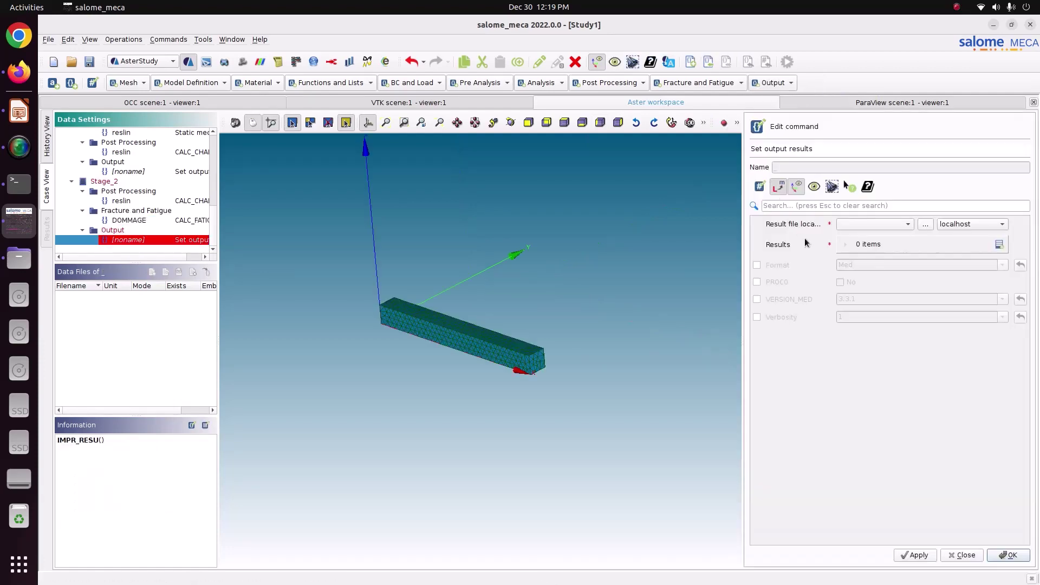
{"action": "left_click", "coordinate": [925, 224]}
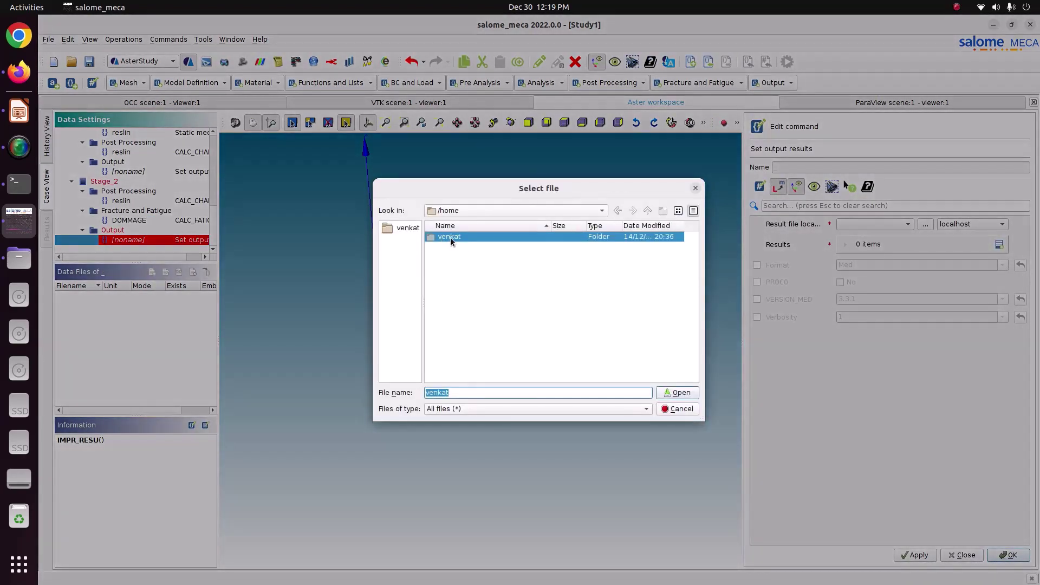
{"action": "double_click", "coordinate": [453, 239]}
{"action": "scroll", "coordinate": [469, 325], "scroll_direction": "down", "scroll_amount": 3}
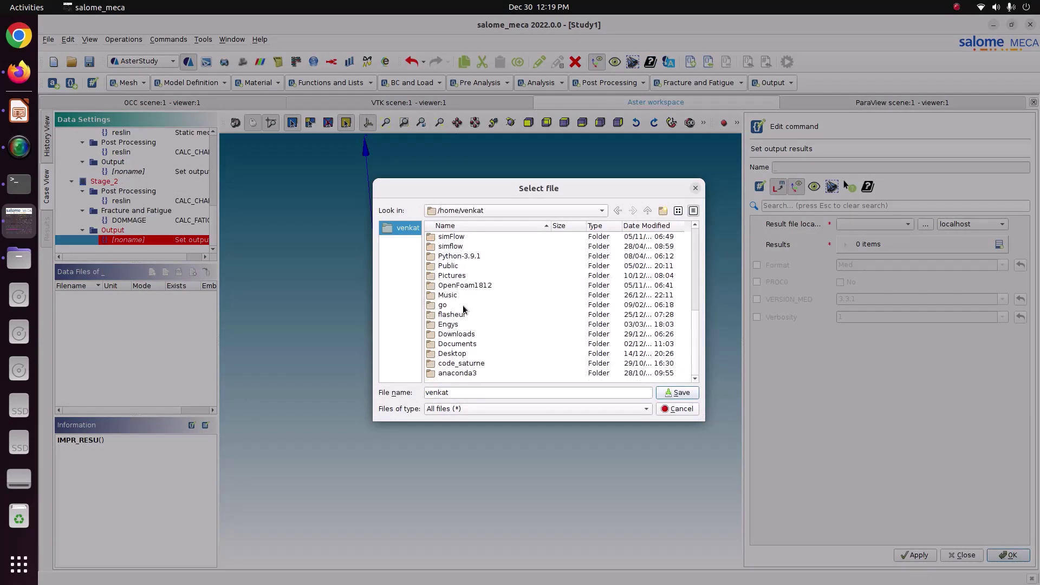
{"action": "double_click", "coordinate": [459, 274]}
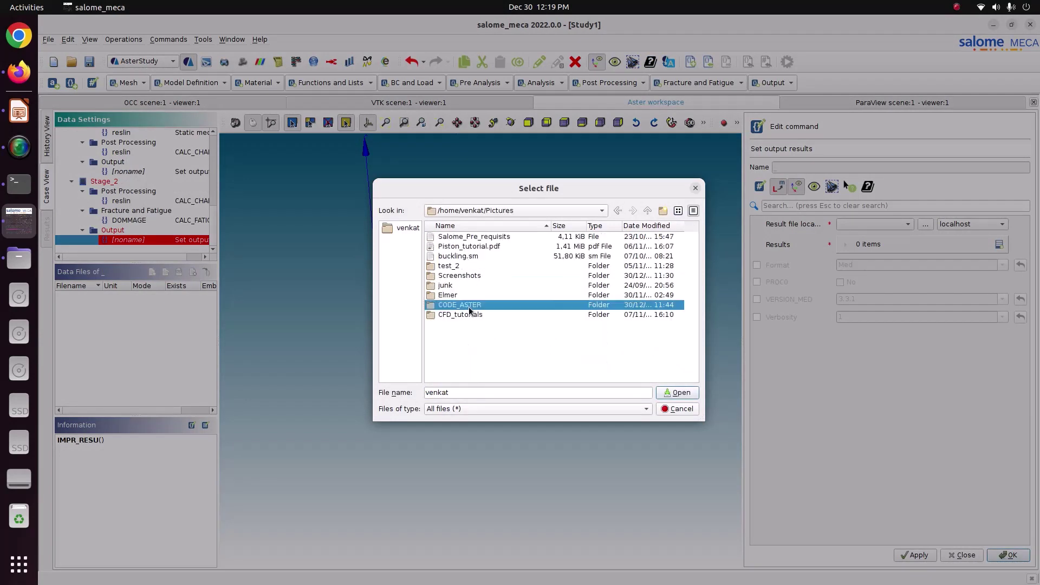
{"action": "double_click", "coordinate": [469, 305]}
{"action": "double_click", "coordinate": [467, 266]}
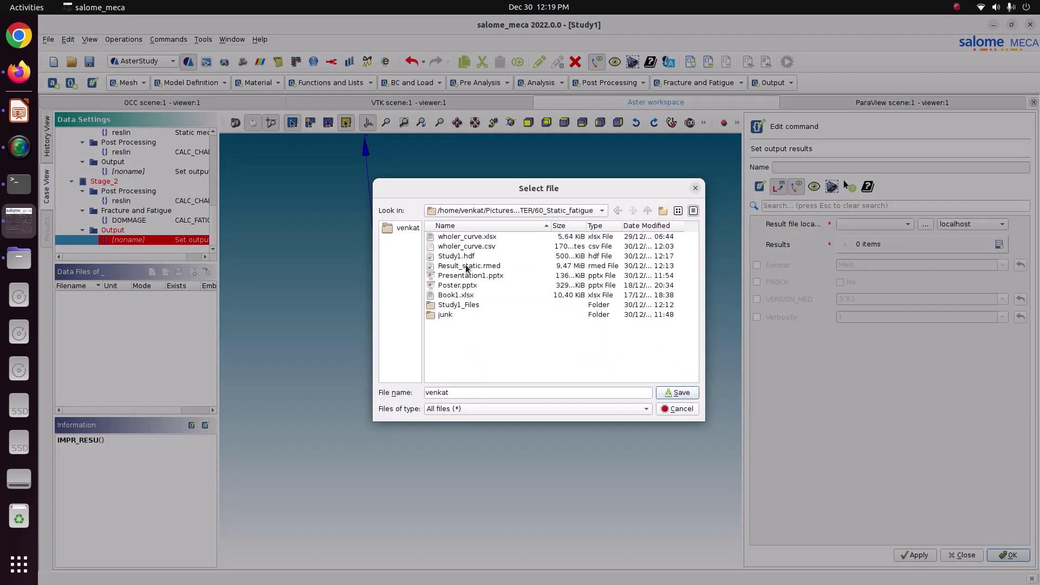
{"action": "double_click", "coordinate": [463, 394]}
{"action": "type", "text": "result"}
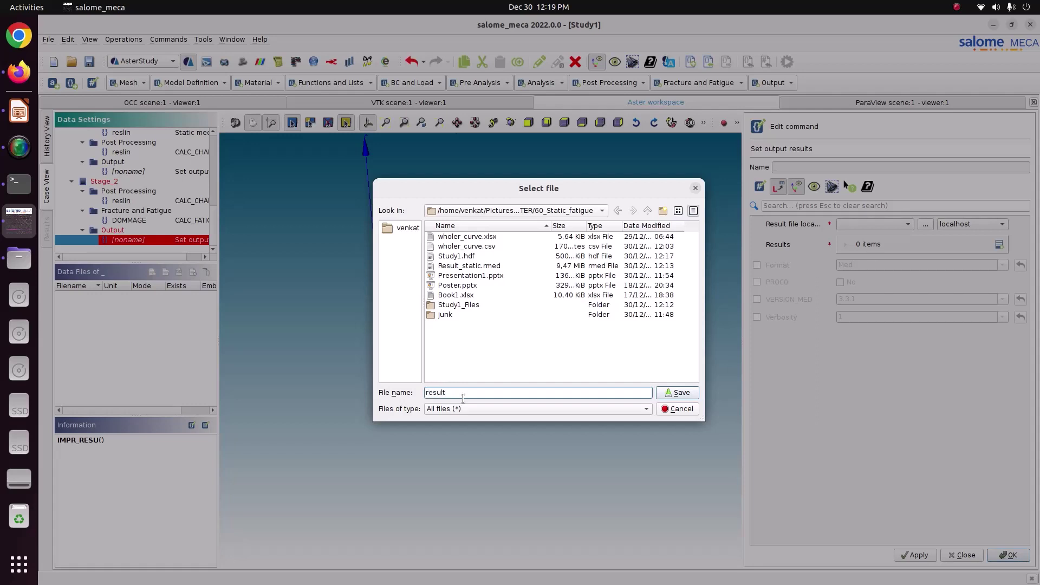
{"action": "type", "text": "_fatigue.rmed"}
{"action": "key", "text": "Return"}
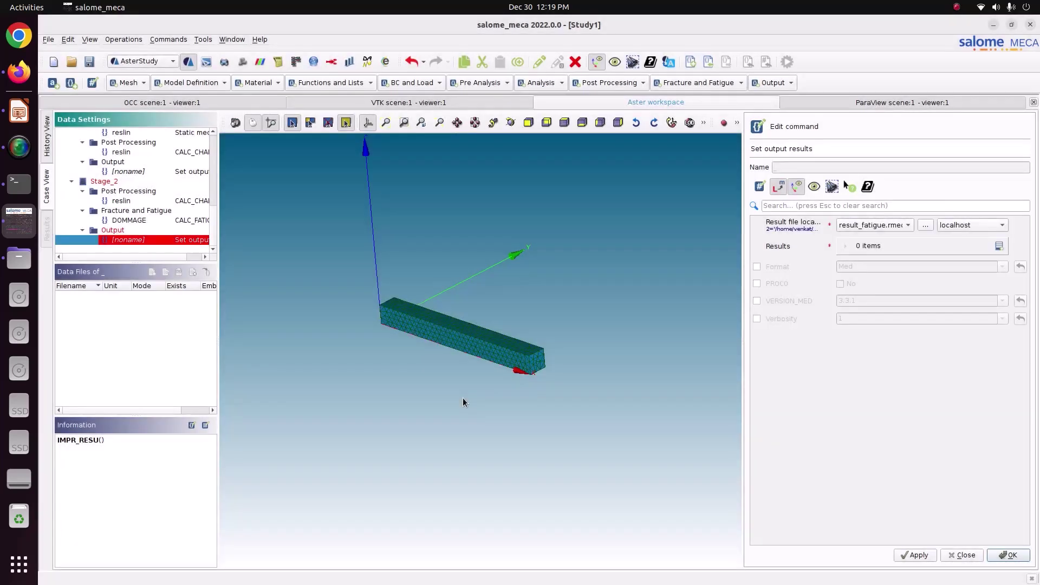
Add a results entry to the fatigue output command with the mesh, the DOMMAGE field and TOUT_CMP enabled as Yes.
{"action": "left_click", "coordinate": [998, 247]}
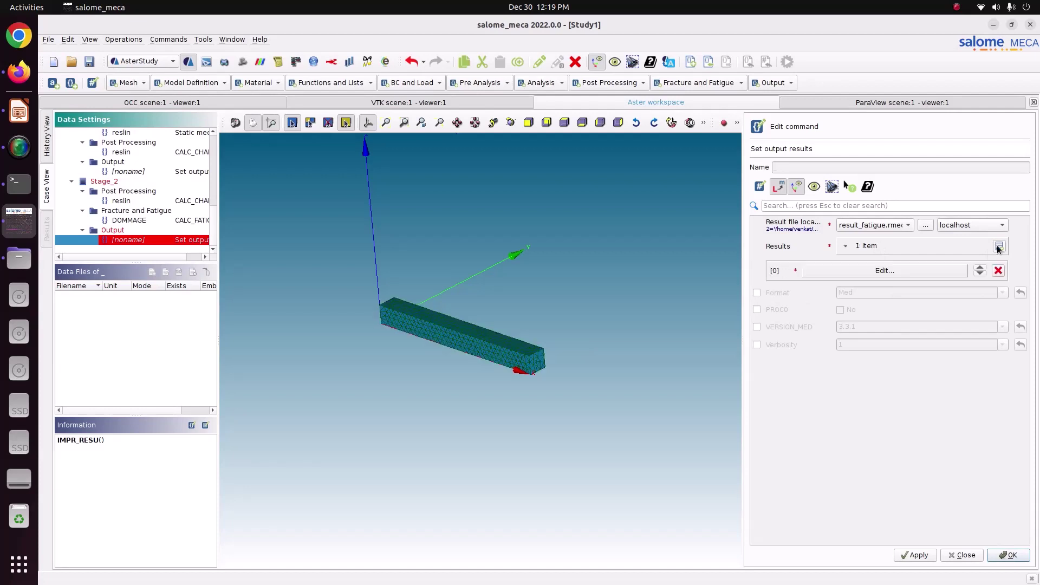
{"action": "left_click", "coordinate": [890, 269]}
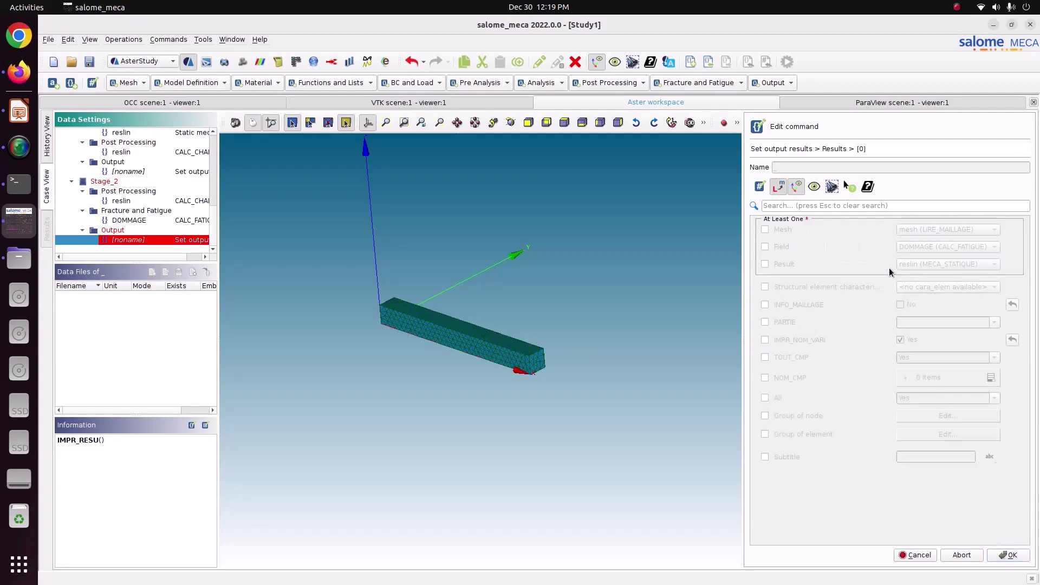
{"action": "left_click", "coordinate": [777, 230]}
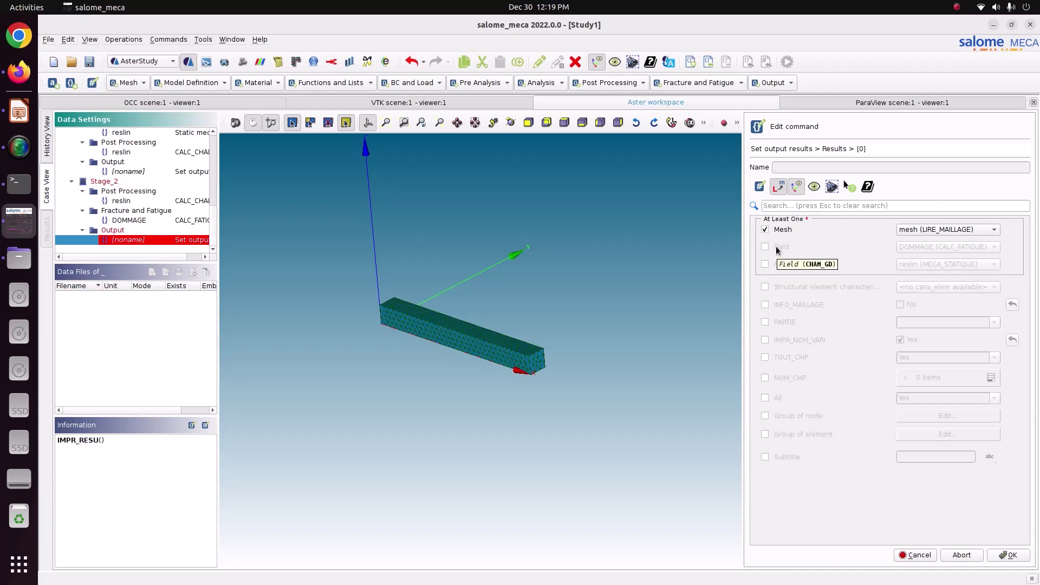
{"action": "left_click", "coordinate": [778, 250]}
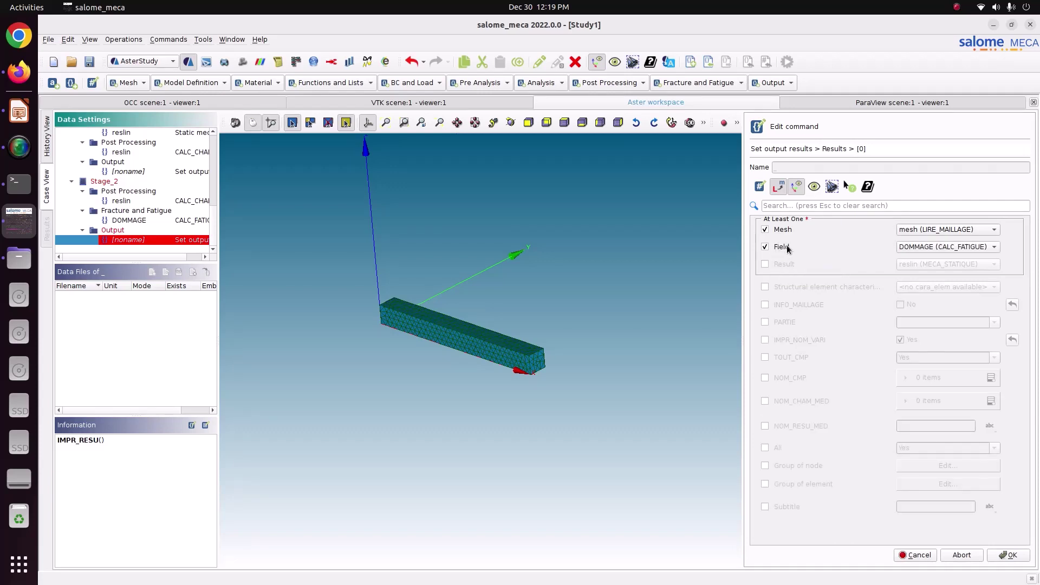
{"action": "left_click", "coordinate": [910, 248]}
{"action": "left_click", "coordinate": [910, 248]}
{"action": "left_click", "coordinate": [780, 357]}
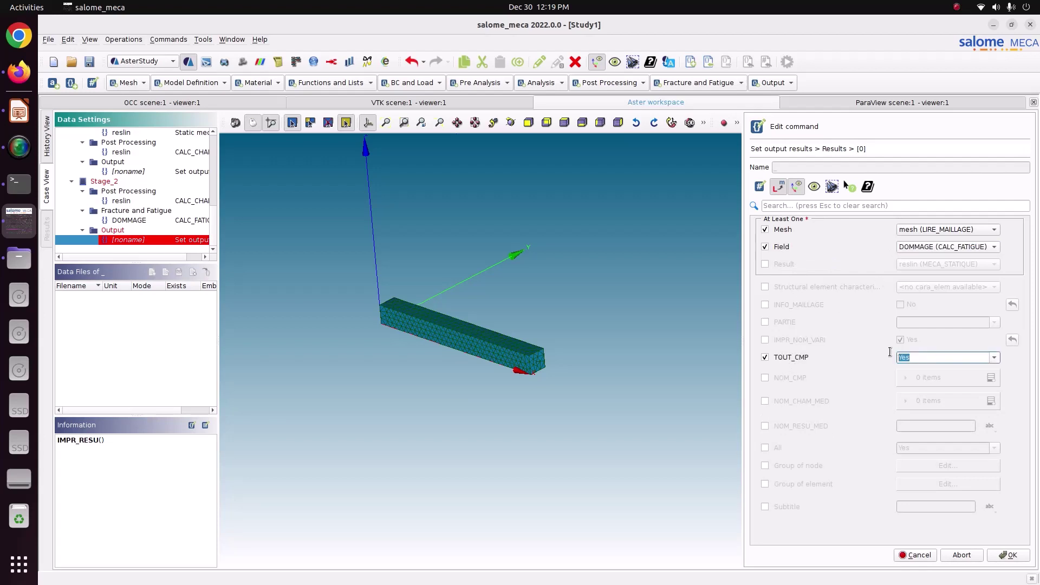
{"action": "left_click", "coordinate": [1010, 558]}
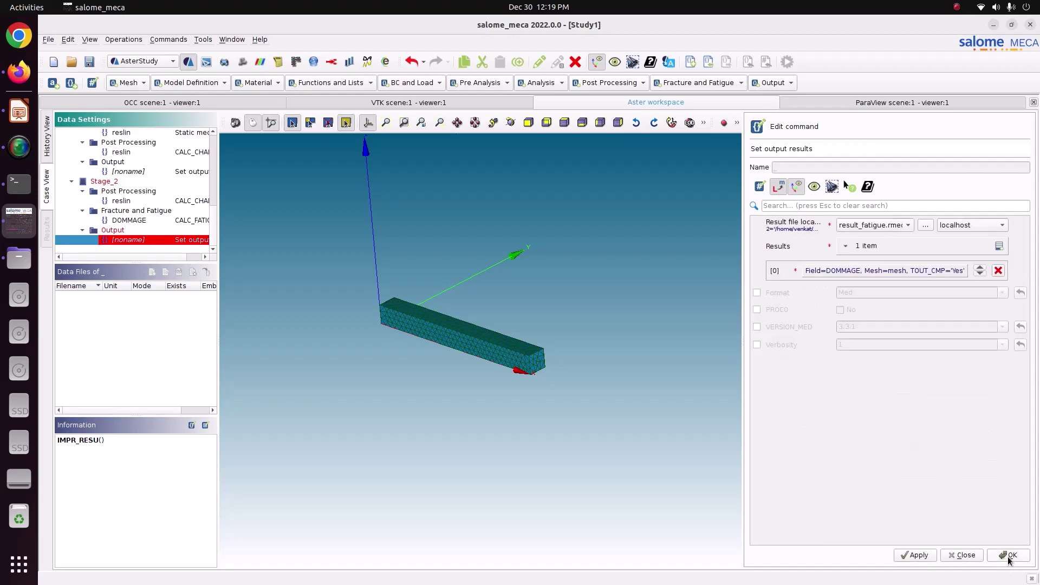
Enable the Med format for the fatigue output command, store the command, and save the study.
{"action": "left_click", "coordinate": [785, 295]}
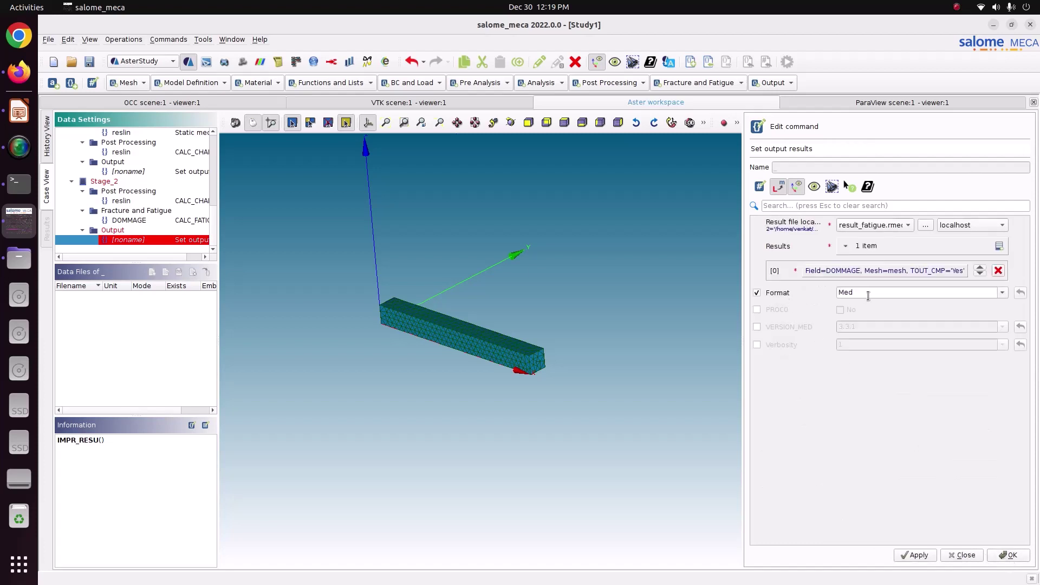
{"action": "left_click", "coordinate": [1005, 556]}
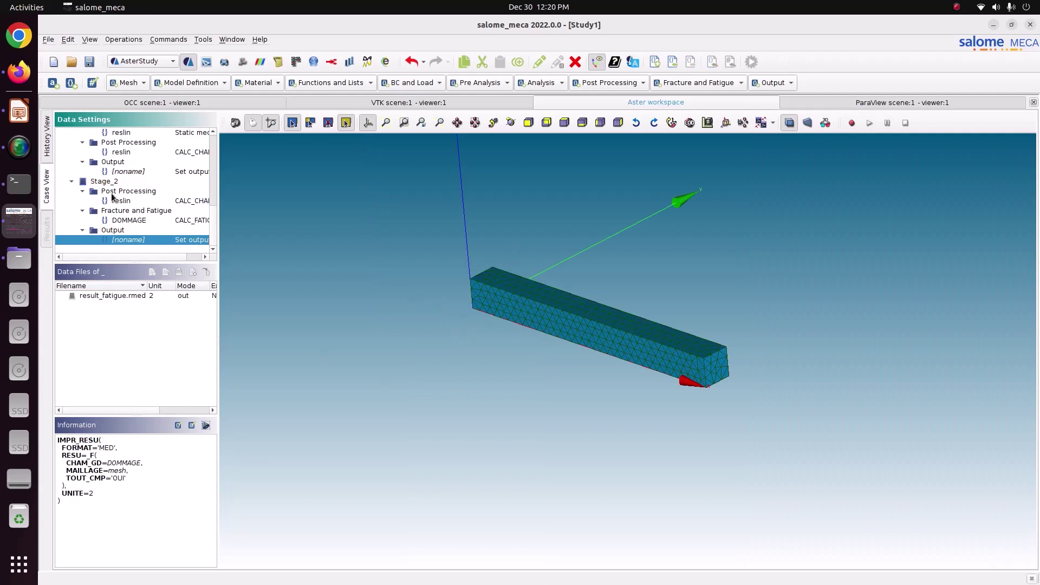
{"action": "left_click", "coordinate": [90, 62]}
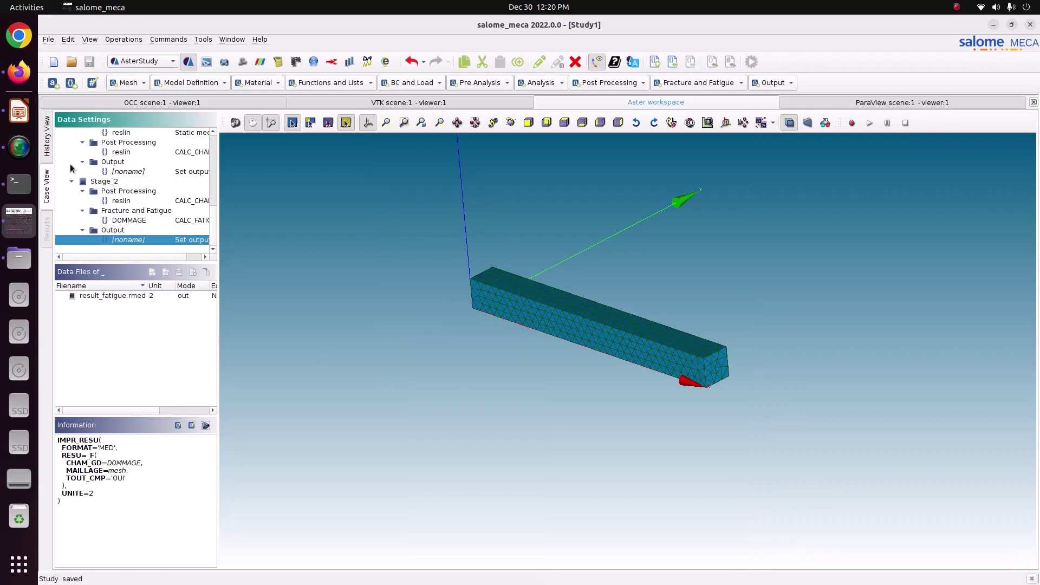
Run the current case with Stage_1 reused from the earlier run and Stage_2 set to execute.
{"action": "left_click", "coordinate": [47, 142]}
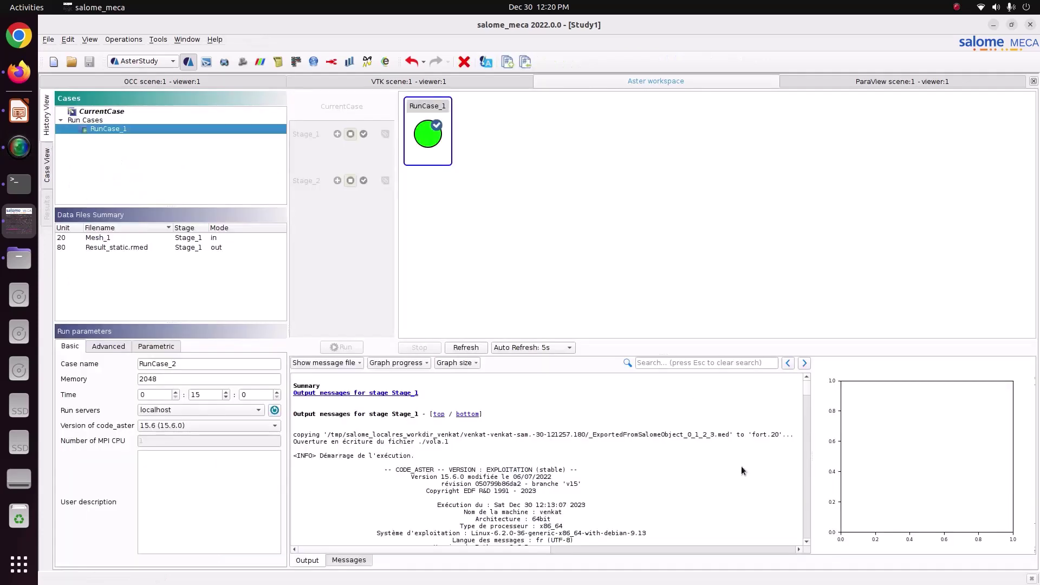
{"action": "left_click", "coordinate": [117, 113]}
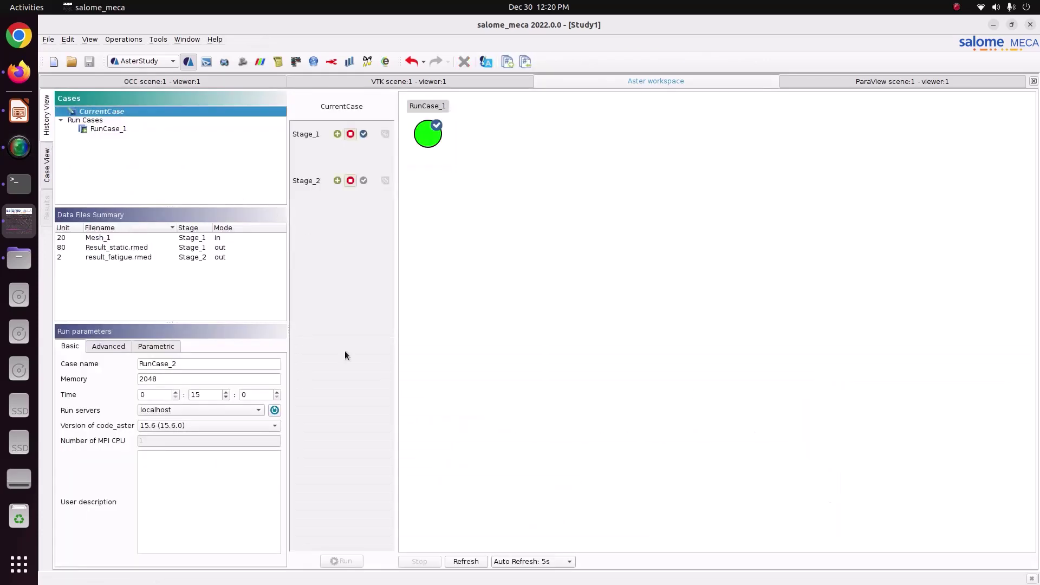
{"action": "left_click", "coordinate": [337, 134]}
{"action": "left_click", "coordinate": [363, 135]}
{"action": "left_click", "coordinate": [336, 181]}
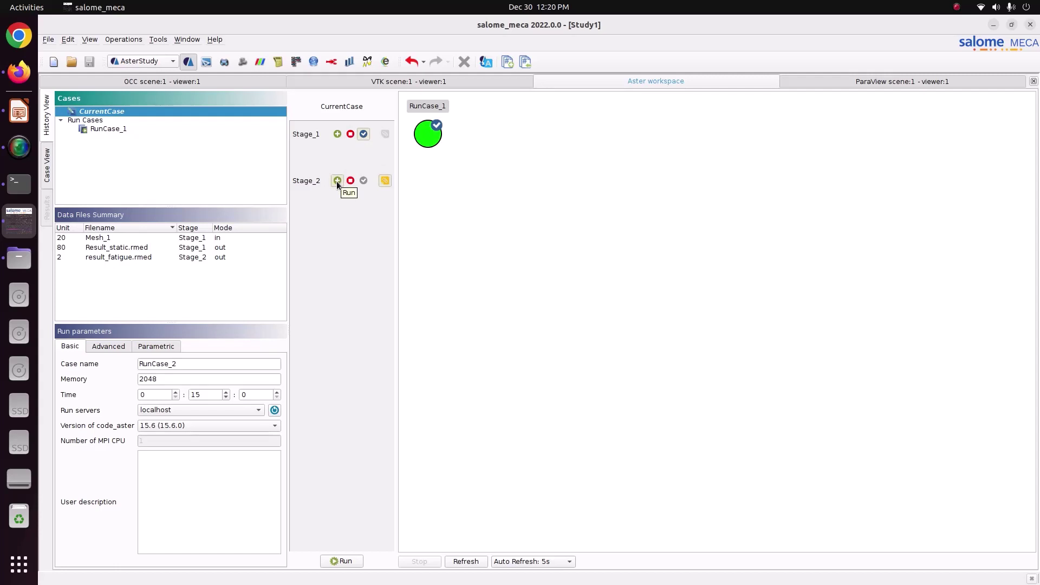
{"action": "left_click", "coordinate": [335, 561]}
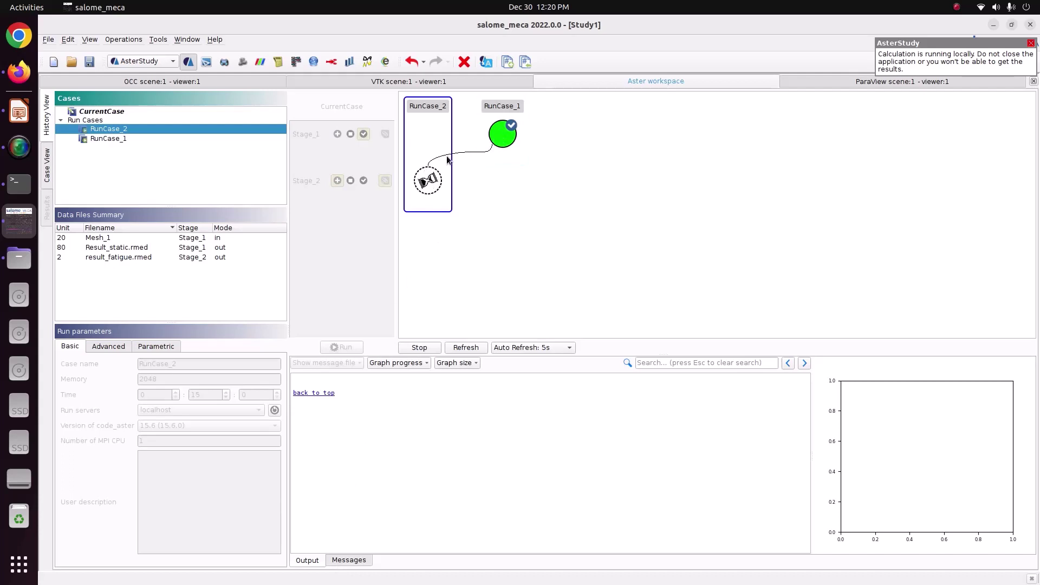
Check the output messages of RunCase_2 from the start to the final job diagnostic, and save the study.
{"action": "mouse_move", "coordinate": [443, 163]}
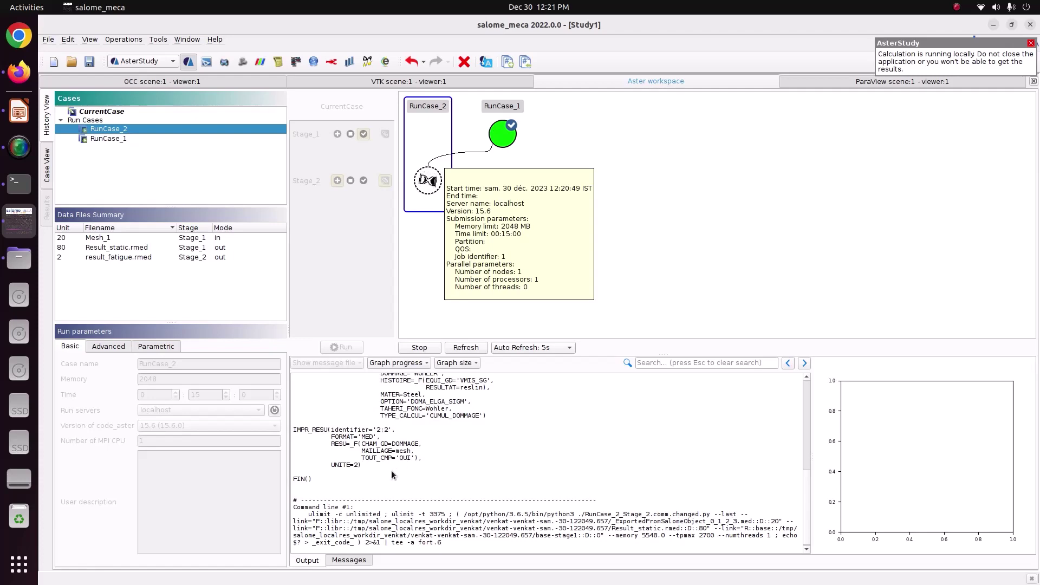
{"action": "scroll", "coordinate": [388, 463], "scroll_direction": "up", "scroll_amount": 6}
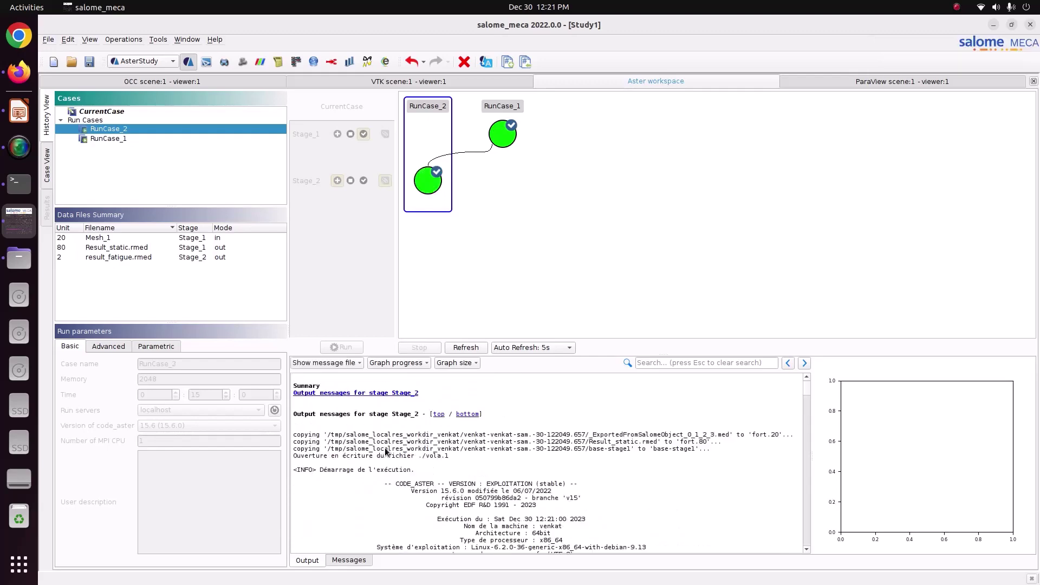
{"action": "scroll", "coordinate": [385, 448], "scroll_direction": "down", "scroll_amount": 12}
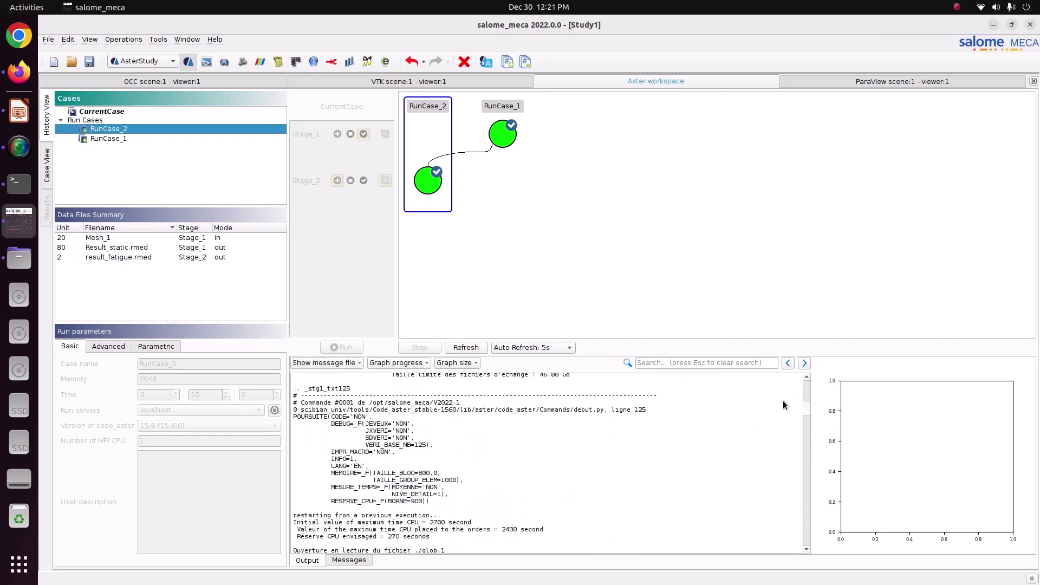
{"action": "left_click_drag", "start_coordinate": [806, 408], "coordinate": [802, 548]}
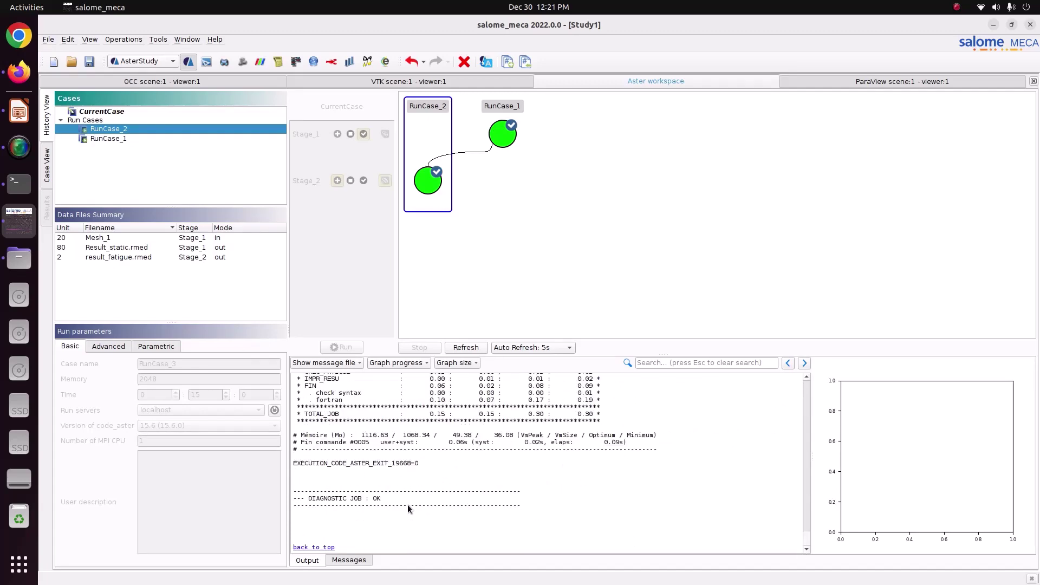
{"action": "left_click", "coordinate": [90, 63]}
Switch to the ParaVIS module and load result_fatigue.rmed from the 60_Static_fatigue folder with its DOMMAGE field.
{"action": "left_click", "coordinate": [155, 58]}
{"action": "left_click", "coordinate": [152, 111]}
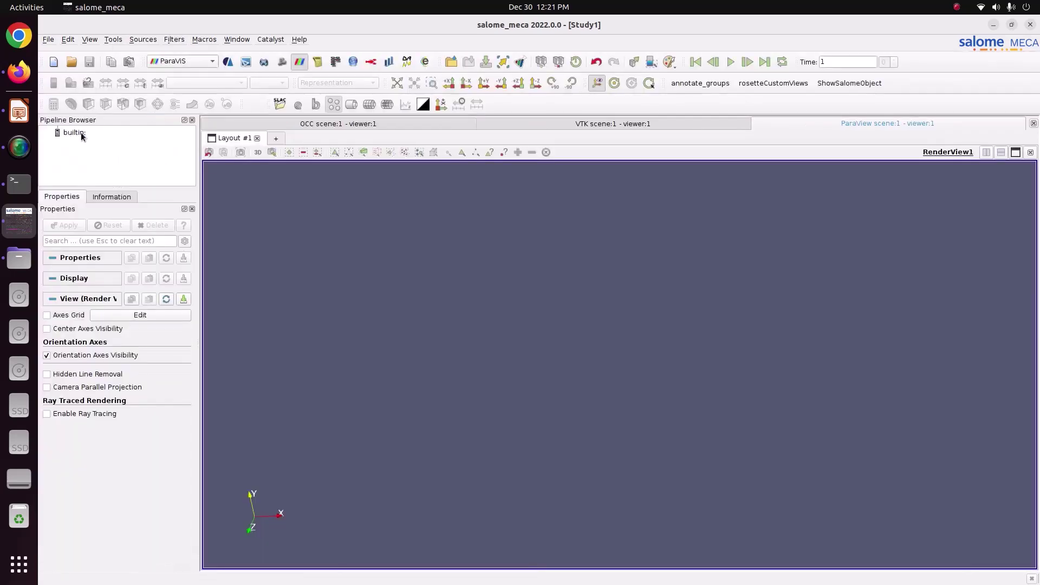
{"action": "right_click", "coordinate": [81, 132]}
{"action": "left_click", "coordinate": [92, 137]}
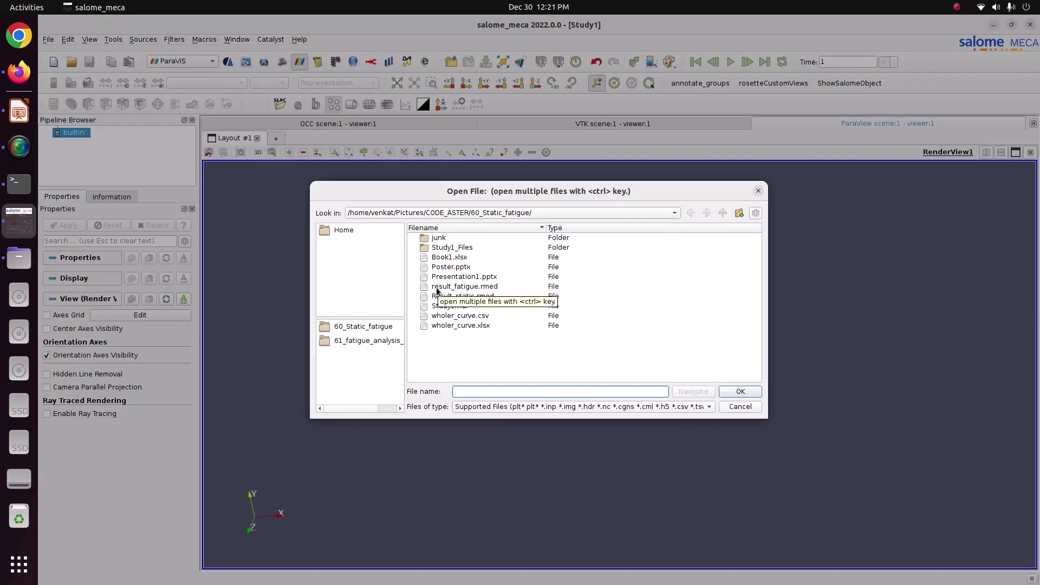
{"action": "left_click", "coordinate": [479, 287]}
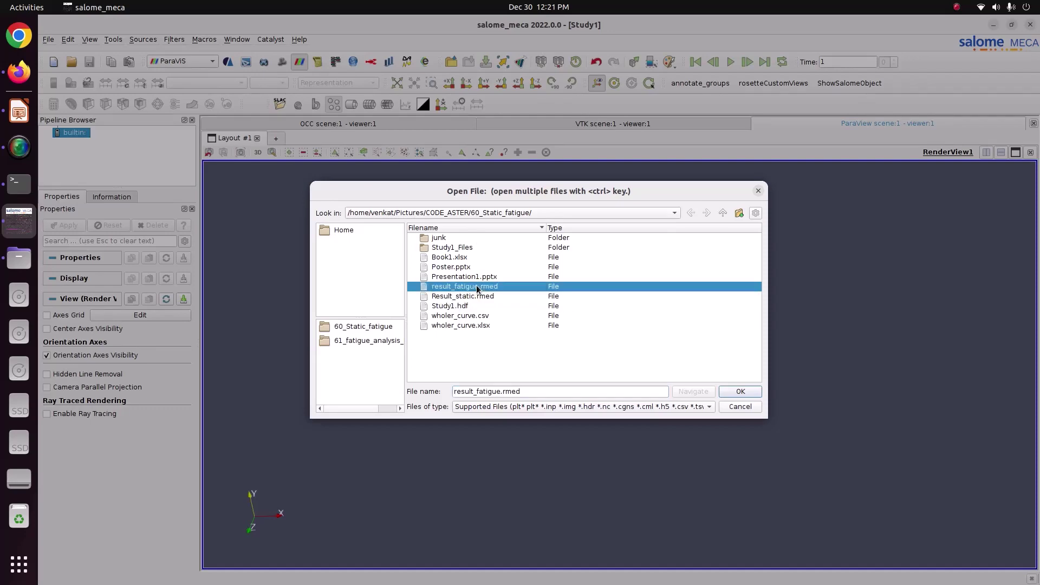
{"action": "left_click", "coordinate": [740, 392]}
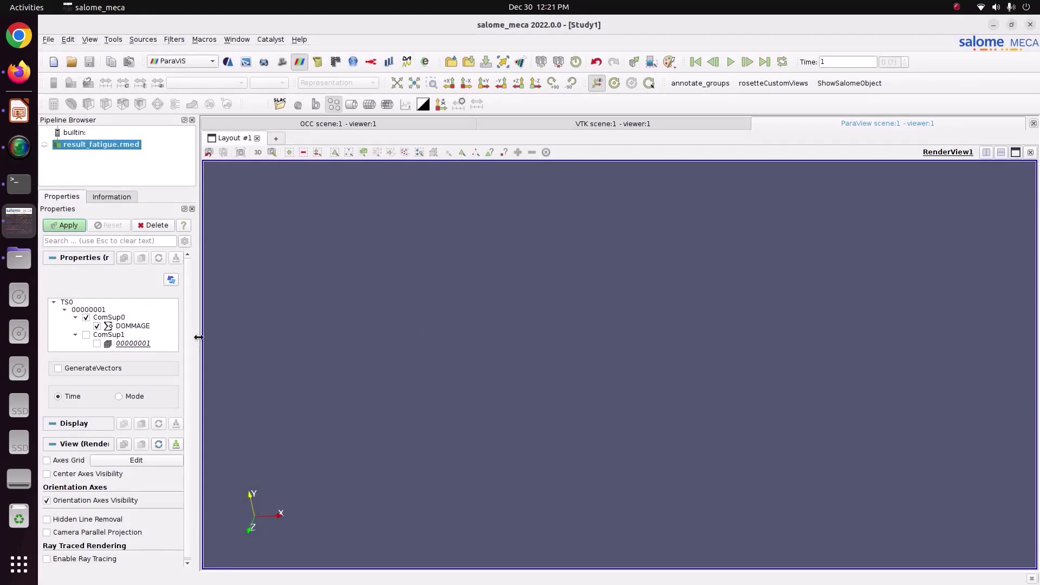
{"action": "left_click_drag", "start_coordinate": [199, 336], "coordinate": [262, 337]}
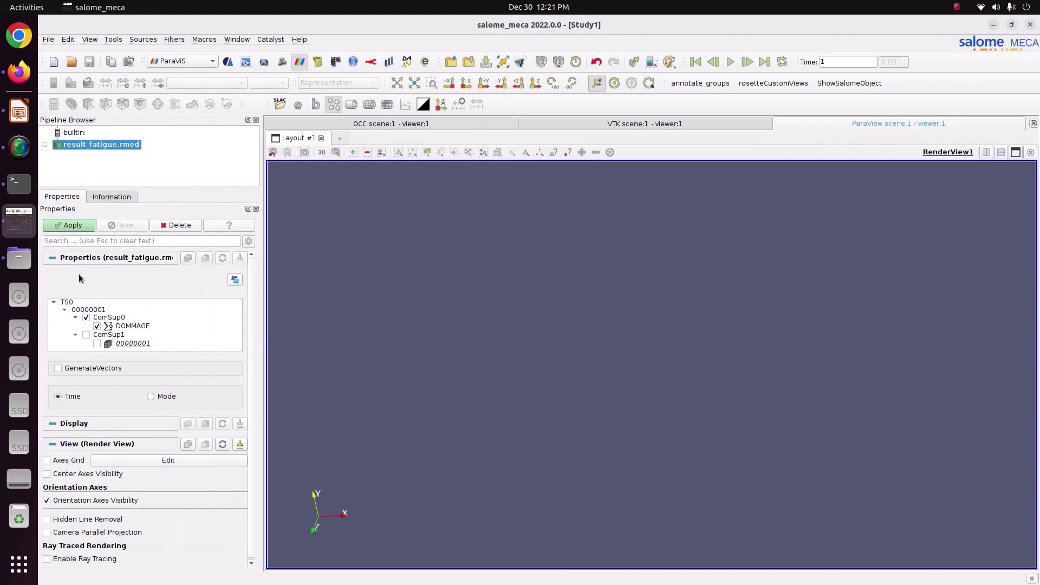
{"action": "left_click", "coordinate": [73, 226]}
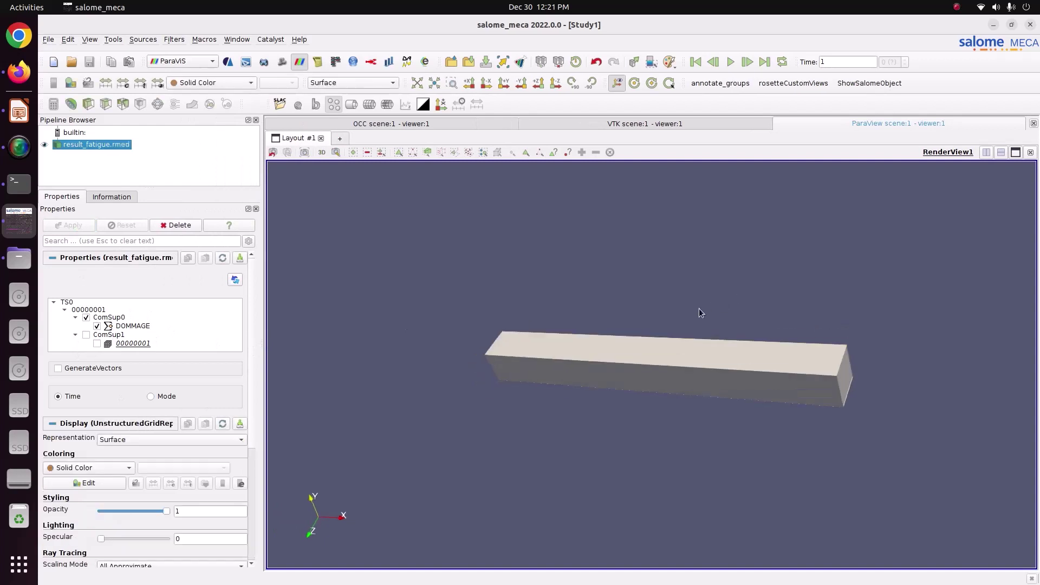
{"action": "left_click", "coordinate": [230, 83]}
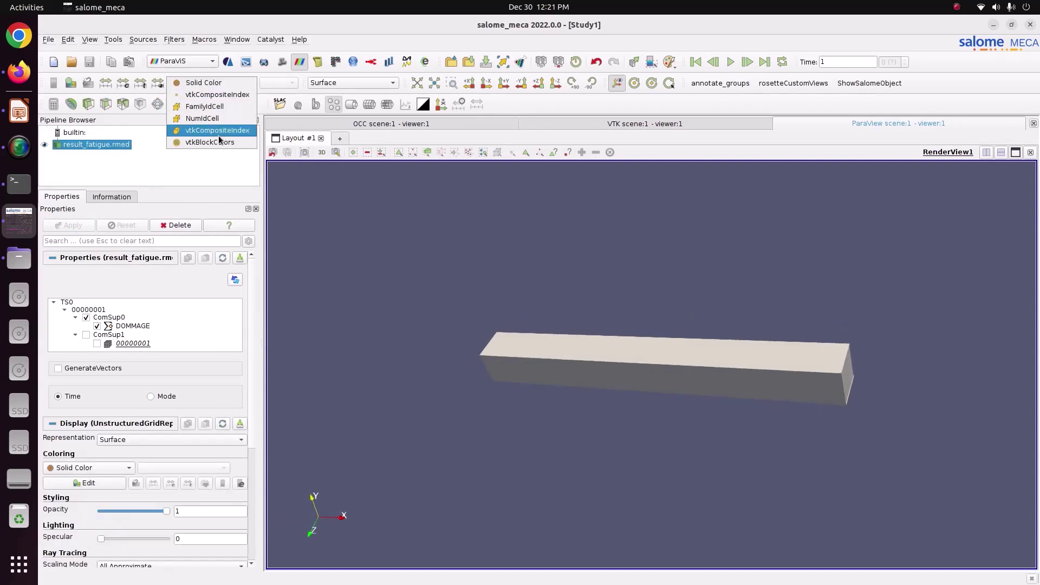
{"action": "left_click", "coordinate": [209, 164]}
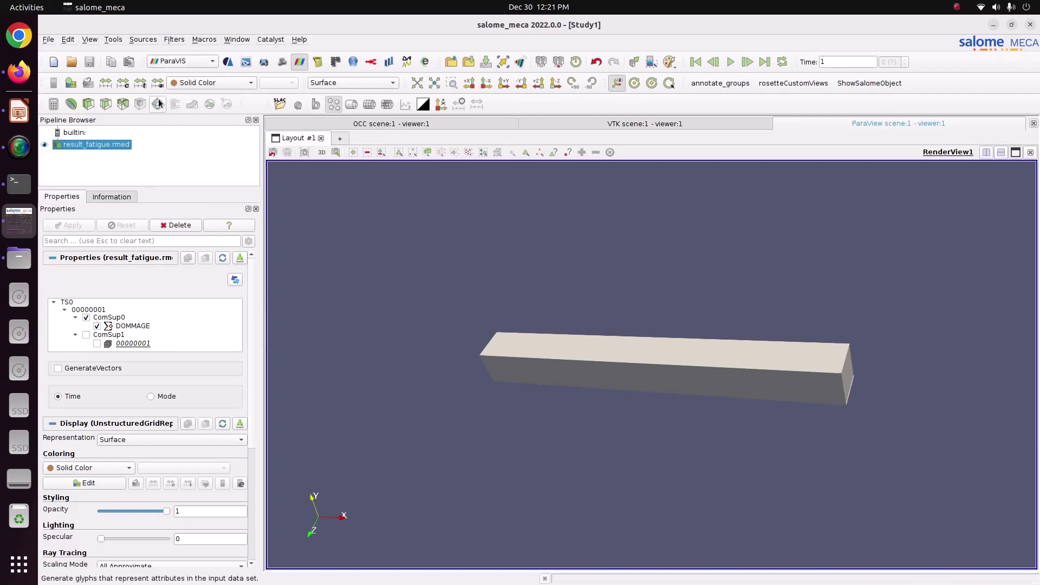
Apply the ELGA field To Surface filter to result_fatigue.rmed, with the filter renamed DOMMAGE.
{"action": "left_click", "coordinate": [167, 43]}
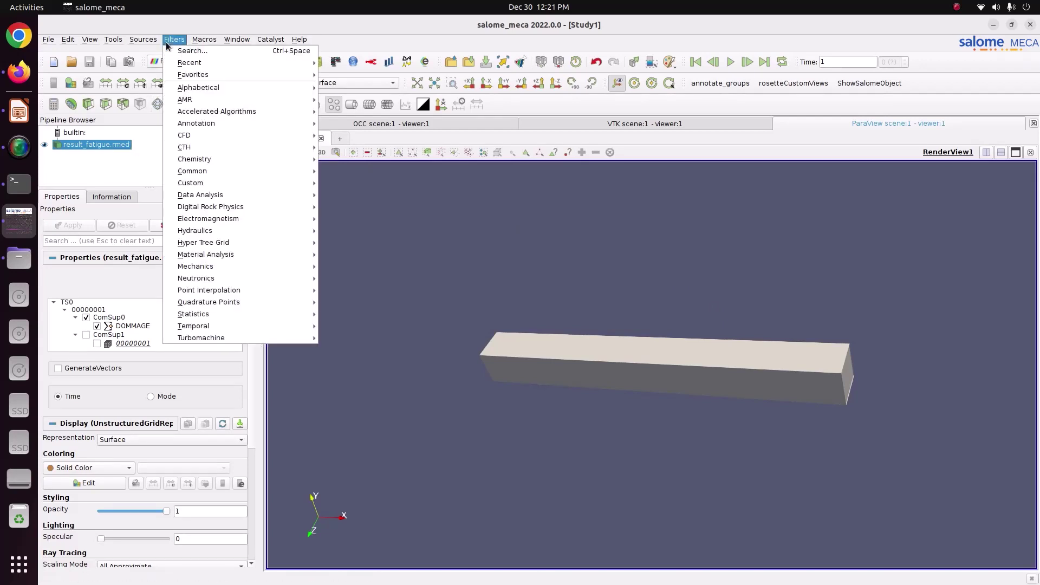
{"action": "mouse_move", "coordinate": [202, 269]}
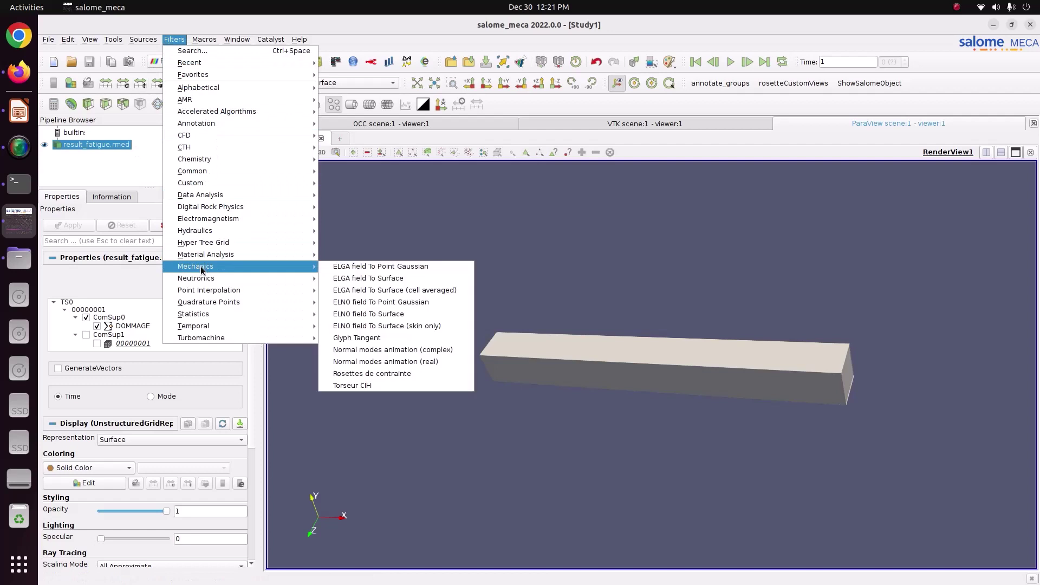
{"action": "left_click", "coordinate": [393, 279]}
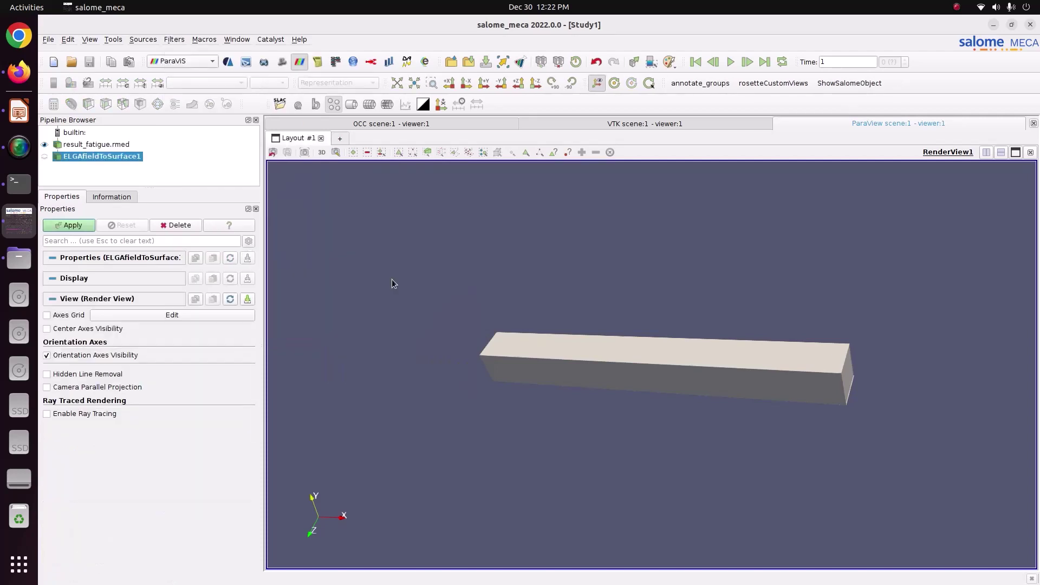
{"action": "double_click", "coordinate": [92, 156]}
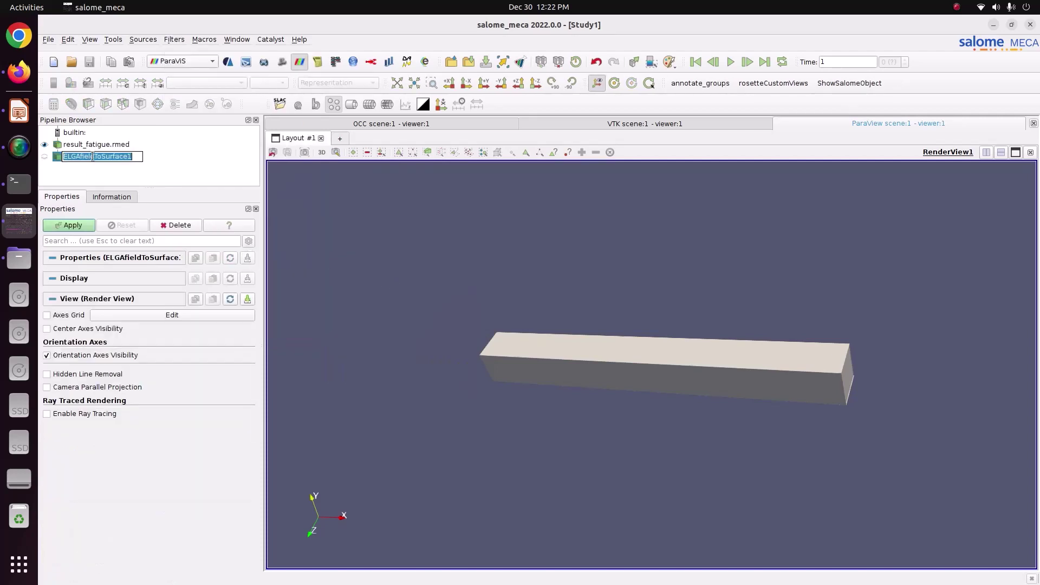
{"action": "type", "text": "DOMMAGE"}
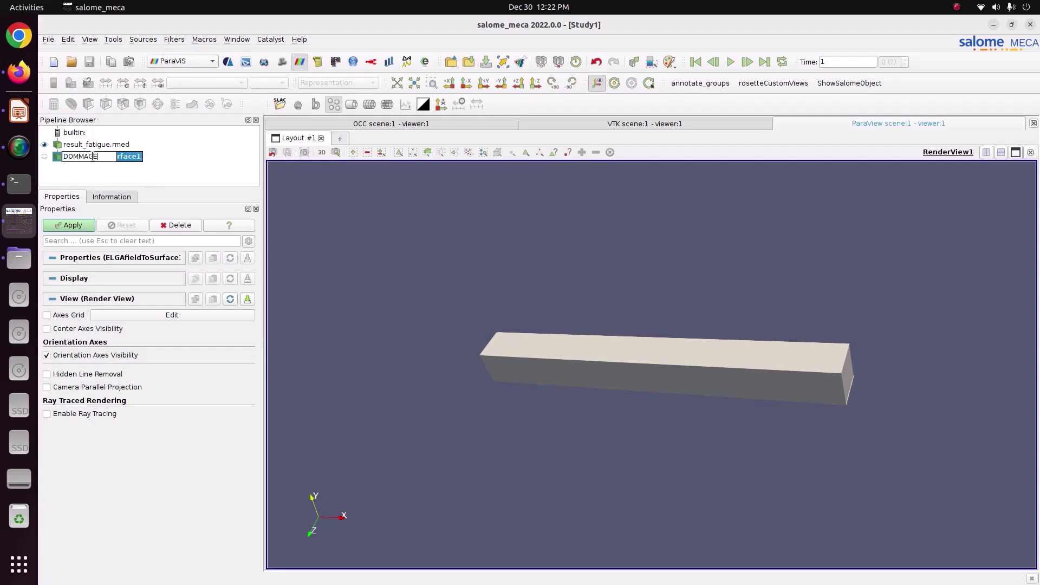
{"action": "key", "text": "Return"}
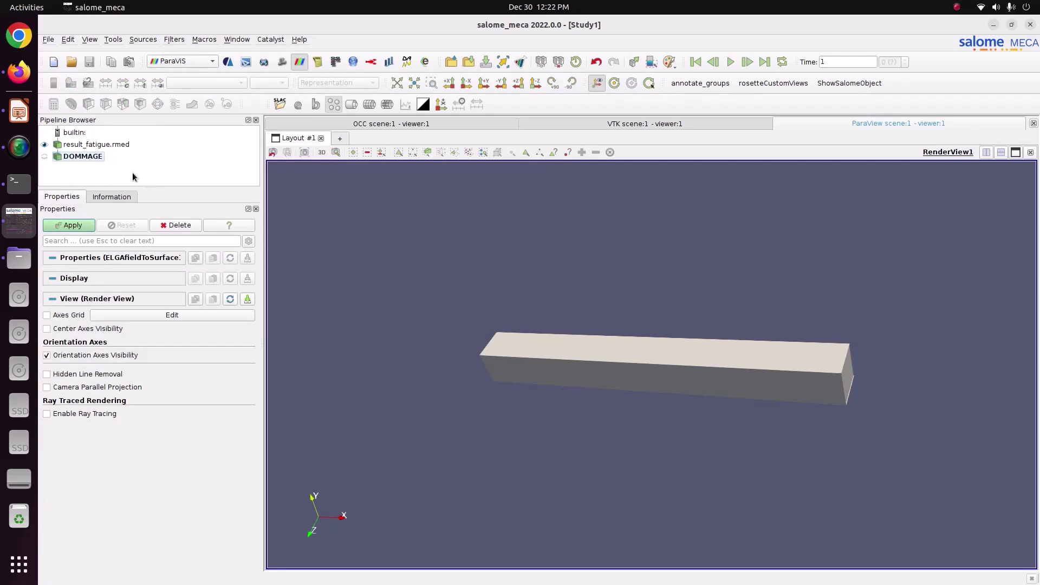
{"action": "left_click", "coordinate": [70, 225]}
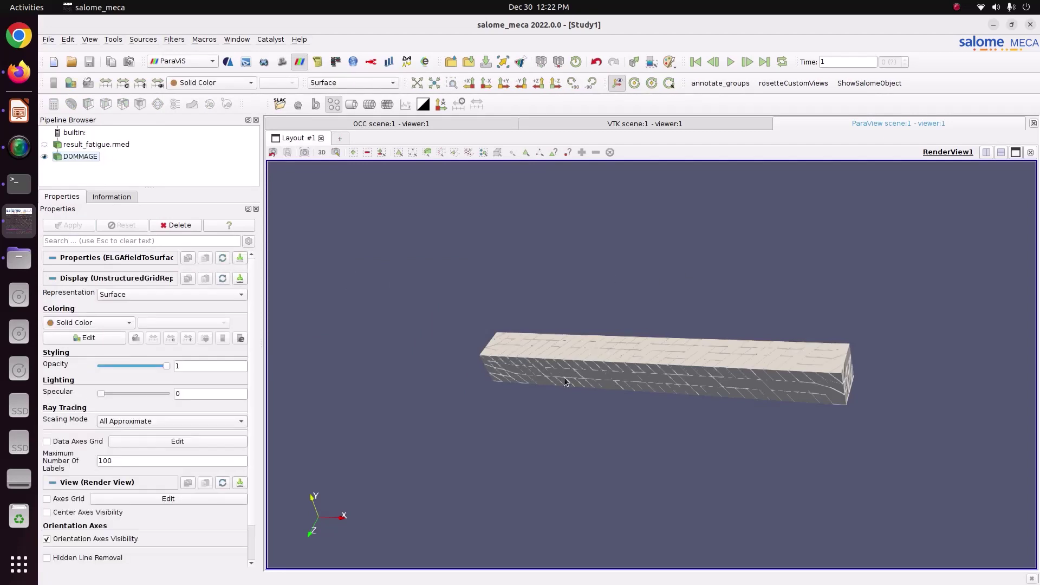
Colour the beam surface by the DOMMAGE field and move its colour legend up beside the beam's far end.
{"action": "left_click_drag", "start_coordinate": [563, 380], "coordinate": [633, 382]}
{"action": "scroll", "coordinate": [458, 373], "scroll_direction": "up", "scroll_amount": 1}
{"action": "middle_click_drag", "start_coordinate": [458, 374], "coordinate": [494, 371]}
{"action": "scroll", "coordinate": [505, 340], "scroll_direction": "up", "scroll_amount": 2}
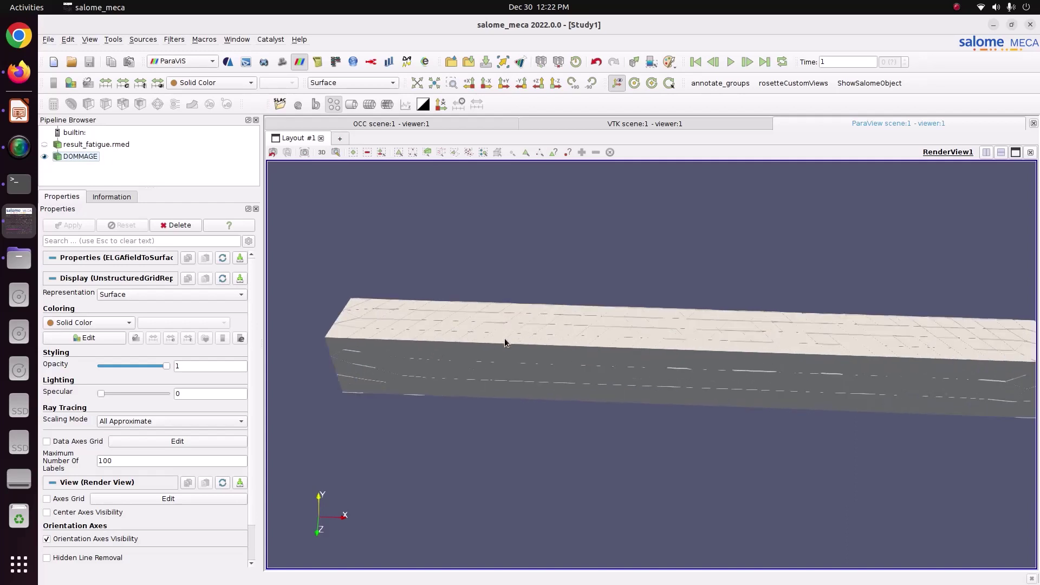
{"action": "left_click_drag", "start_coordinate": [504, 340], "coordinate": [507, 371]}
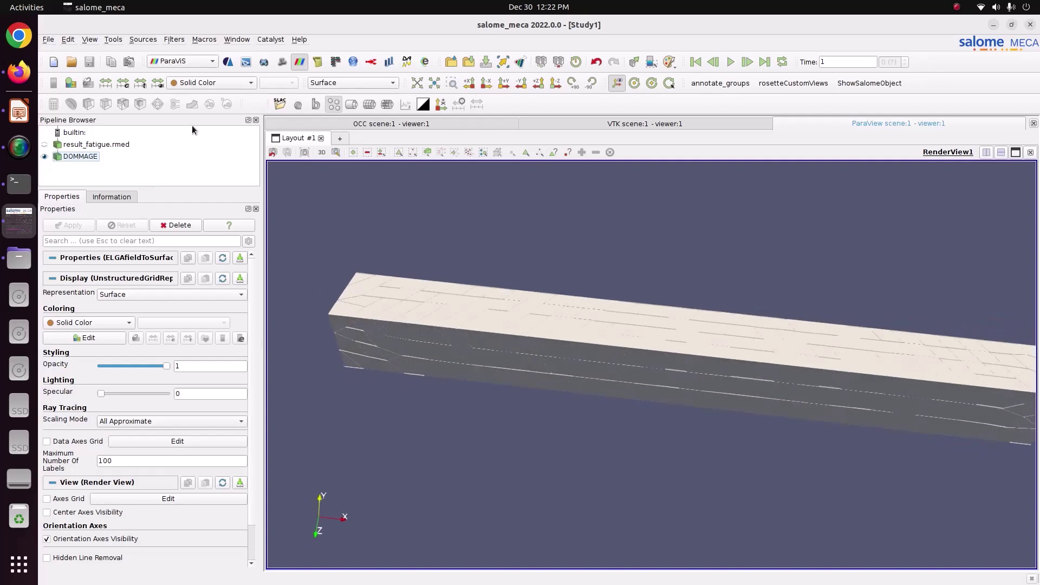
{"action": "left_click", "coordinate": [194, 83]}
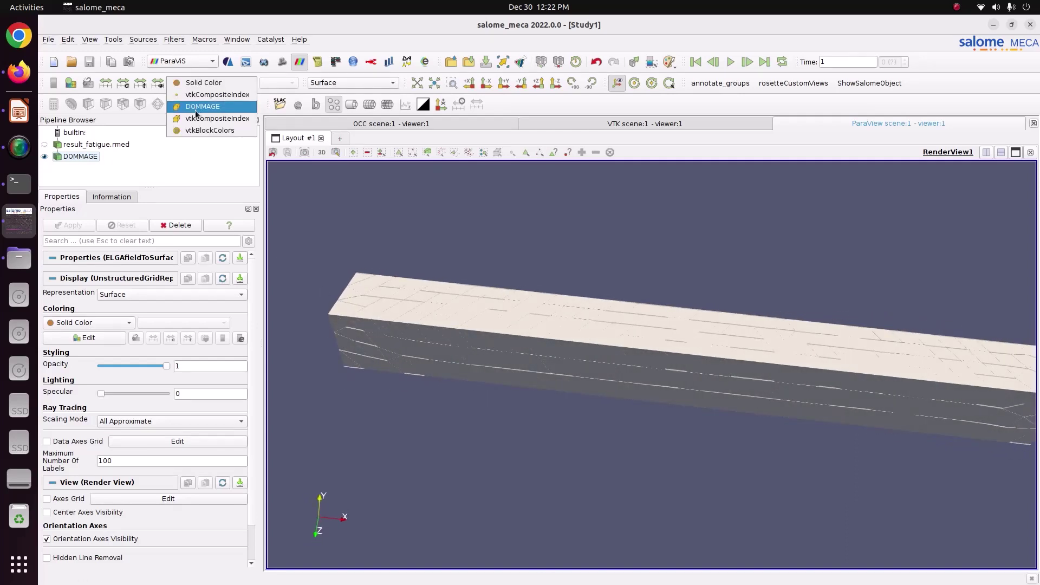
{"action": "left_click", "coordinate": [200, 108]}
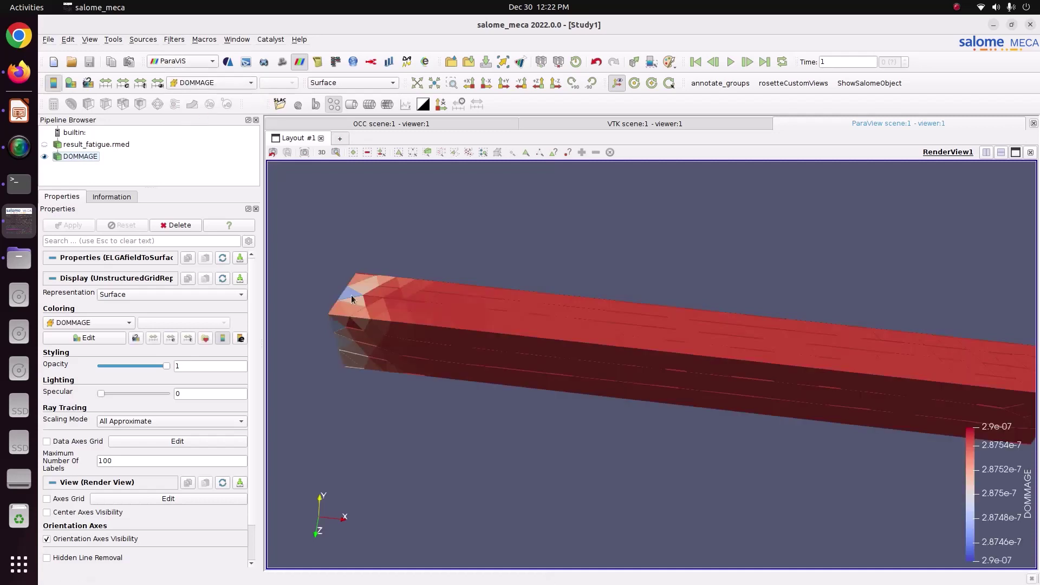
{"action": "scroll", "coordinate": [405, 324], "scroll_direction": "down", "scroll_amount": 2}
{"action": "middle_click_drag", "start_coordinate": [770, 370], "coordinate": [688, 343]}
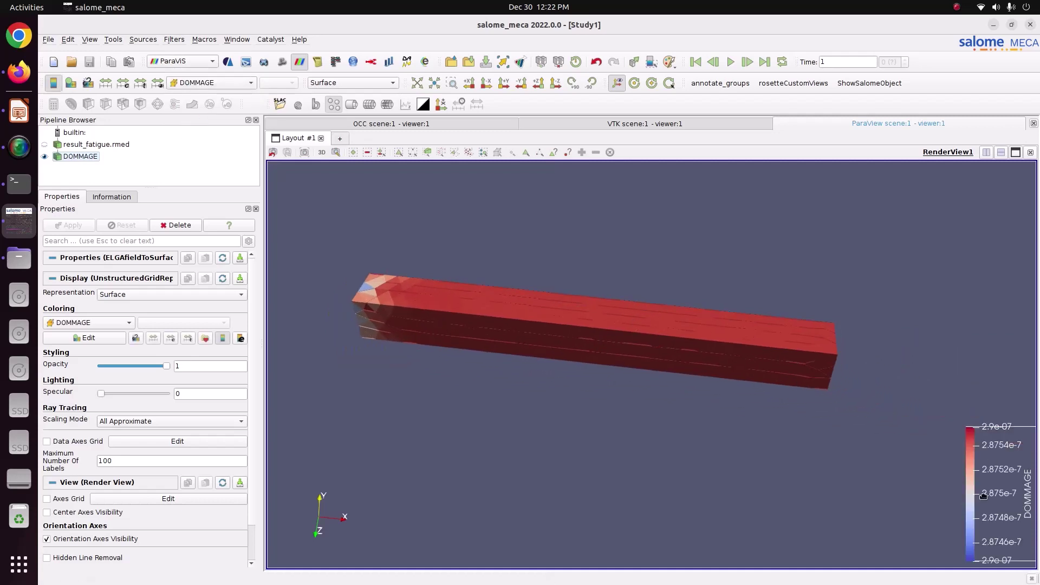
{"action": "left_click_drag", "start_coordinate": [969, 465], "coordinate": [917, 282]}
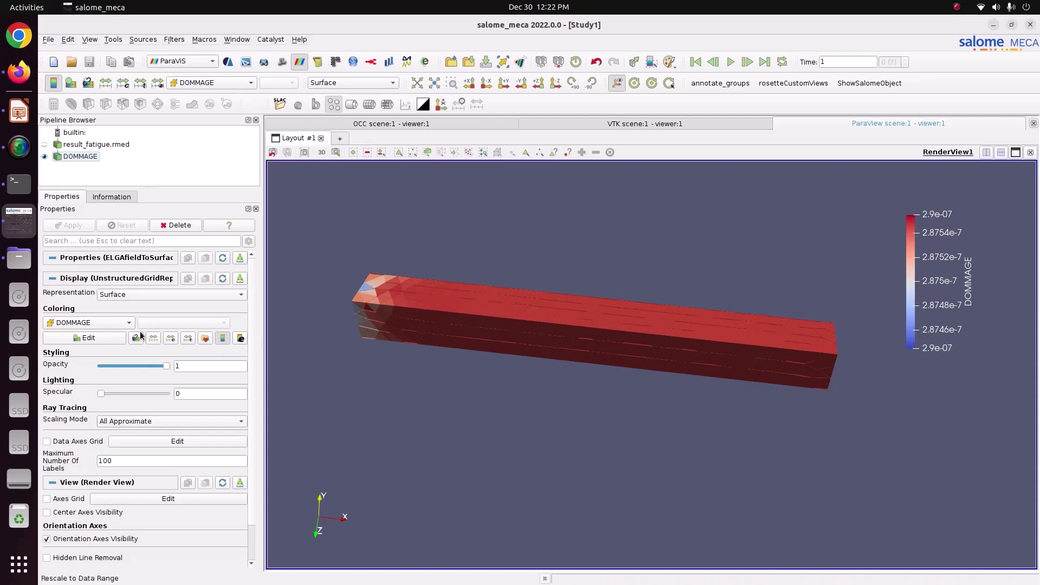
Check the relation between damage and life on slide 3 in LibreOffice Impress, and return to salome_meca.
{"action": "left_click", "coordinate": [19, 112]}
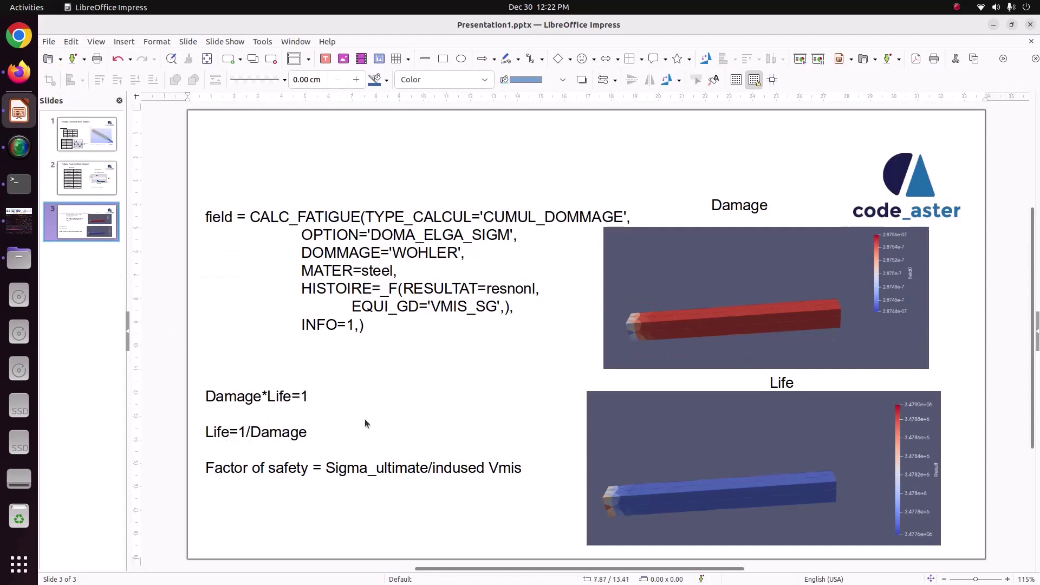
{"action": "left_click", "coordinate": [24, 236]}
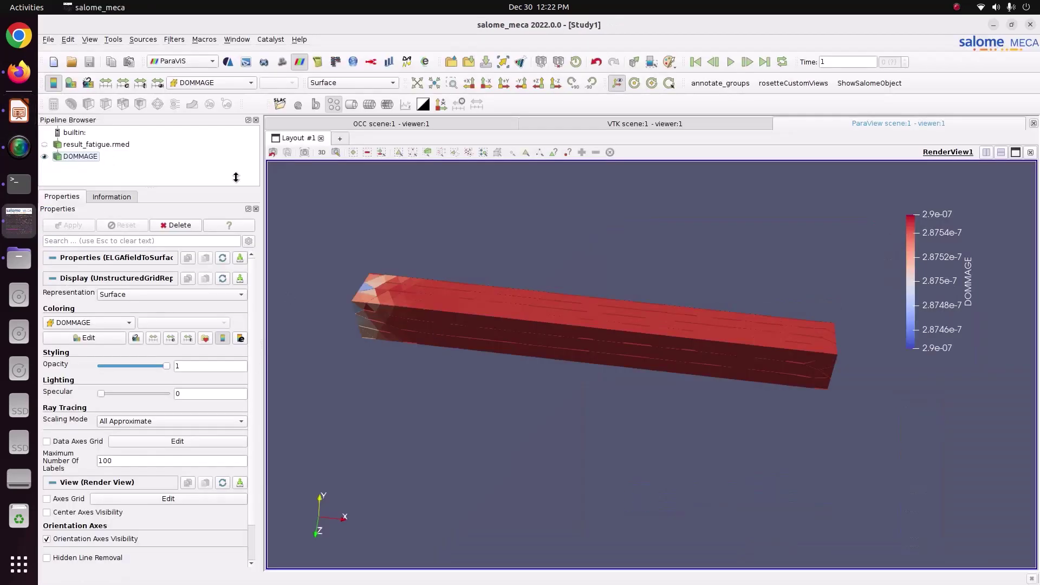
{"action": "left_click", "coordinate": [172, 40]}
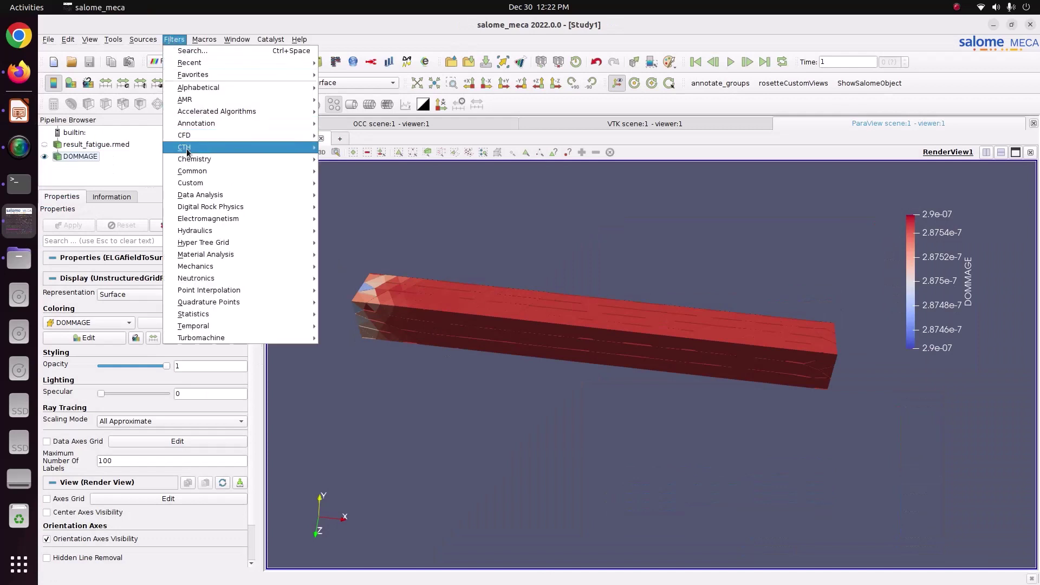
{"action": "mouse_move", "coordinate": [196, 199]}
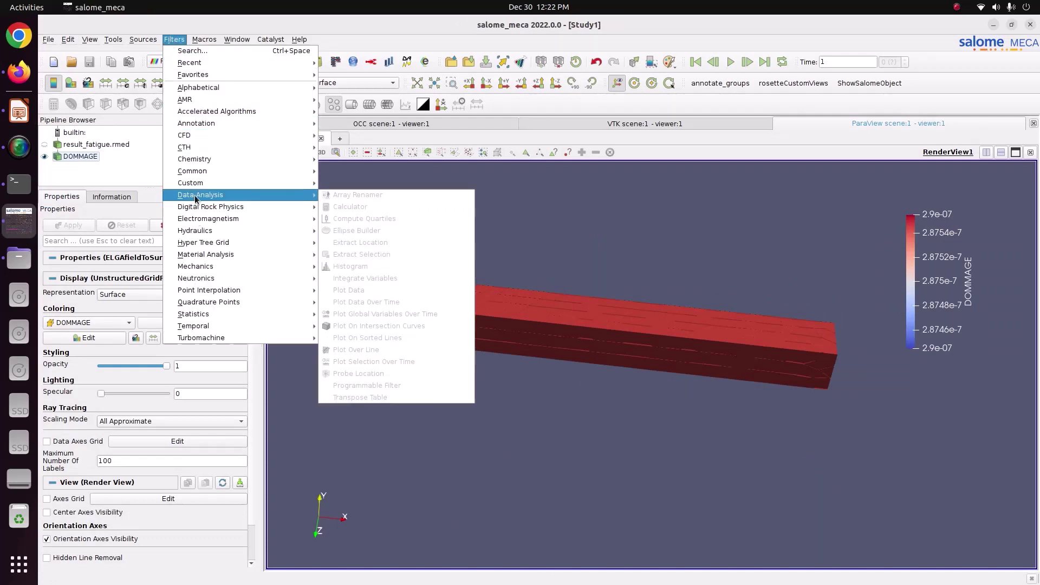
{"action": "left_click", "coordinate": [75, 155]}
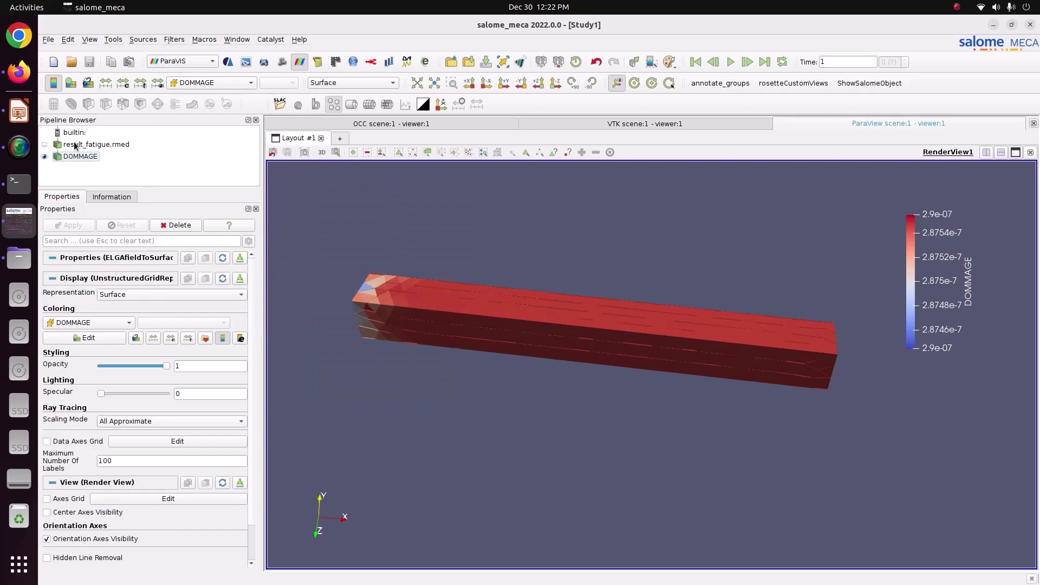
Add a Calculator filter to result_fatigue.rmed and rename it LIFE.
{"action": "left_click", "coordinate": [76, 145]}
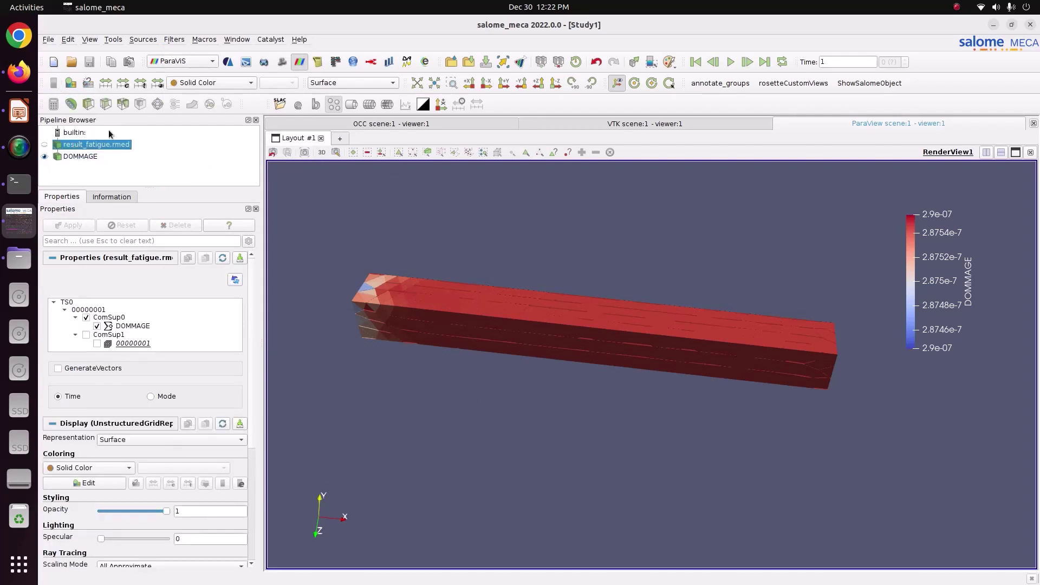
{"action": "left_click", "coordinate": [170, 41]}
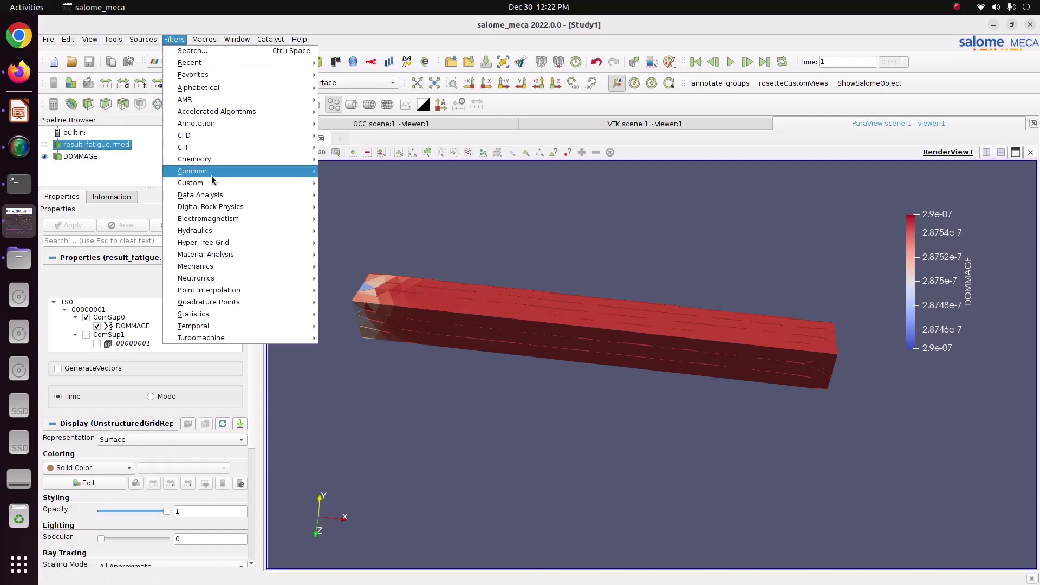
{"action": "mouse_move", "coordinate": [213, 194]}
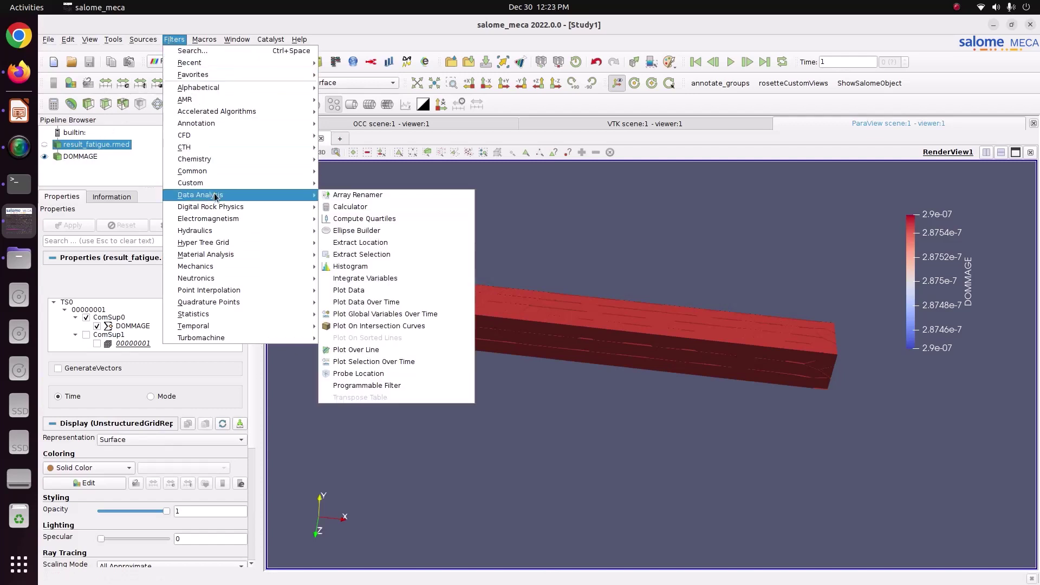
{"action": "left_click", "coordinate": [352, 210]}
{"action": "double_click", "coordinate": [97, 169]}
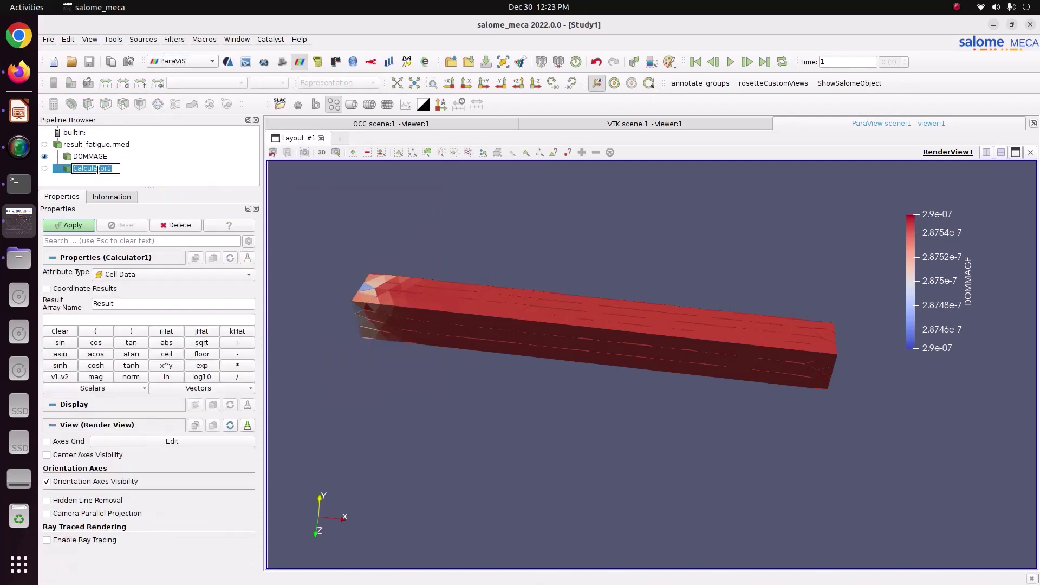
{"action": "type", "text": "Li"}
{"action": "type", "text": "F"}
{"action": "type", "text": "E"}
{"action": "key", "text": "Return"}
{"action": "left_click", "coordinate": [88, 170]}
Start the LIFE calculator's formula with 1/ and look through its available scalars for the damage field.
{"action": "left_click", "coordinate": [66, 319]}
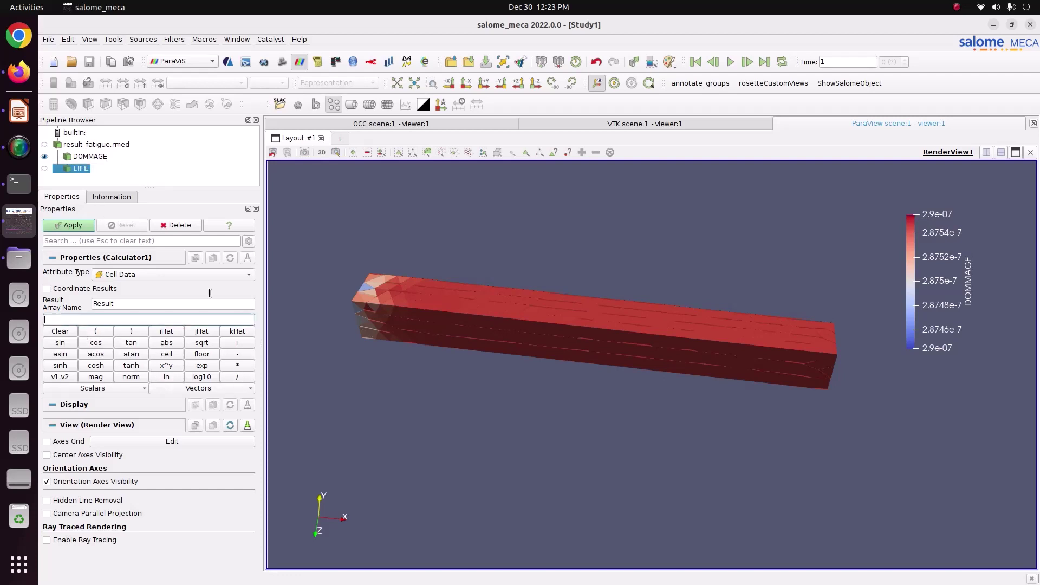
{"action": "left_click_drag", "start_coordinate": [263, 369], "coordinate": [301, 369]}
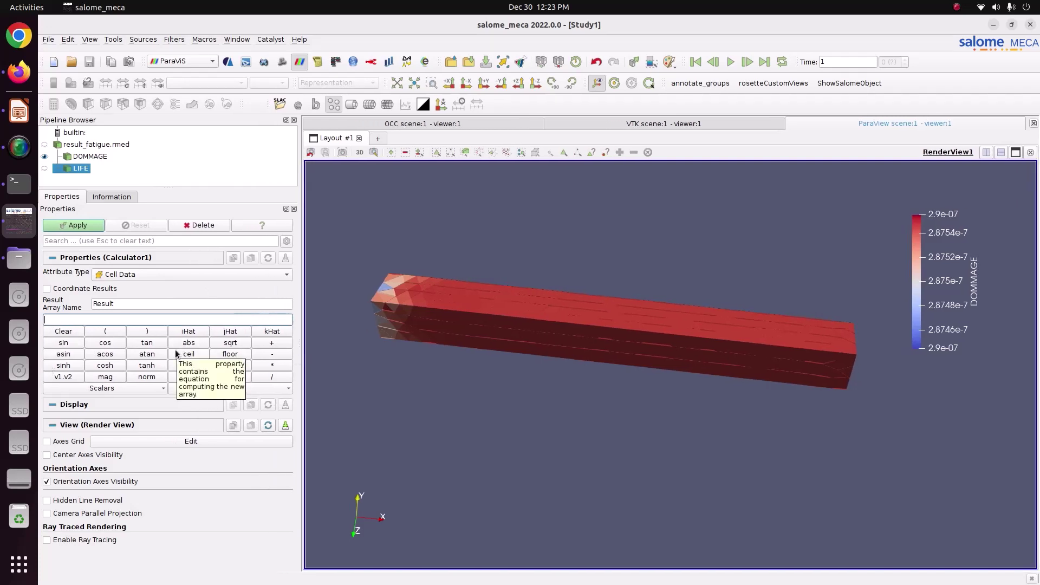
{"action": "left_click", "coordinate": [70, 320]}
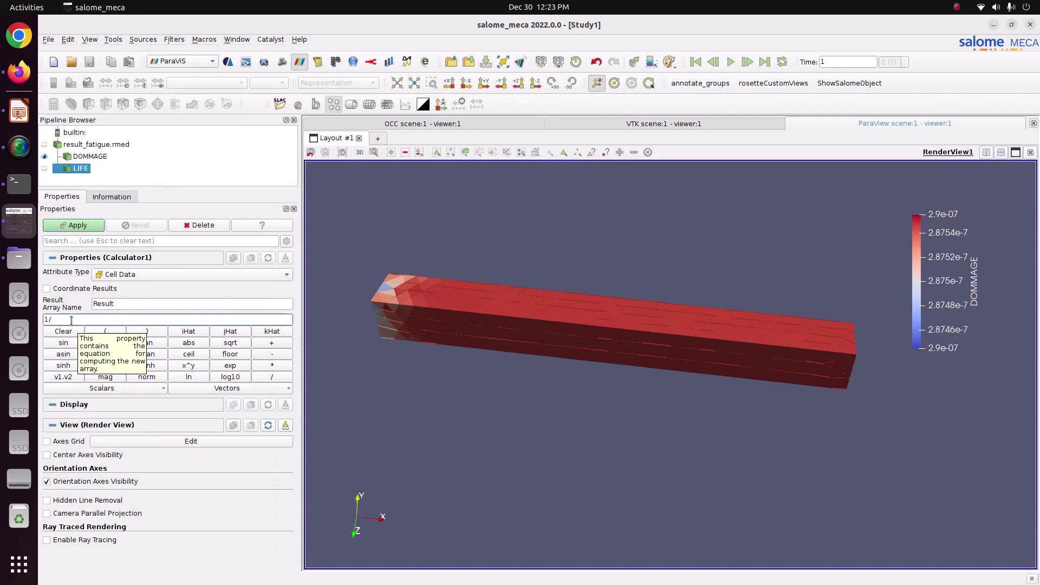
{"action": "left_click", "coordinate": [123, 388]}
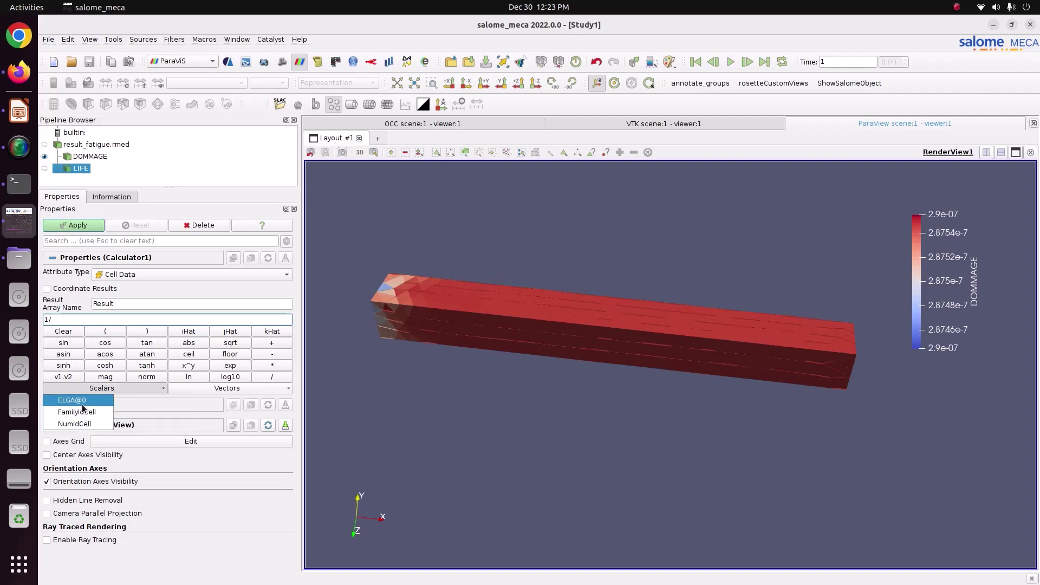
{"action": "left_click", "coordinate": [99, 169]}
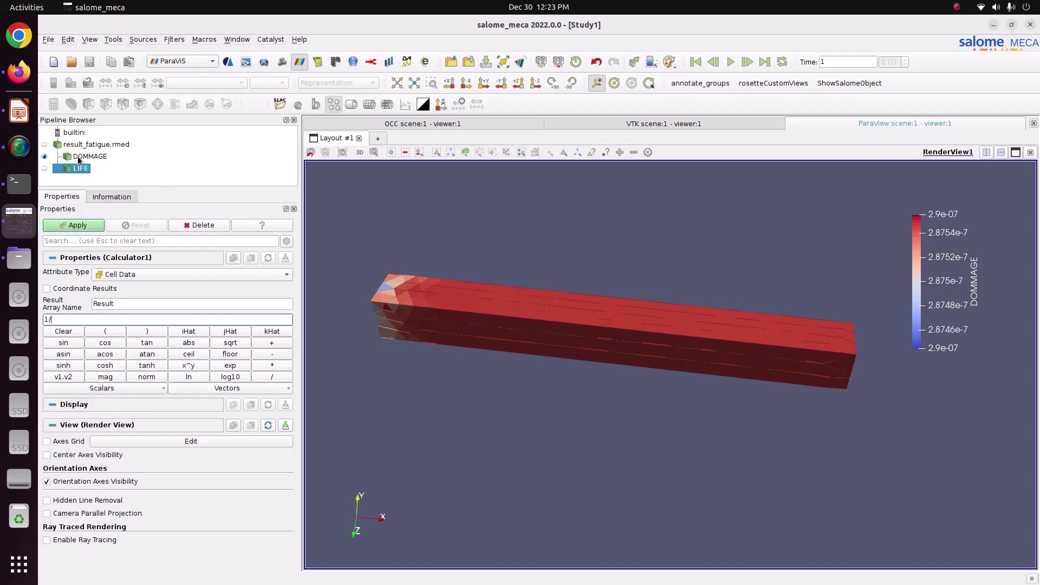
{"action": "left_click", "coordinate": [78, 158]}
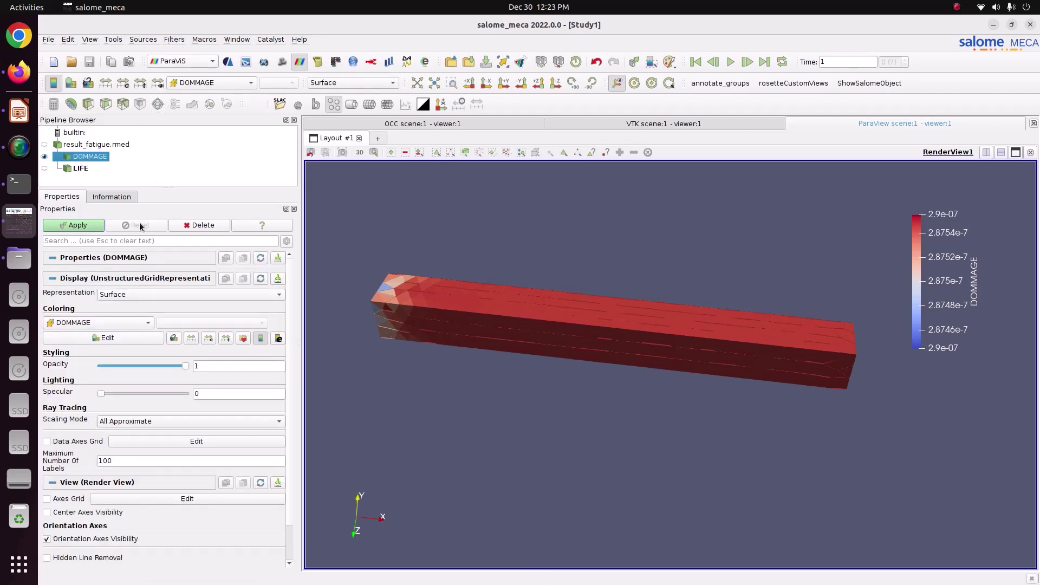
Delete the LIFE calculator attached to result_fatigue.rmed.
{"action": "left_click", "coordinate": [104, 168]}
{"action": "right_click", "coordinate": [83, 168]}
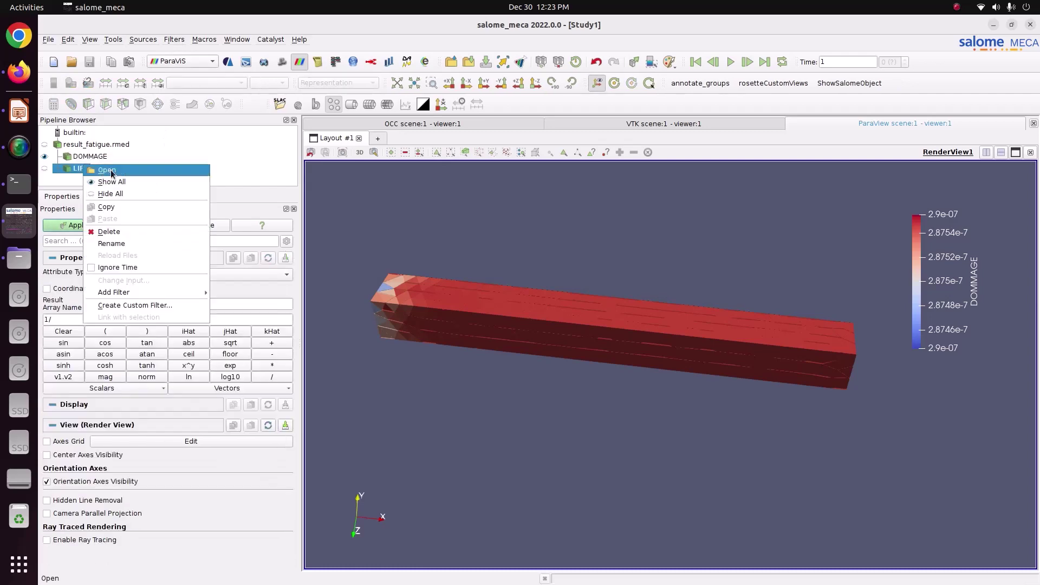
{"action": "left_click", "coordinate": [131, 228]}
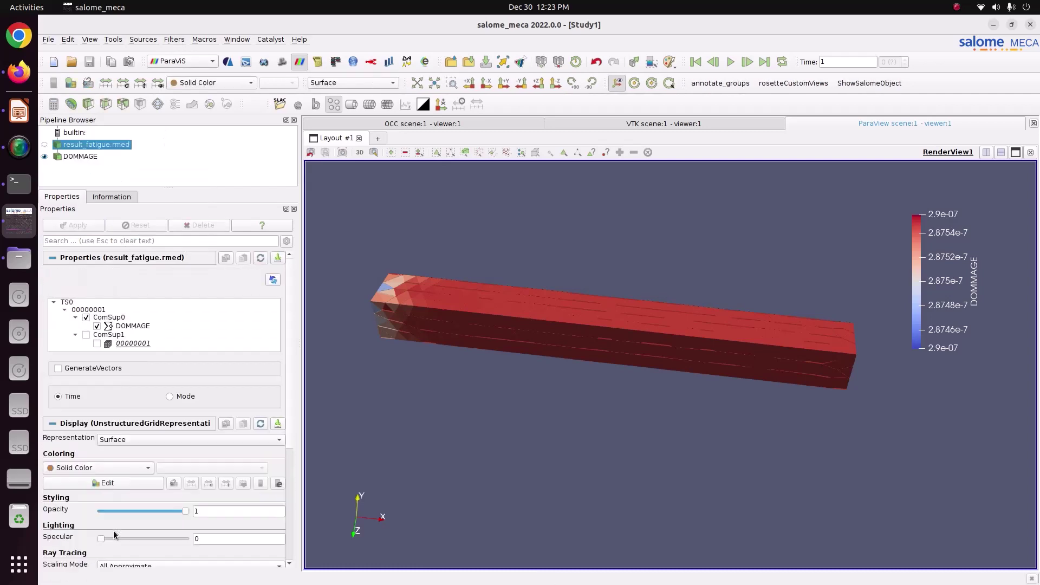
Add a Calculator filter from the Data Analysis filters to the DOMMAGE surface.
{"action": "left_click", "coordinate": [84, 156]}
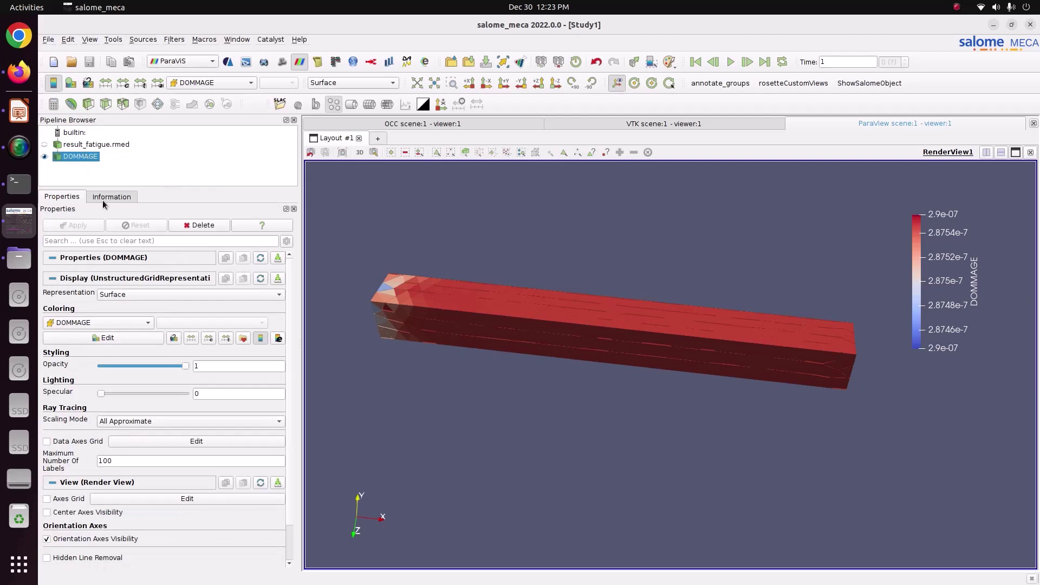
{"action": "left_click", "coordinate": [175, 41]}
{"action": "mouse_move", "coordinate": [190, 69]}
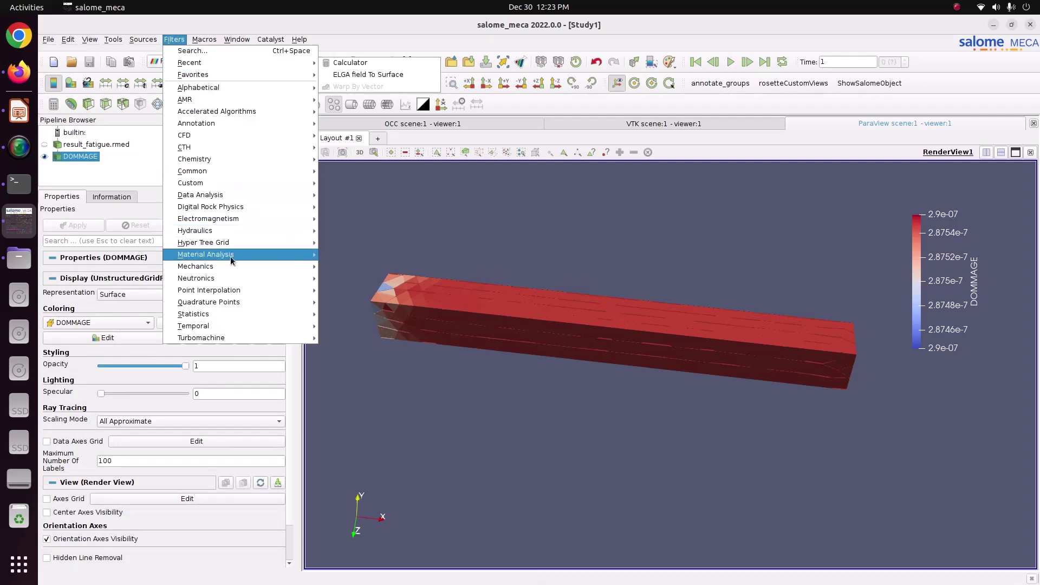
{"action": "mouse_move", "coordinate": [226, 269]}
{"action": "mouse_move", "coordinate": [219, 198]}
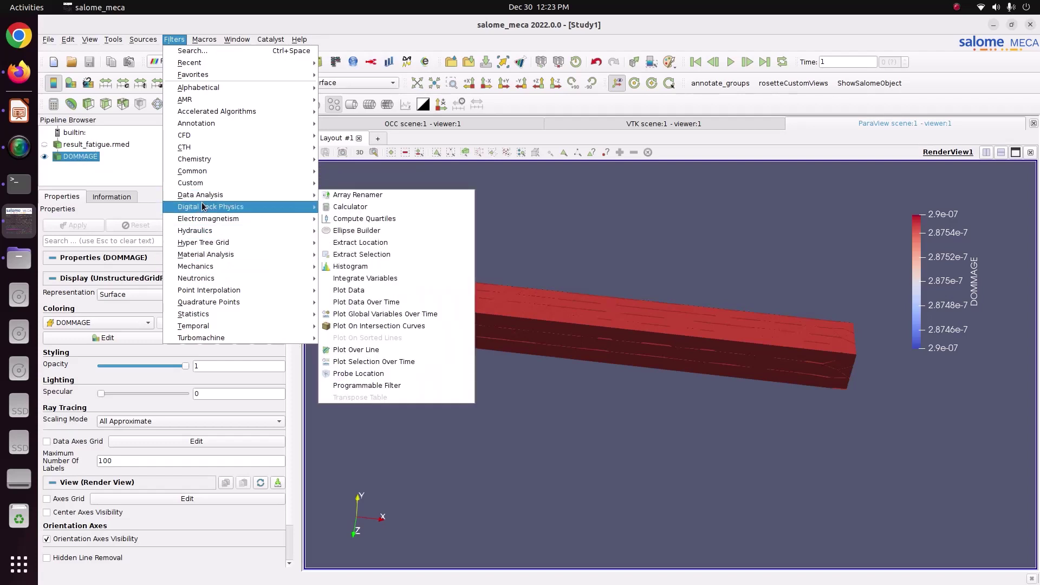
{"action": "left_click", "coordinate": [396, 206]}
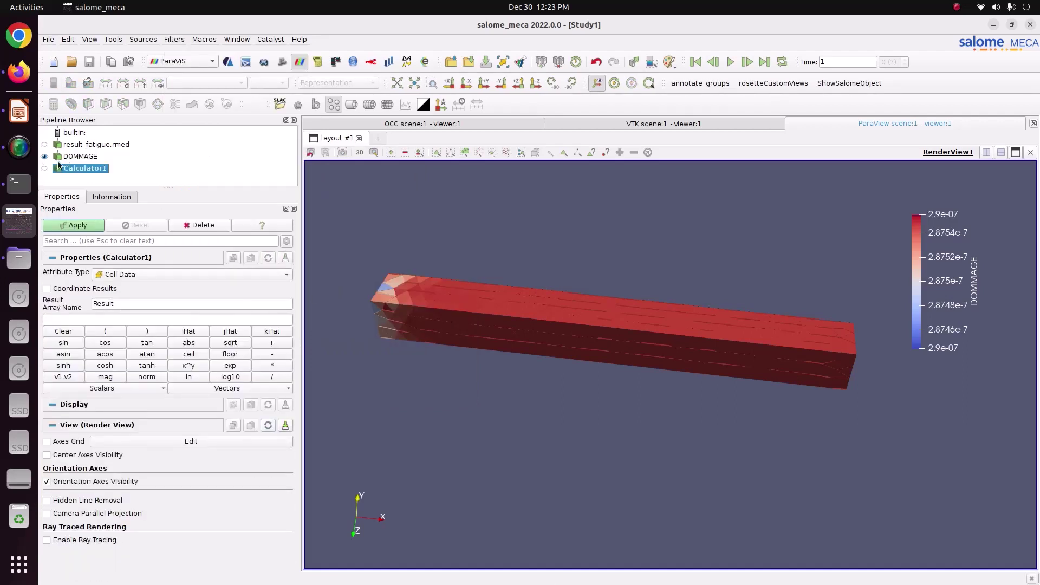
Set the calculator's formula to 1/DOMMAGE using the DOMMAGE scalar, and name the result array LIFE.
{"action": "left_click", "coordinate": [75, 321]}
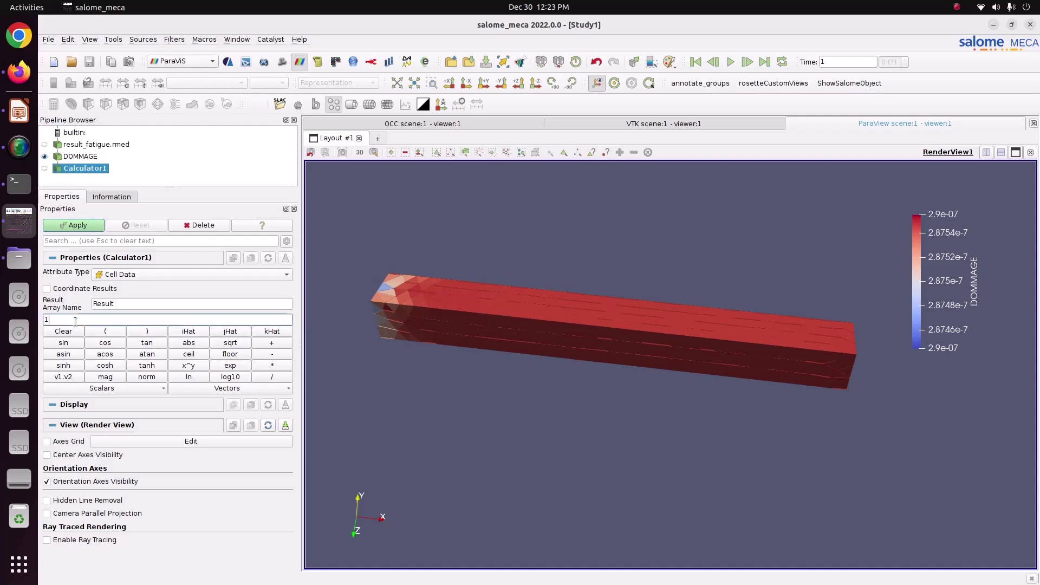
{"action": "type", "text": "1/"}
{"action": "left_click", "coordinate": [83, 389]}
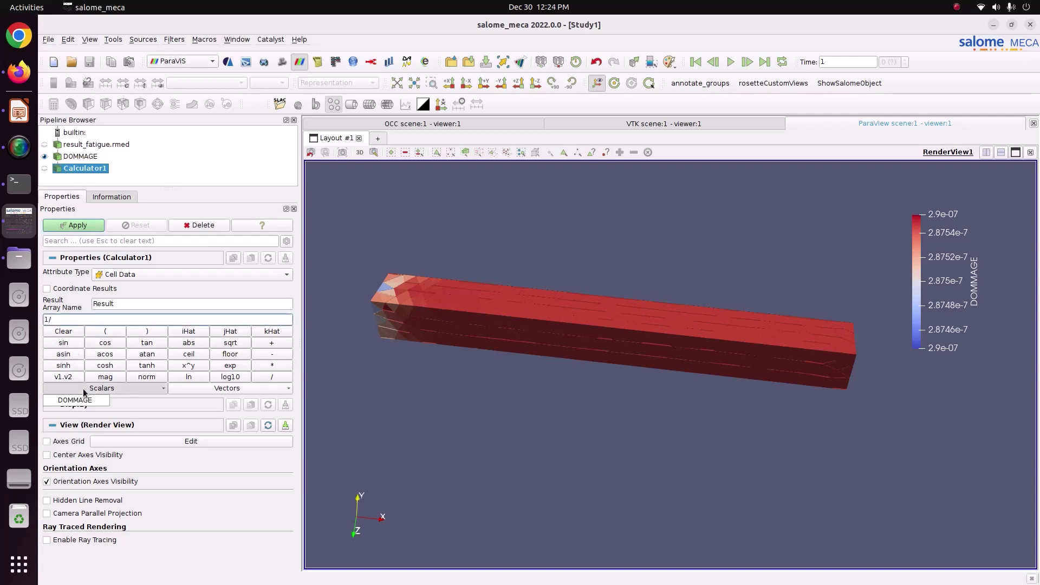
{"action": "left_click", "coordinate": [70, 395]}
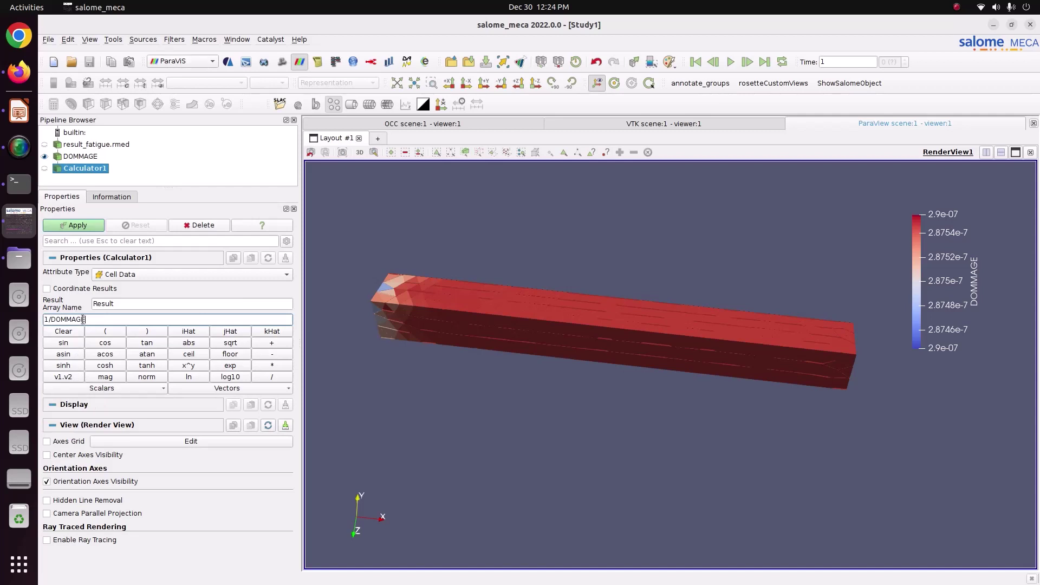
{"action": "double_click", "coordinate": [130, 303]}
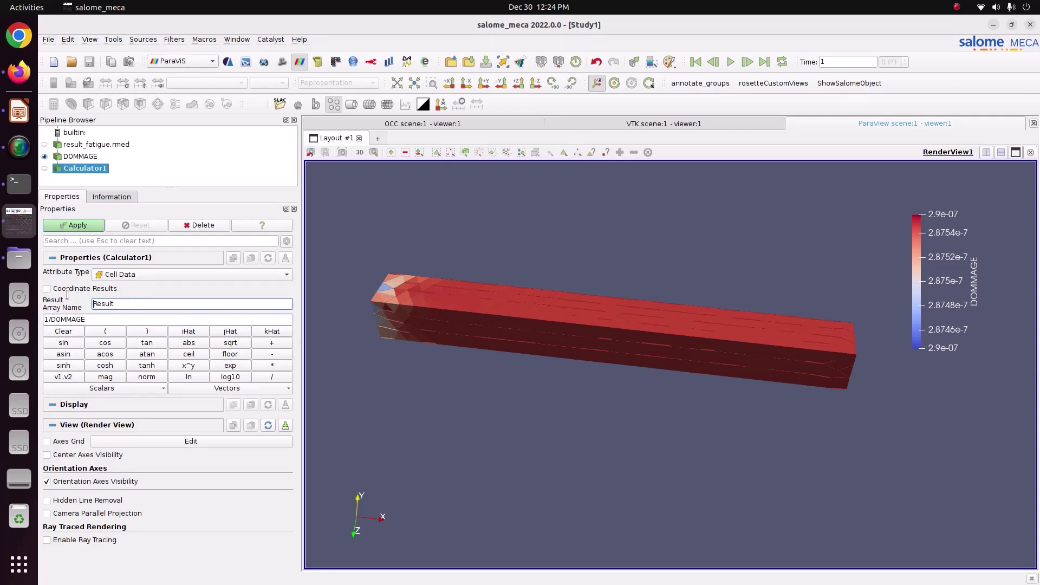
{"action": "type", "text": "LIFE"}
Rename the calculator filter LIFE and apply it, with the beam coloured by the LIFE array.
{"action": "double_click", "coordinate": [103, 169]}
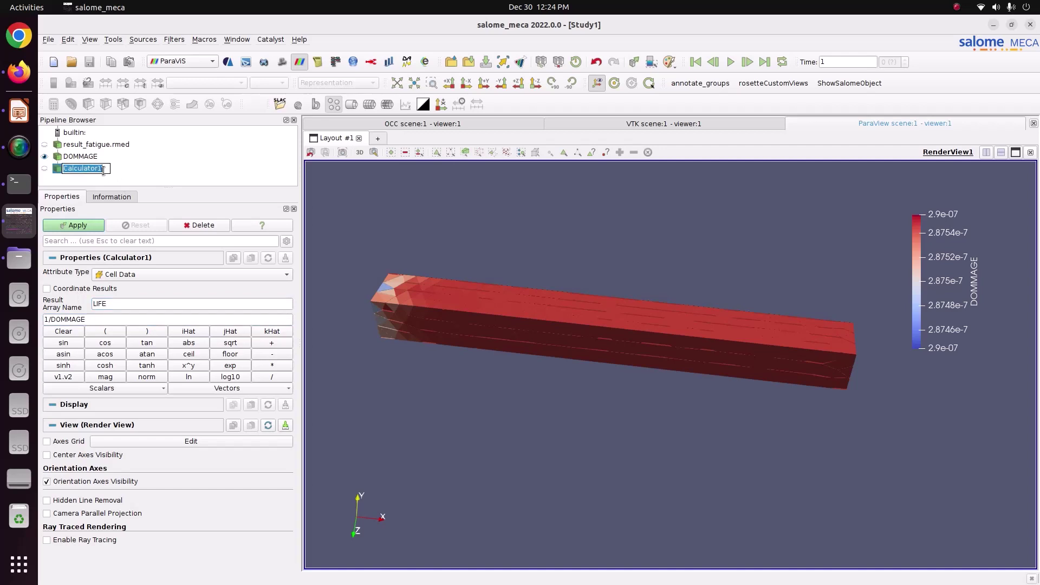
{"action": "type", "text": "LIFE"}
{"action": "left_click", "coordinate": [79, 225]}
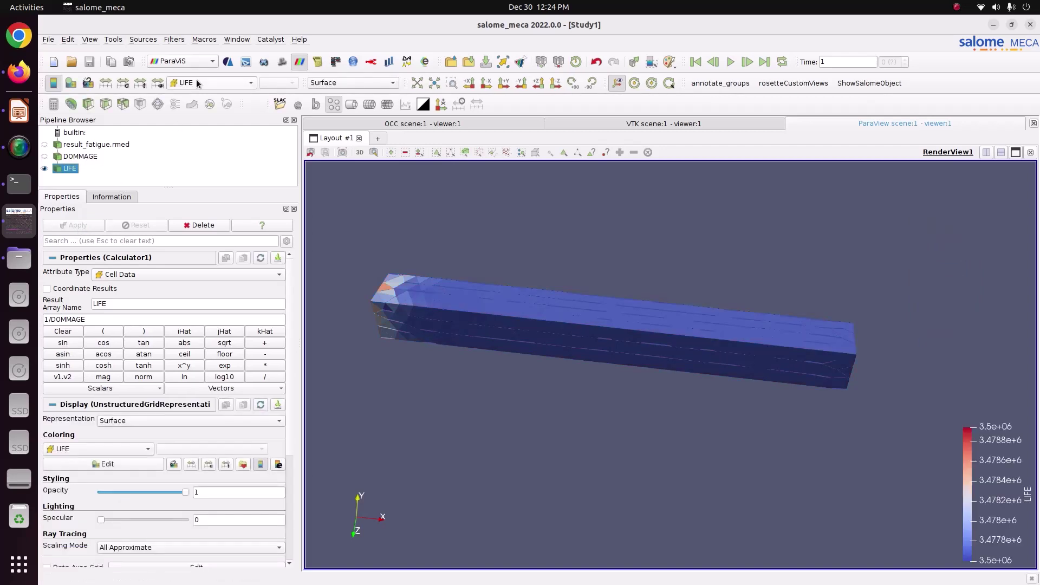
{"action": "left_click", "coordinate": [199, 83]}
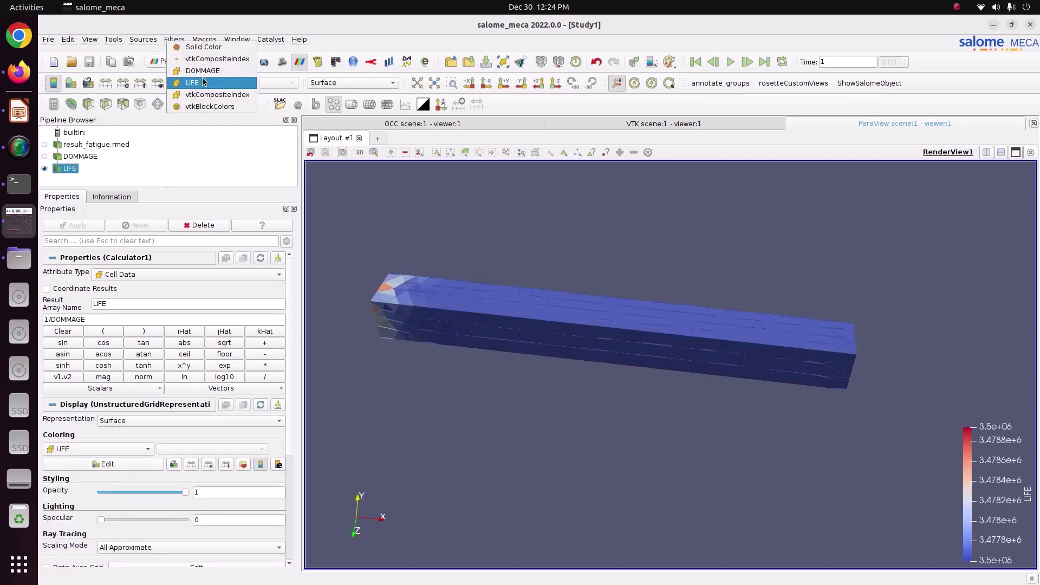
{"action": "left_click", "coordinate": [204, 83]}
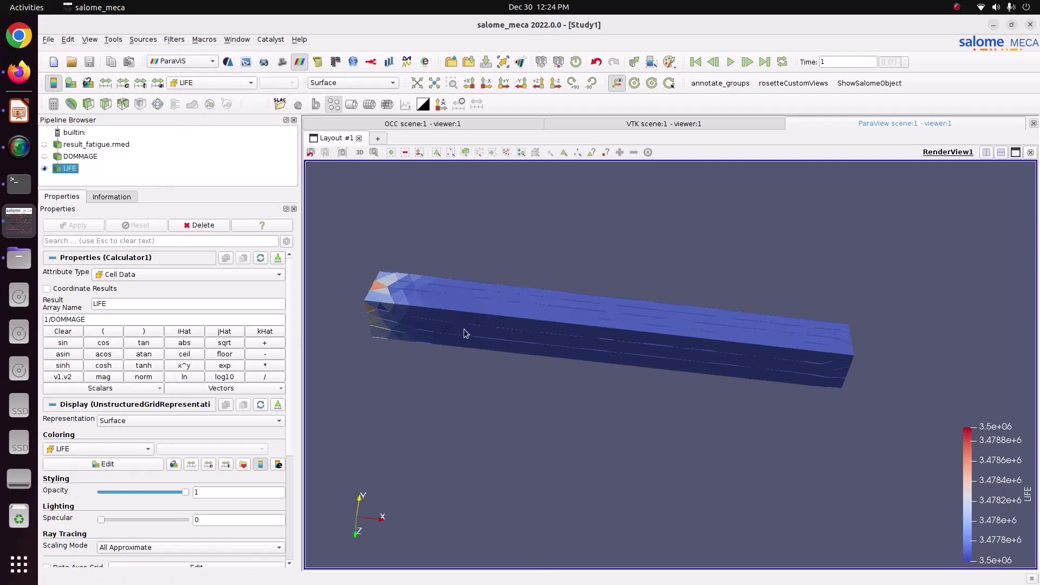
Move the LIFE colour legend up beside the beam and set its range label format to %-#6.4e.
{"action": "left_click_drag", "start_coordinate": [1006, 487], "coordinate": [931, 273]}
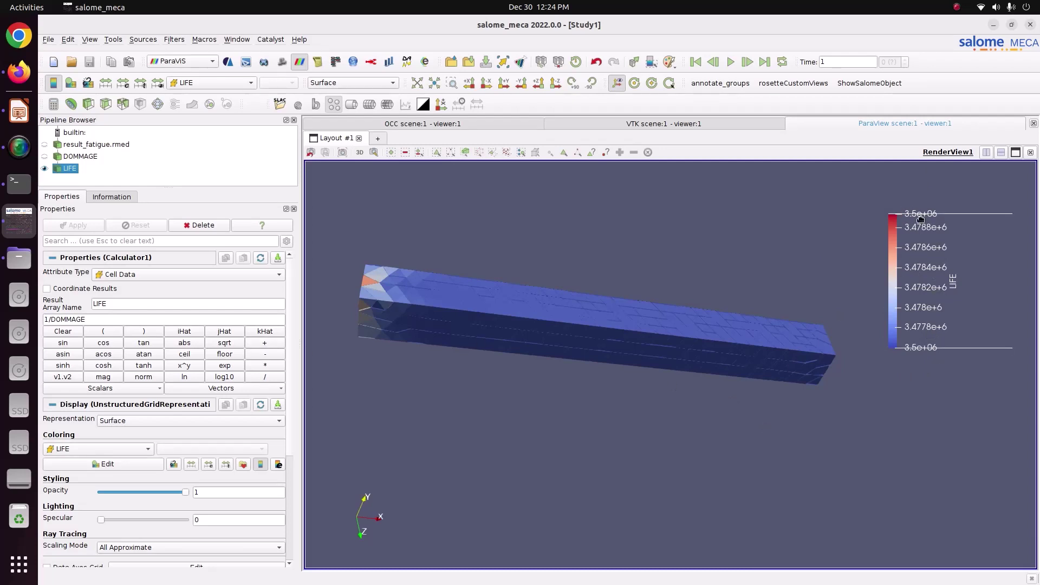
{"action": "left_click", "coordinate": [278, 464]}
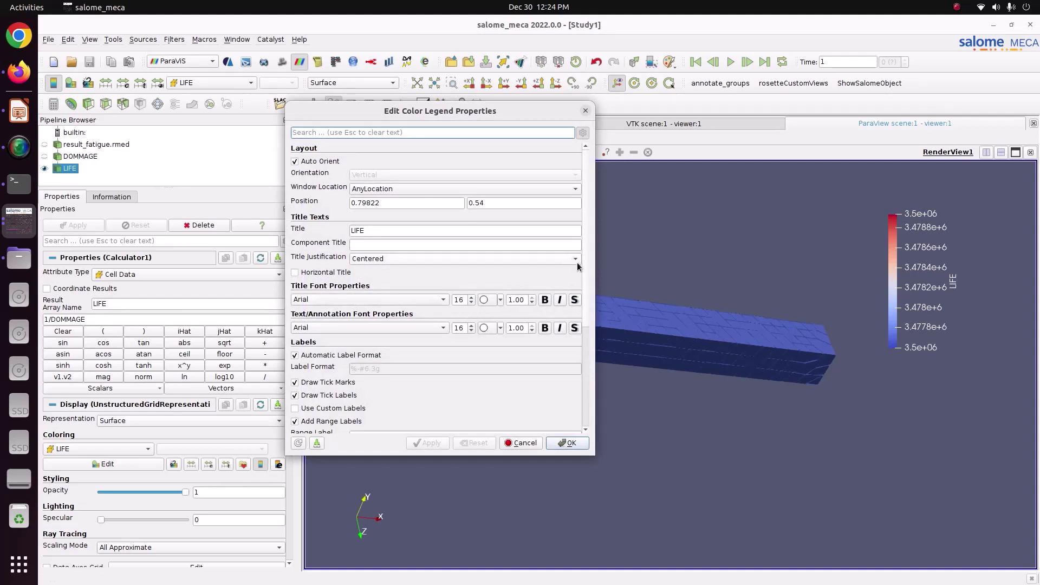
{"action": "scroll", "coordinate": [585, 293], "scroll_direction": "down", "scroll_amount": 5}
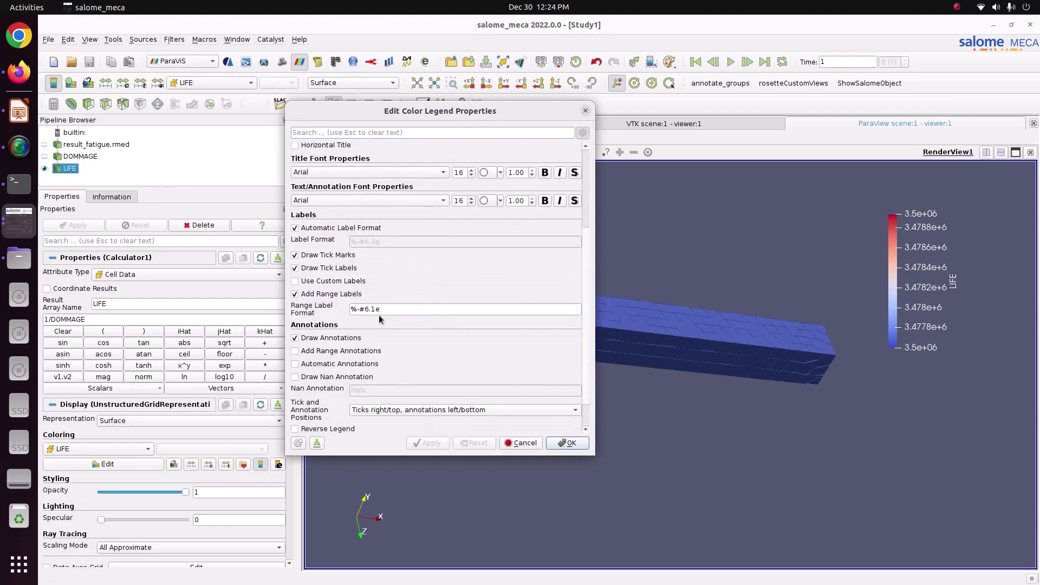
{"action": "left_click", "coordinate": [378, 311]}
{"action": "left_click", "coordinate": [374, 310]}
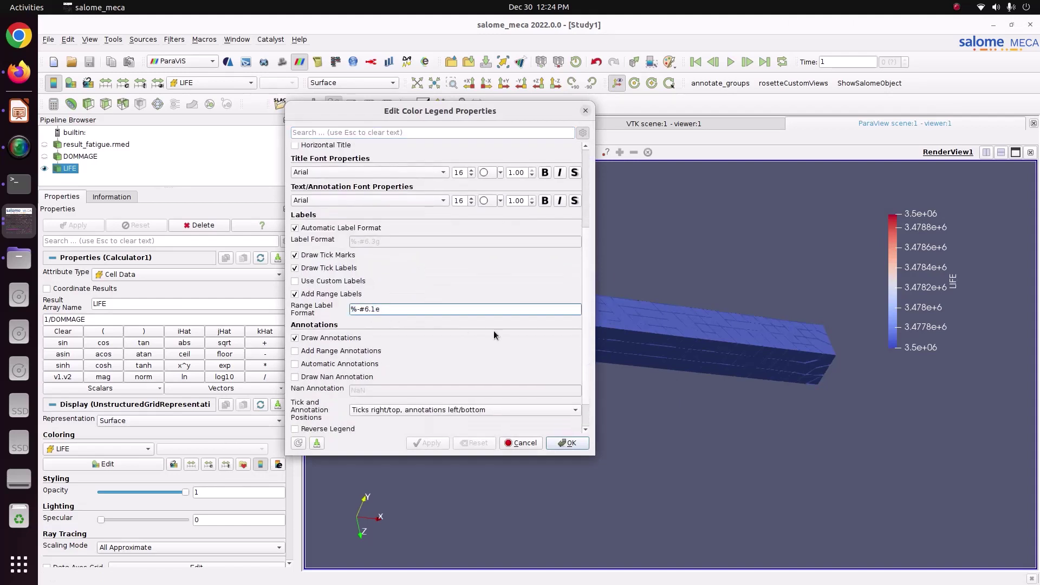
{"action": "key", "text": "BackSpace"}
{"action": "type", "text": "4"}
{"action": "left_click", "coordinate": [427, 442]}
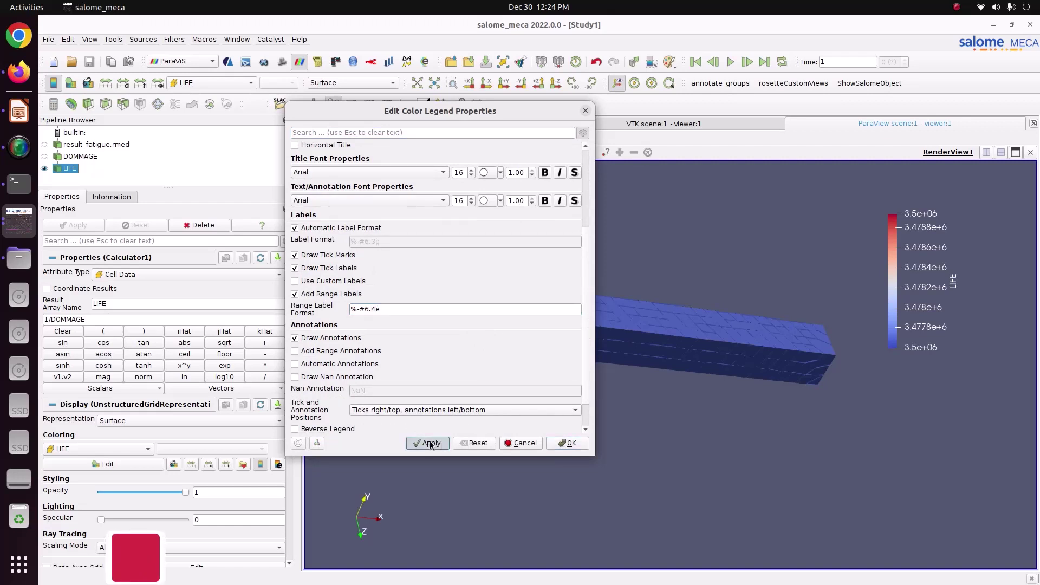
{"action": "left_click", "coordinate": [569, 443]}
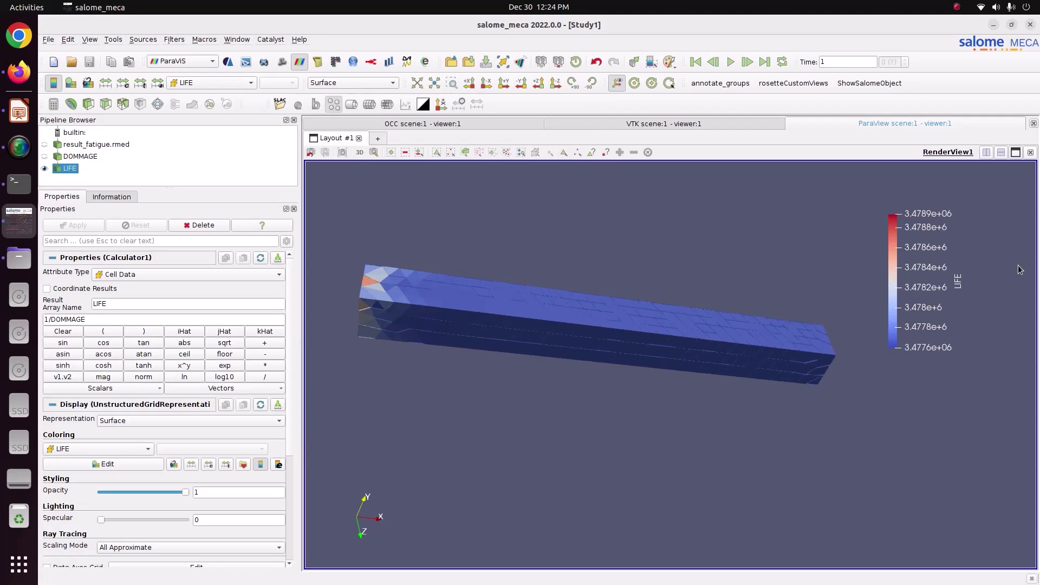
Switch the displayed result from LIFE to DOMMAGE and back to LIFE to compare the two fields.
{"action": "left_click_drag", "start_coordinate": [678, 375], "coordinate": [651, 382]}
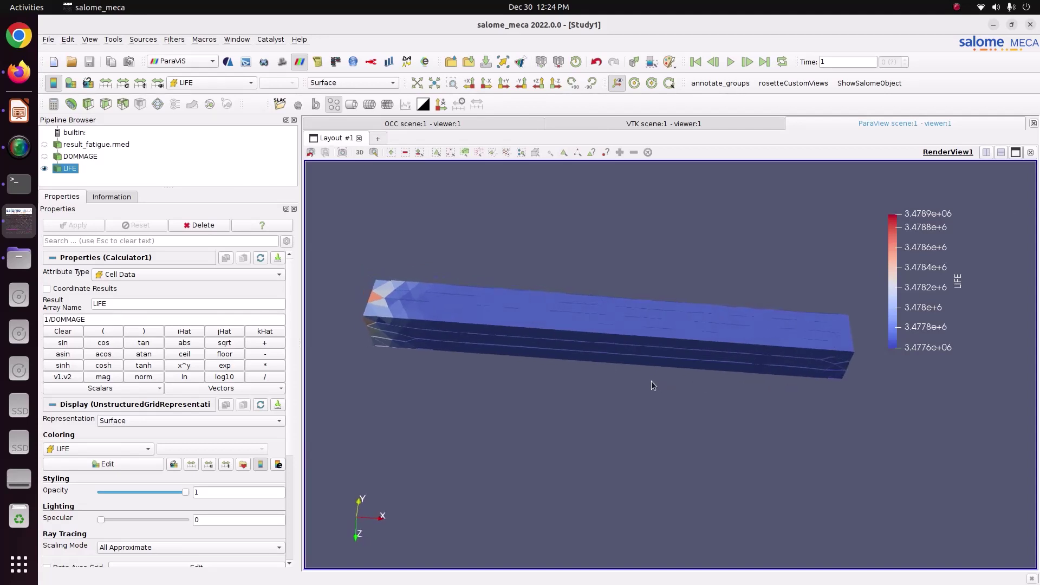
{"action": "left_click", "coordinate": [45, 168]}
{"action": "left_click", "coordinate": [44, 156]}
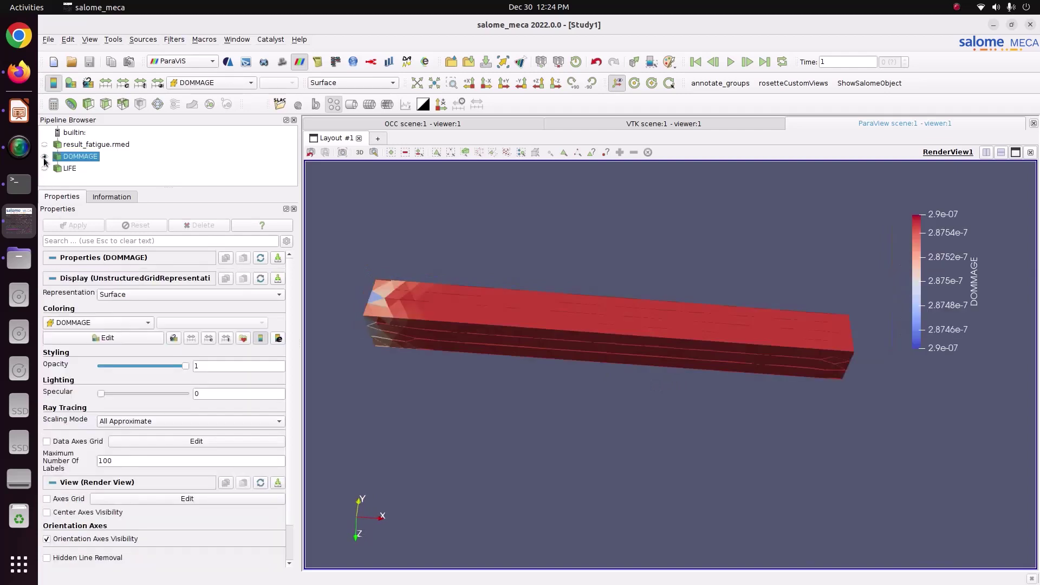
{"action": "left_click", "coordinate": [44, 169]}
{"action": "left_click", "coordinate": [44, 157]}
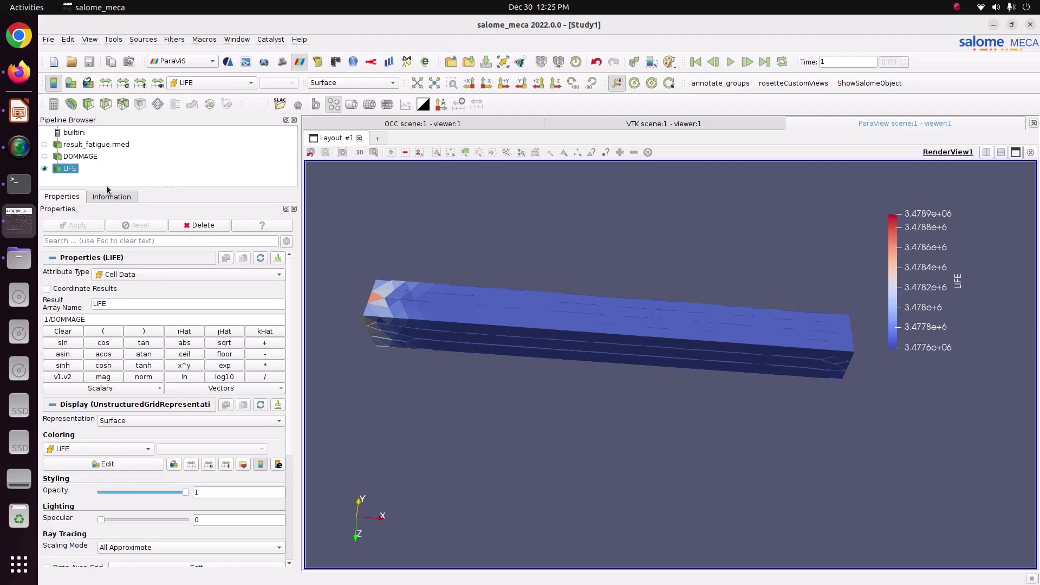
Load Result_static.rmed from the 60_Static_fatigue folder into the pipeline and apply it.
{"action": "left_click", "coordinate": [48, 40]}
{"action": "left_click", "coordinate": [248, 141]}
{"action": "right_click", "coordinate": [73, 135]}
{"action": "left_click", "coordinate": [91, 140]}
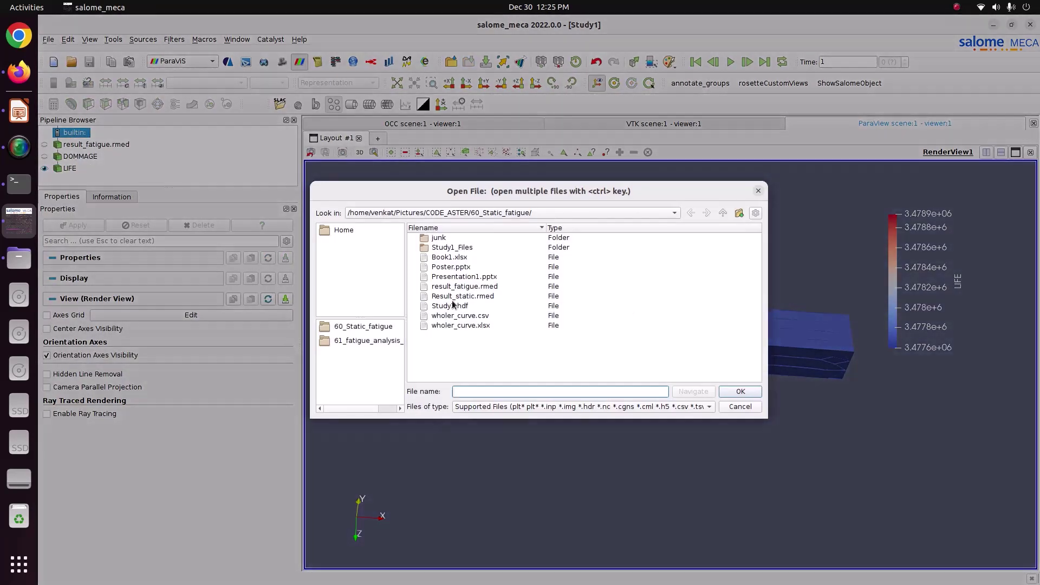
{"action": "left_click", "coordinate": [462, 296]}
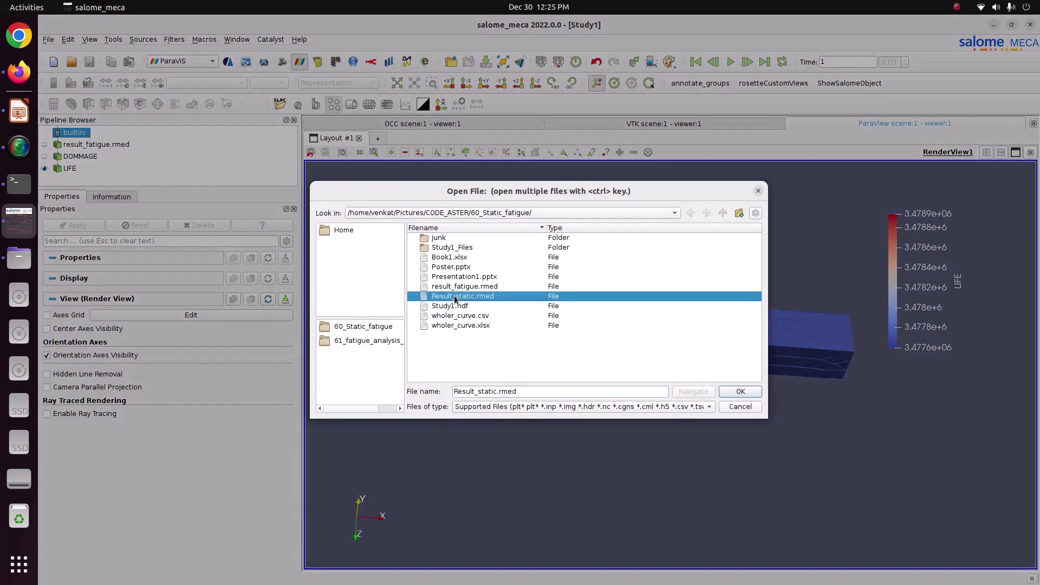
{"action": "left_click", "coordinate": [747, 393]}
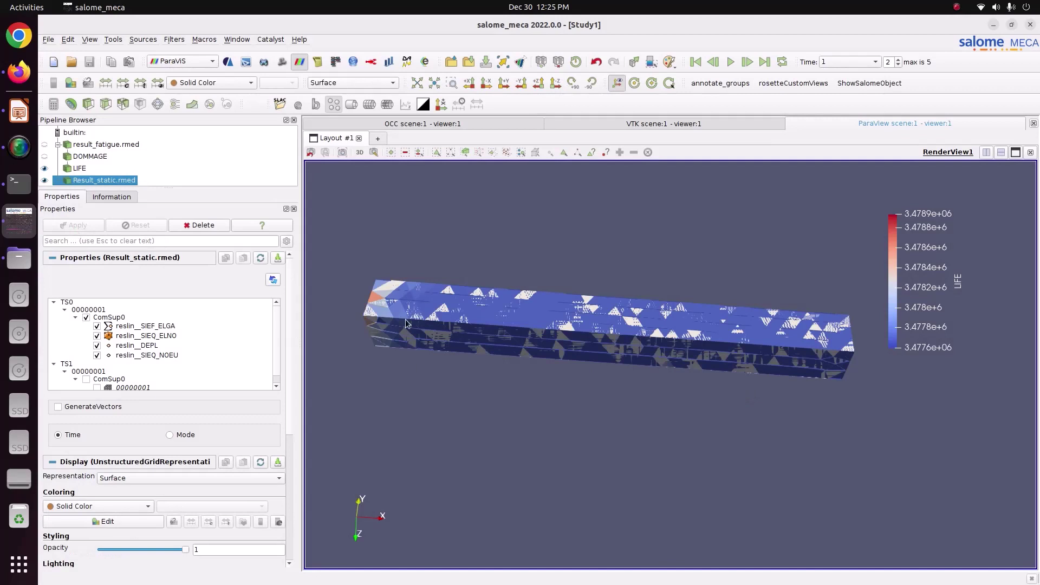
Hide the LIFE result and colour the Result_static.rmed beam by the VMIS component of reslin__SIEQ_NOEU.
{"action": "left_click", "coordinate": [45, 168]}
{"action": "middle_click_drag", "start_coordinate": [577, 362], "coordinate": [605, 356]}
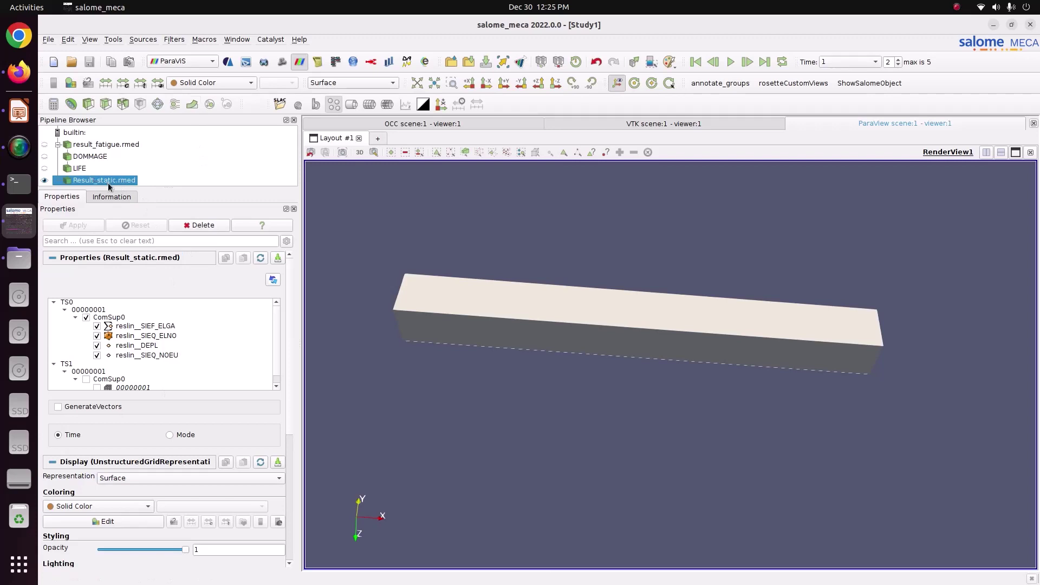
{"action": "left_click", "coordinate": [225, 85]}
{"action": "left_click", "coordinate": [227, 106]}
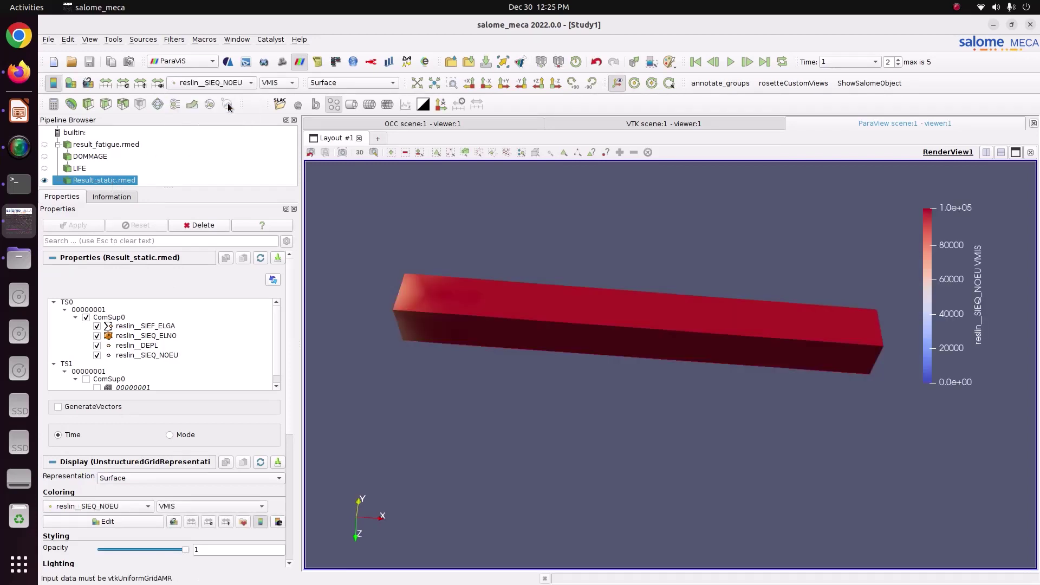
{"action": "left_click", "coordinate": [279, 84]}
{"action": "left_click", "coordinate": [280, 86]}
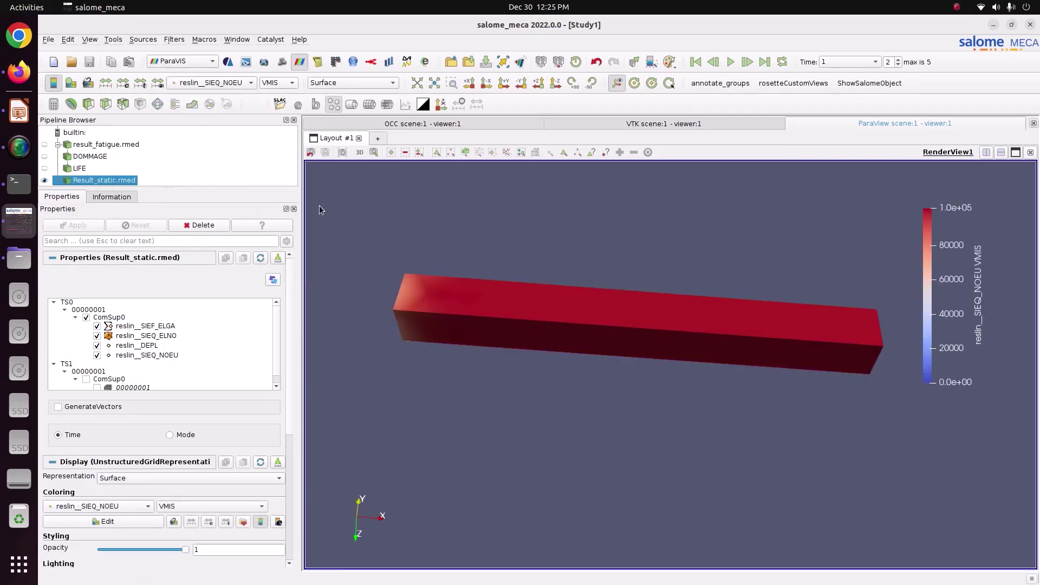
{"action": "left_click_drag", "start_coordinate": [577, 291], "coordinate": [547, 292]}
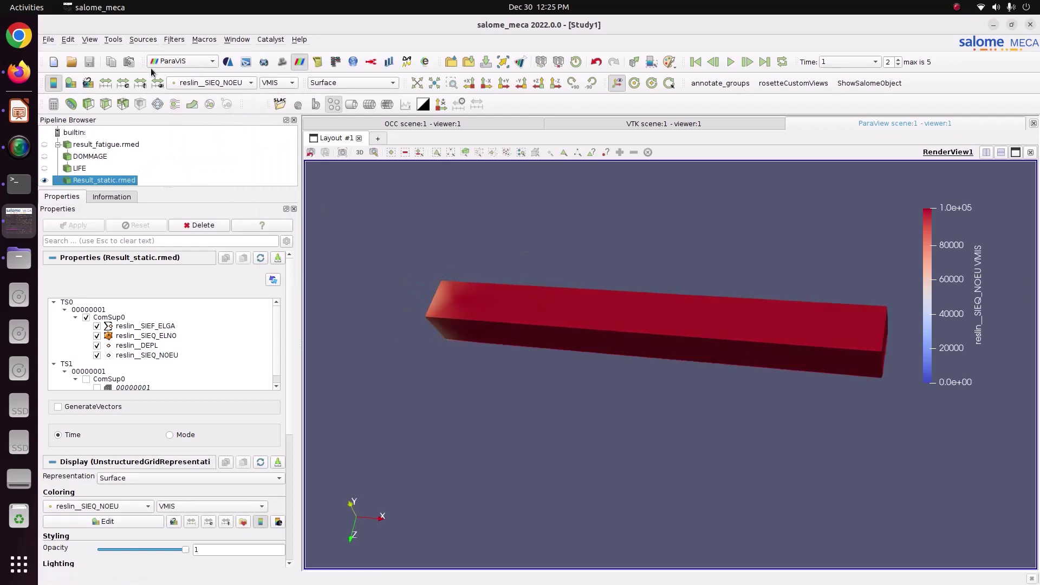
Add a Calculator filter from the Data Analysis filters to Result_static.rmed.
{"action": "left_click", "coordinate": [174, 39]}
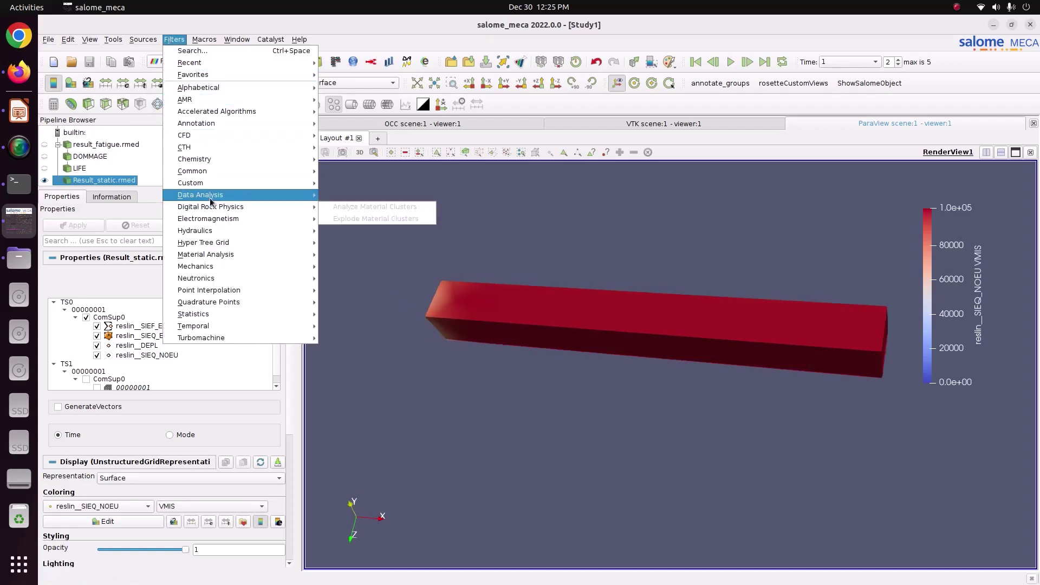
{"action": "mouse_move", "coordinate": [210, 197]}
{"action": "left_click", "coordinate": [338, 207]}
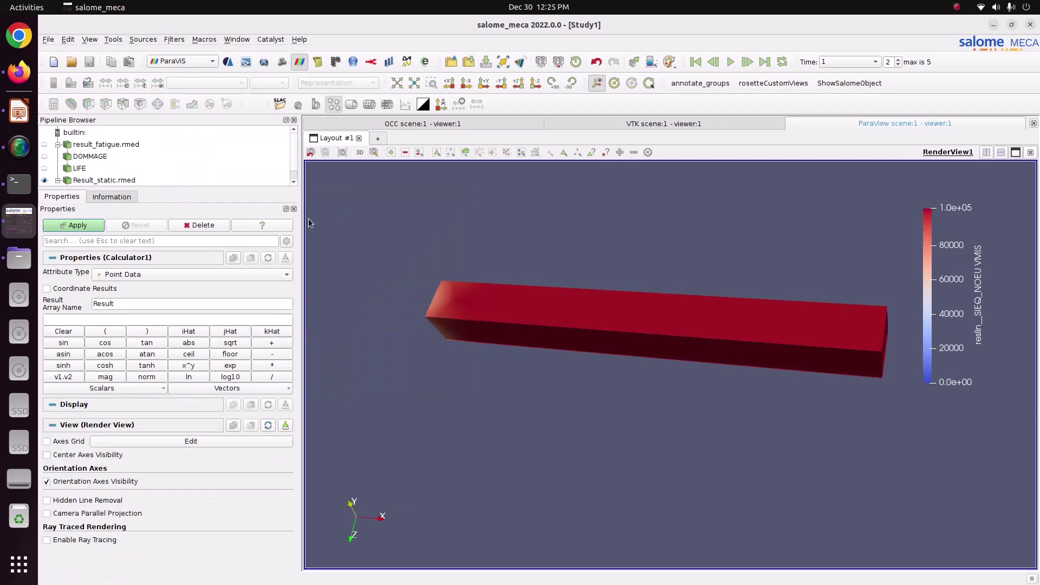
{"action": "scroll", "coordinate": [112, 181], "scroll_direction": "down", "scroll_amount": 1}
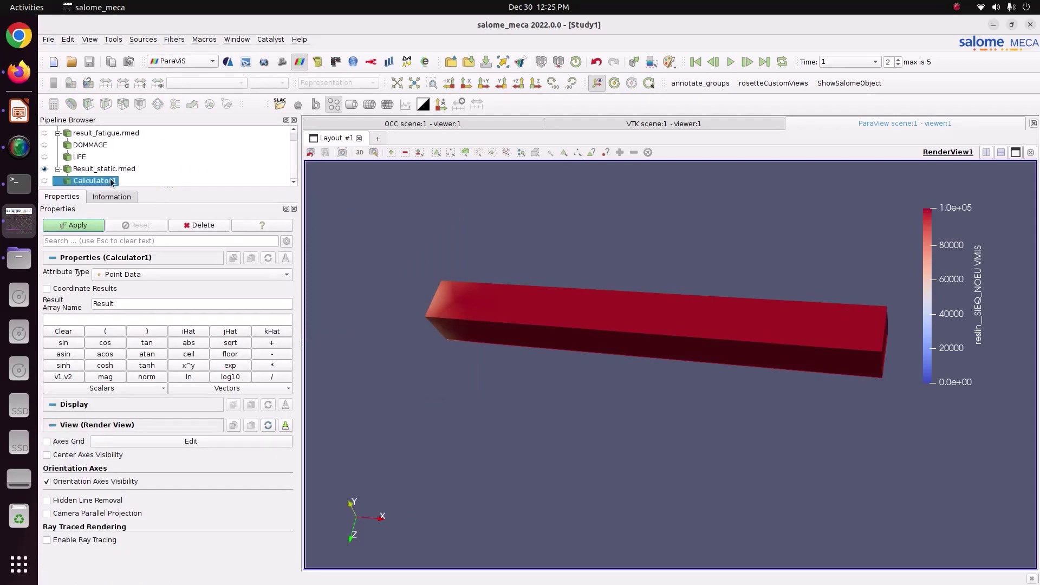
Check the factor of safety formula in the LibreOffice Impress presentation, return to salome_meca and rename the new calculator FOS.
{"action": "left_click", "coordinate": [21, 113]}
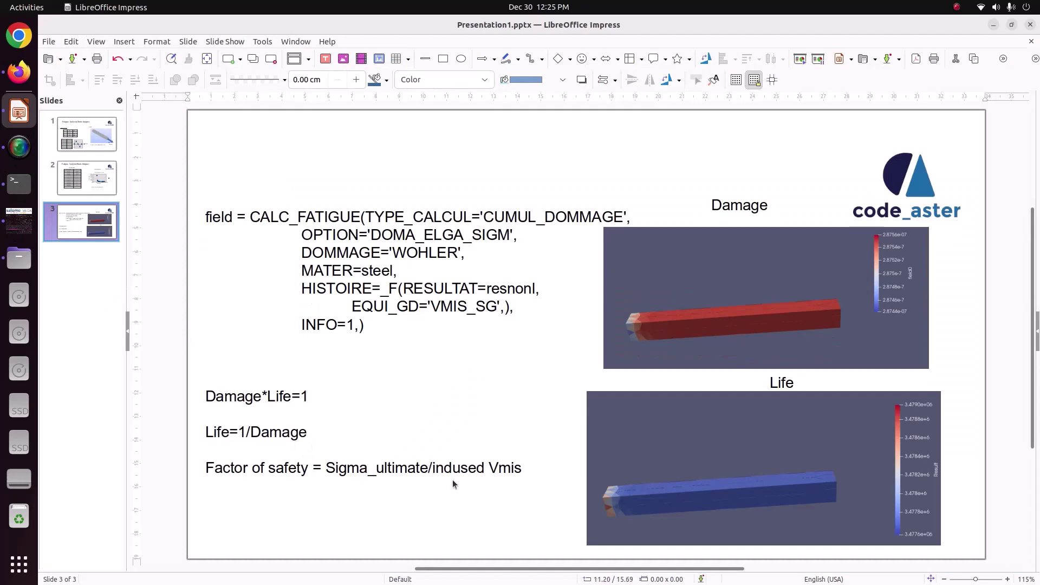
{"action": "left_click", "coordinate": [19, 221]}
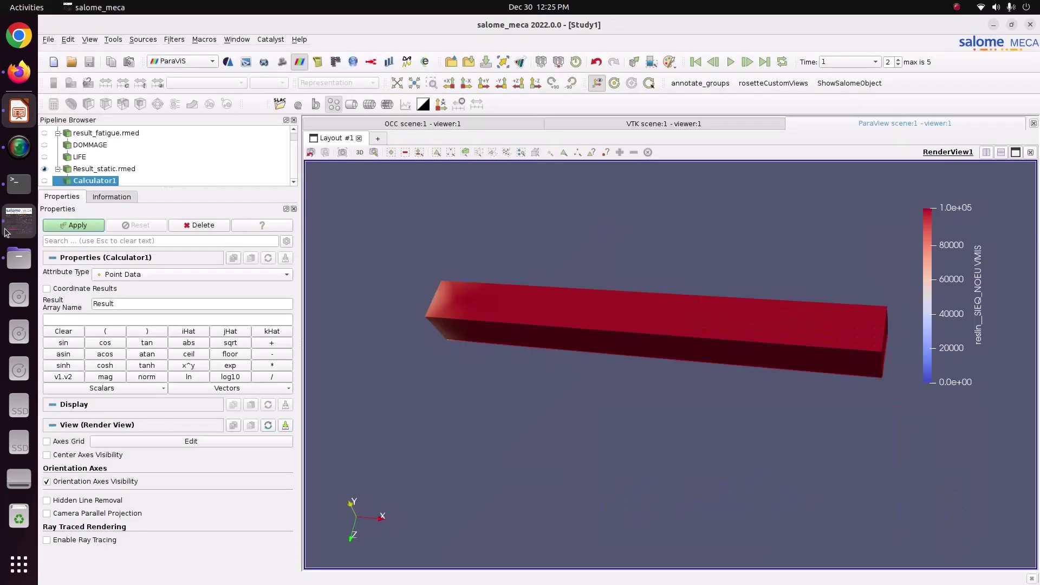
{"action": "double_click", "coordinate": [113, 182]}
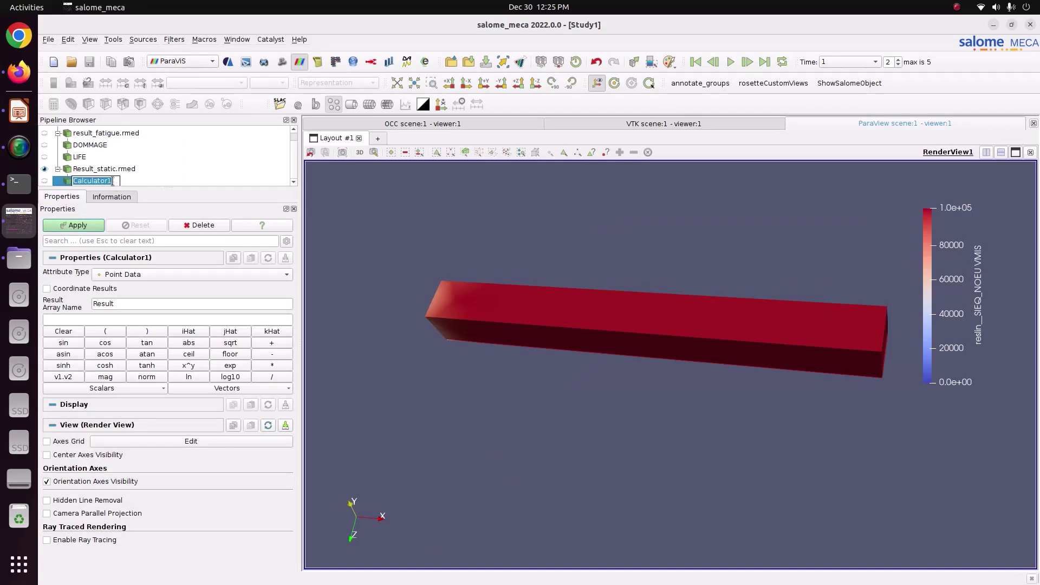
{"action": "type", "text": "FOS"}
Look up the ultimate strength on slide 1 of the Impress presentation and enter the calculator formula 460e6/magreslin__SIEQ_NOEU_VMIS in salome_meca.
{"action": "left_click", "coordinate": [92, 321]}
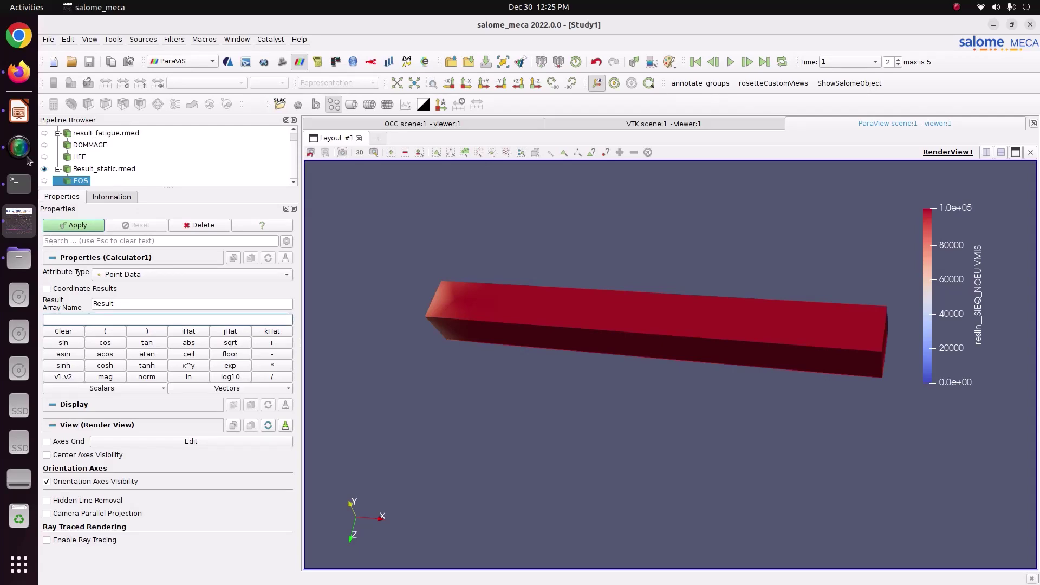
{"action": "left_click", "coordinate": [19, 111]}
{"action": "left_click", "coordinate": [70, 149]}
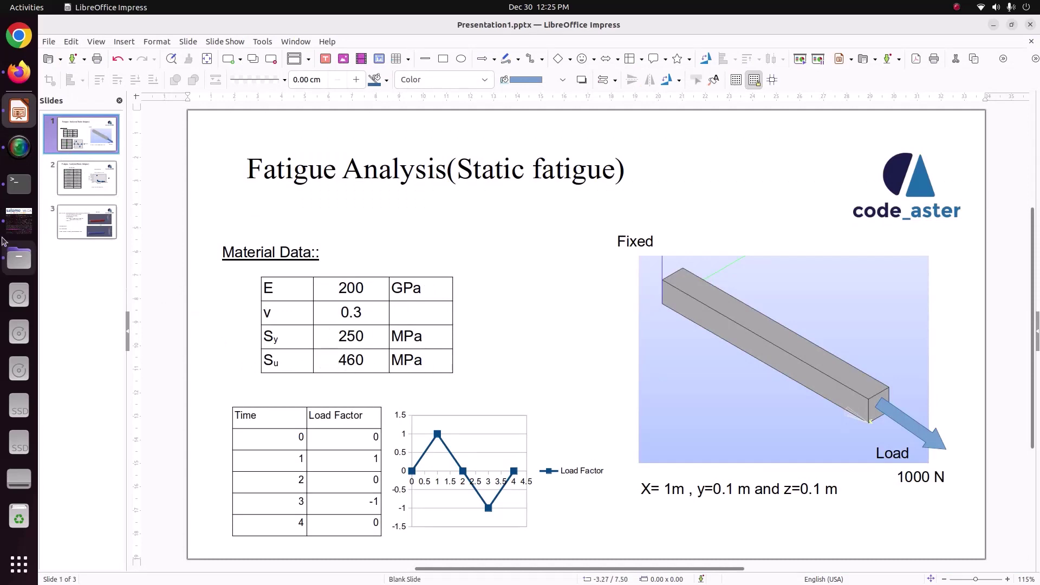
{"action": "left_click", "coordinate": [19, 220]}
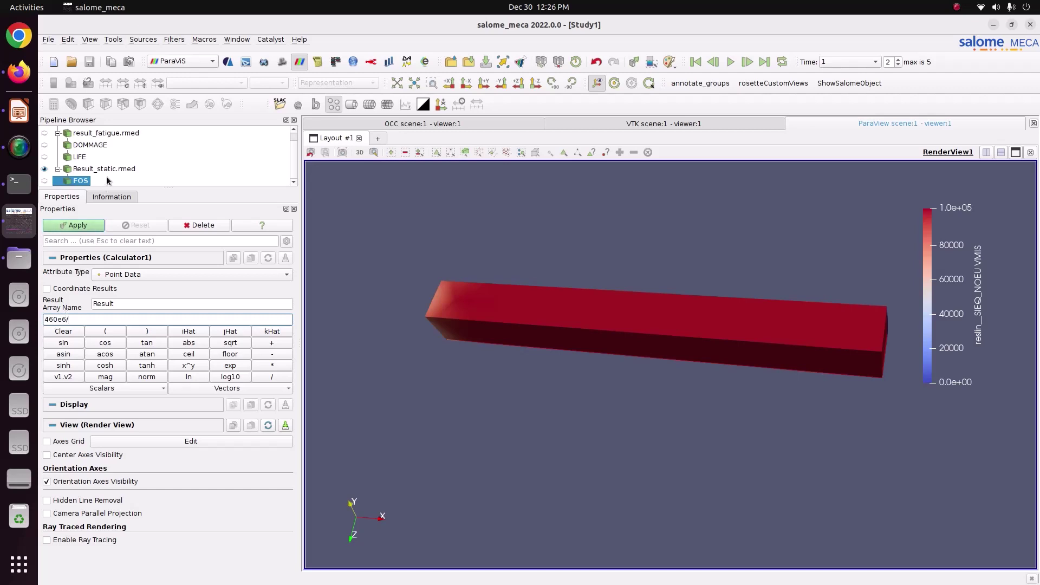
{"action": "left_click", "coordinate": [126, 388]}
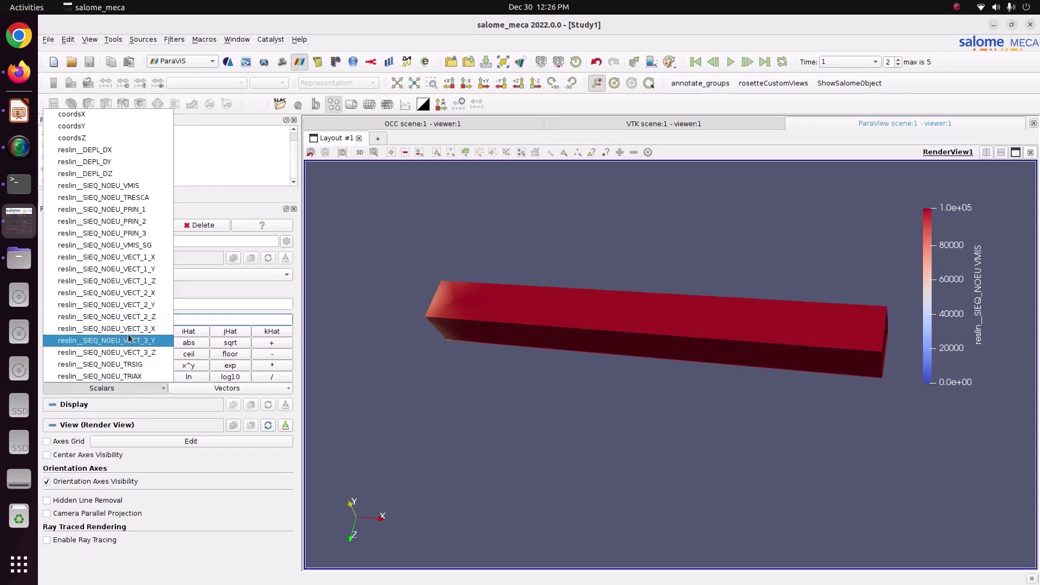
{"action": "left_click", "coordinate": [82, 186]}
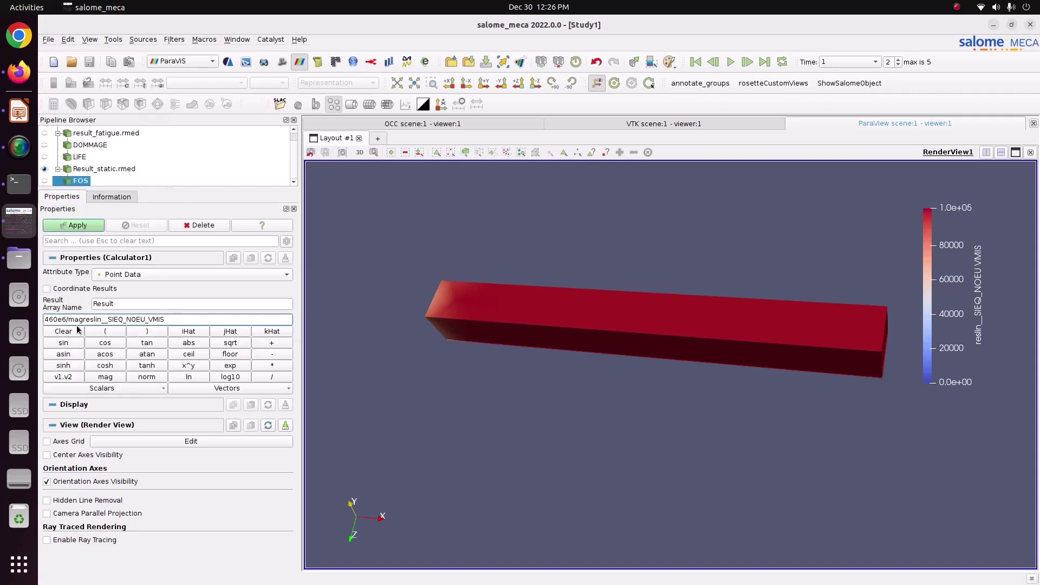
Name the calculator's result array FOS, apply the filter and colour the beam by reslin__SIEQ_NOEU.
{"action": "double_click", "coordinate": [130, 299]}
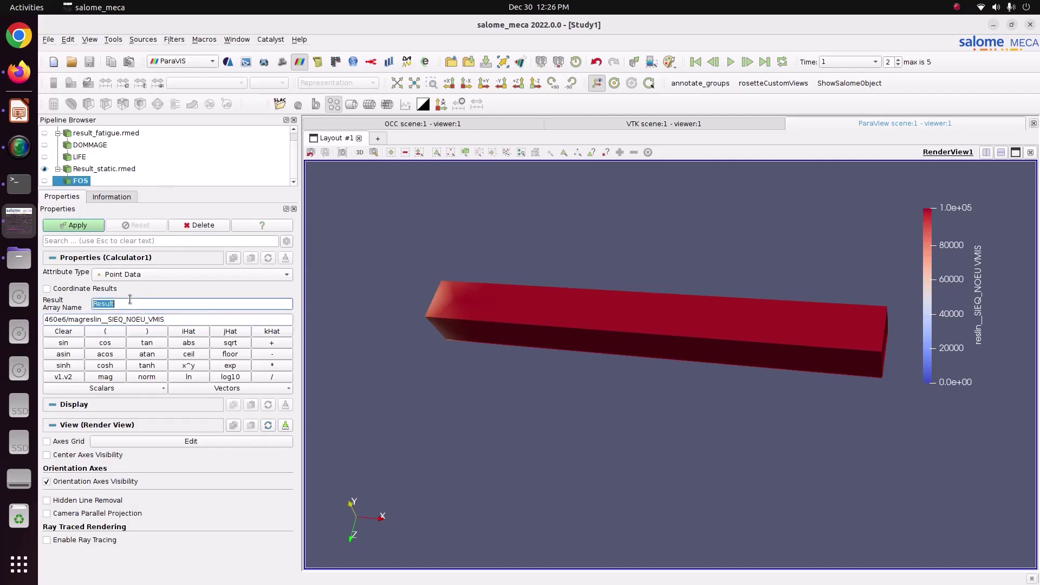
{"action": "type", "text": "FOS"}
{"action": "left_click", "coordinate": [81, 231]}
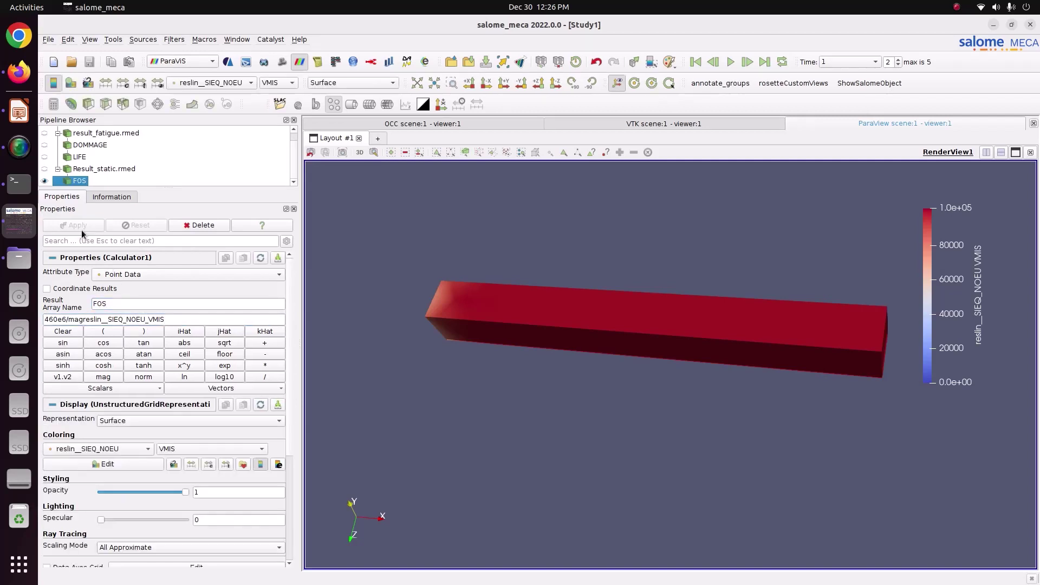
{"action": "left_click", "coordinate": [221, 83]}
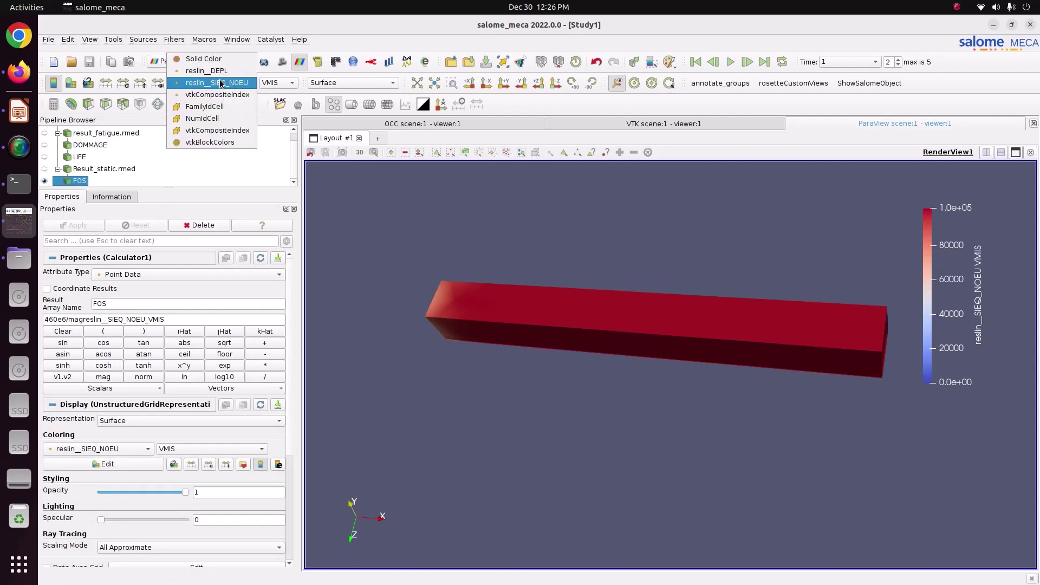
{"action": "left_click", "coordinate": [220, 82]}
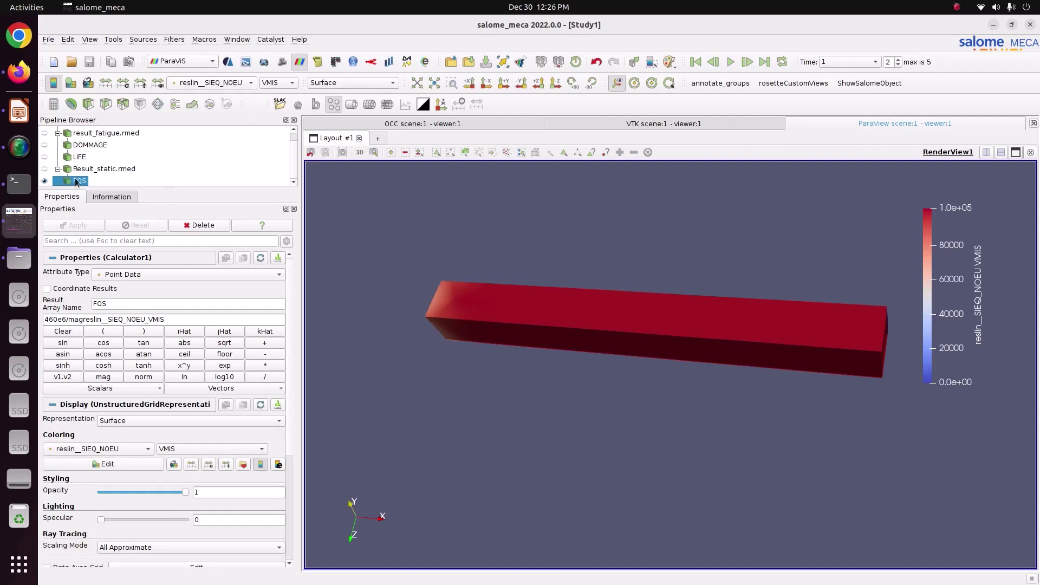
{"action": "left_click_drag", "start_coordinate": [383, 275], "coordinate": [637, 315]}
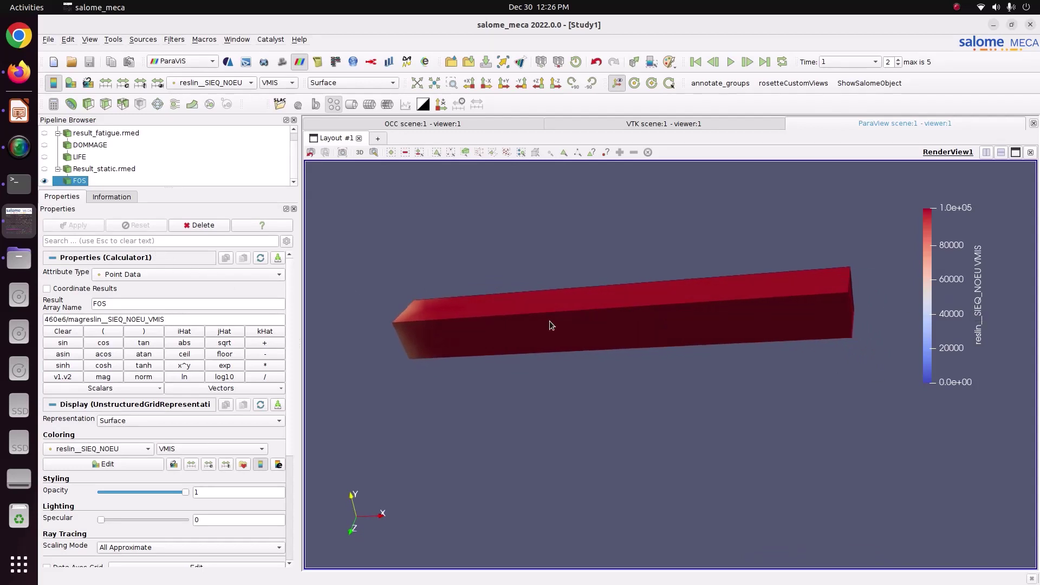
Review the FOS calculator's result array name and formula, and shift the VMIS colour legend slightly down.
{"action": "double_click", "coordinate": [123, 307]}
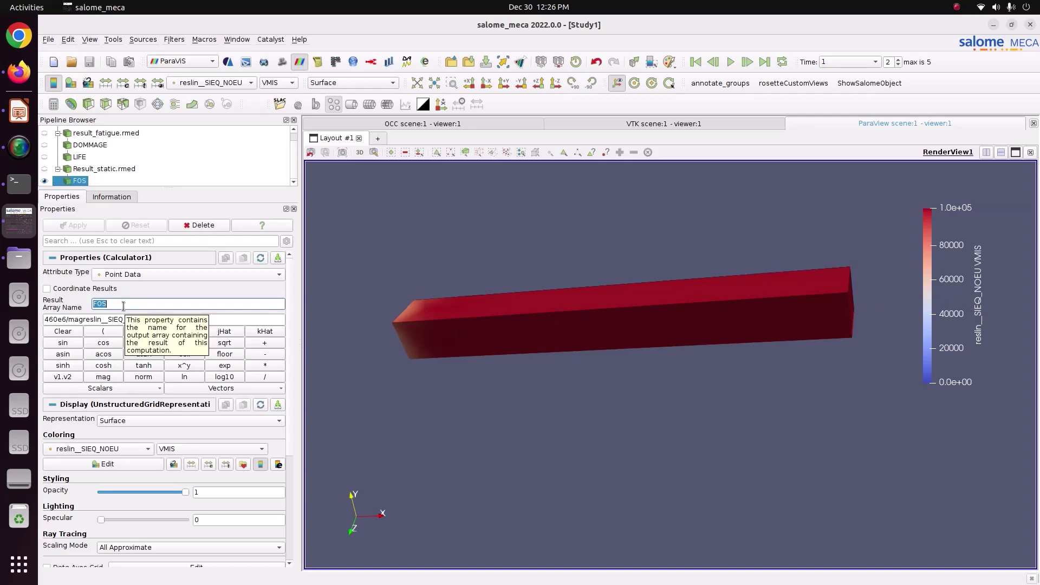
{"action": "key", "text": "Tab"}
{"action": "key", "text": "End"}
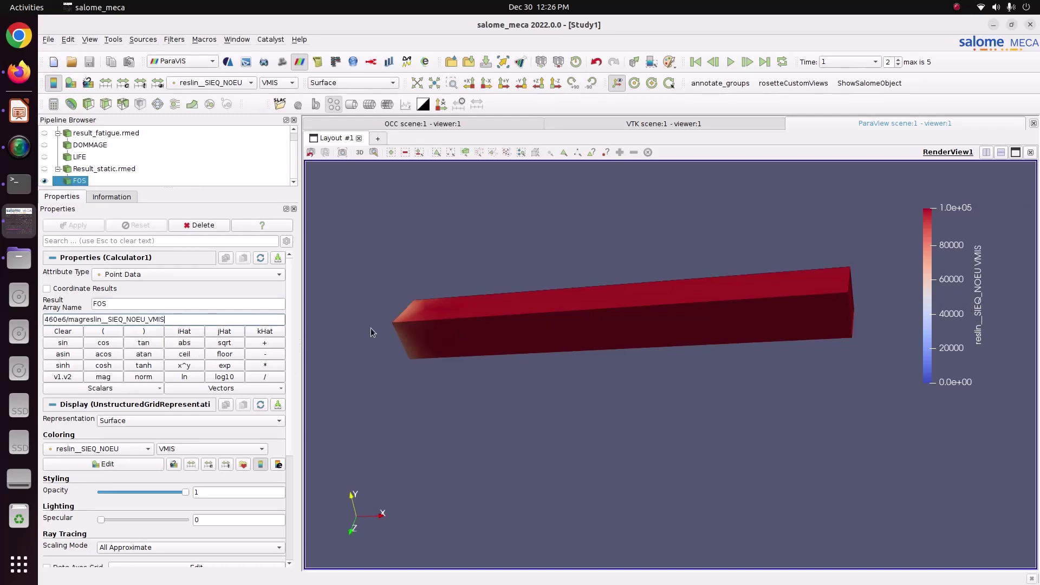
{"action": "left_click_drag", "start_coordinate": [959, 336], "coordinate": [959, 352]}
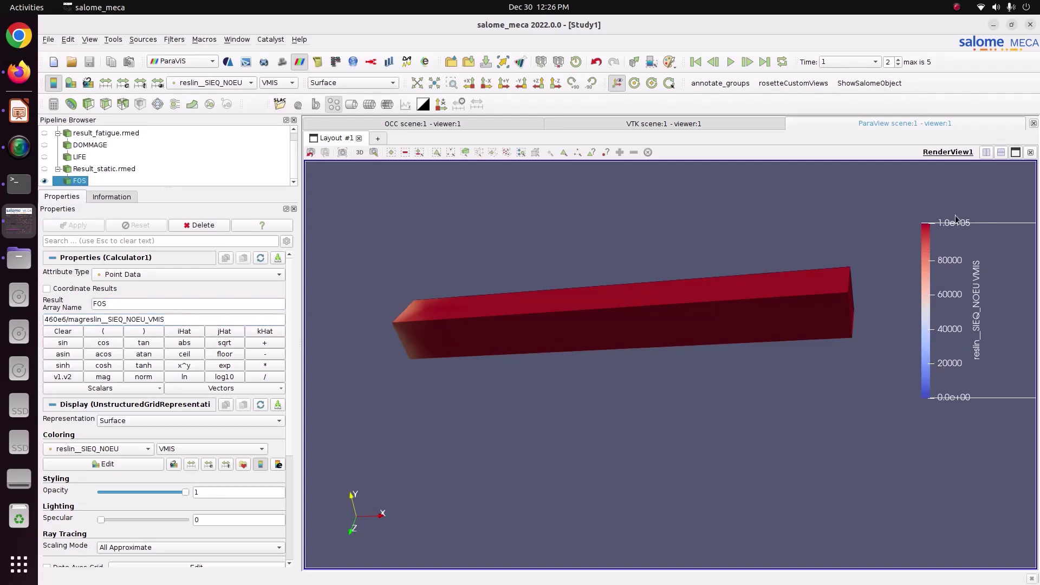
Check the available colouring arrays for the FOS calculator and review its result array name and attribute type.
{"action": "left_click_drag", "start_coordinate": [715, 309], "coordinate": [734, 345]}
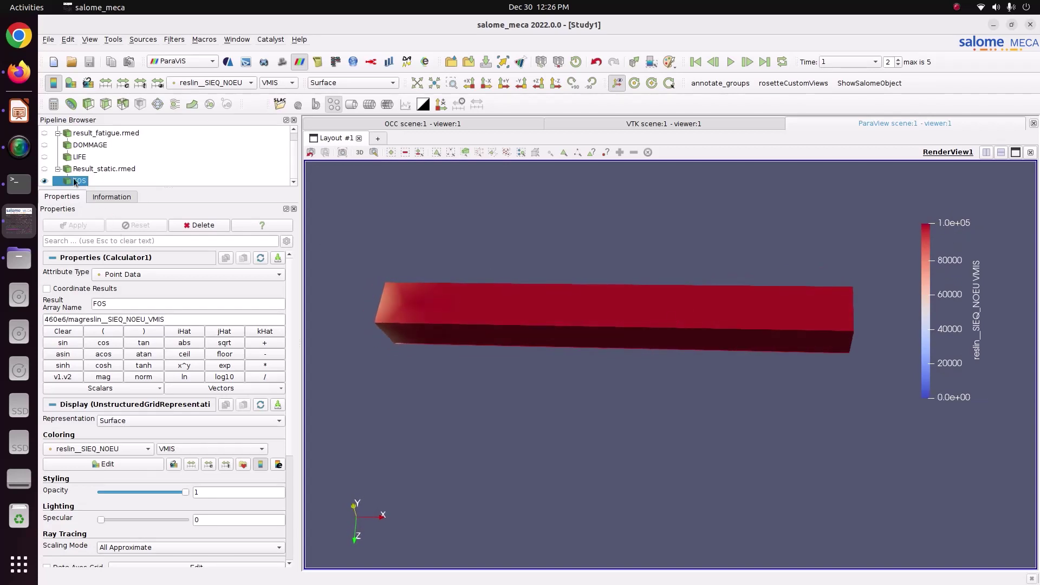
{"action": "double_click", "coordinate": [127, 304]}
{"action": "left_click", "coordinate": [207, 85]}
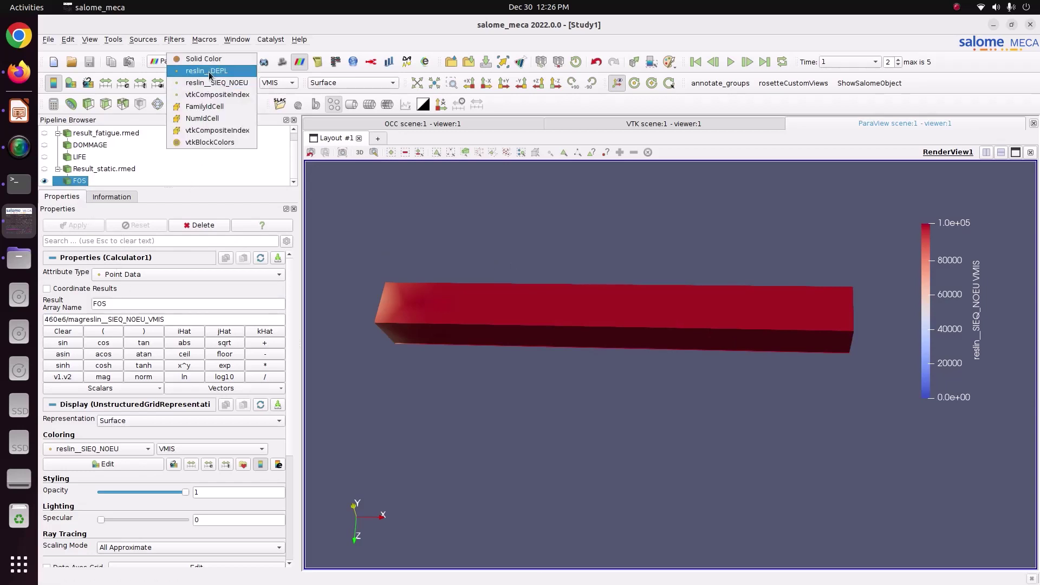
{"action": "left_click", "coordinate": [209, 70]}
{"action": "left_click", "coordinate": [209, 84]}
{"action": "left_click", "coordinate": [212, 95]}
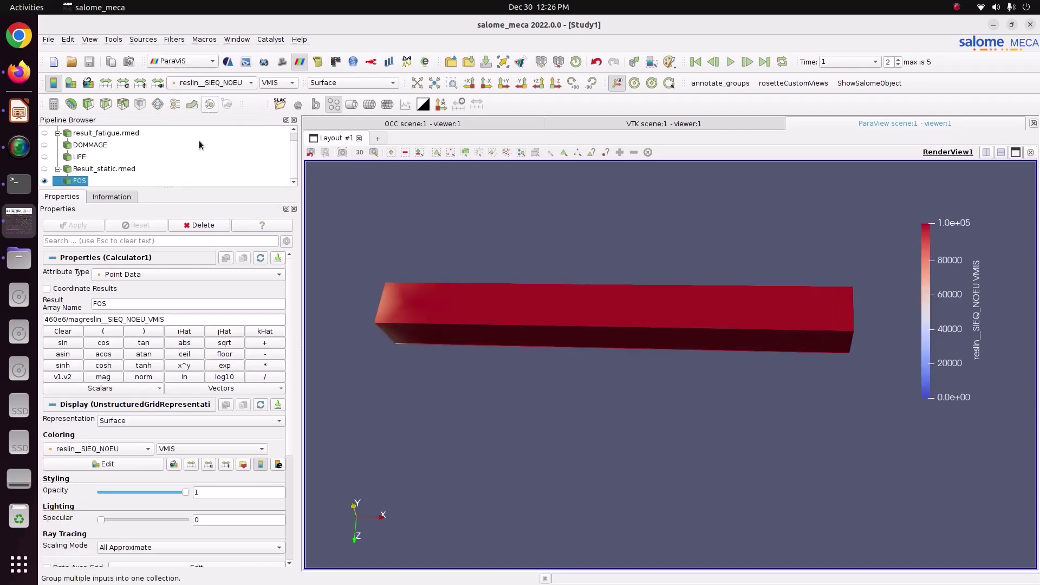
{"action": "left_click", "coordinate": [166, 323]}
{"action": "left_click", "coordinate": [140, 298]}
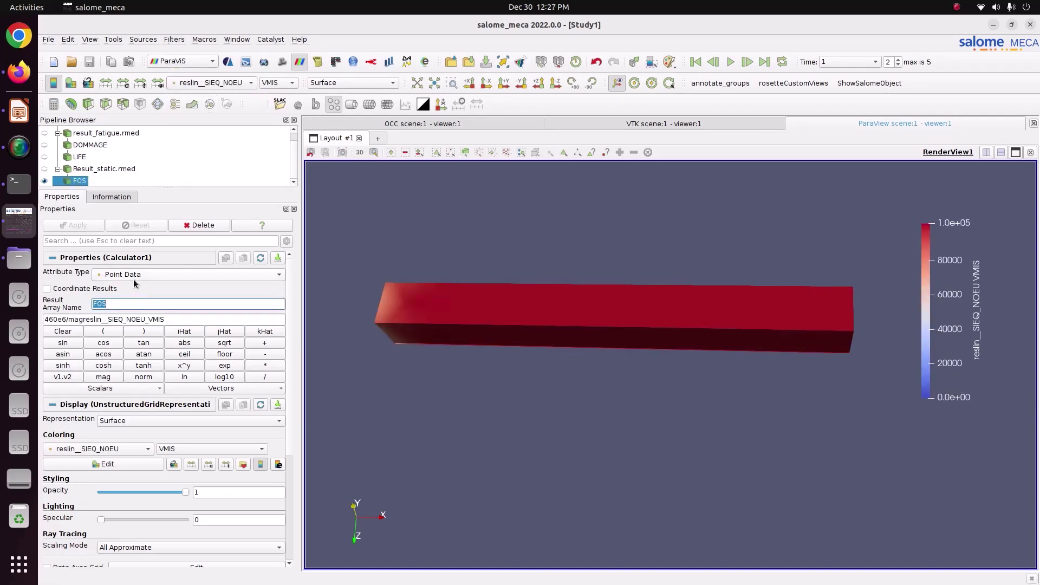
{"action": "left_click", "coordinate": [133, 277]}
{"action": "left_click", "coordinate": [133, 277]}
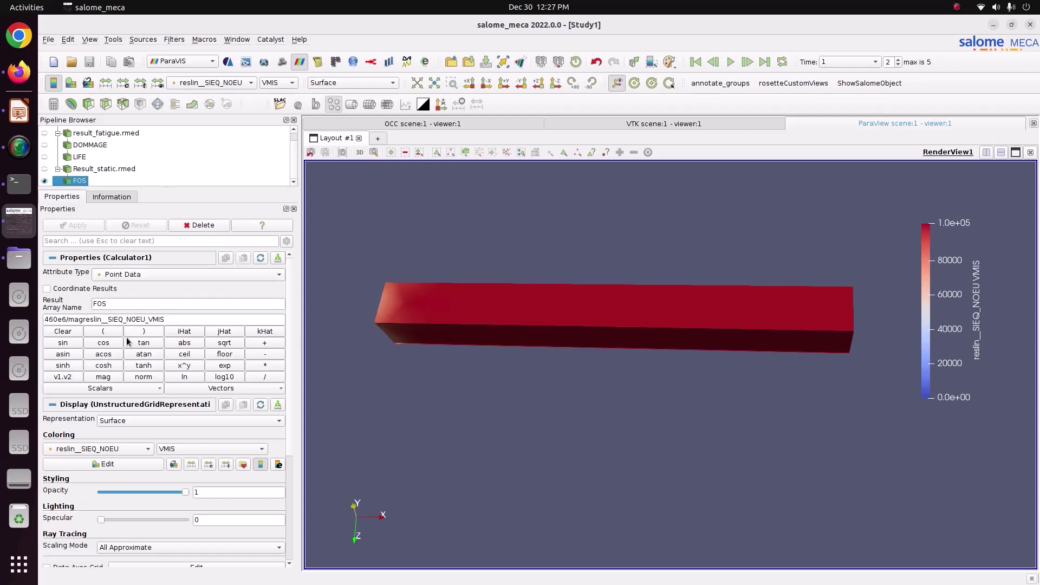
Try the calculator formula 460000000/(magreslin__SIEQ_NOEU_VMIS), apply it and check the colouring arrays for FOS.
{"action": "left_click", "coordinate": [67, 319]}
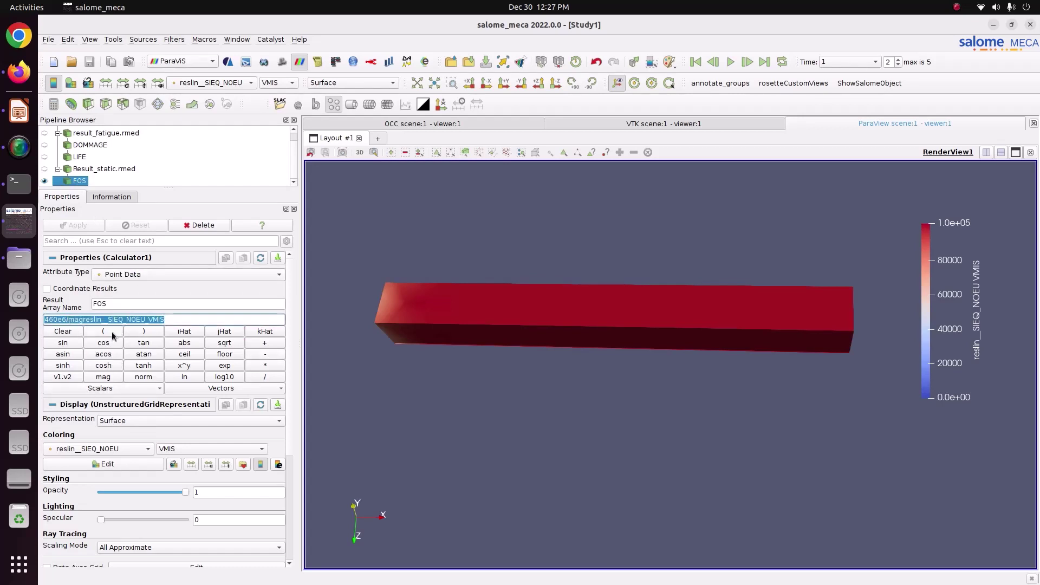
{"action": "left_click", "coordinate": [68, 319]}
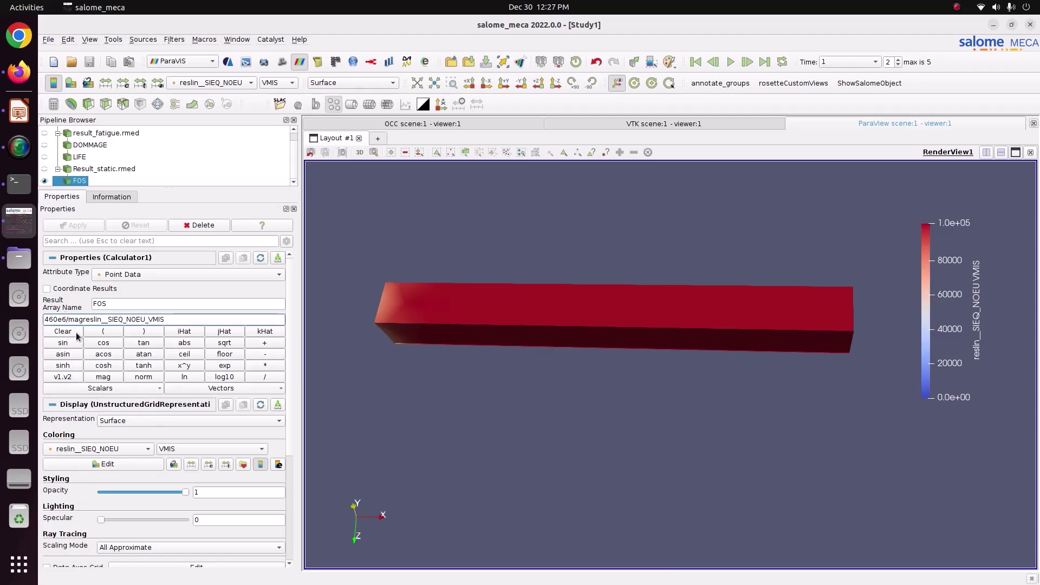
{"action": "key", "text": "BackSpace"}
{"action": "key", "text": "BackSpace"}
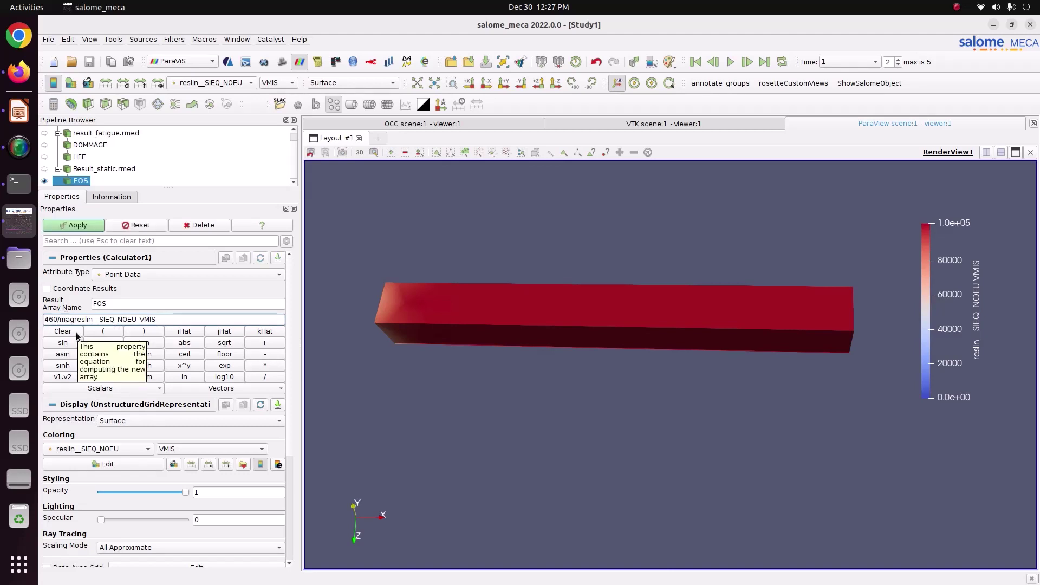
{"action": "type", "text": "00"}
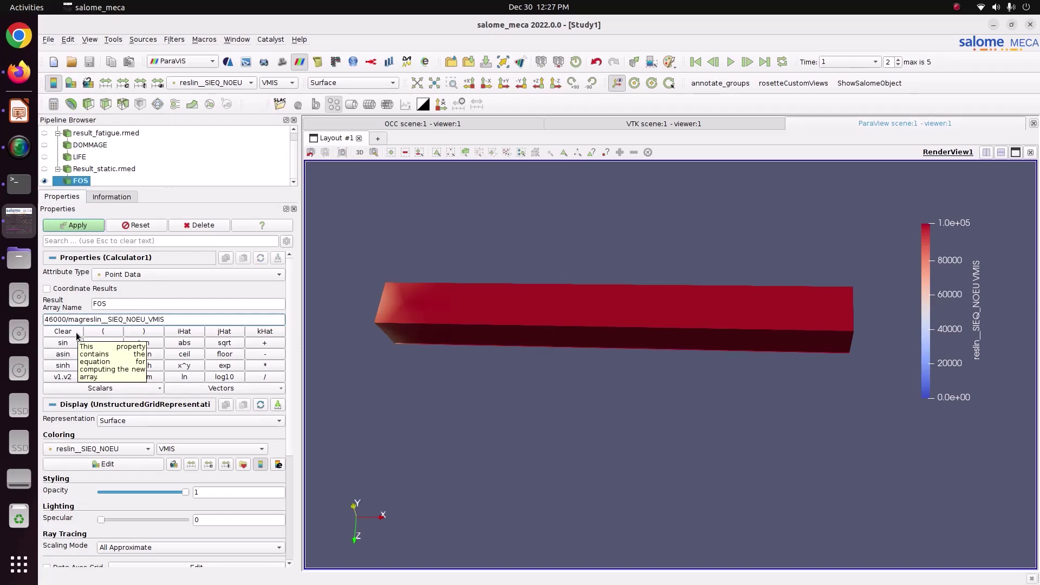
{"action": "type", "text": "0000/"}
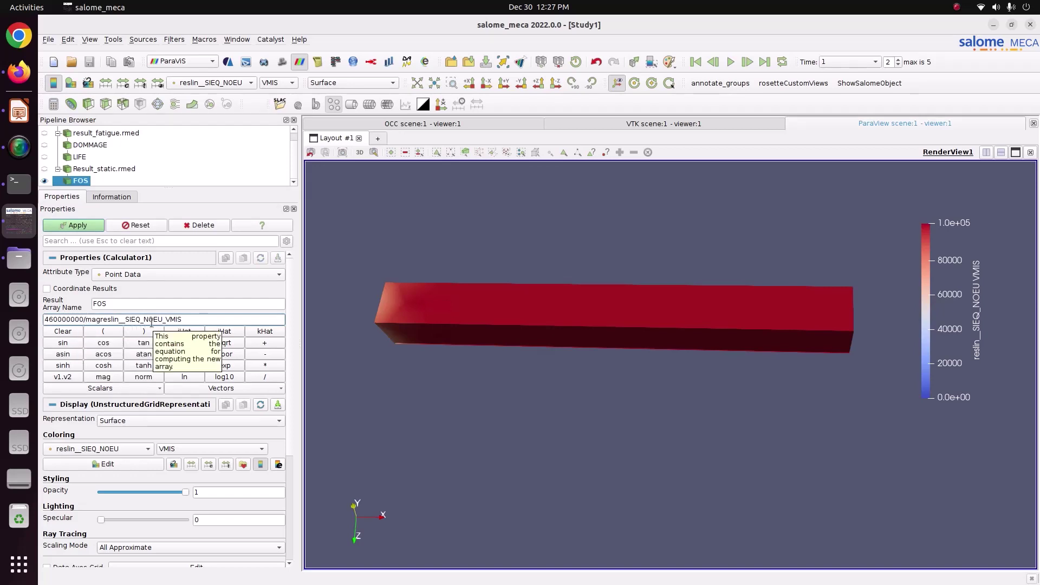
{"action": "type", "text": "("}
{"action": "left_click", "coordinate": [220, 321]}
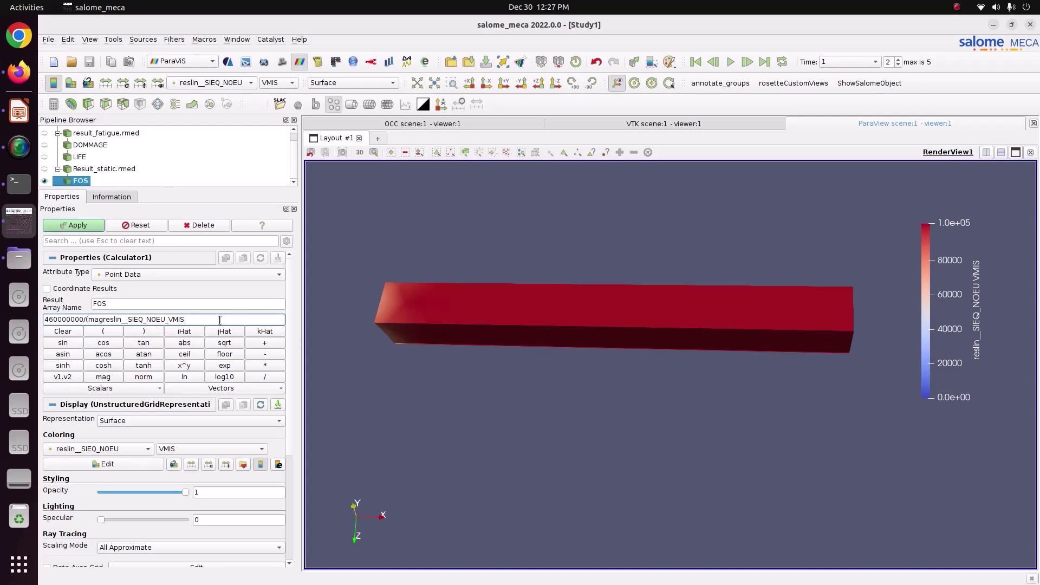
{"action": "left_click", "coordinate": [81, 226]}
{"action": "left_click", "coordinate": [214, 84]}
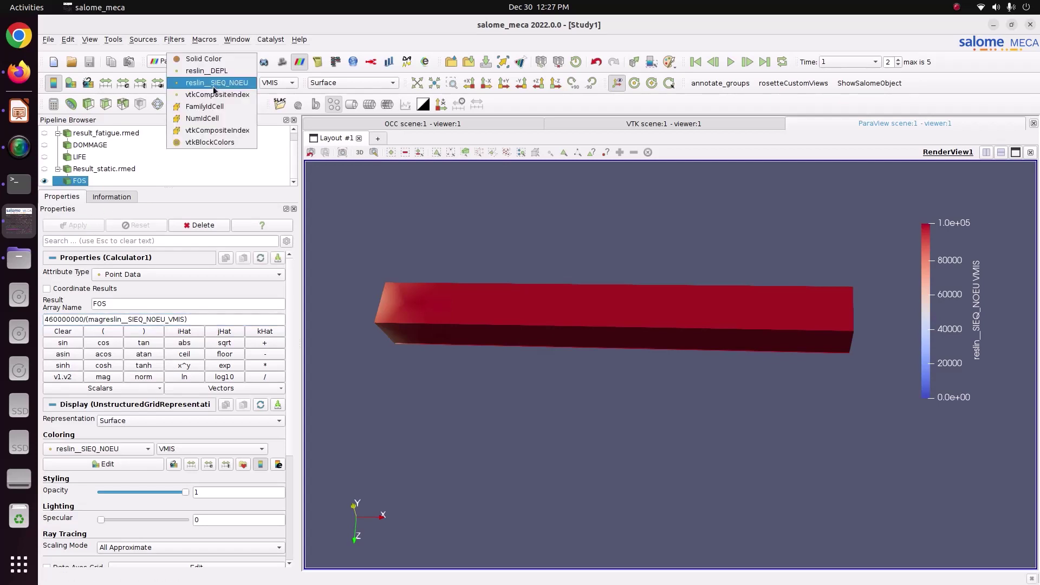
{"action": "left_click", "coordinate": [214, 85]}
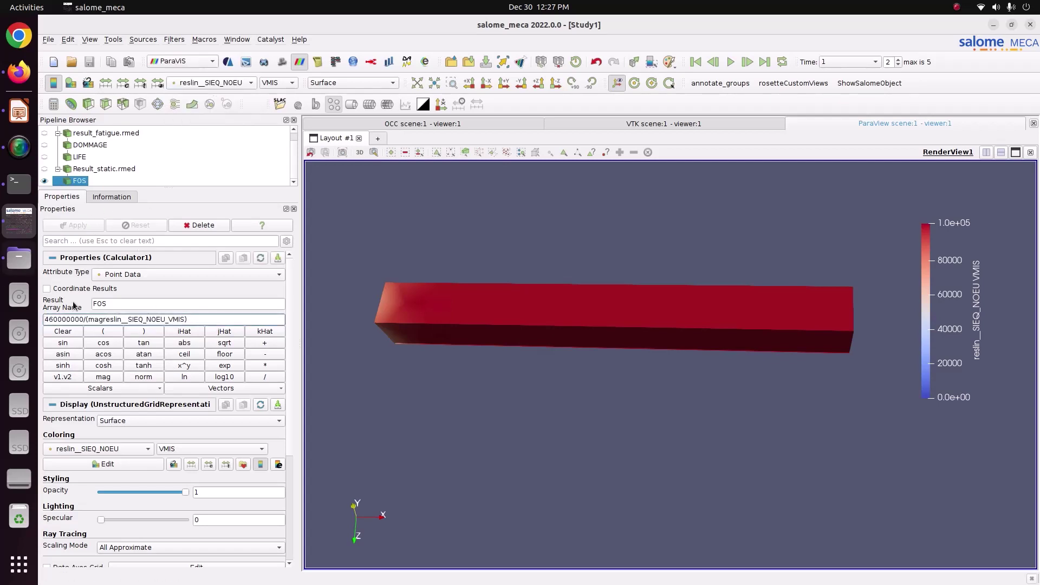
Replace the FOS calculator's formula with 460e6/(reslin__SIEQ_NOEU_VMIS), using the VMIS scalar, and apply it.
{"action": "left_click_drag", "start_coordinate": [231, 320], "coordinate": [45, 302]}
{"action": "key", "text": "BackSpace"}
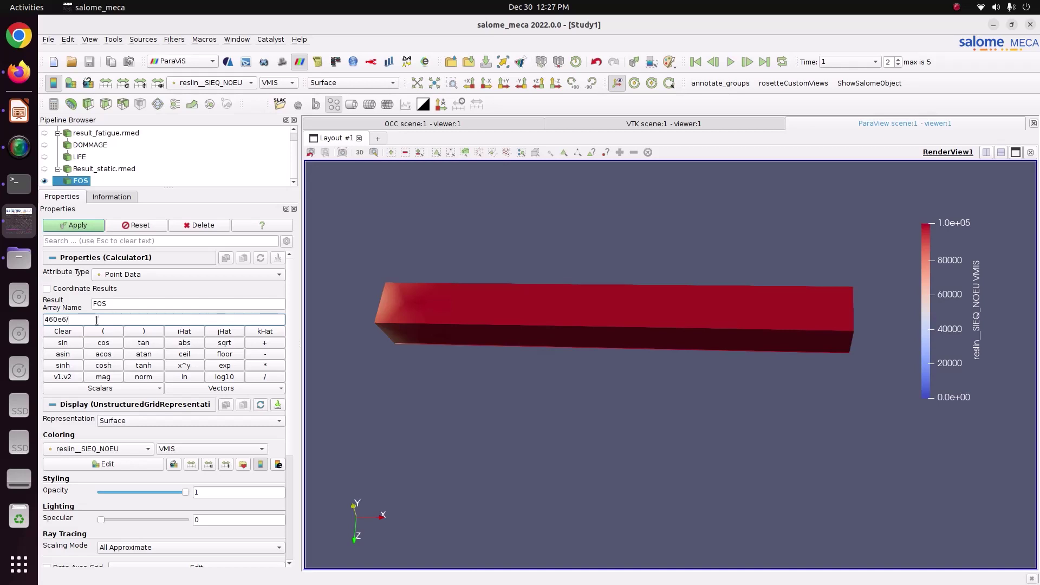
{"action": "type", "text": "("}
{"action": "left_click", "coordinate": [115, 389]}
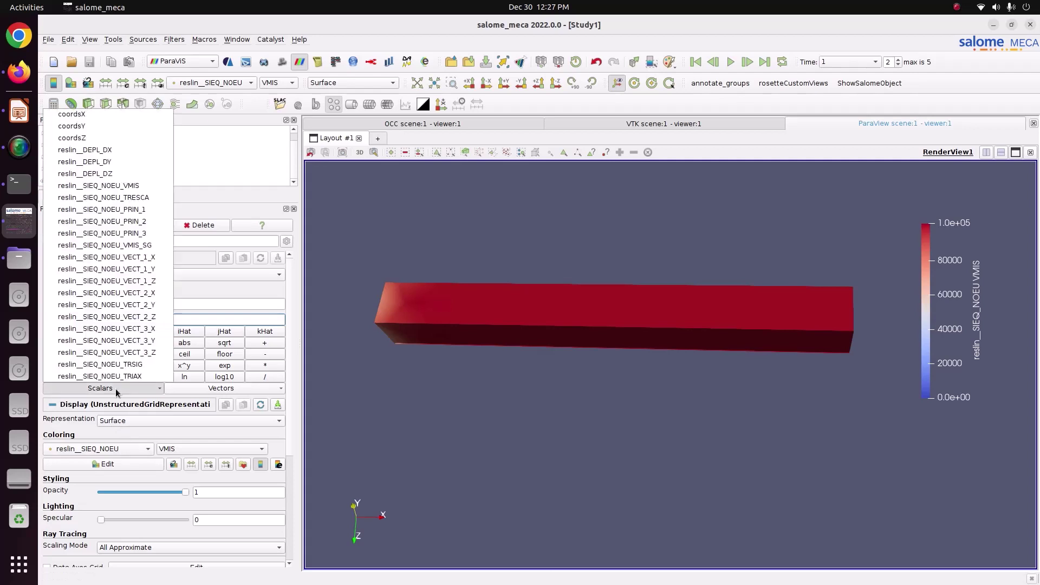
{"action": "left_click", "coordinate": [139, 185]}
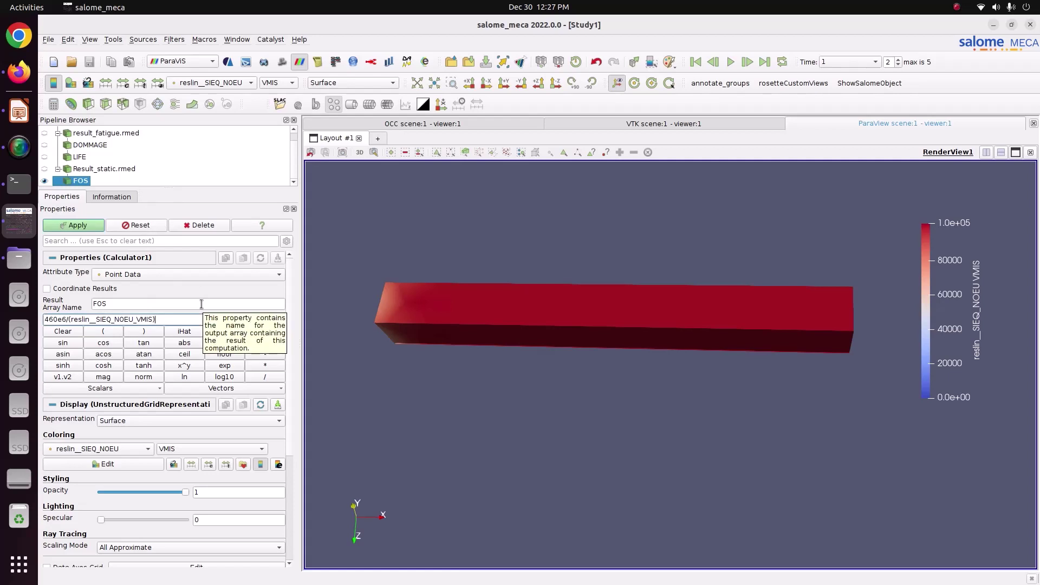
{"action": "left_click", "coordinate": [86, 228]}
Colour the beam by FOS, then move its colour legend closer to the beam and lengthen it slightly.
{"action": "left_click", "coordinate": [211, 82]}
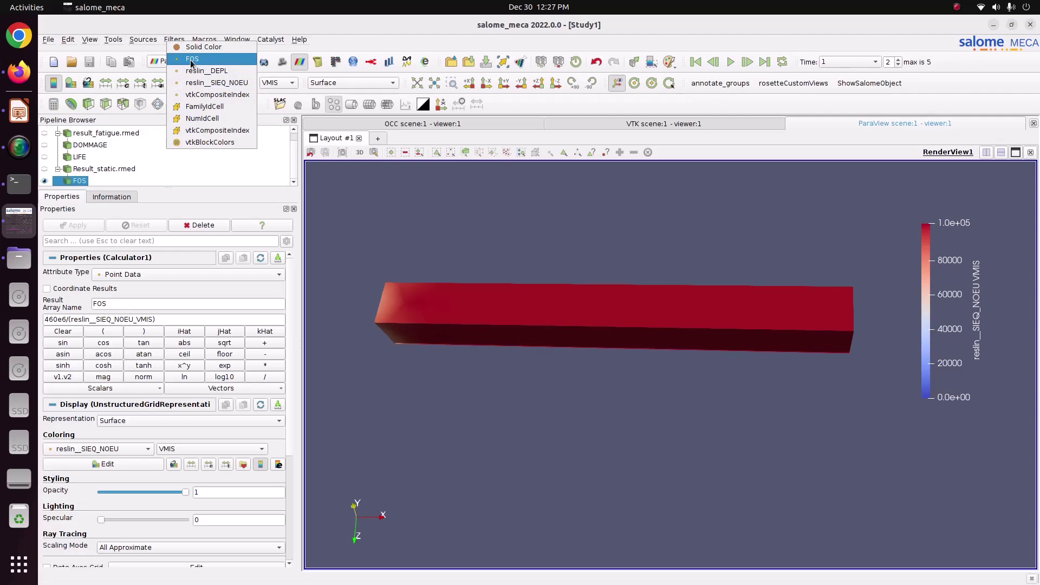
{"action": "left_click", "coordinate": [190, 59]}
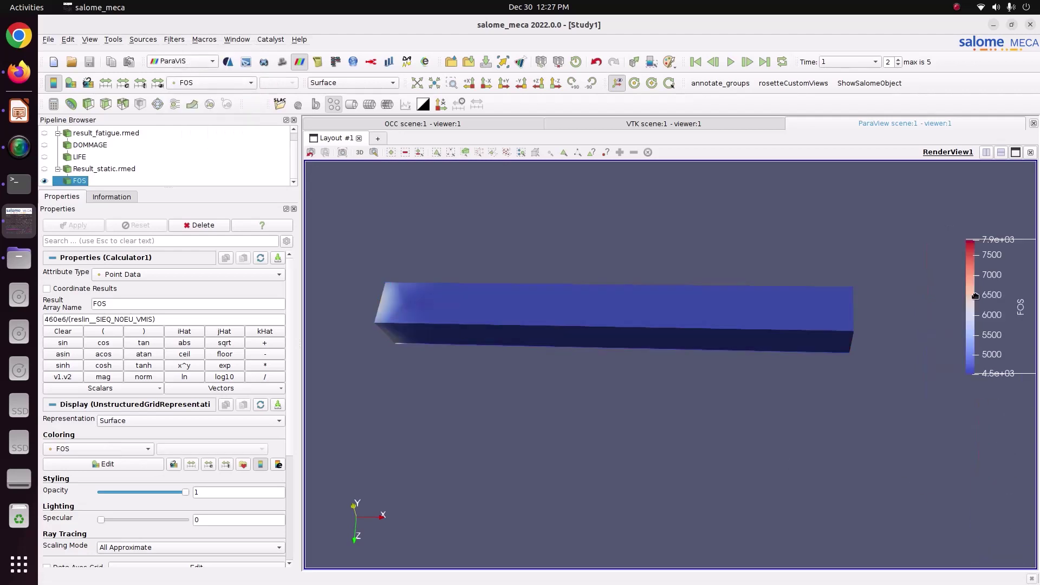
{"action": "left_click_drag", "start_coordinate": [974, 295], "coordinate": [919, 254]}
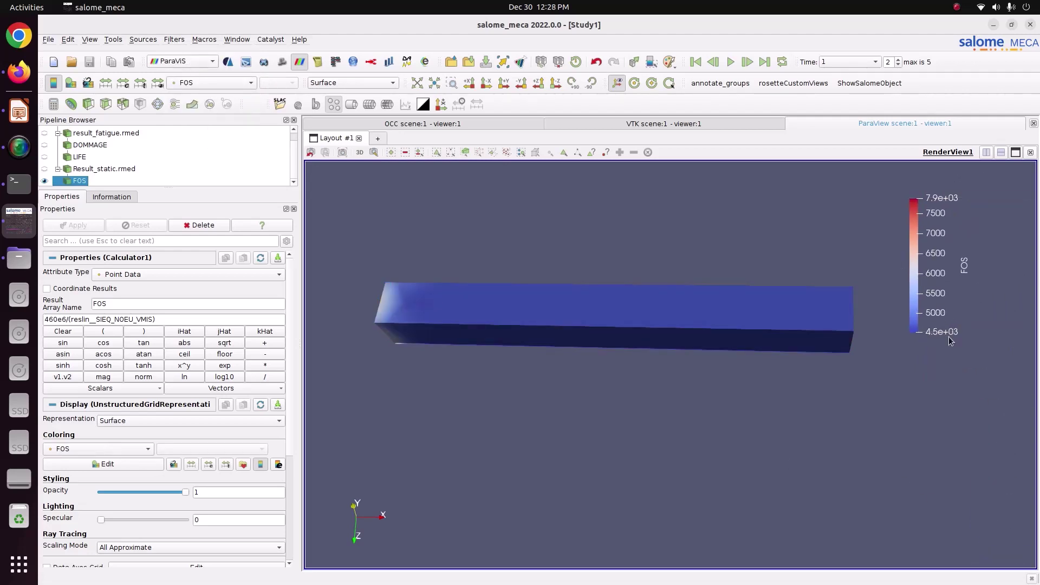
{"action": "left_click_drag", "start_coordinate": [948, 332], "coordinate": [949, 343]}
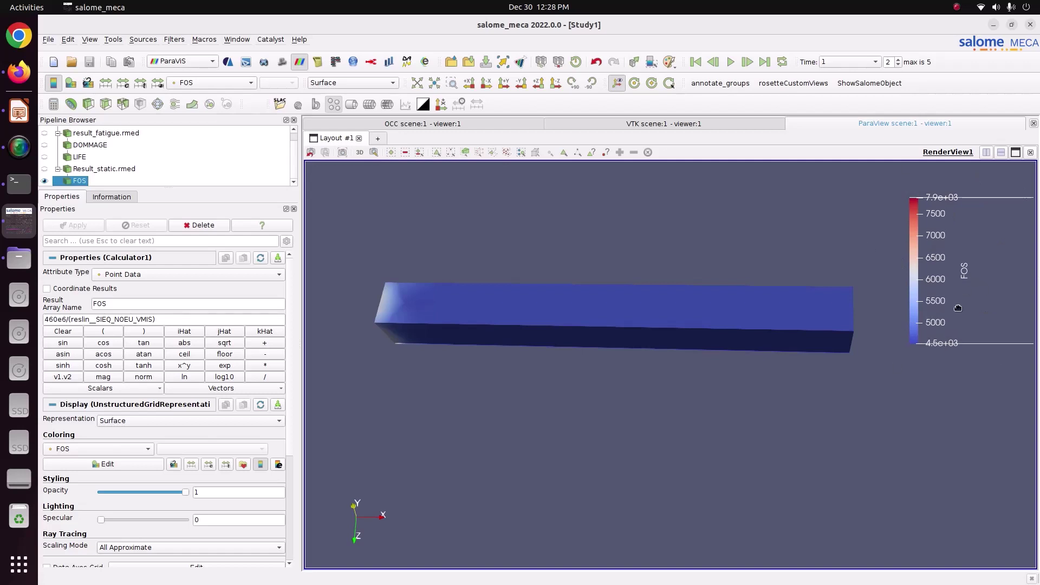
Examine the FOS distribution along the beam and review the colour legend's properties without changing them.
{"action": "left_click_drag", "start_coordinate": [500, 324], "coordinate": [661, 350]}
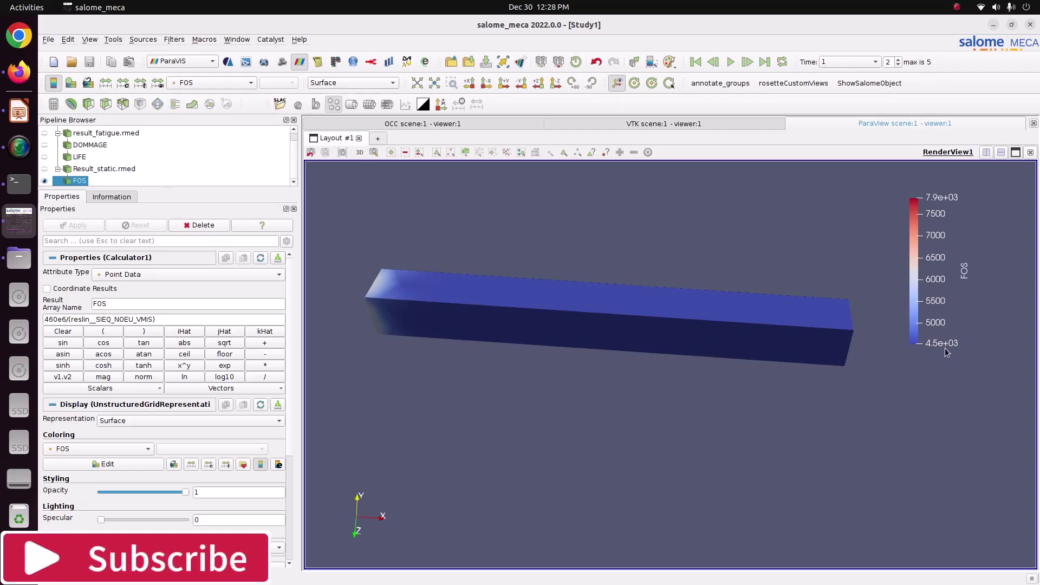
{"action": "mouse_move", "coordinate": [404, 279]}
{"action": "left_mouse_down"}
{"action": "mouse_move", "coordinate": [522, 284]}
{"action": "mouse_move", "coordinate": [417, 272]}
{"action": "left_mouse_up"}
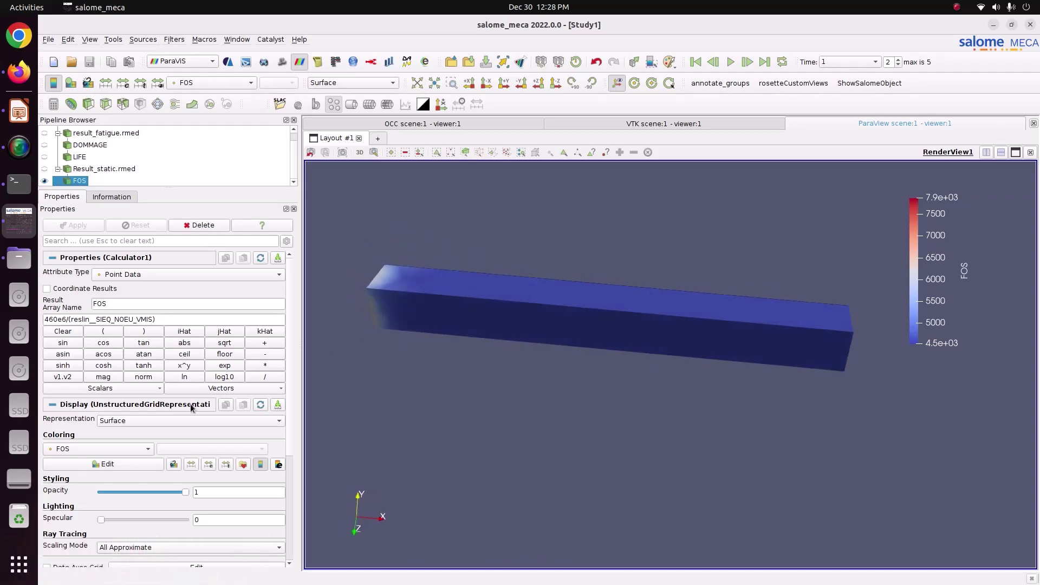
{"action": "left_click", "coordinate": [278, 464]}
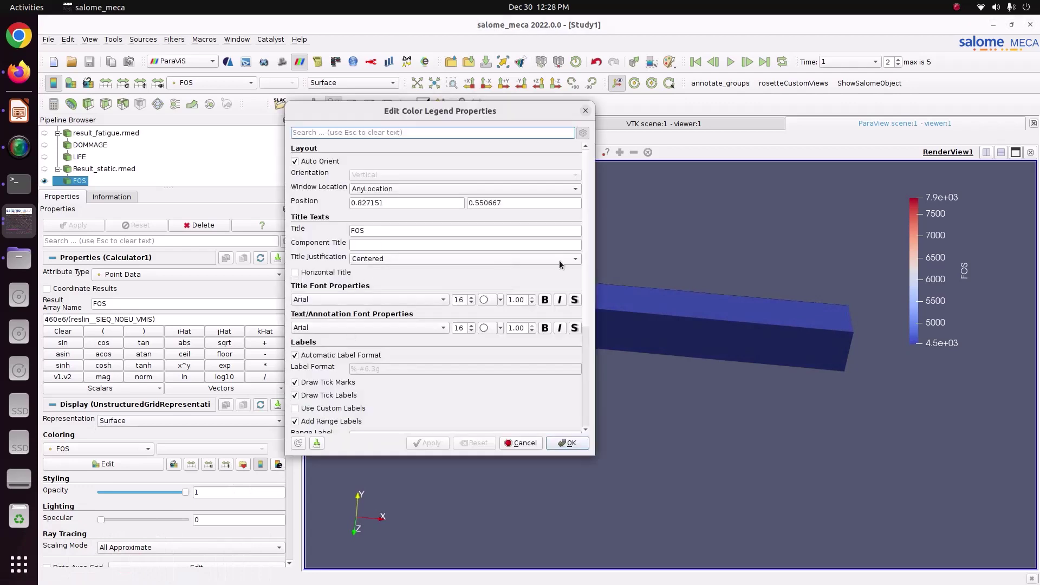
{"action": "scroll", "coordinate": [586, 299], "scroll_direction": "down", "scroll_amount": 5}
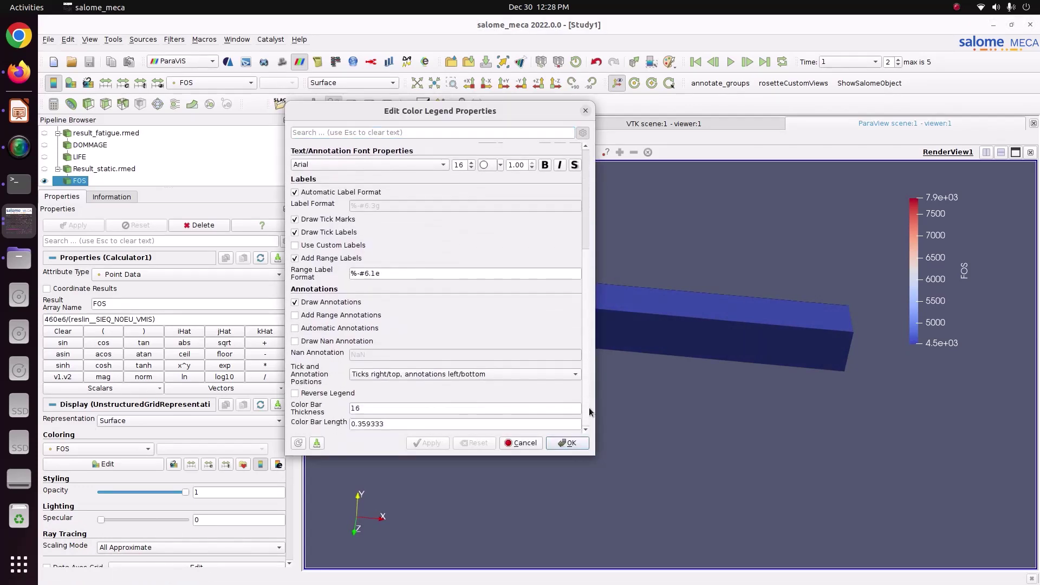
{"action": "scroll", "coordinate": [583, 346], "scroll_direction": "up", "scroll_amount": 3}
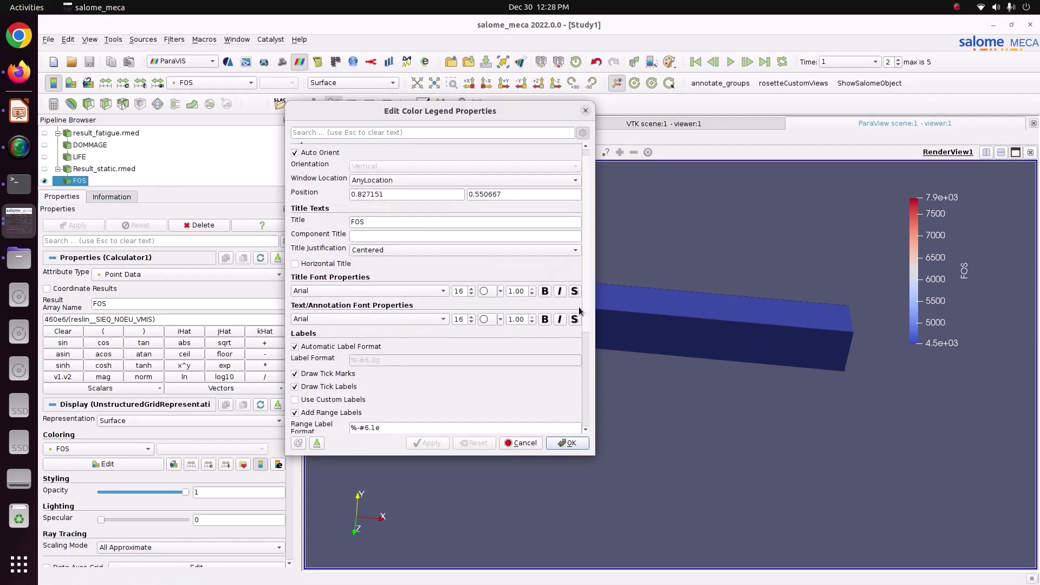
{"action": "left_click", "coordinate": [585, 111]}
{"action": "left_click_drag", "start_coordinate": [711, 362], "coordinate": [693, 403]}
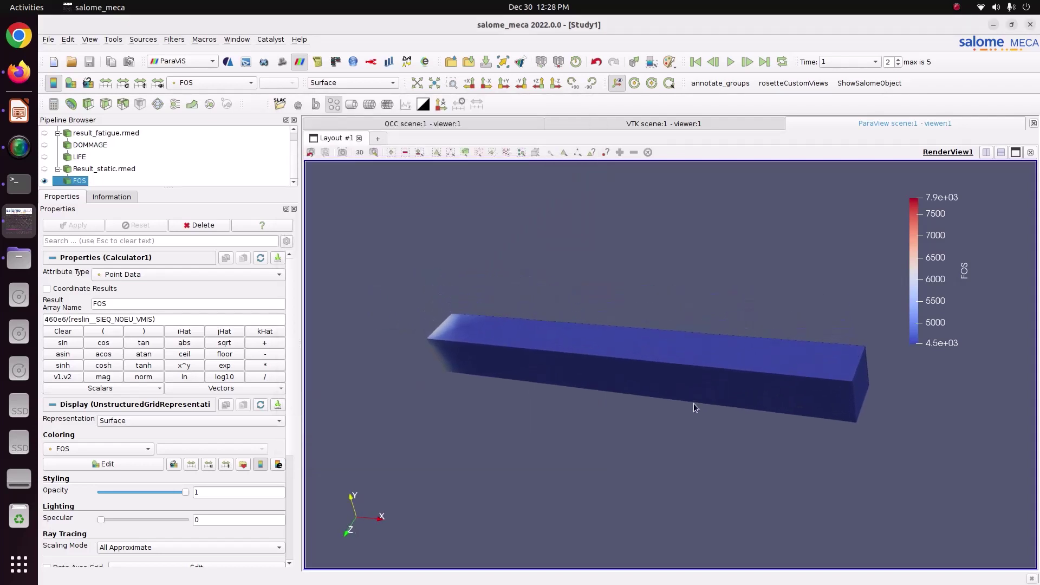
{"action": "left_click_drag", "start_coordinate": [564, 379], "coordinate": [531, 372]}
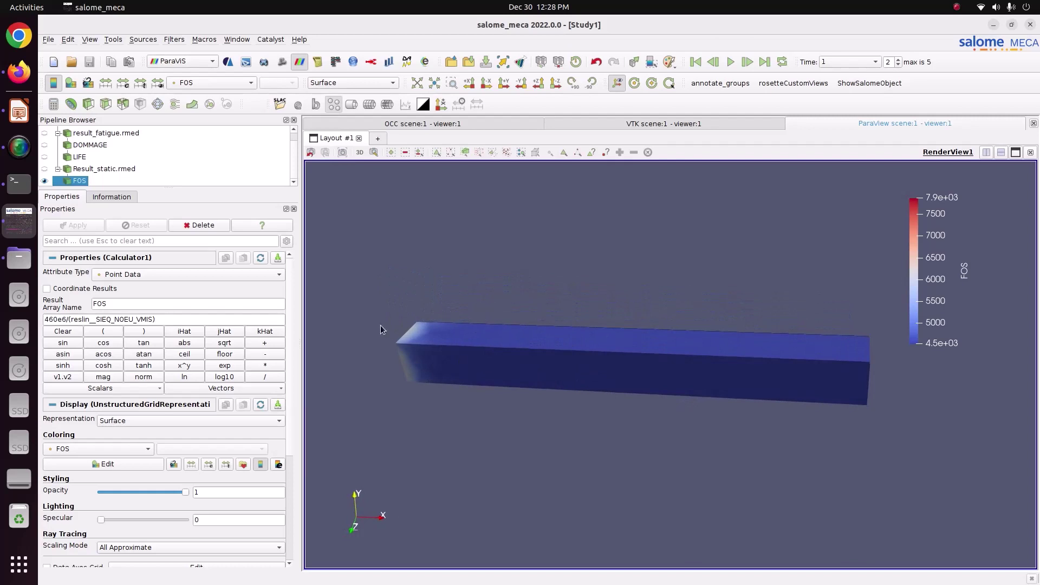